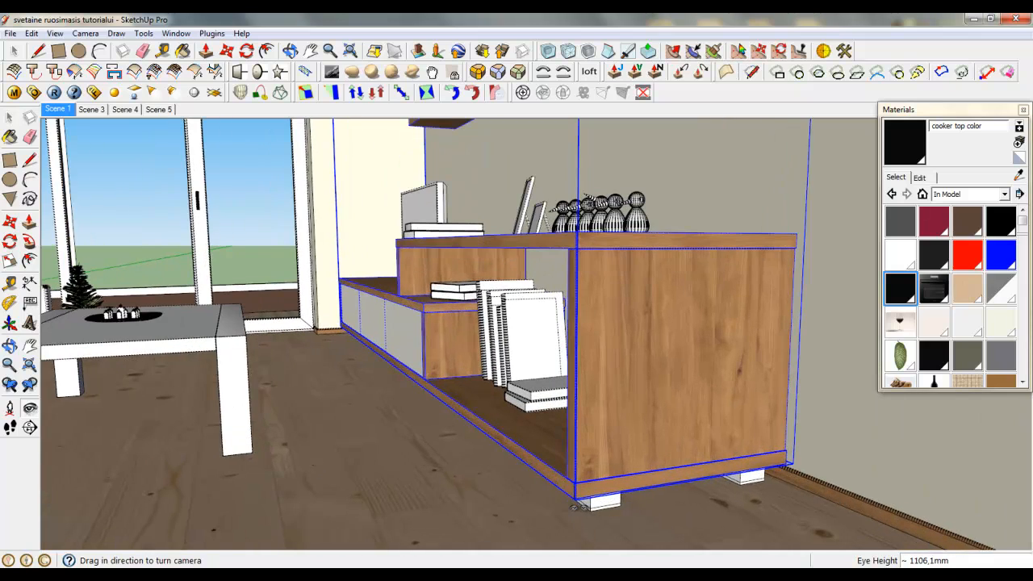
- Examine the wood textures on the TV unit and on the wall cabinet above it from several angles
{"action": "middle_click_drag", "start_coordinate": [464, 392], "coordinate": [612, 452]}
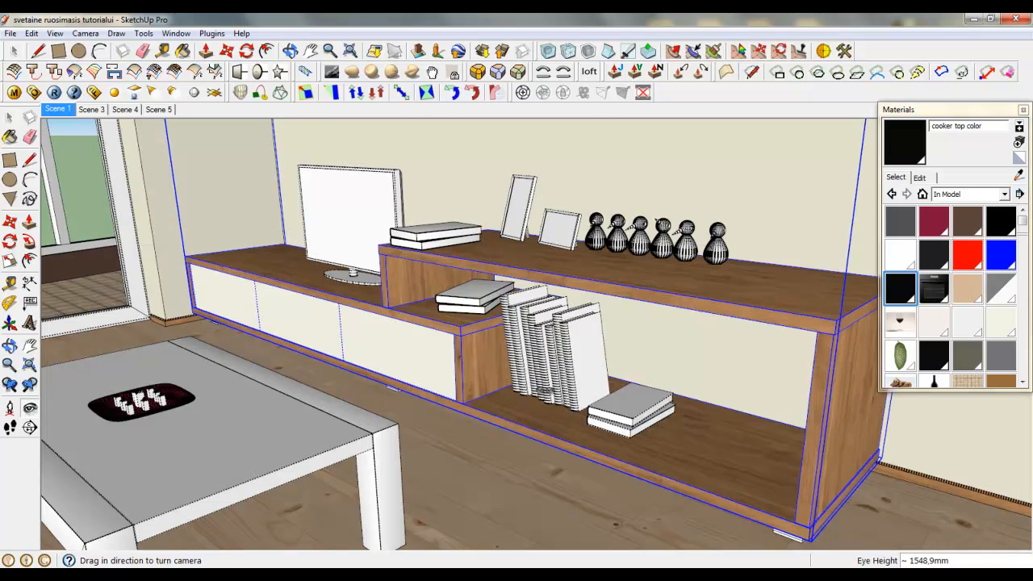
{"action": "middle_click_drag", "start_coordinate": [335, 257], "coordinate": [350, 283]}
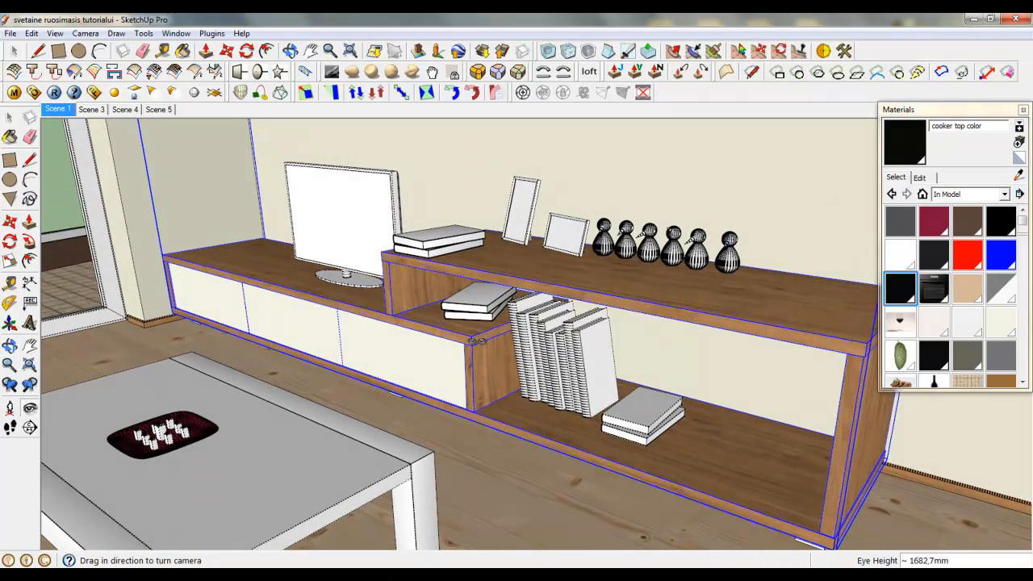
{"action": "scroll", "coordinate": [488, 362], "scroll_direction": "up", "scroll_amount": 3}
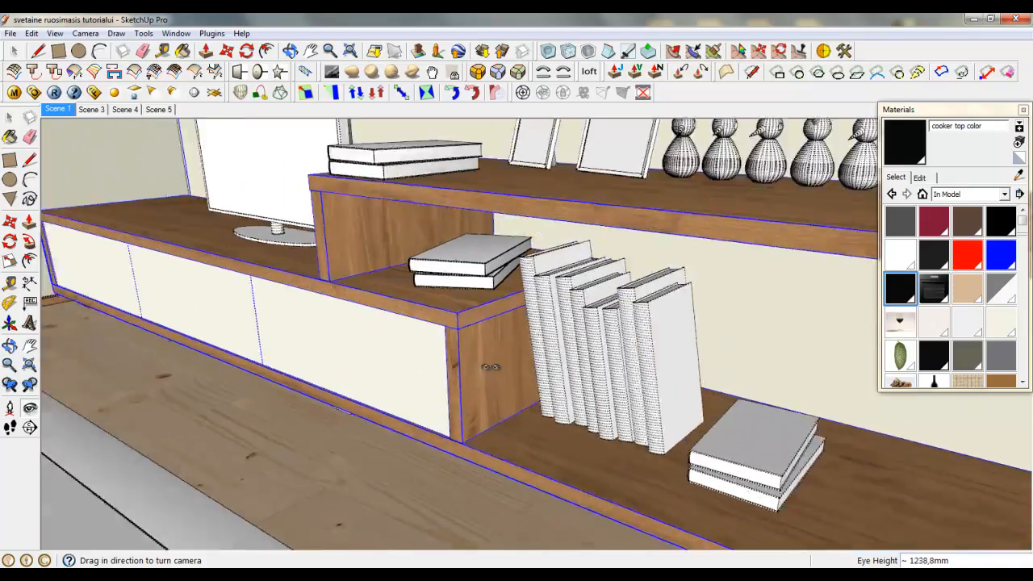
{"action": "scroll", "coordinate": [491, 367], "scroll_direction": "up", "scroll_amount": 2}
{"action": "scroll", "coordinate": [466, 354], "scroll_direction": "down", "scroll_amount": 3}
{"action": "left_click_drag", "start_coordinate": [471, 429], "coordinate": [701, 251]}
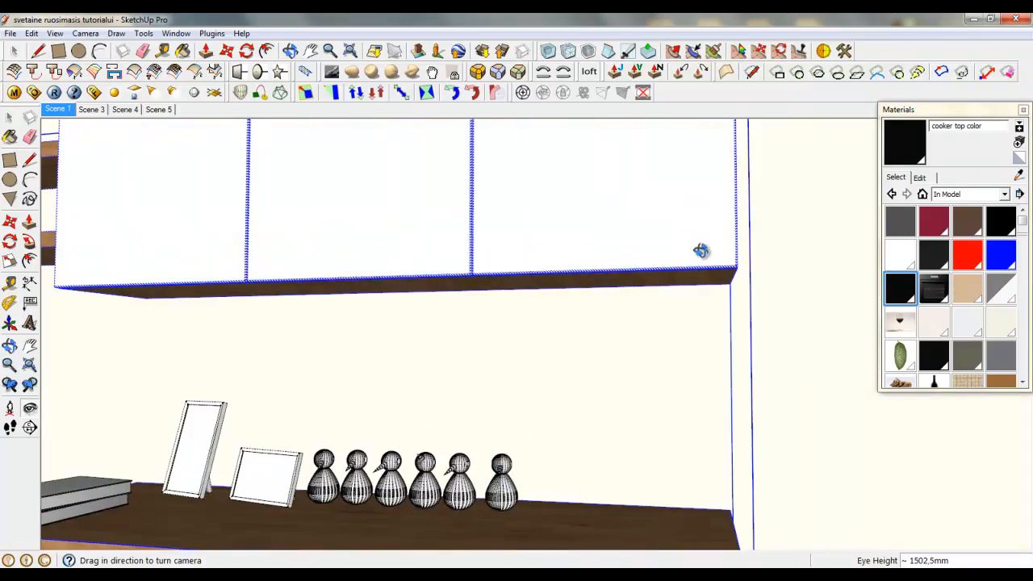
{"action": "middle_click_drag", "start_coordinate": [702, 251], "coordinate": [521, 323]}
{"action": "left_click_drag", "start_coordinate": [521, 323], "coordinate": [628, 236]}
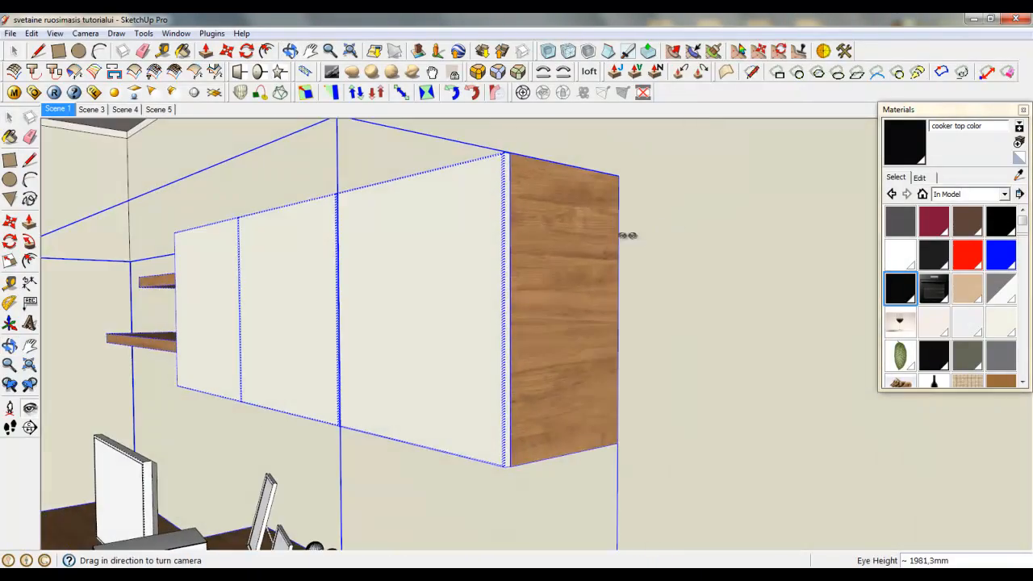
- Open the wall cabinet group for editing and paint its exposed side panel with the Wood dif material
{"action": "left_click", "coordinate": [14, 51]}
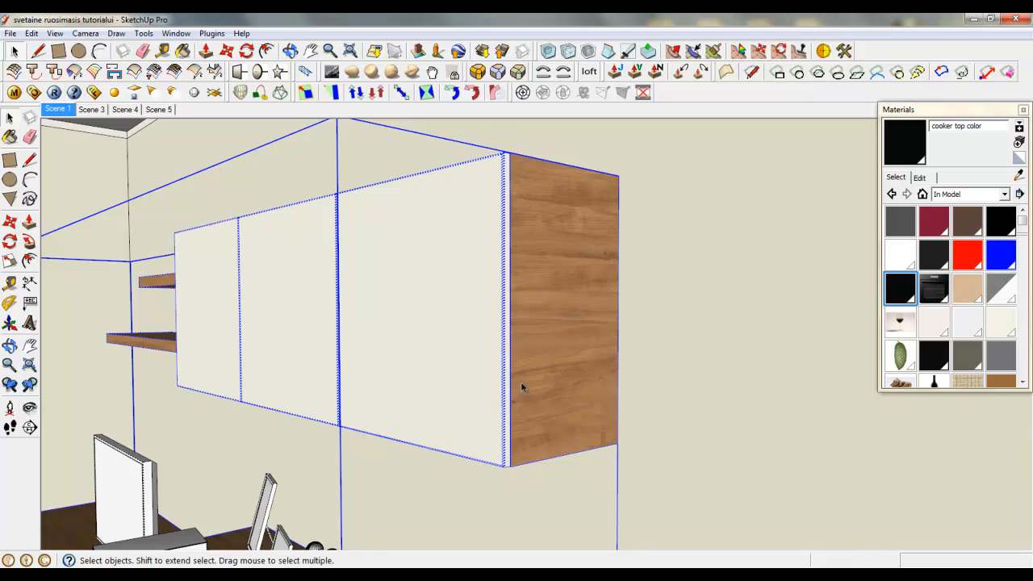
{"action": "double_click", "coordinate": [541, 343]}
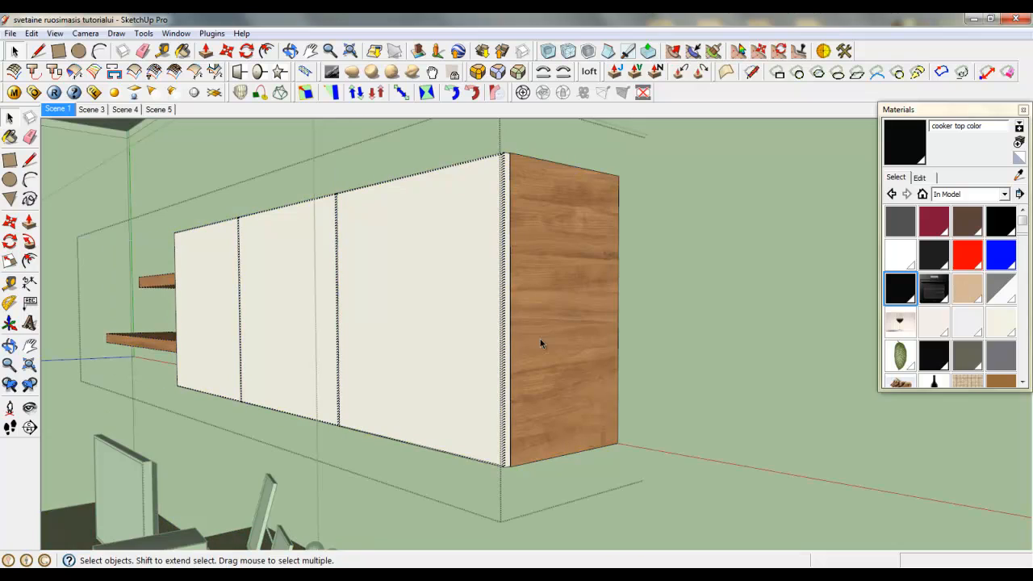
{"action": "right_click", "coordinate": [557, 240]}
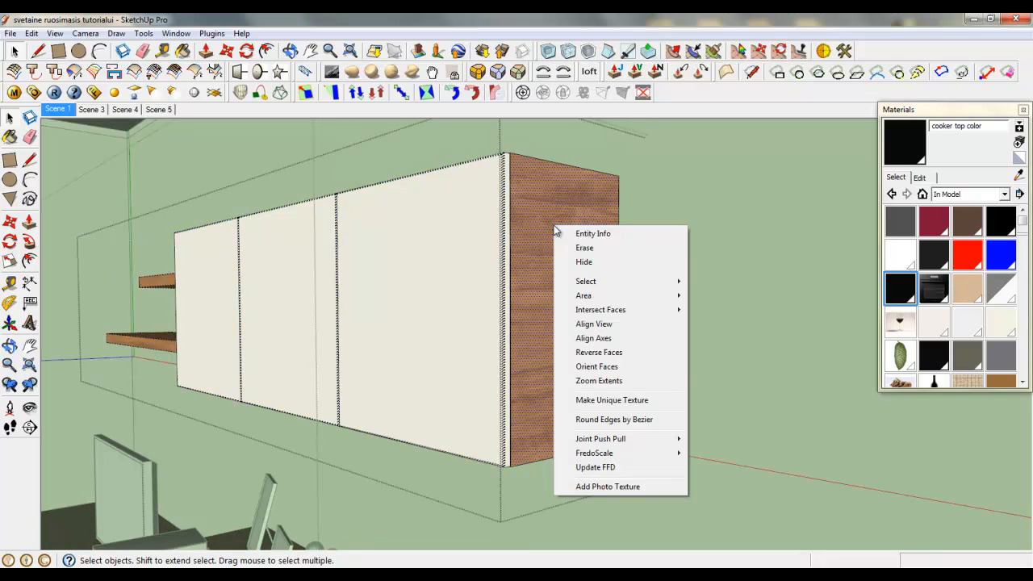
{"action": "left_click", "coordinate": [592, 364]}
{"action": "left_click_drag", "start_coordinate": [1021, 218], "coordinate": [1021, 305]}
{"action": "left_click", "coordinate": [934, 320]}
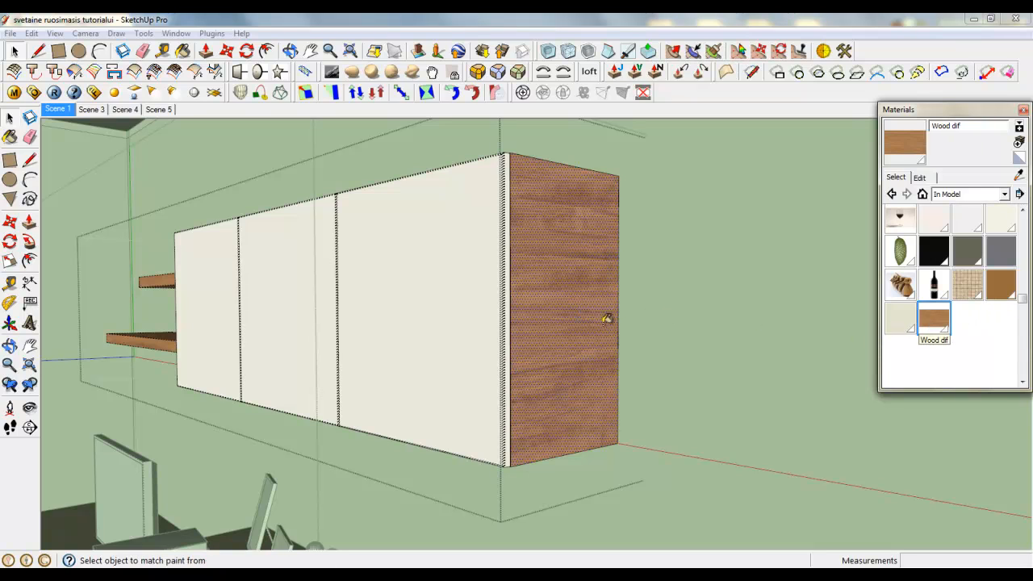
{"action": "left_click", "coordinate": [562, 289]}
- Check the texture positioning options for the wall cabinet's side panel and close the cabinet group
{"action": "middle_click_drag", "start_coordinate": [540, 316], "coordinate": [521, 269]}
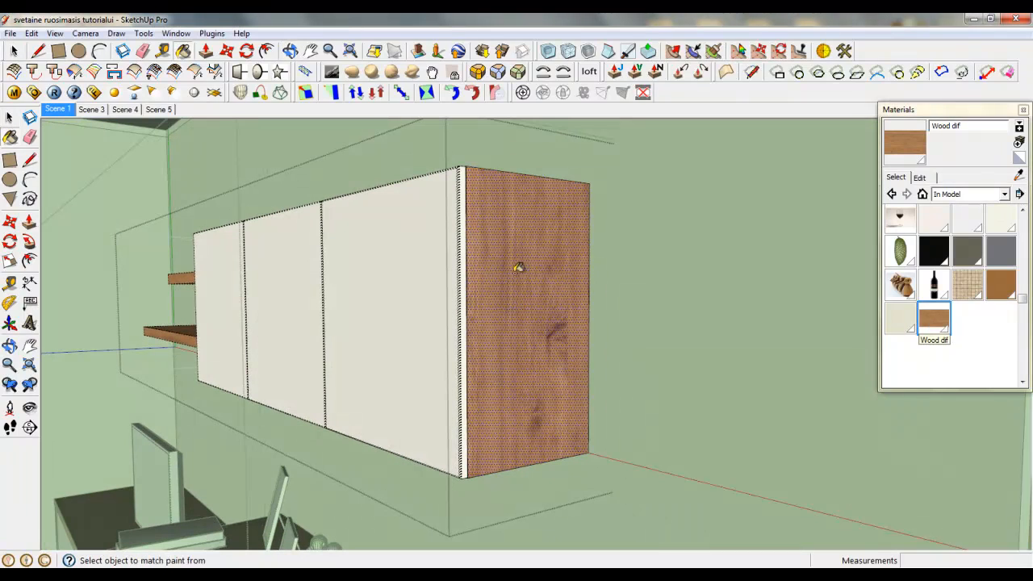
{"action": "right_click", "coordinate": [509, 248]}
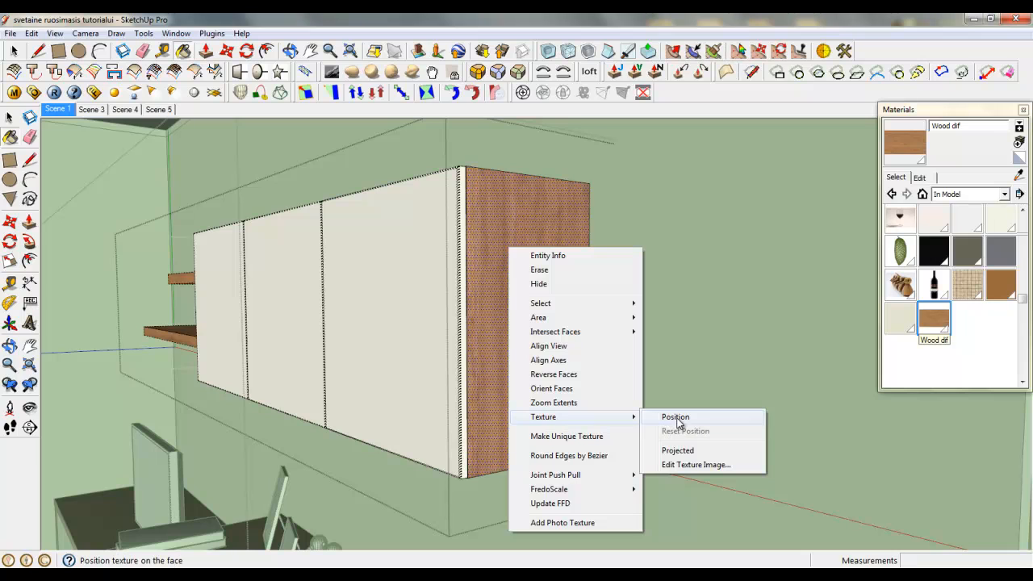
{"action": "left_click", "coordinate": [16, 52]}
{"action": "right_click", "coordinate": [329, 157]}
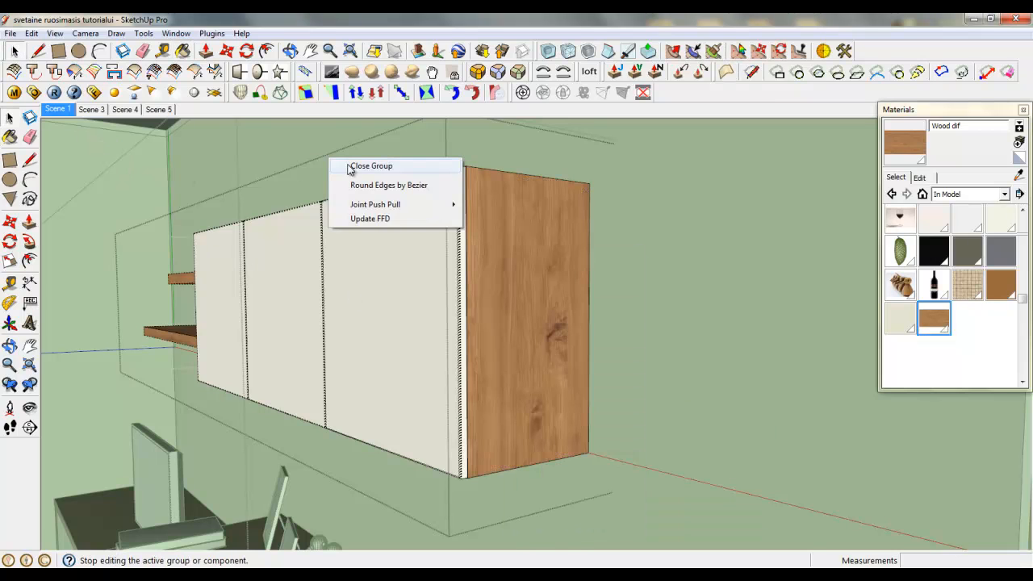
{"action": "left_click", "coordinate": [348, 166]}
- Inspect the wall cabinet and the TV unit's white drawer fronts by selecting each, and close the furniture group
{"action": "scroll", "coordinate": [713, 175], "scroll_direction": "down", "scroll_amount": 2}
{"action": "scroll", "coordinate": [637, 144], "scroll_direction": "down", "scroll_amount": 2}
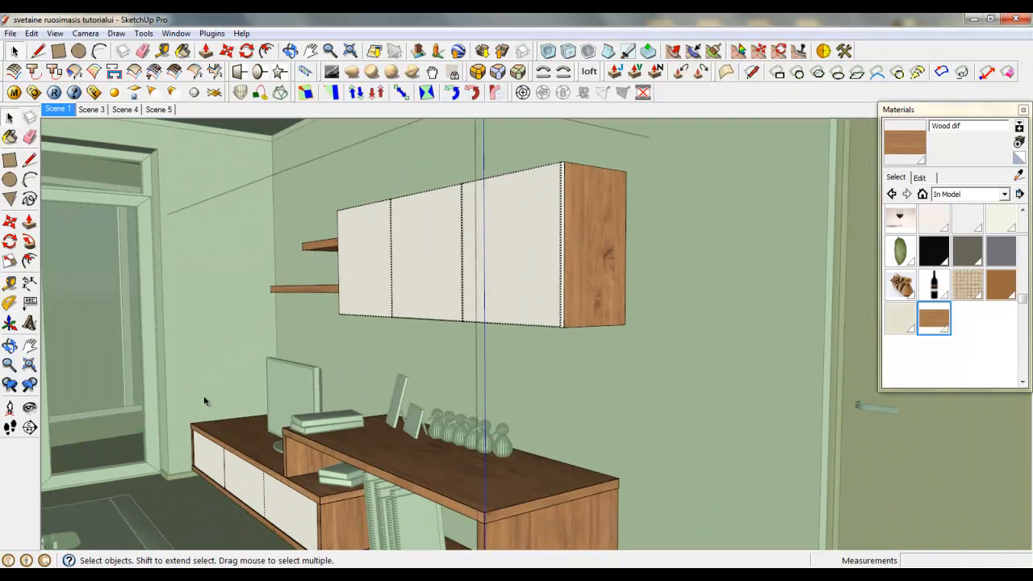
{"action": "scroll", "coordinate": [471, 309], "scroll_direction": "up", "scroll_amount": 2}
{"action": "scroll", "coordinate": [727, 376], "scroll_direction": "down", "scroll_amount": 1}
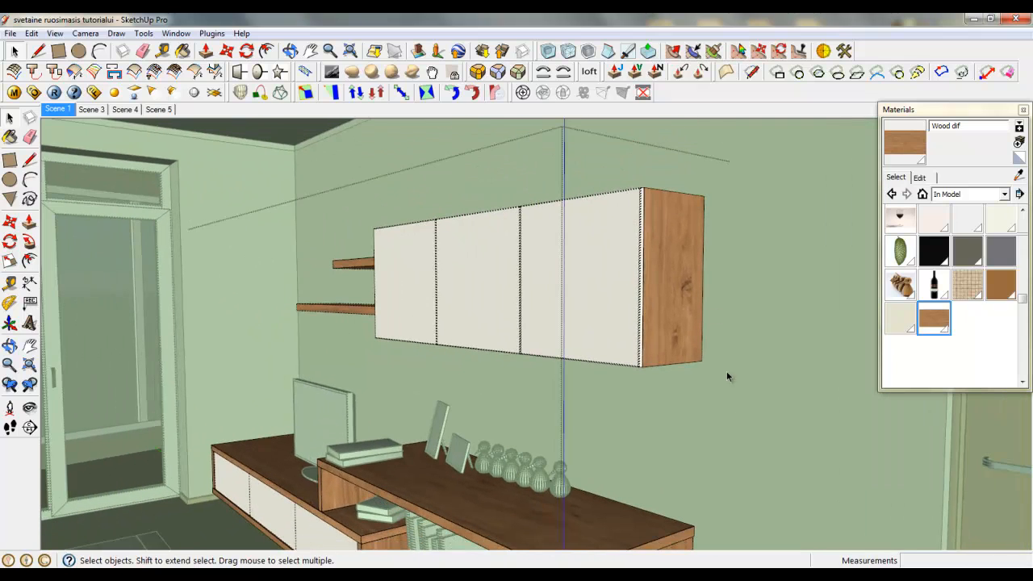
{"action": "scroll", "coordinate": [680, 201], "scroll_direction": "up", "scroll_amount": 1}
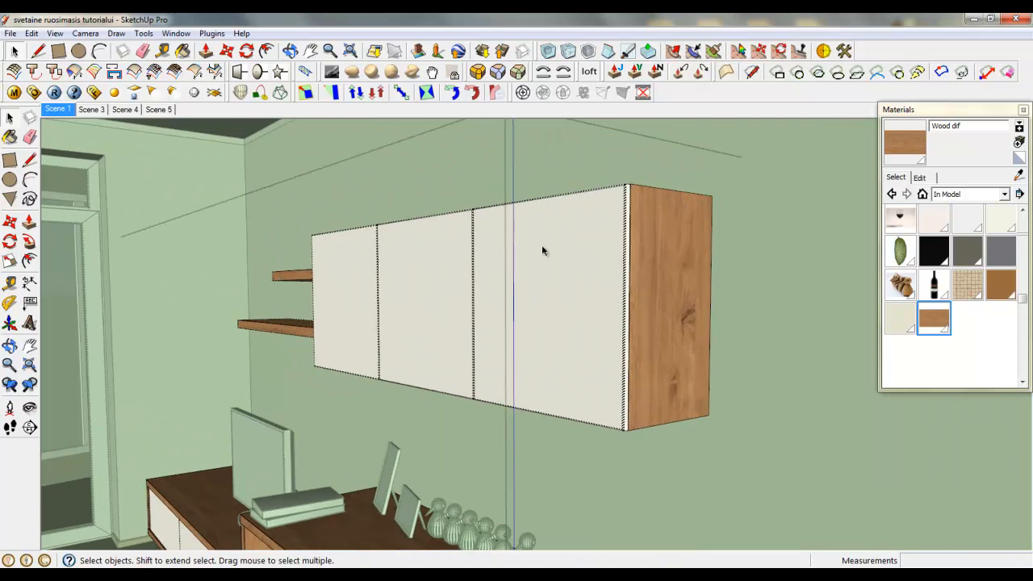
{"action": "left_click", "coordinate": [432, 258]}
{"action": "scroll", "coordinate": [530, 193], "scroll_direction": "down", "scroll_amount": 2}
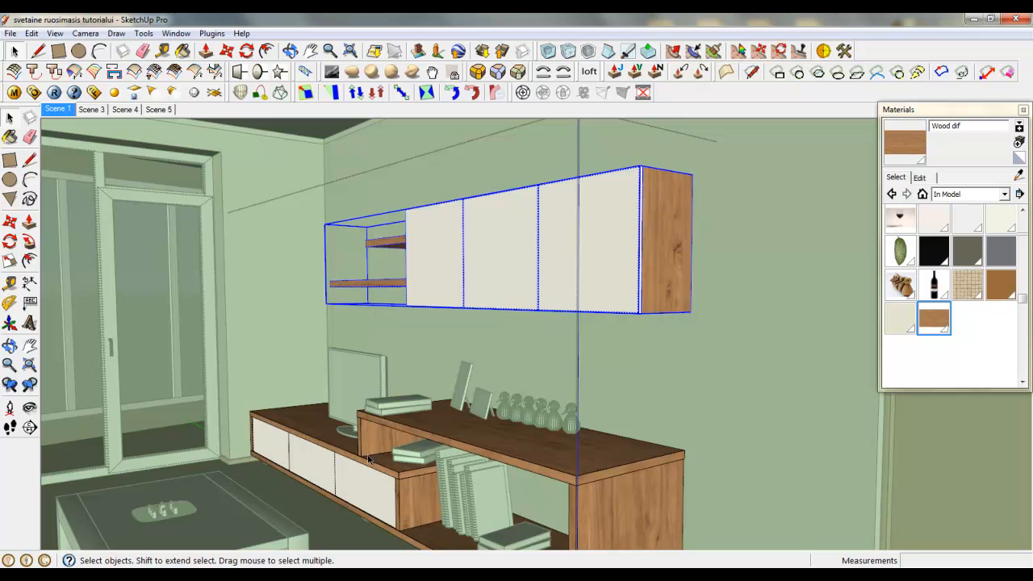
{"action": "left_click", "coordinate": [307, 476]}
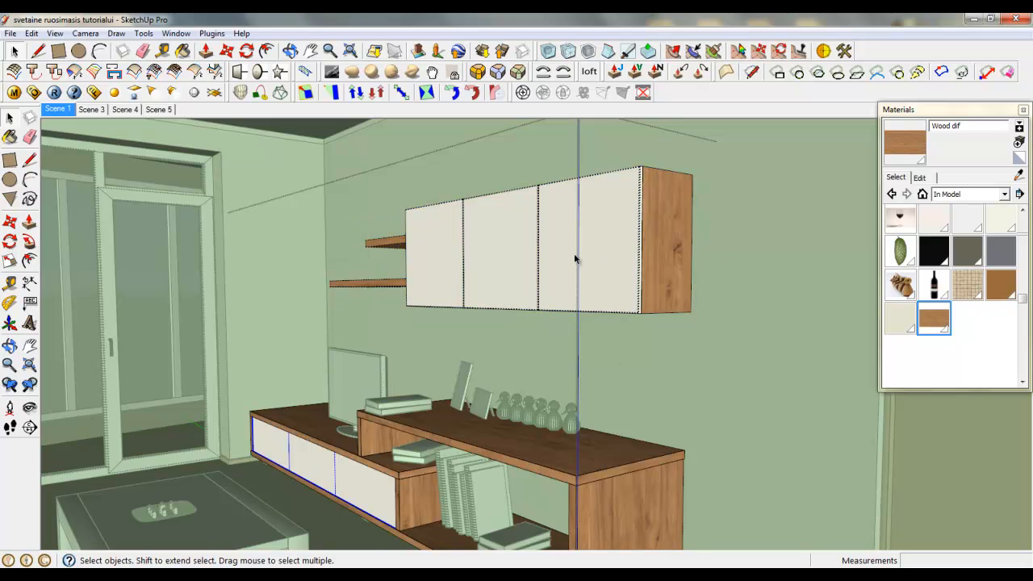
{"action": "left_click", "coordinate": [594, 238]}
{"action": "scroll", "coordinate": [543, 208], "scroll_direction": "up", "scroll_amount": 3}
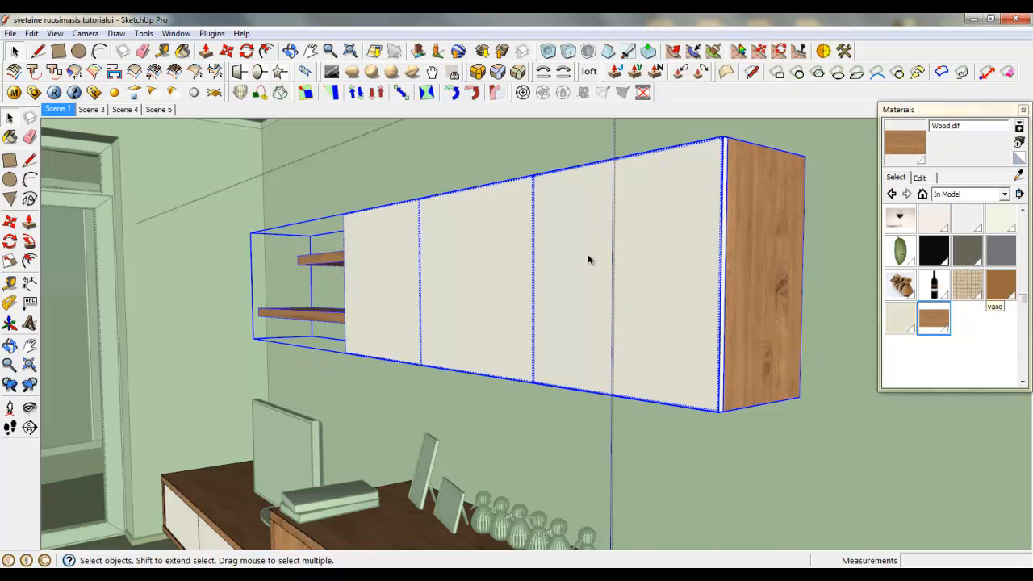
{"action": "scroll", "coordinate": [715, 234], "scroll_direction": "down", "scroll_amount": 2}
{"action": "right_click", "coordinate": [376, 343]}
{"action": "left_click", "coordinate": [386, 349]}
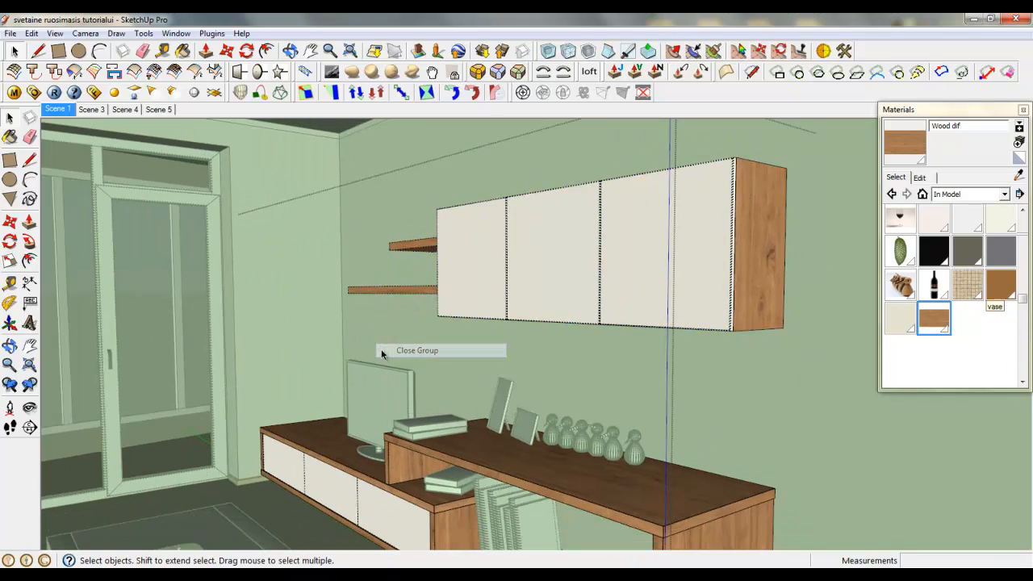
- Examine the potted plant's leaf planes beside the radiator and the plant's existing render in the V-Ray frame buffer
{"action": "left_click", "coordinate": [31, 406]}
{"action": "left_click_drag", "start_coordinate": [489, 247], "coordinate": [209, 398]}
{"action": "scroll", "coordinate": [343, 204], "scroll_direction": "up", "scroll_amount": 2}
{"action": "scroll", "coordinate": [403, 265], "scroll_direction": "up", "scroll_amount": 6}
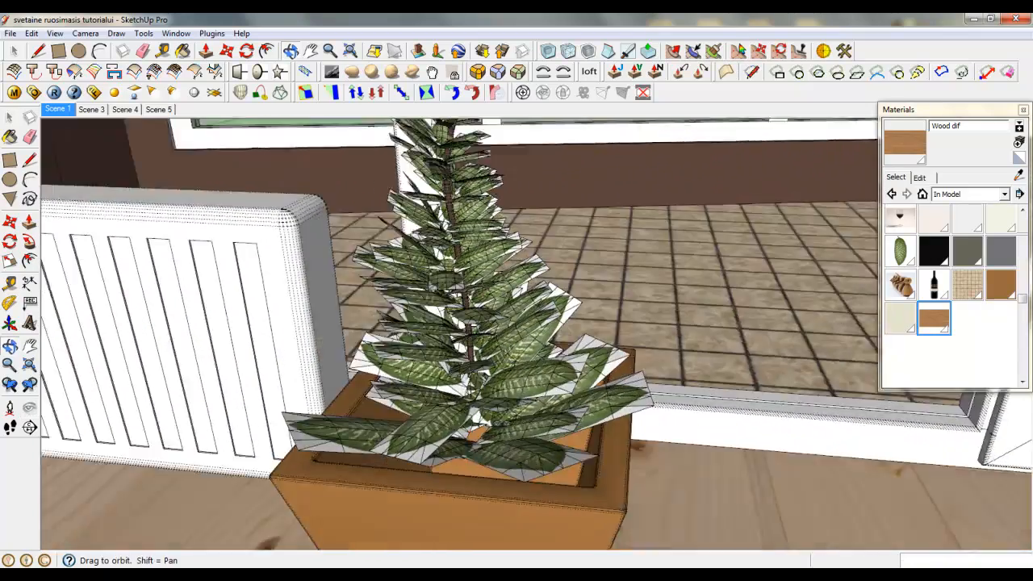
{"action": "middle_click_drag", "start_coordinate": [795, 363], "coordinate": [670, 444]}
{"action": "scroll", "coordinate": [734, 450], "scroll_direction": "down", "scroll_amount": 4}
{"action": "scroll", "coordinate": [554, 419], "scroll_direction": "up", "scroll_amount": 4}
{"action": "scroll", "coordinate": [543, 356], "scroll_direction": "down", "scroll_amount": 3}
{"action": "middle_click_drag", "start_coordinate": [502, 417], "coordinate": [512, 386]}
{"action": "scroll", "coordinate": [557, 395], "scroll_direction": "down", "scroll_amount": 2}
{"action": "scroll", "coordinate": [532, 369], "scroll_direction": "up", "scroll_amount": 5}
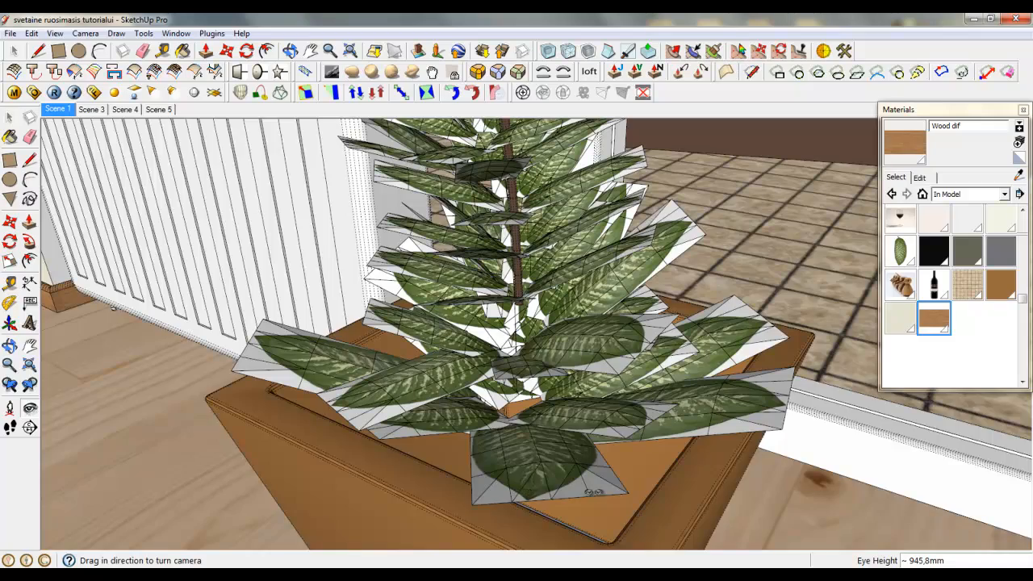
{"action": "scroll", "coordinate": [595, 492], "scroll_direction": "down", "scroll_amount": 3}
{"action": "middle_click_drag", "start_coordinate": [597, 489], "coordinate": [568, 453]}
{"action": "scroll", "coordinate": [533, 489], "scroll_direction": "down", "scroll_amount": 1}
{"action": "scroll", "coordinate": [533, 489], "scroll_direction": "up", "scroll_amount": 1}
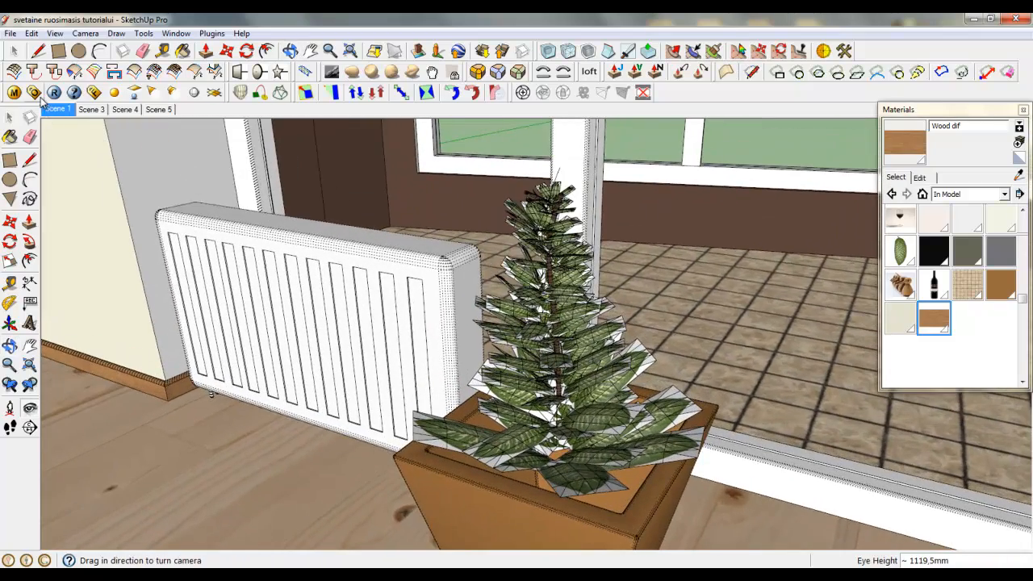
{"action": "left_click", "coordinate": [74, 92]}
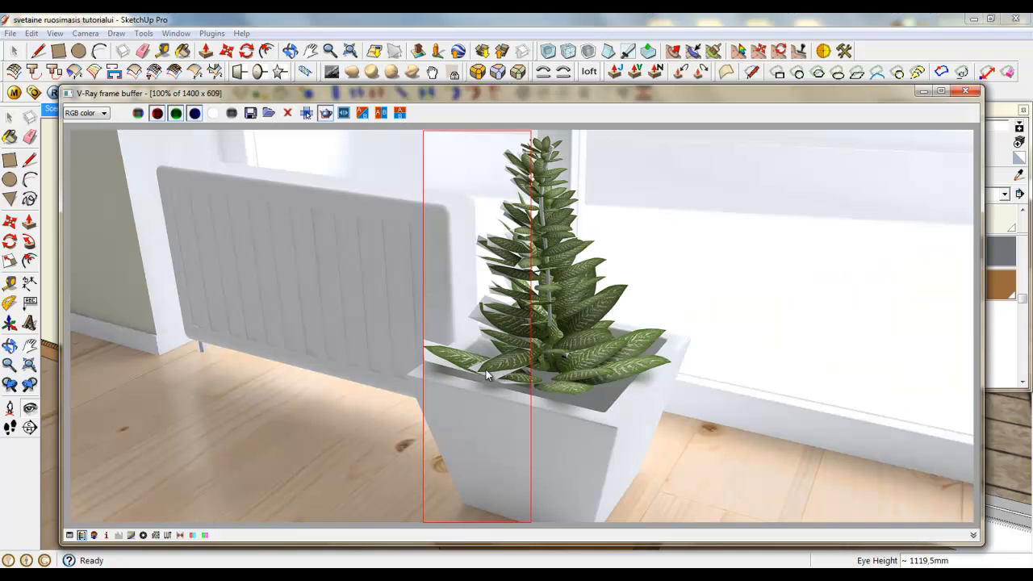
{"action": "left_click", "coordinate": [966, 90]}
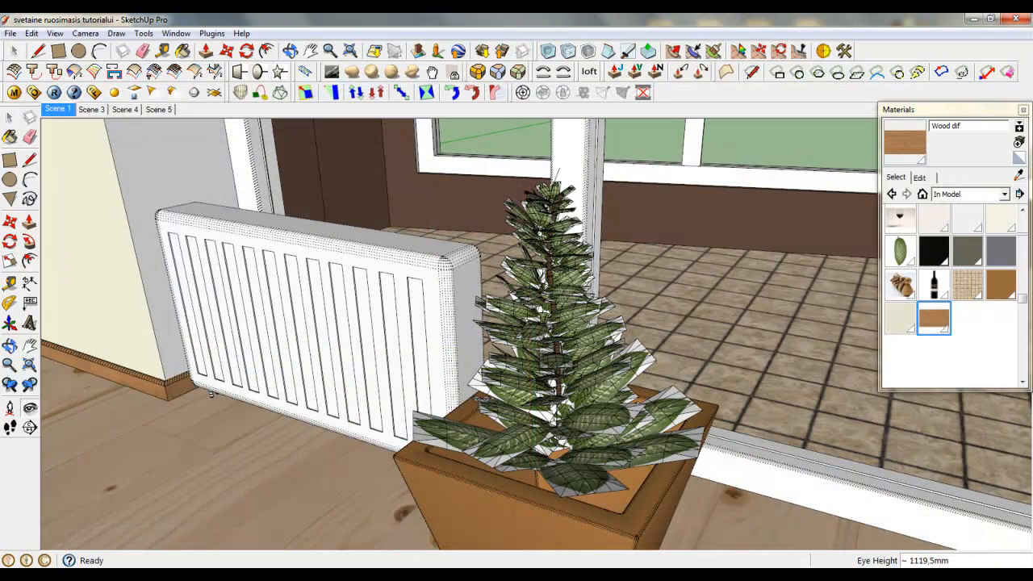
- Select the potted plant and show the LeavesTropical0216_1_SDIFFUSE material in the V-Ray Material Editor
{"action": "left_click", "coordinate": [13, 51]}
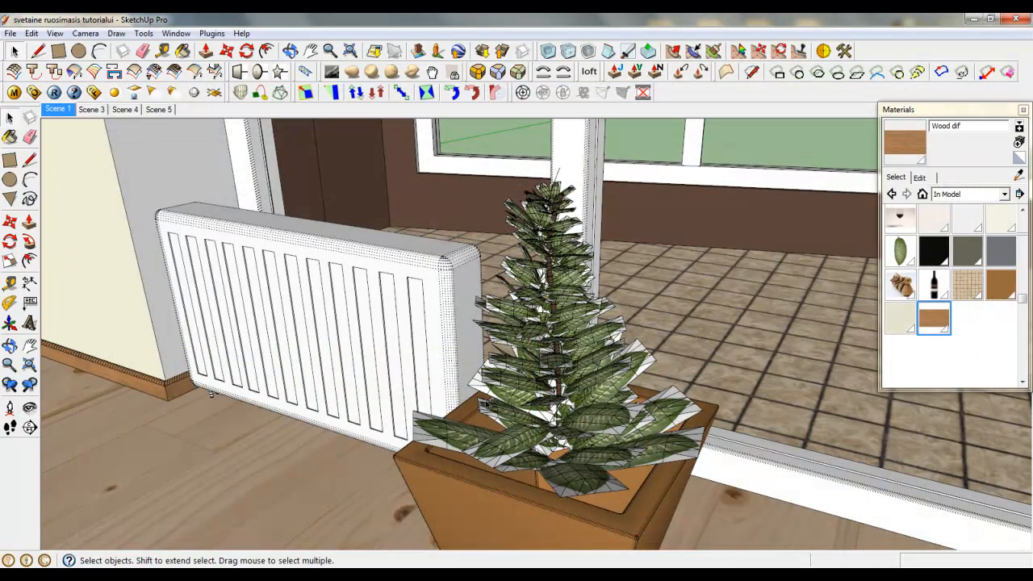
{"action": "left_click", "coordinate": [486, 391]}
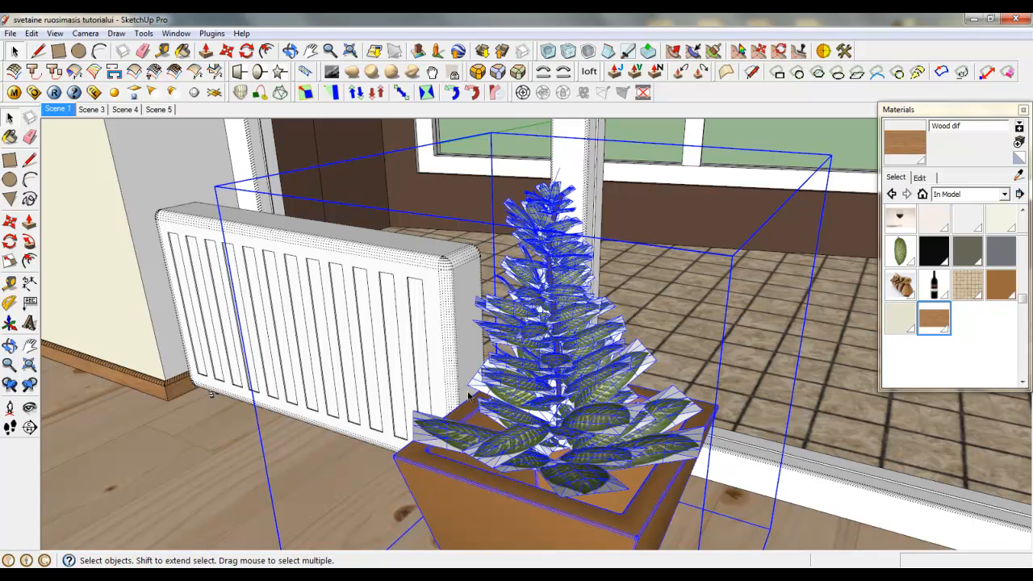
{"action": "left_click", "coordinate": [13, 92]}
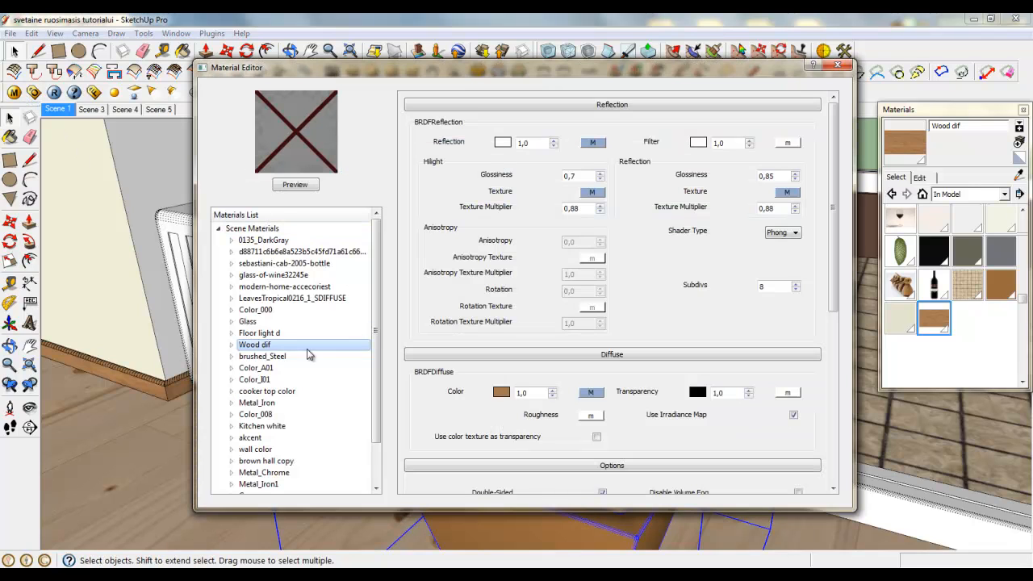
{"action": "left_click", "coordinate": [291, 298]}
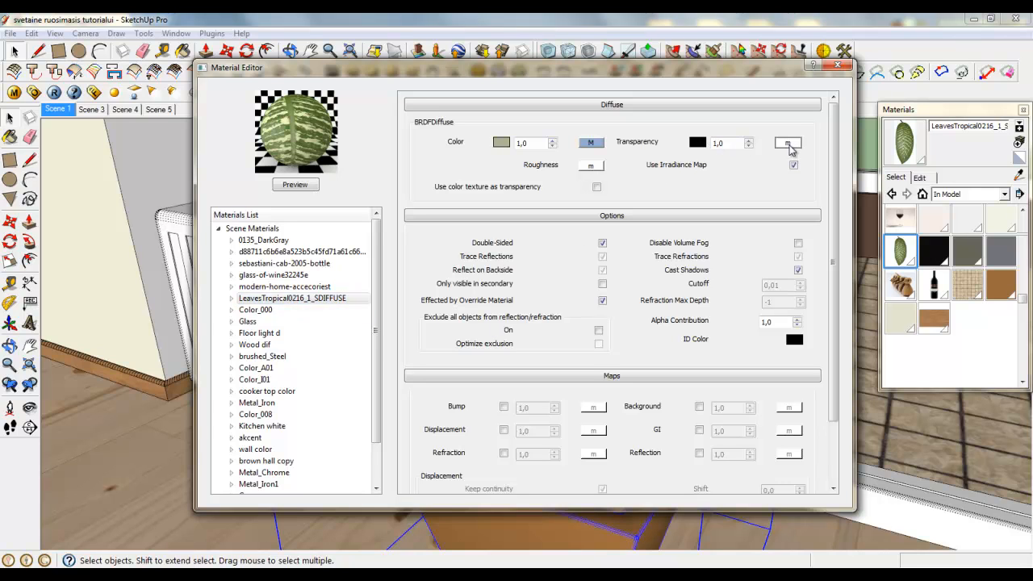
- Load LeavesTropical0216_1_STrans as a TexBitmap transparency map for the leaf material, and review the plant render in the frame buffer
{"action": "left_click", "coordinate": [788, 143]}
{"action": "left_click", "coordinate": [297, 232]}
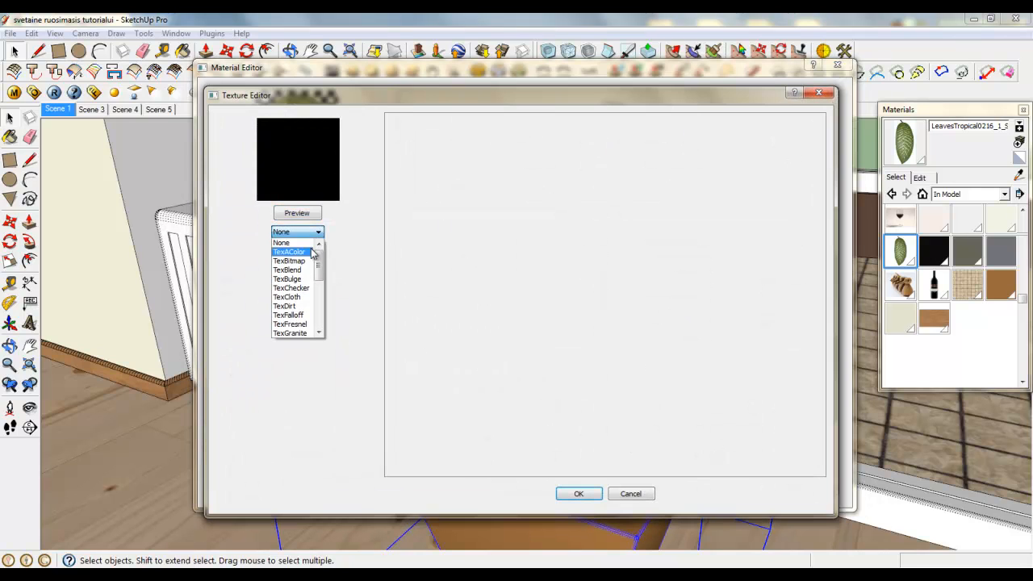
{"action": "left_click", "coordinate": [320, 269]}
{"action": "left_click", "coordinate": [594, 349]}
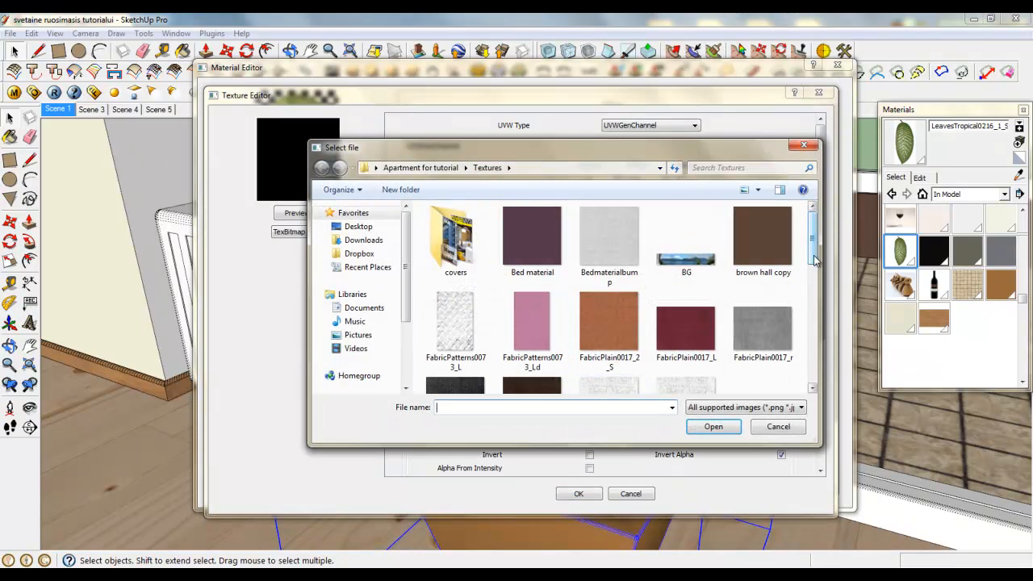
{"action": "left_click_drag", "start_coordinate": [813, 250], "coordinate": [818, 342]}
{"action": "left_click", "coordinate": [539, 291]}
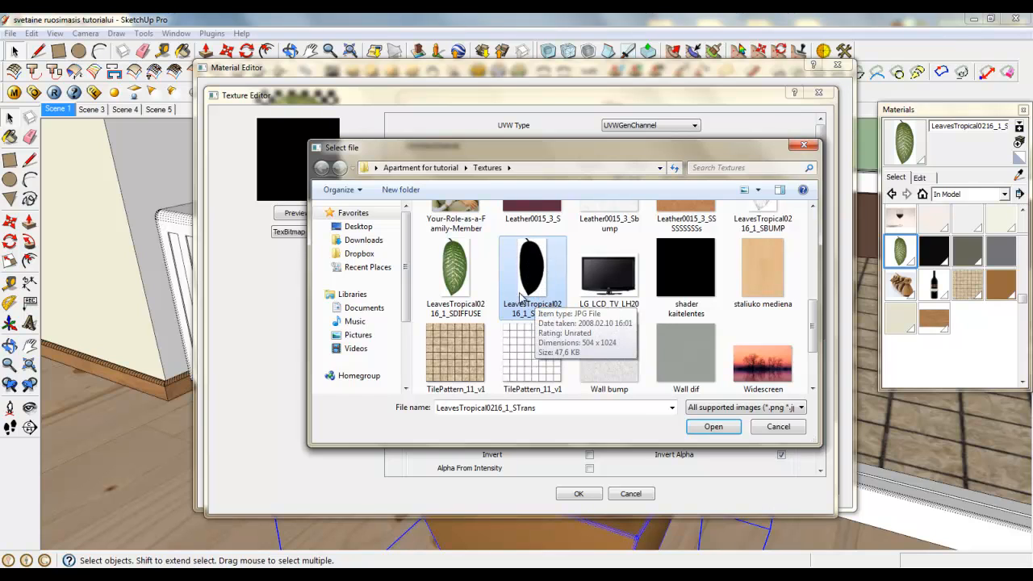
{"action": "left_click", "coordinate": [715, 427]}
{"action": "left_click", "coordinate": [592, 497]}
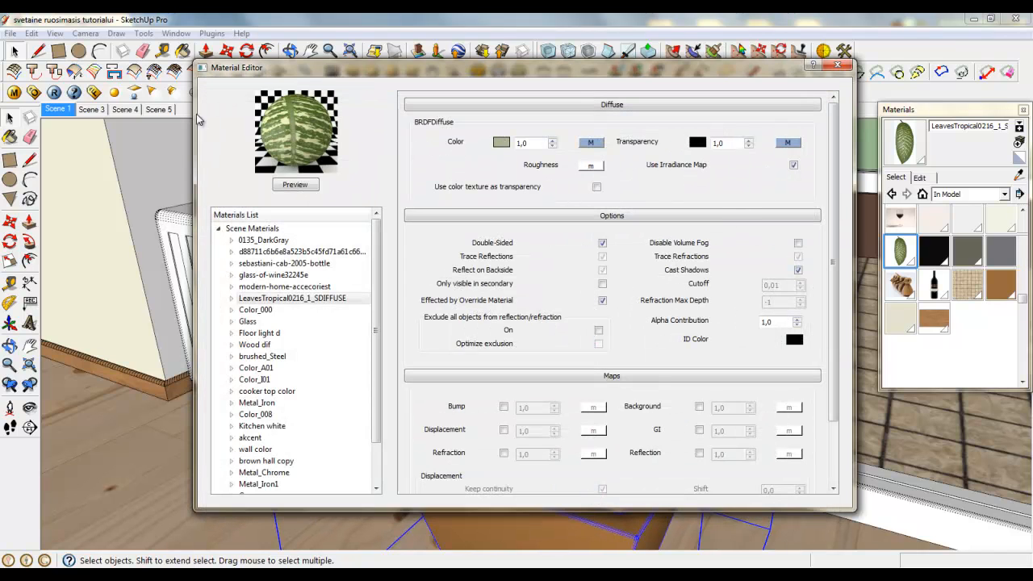
{"action": "left_click", "coordinate": [94, 91]}
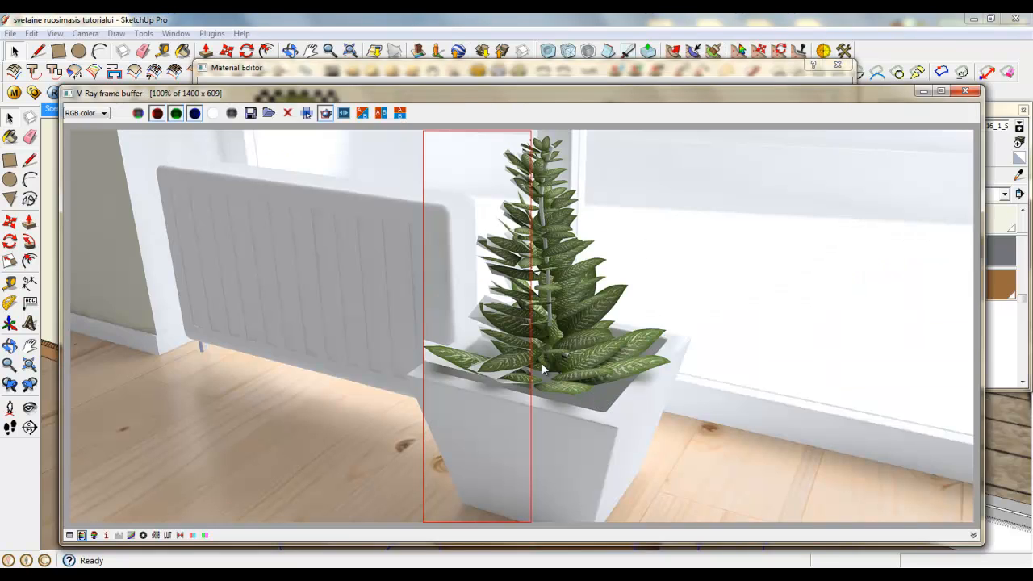
{"action": "left_click", "coordinate": [965, 92]}
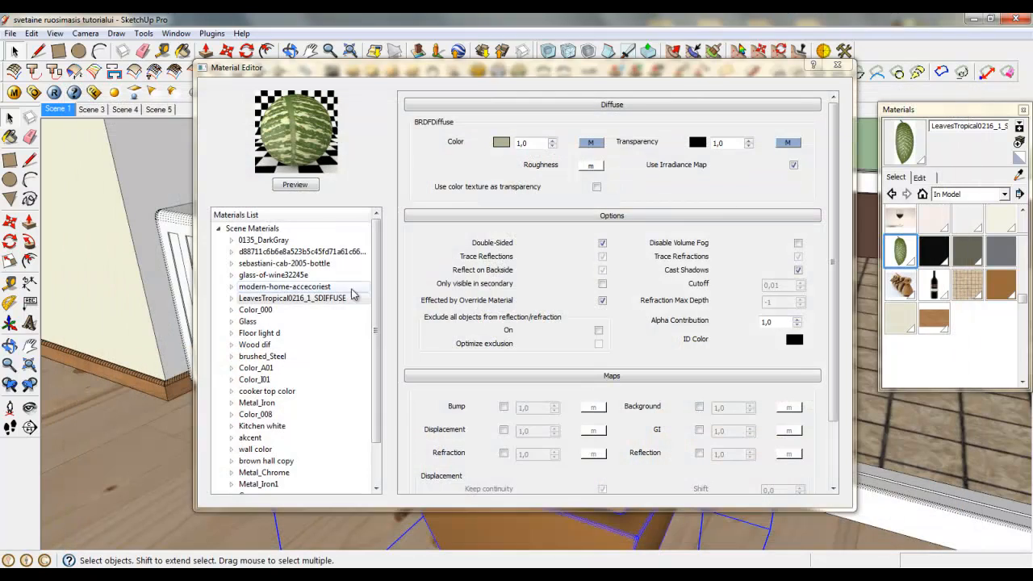
- Add a reflection layer to the LeavesTropical0216_1_SDIFFUSE leaf material
{"action": "right_click", "coordinate": [304, 304]}
{"action": "mouse_move", "coordinate": [384, 313]}
{"action": "left_click", "coordinate": [501, 327]}
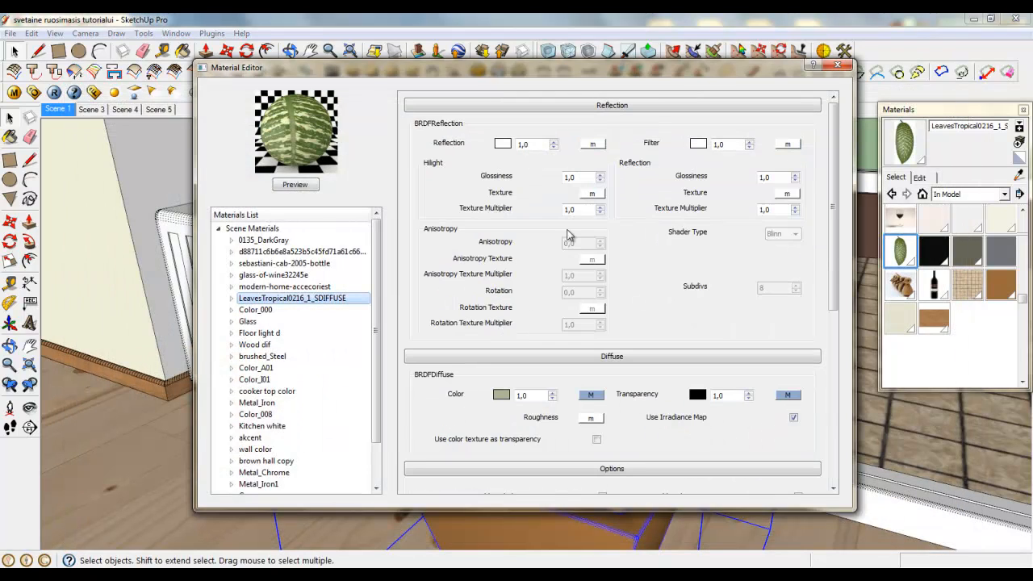
- Assign a TexFresnel map to the leaf material's reflection and set both highlight and reflection glossiness to 0,85
{"action": "left_click", "coordinate": [593, 144]}
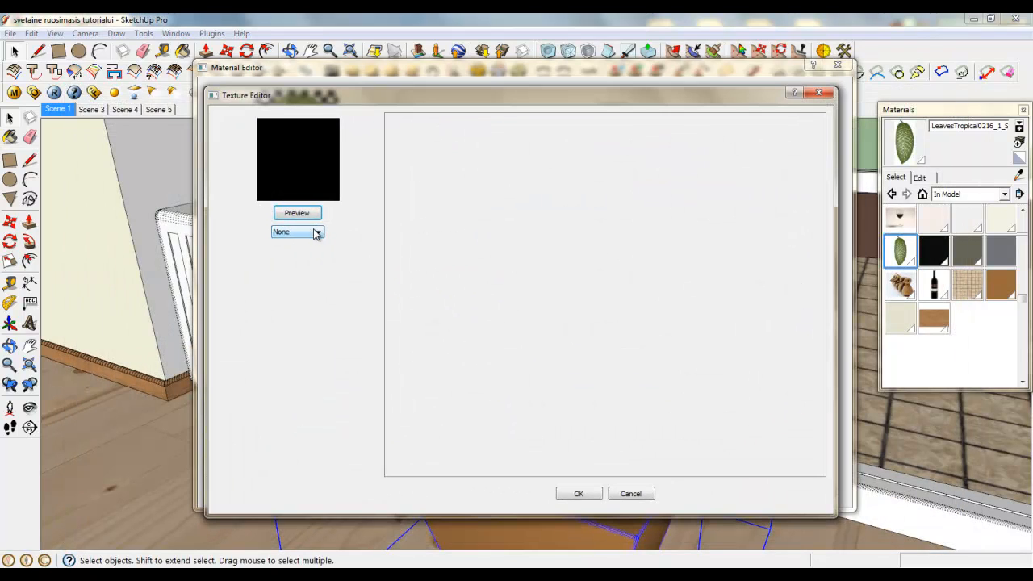
{"action": "left_click", "coordinate": [297, 231]}
{"action": "left_click", "coordinate": [306, 327]}
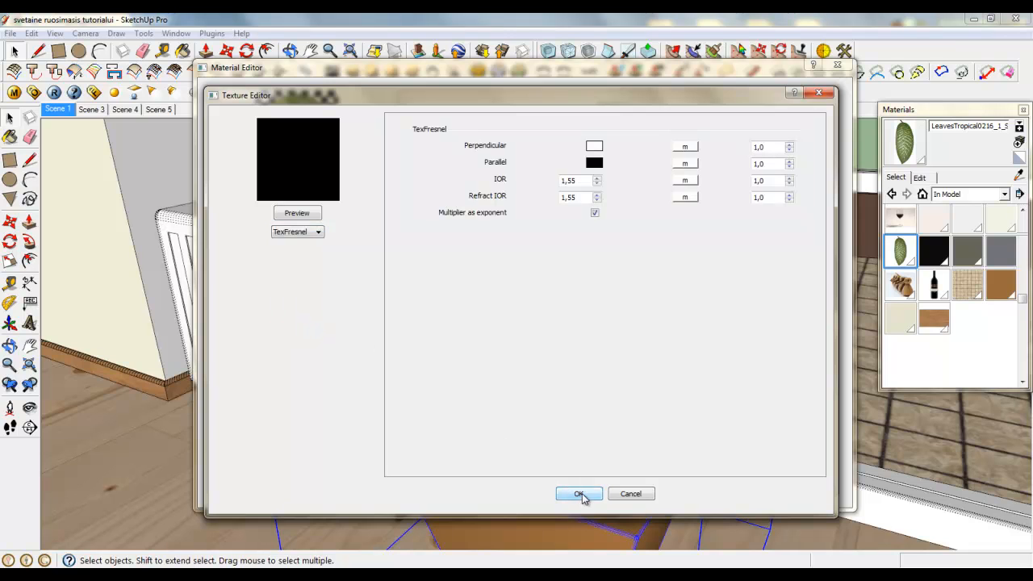
{"action": "left_click", "coordinate": [557, 493]}
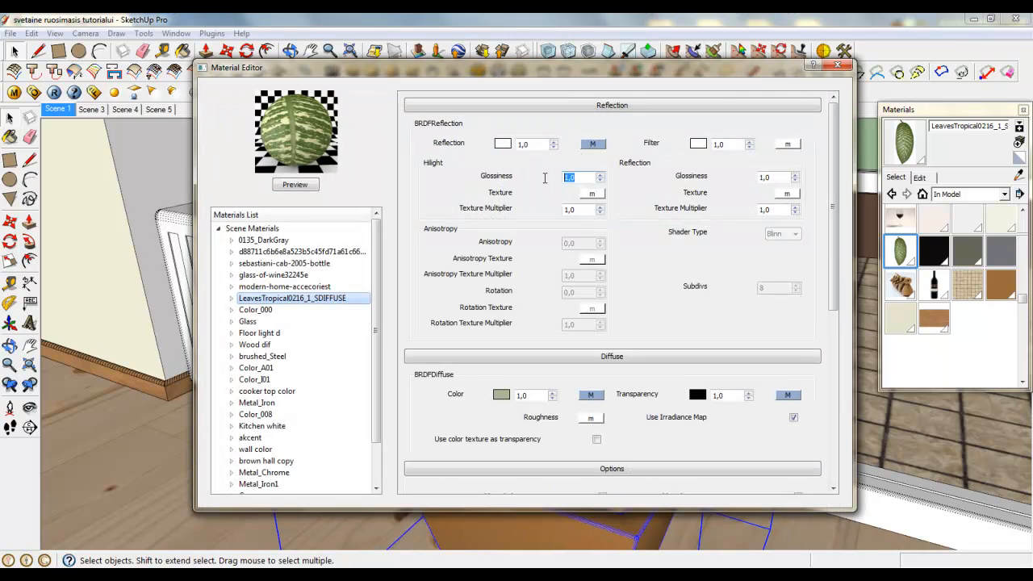
{"action": "type", "text": "0,85"}
{"action": "left_click_drag", "start_coordinate": [785, 181], "coordinate": [753, 179]}
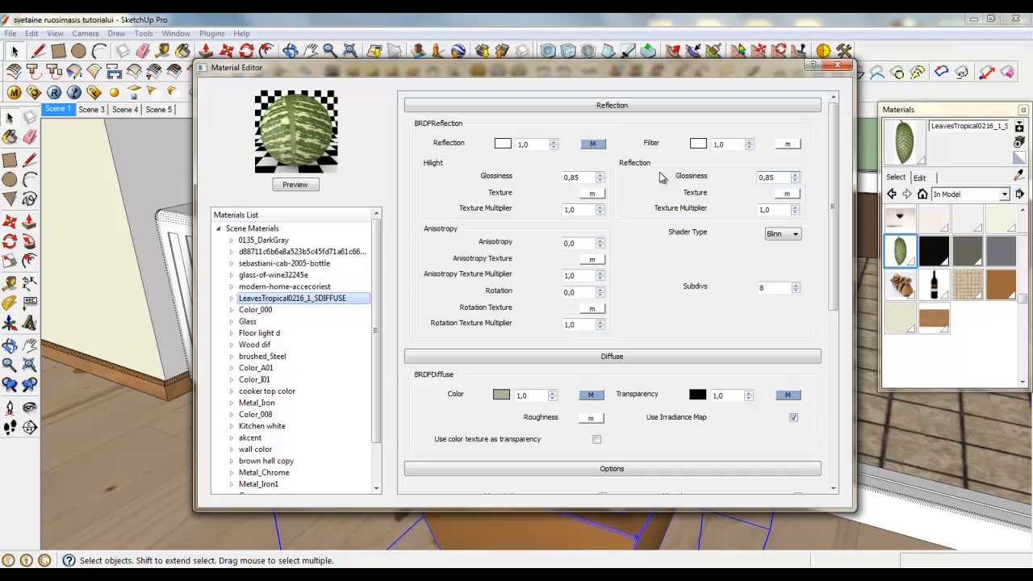
- Load LeavesTropical0216_1_STrans as a TexBitmap in the Fresnel map's Parallel slot, and set the leaf material's shader type to Phong
{"action": "left_click", "coordinate": [597, 144]}
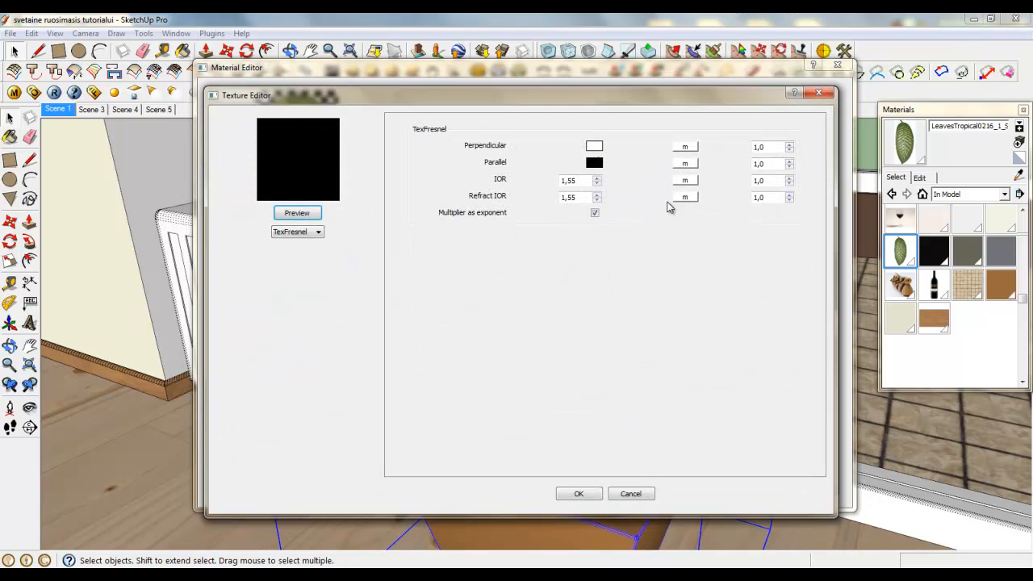
{"action": "left_click", "coordinate": [686, 164]}
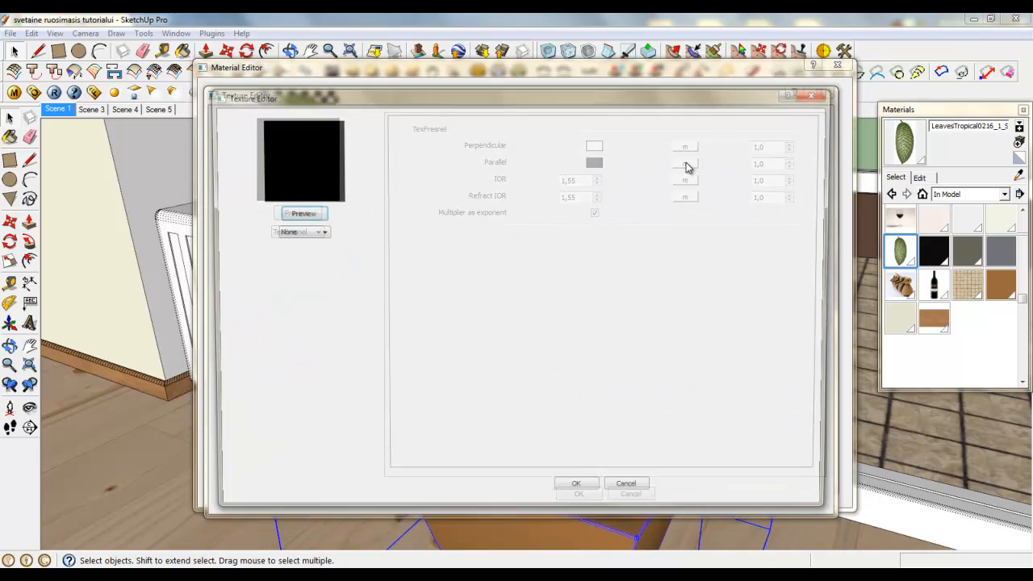
{"action": "left_click", "coordinate": [317, 233]}
{"action": "left_click", "coordinate": [304, 262]}
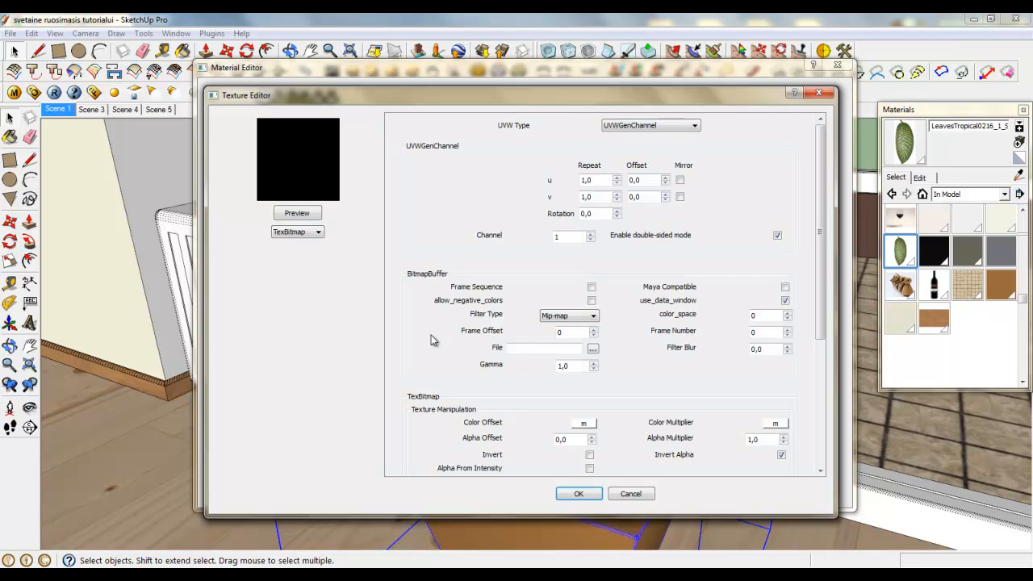
{"action": "left_click", "coordinate": [594, 350]}
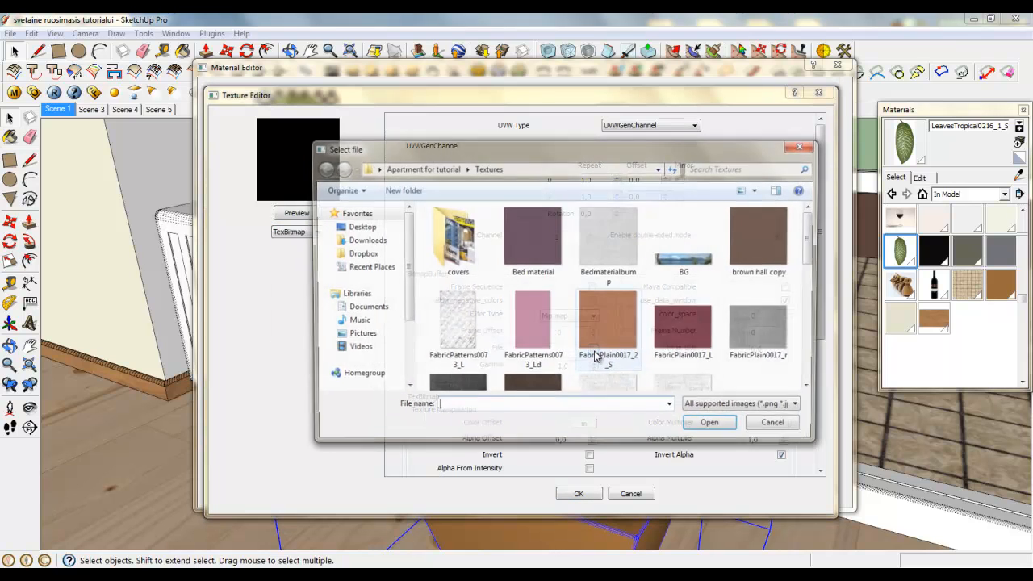
{"action": "left_click", "coordinate": [814, 345]}
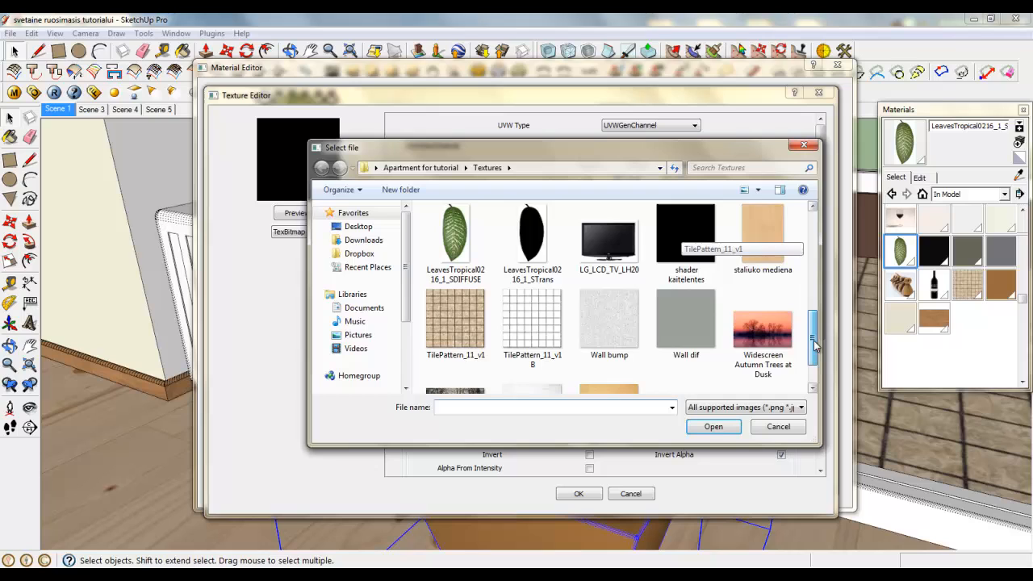
{"action": "left_click", "coordinate": [542, 236]}
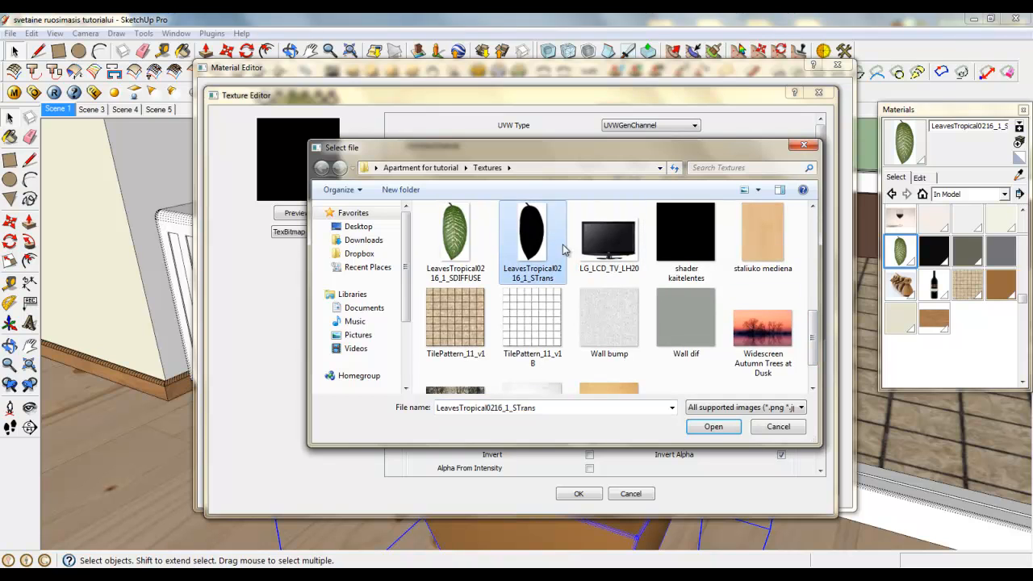
{"action": "left_click", "coordinate": [713, 427]}
{"action": "left_click", "coordinate": [594, 492]}
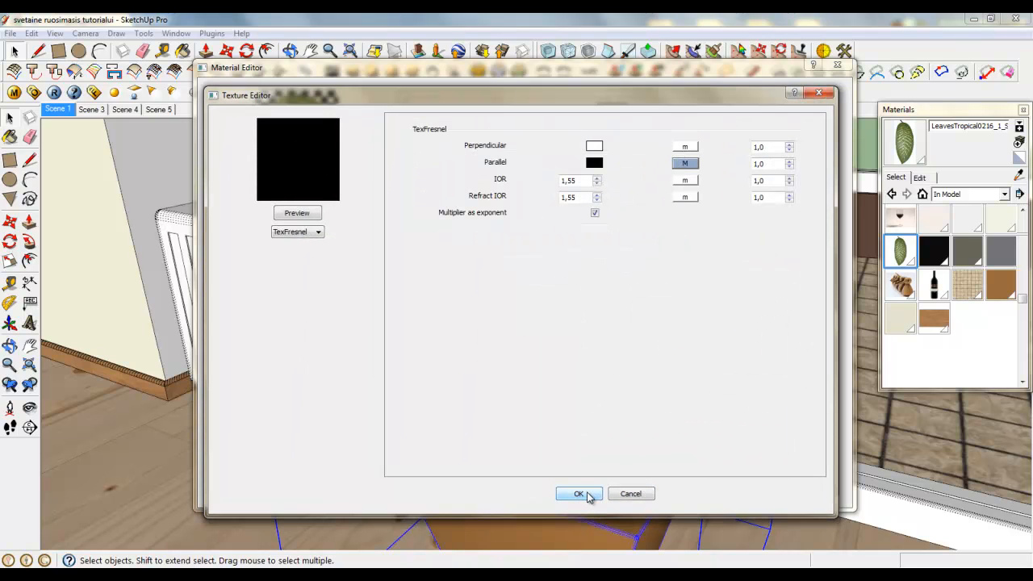
{"action": "left_click", "coordinate": [578, 494]}
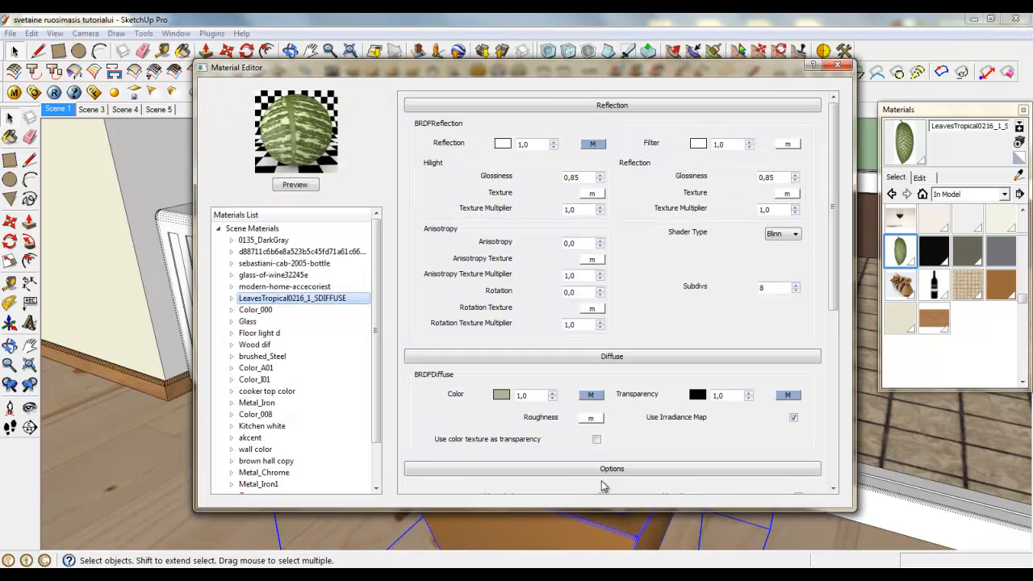
{"action": "left_click", "coordinate": [790, 234]}
{"action": "left_click", "coordinate": [791, 257]}
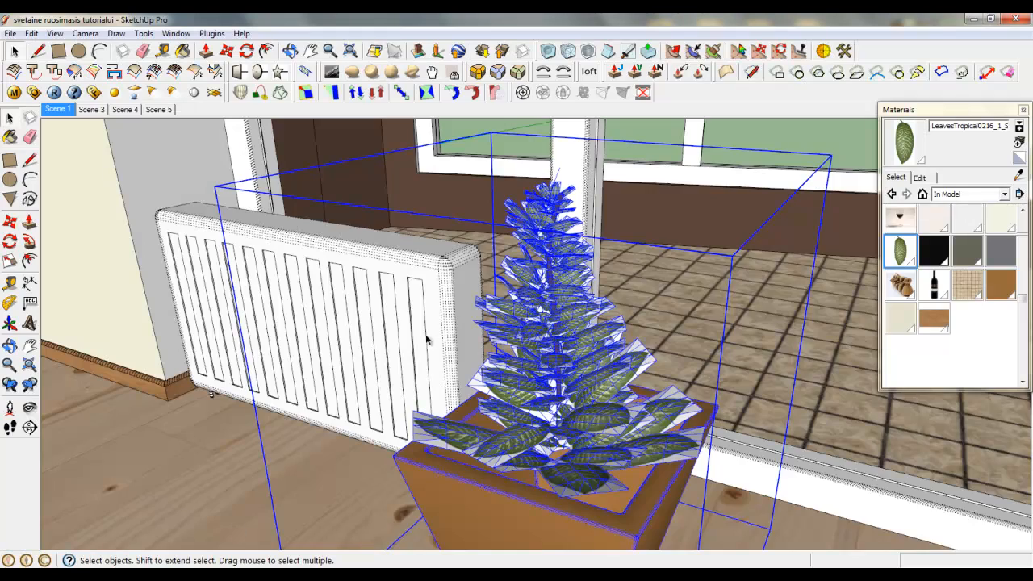
- Select the brown vase material of the plant pot and show it in the V-Ray Material Editor
{"action": "middle_click_drag", "start_coordinate": [425, 335], "coordinate": [577, 365]}
{"action": "scroll", "coordinate": [639, 278], "scroll_direction": "up", "scroll_amount": 5}
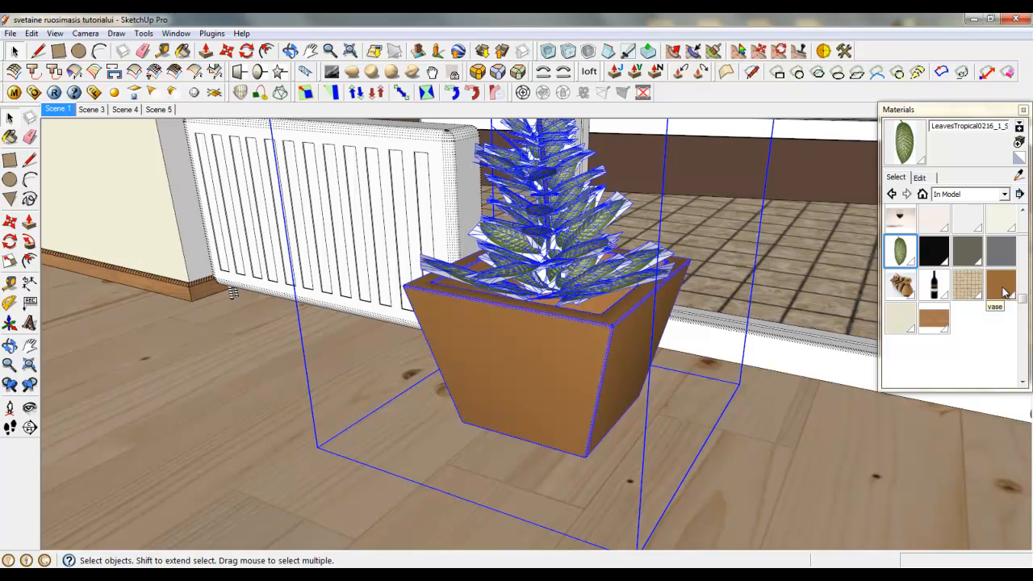
{"action": "left_click", "coordinate": [1002, 287]}
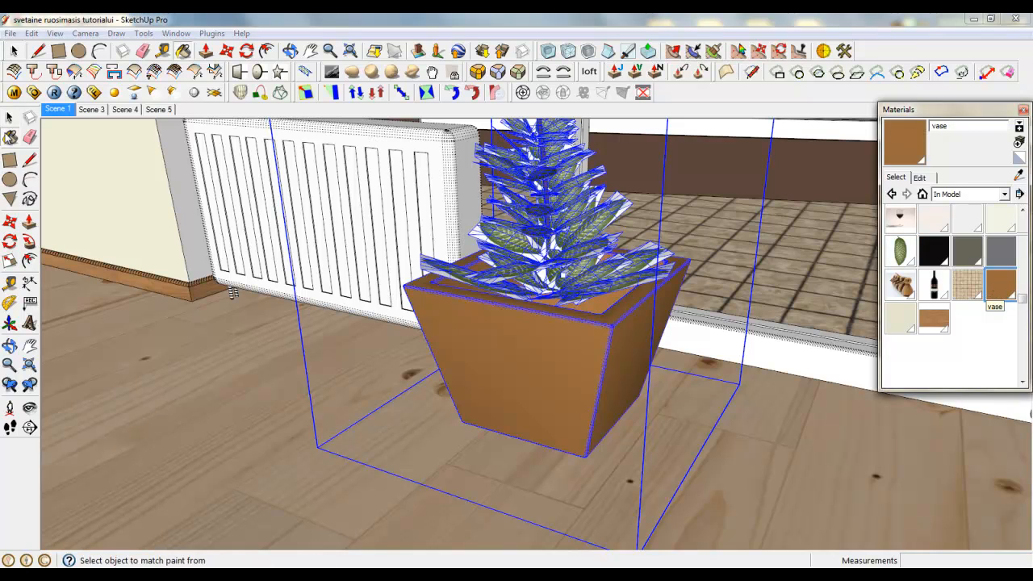
{"action": "left_click", "coordinate": [13, 91]}
{"action": "left_click", "coordinate": [247, 484]}
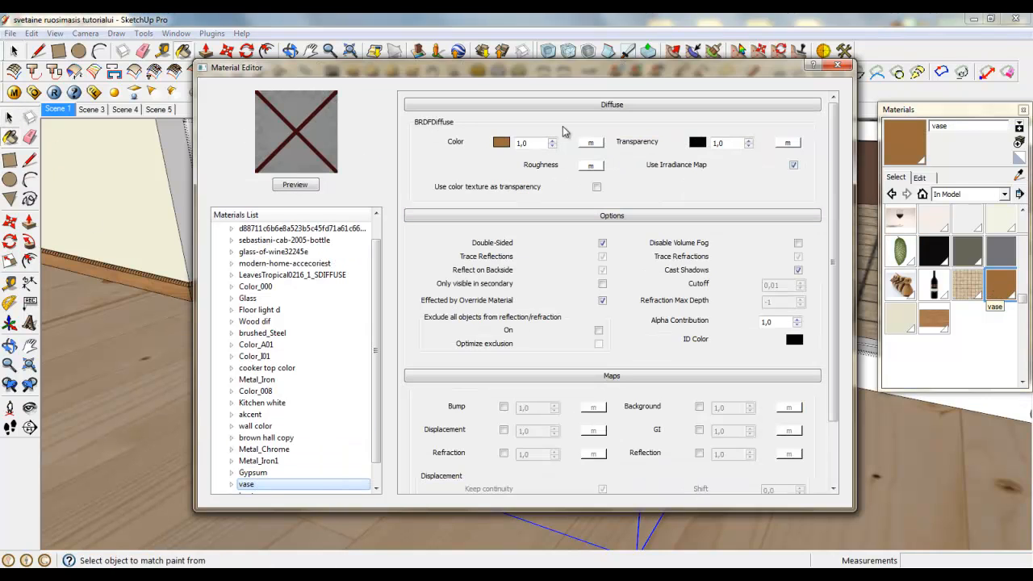
{"action": "scroll", "coordinate": [835, 235], "scroll_direction": "down", "scroll_amount": 2}
{"action": "scroll", "coordinate": [835, 234], "scroll_direction": "up", "scroll_amount": 1}
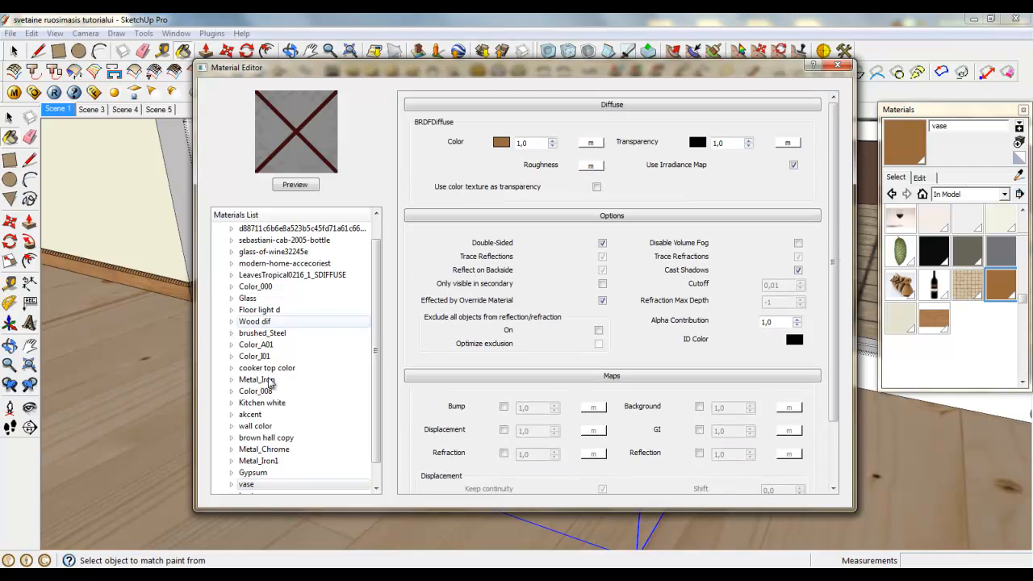
- Add a reflection layer to the vase material with a TexFresnel reflection map using an IOR of 1,4
{"action": "right_click", "coordinate": [249, 482]}
{"action": "mouse_move", "coordinate": [309, 349]}
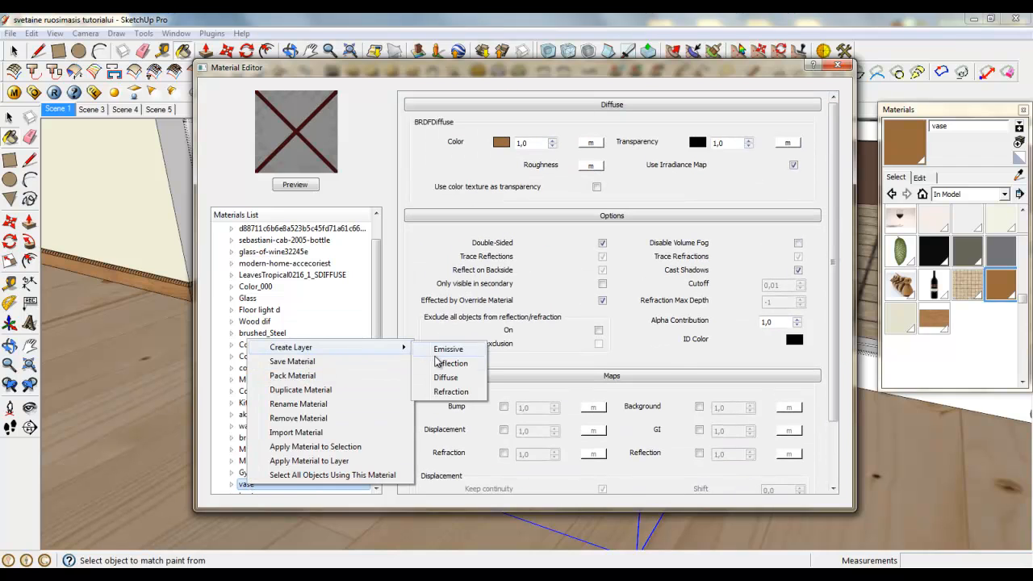
{"action": "left_click", "coordinate": [443, 376]}
{"action": "left_click", "coordinate": [592, 142]}
{"action": "left_click", "coordinate": [312, 232]}
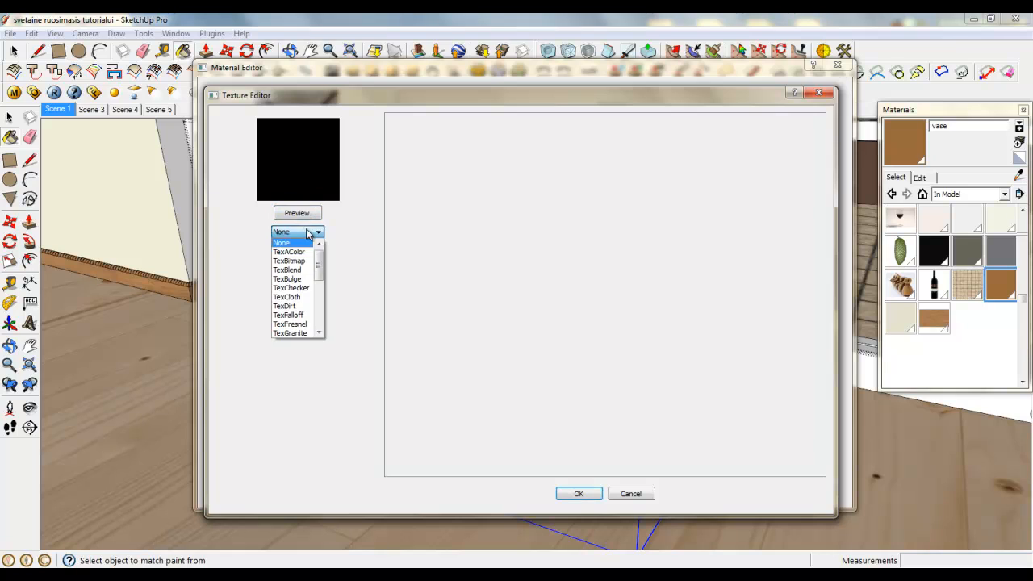
{"action": "left_click", "coordinate": [292, 325]}
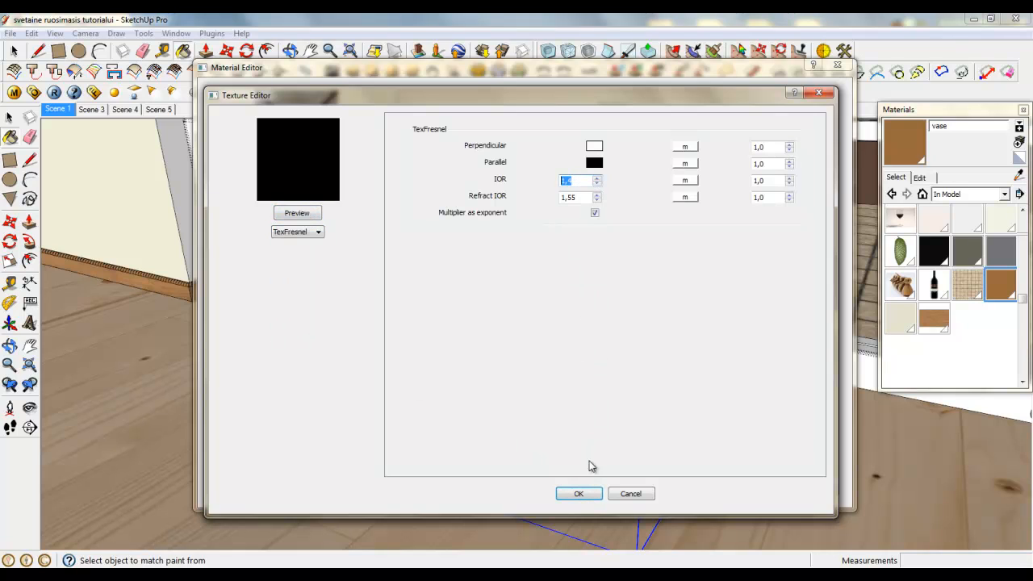
{"action": "left_click", "coordinate": [578, 493]}
- Set the vase material's highlight glossiness to 0,5, reflection glossiness to 0,4 and shader type to Phong
{"action": "type", "text": "0,5"}
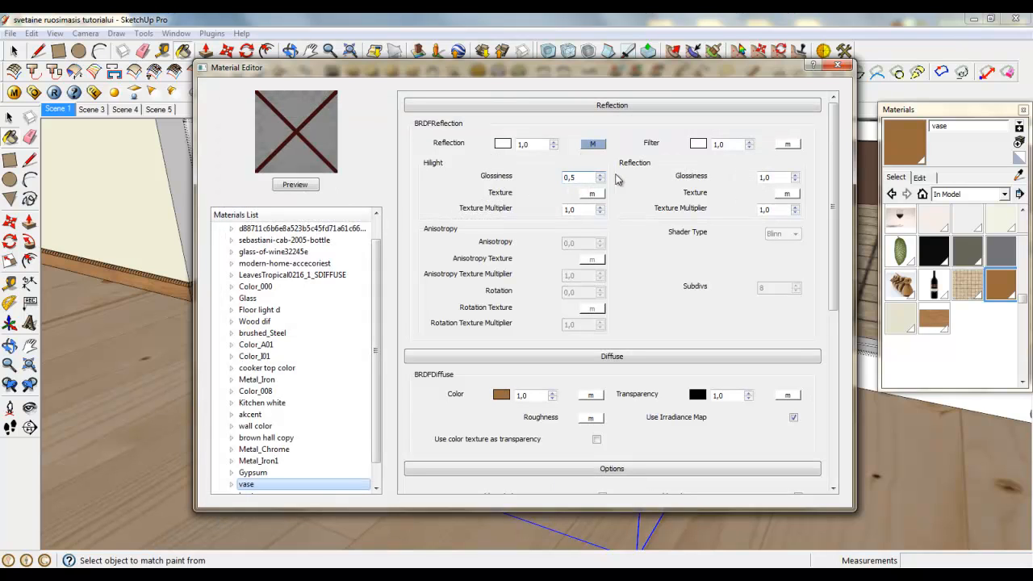
{"action": "key", "text": "Tab"}
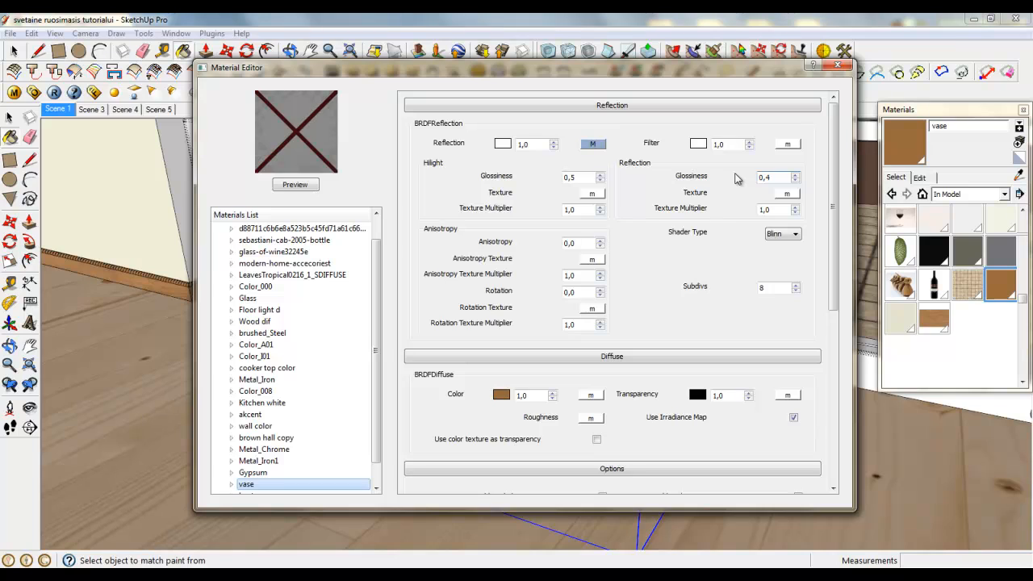
{"action": "left_click", "coordinate": [784, 235]}
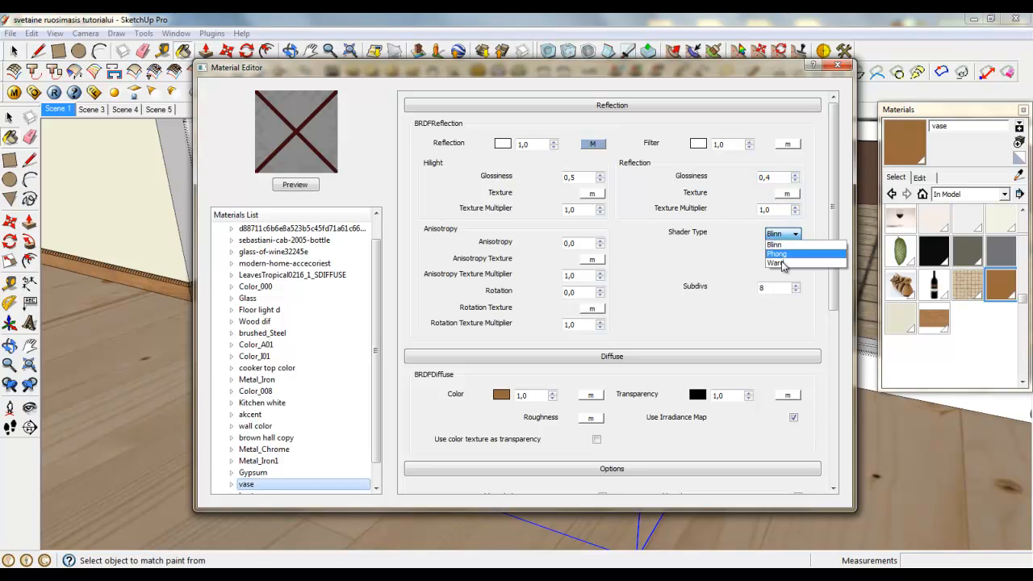
{"action": "left_click", "coordinate": [780, 263]}
{"action": "left_click", "coordinate": [783, 235]}
{"action": "left_click", "coordinate": [776, 254]}
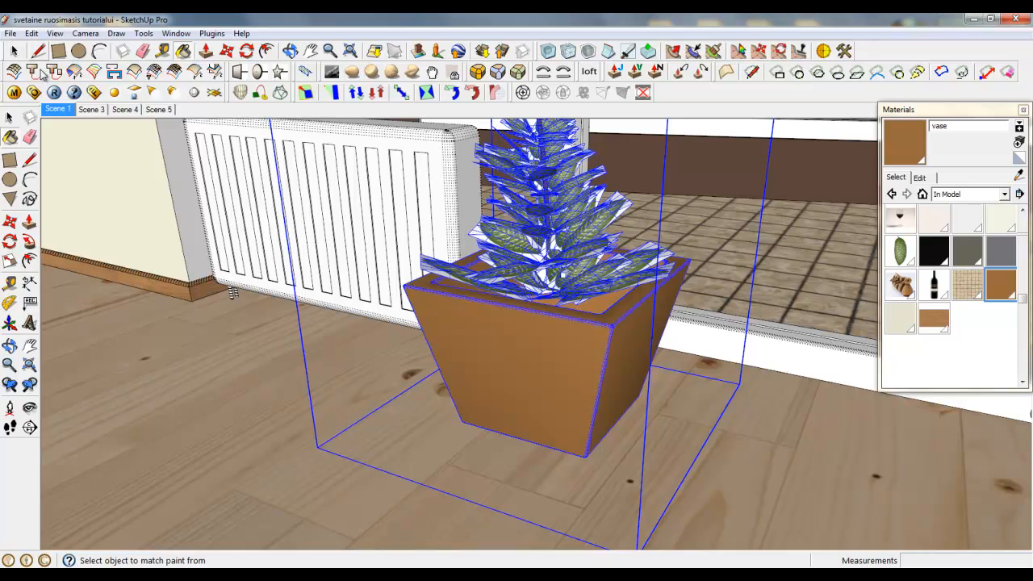
- Select the white radiator beside the potted plant with the Select tool
{"action": "left_click", "coordinate": [9, 118]}
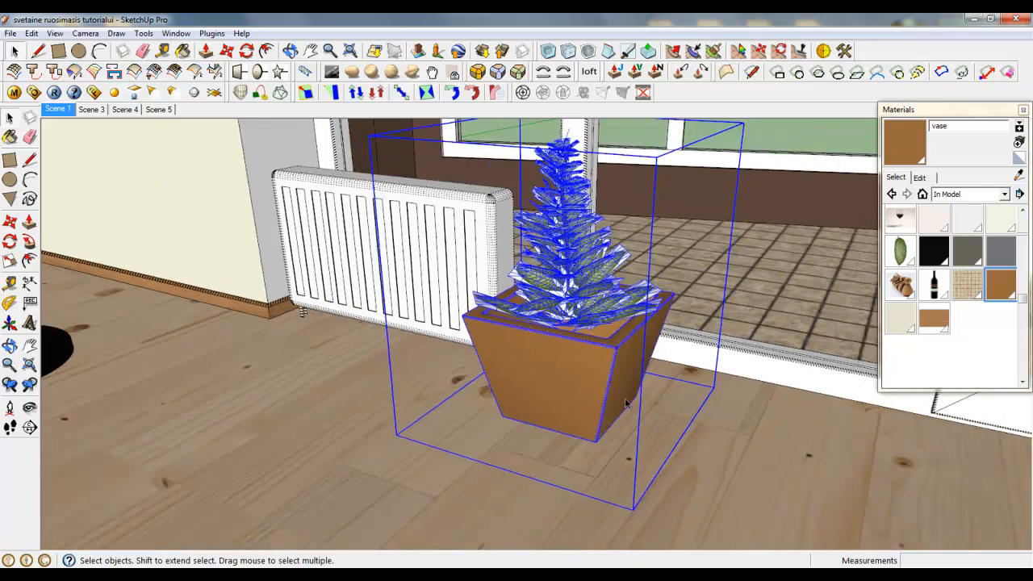
{"action": "scroll", "coordinate": [626, 402], "scroll_direction": "down", "scroll_amount": 2}
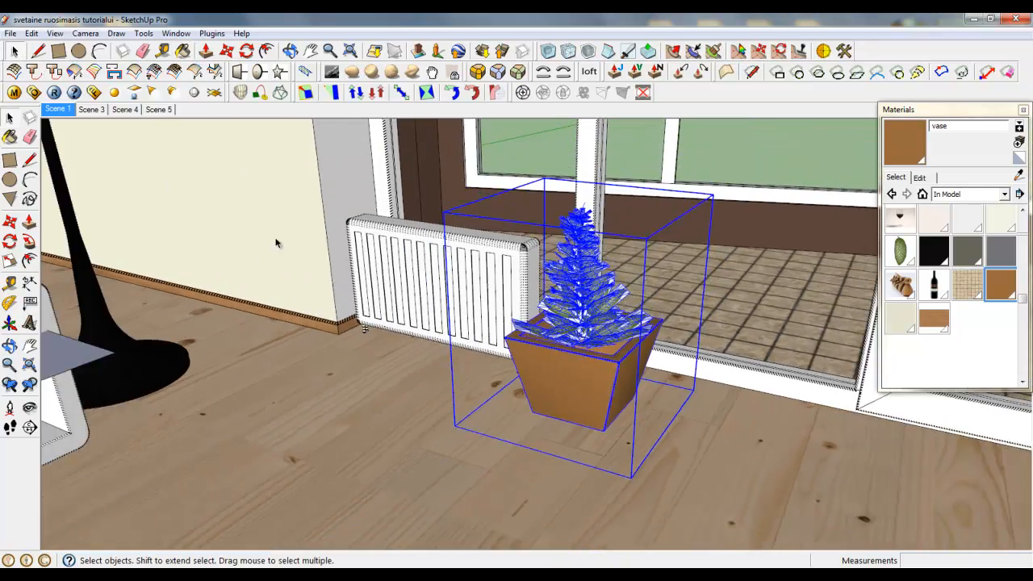
{"action": "scroll", "coordinate": [278, 243], "scroll_direction": "up", "scroll_amount": 5}
{"action": "middle_click_drag", "start_coordinate": [515, 329], "coordinate": [587, 352]}
{"action": "scroll", "coordinate": [190, 376], "scroll_direction": "down", "scroll_amount": 1}
{"action": "left_click", "coordinate": [519, 344]}
{"action": "scroll", "coordinate": [549, 328], "scroll_direction": "up", "scroll_amount": 1}
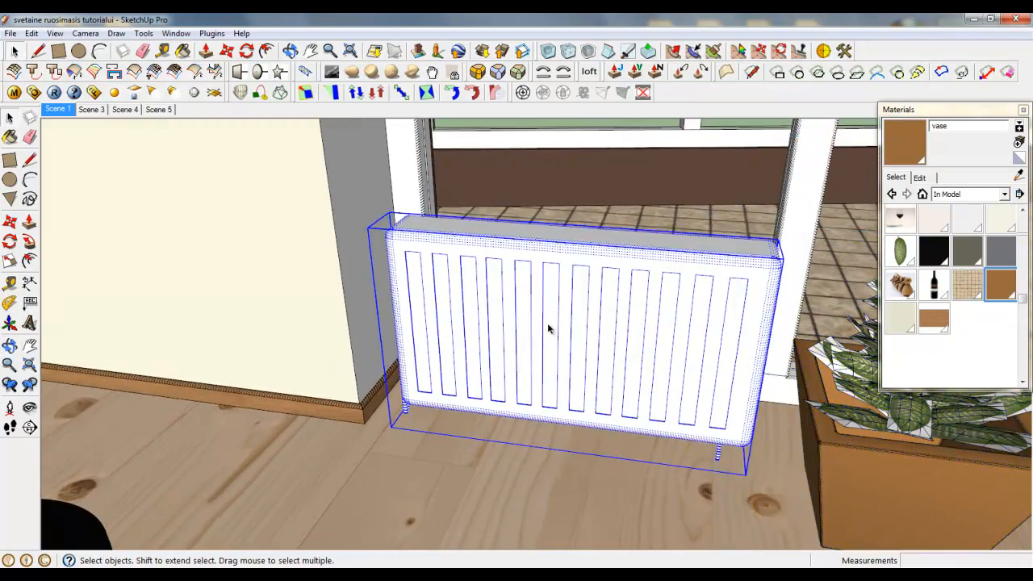
{"action": "scroll", "coordinate": [477, 293], "scroll_direction": "down", "scroll_amount": 4}
{"action": "scroll", "coordinate": [529, 335], "scroll_direction": "up", "scroll_amount": 5}
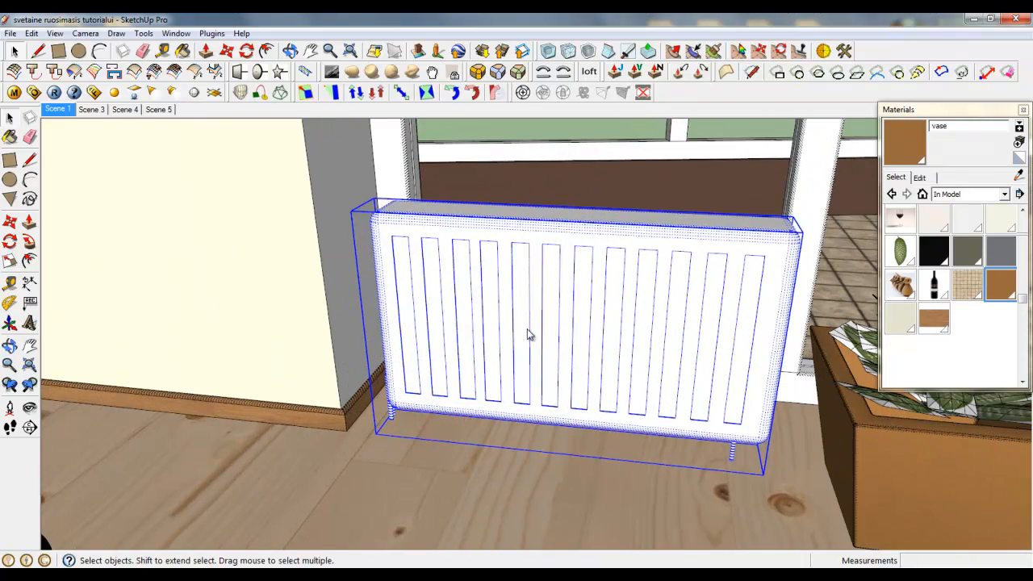
- Show the heater material in the V-Ray Material Editor and check its diffuse colour values
{"action": "left_click", "coordinate": [14, 91]}
{"action": "scroll", "coordinate": [371, 452], "scroll_direction": "down", "scroll_amount": 2}
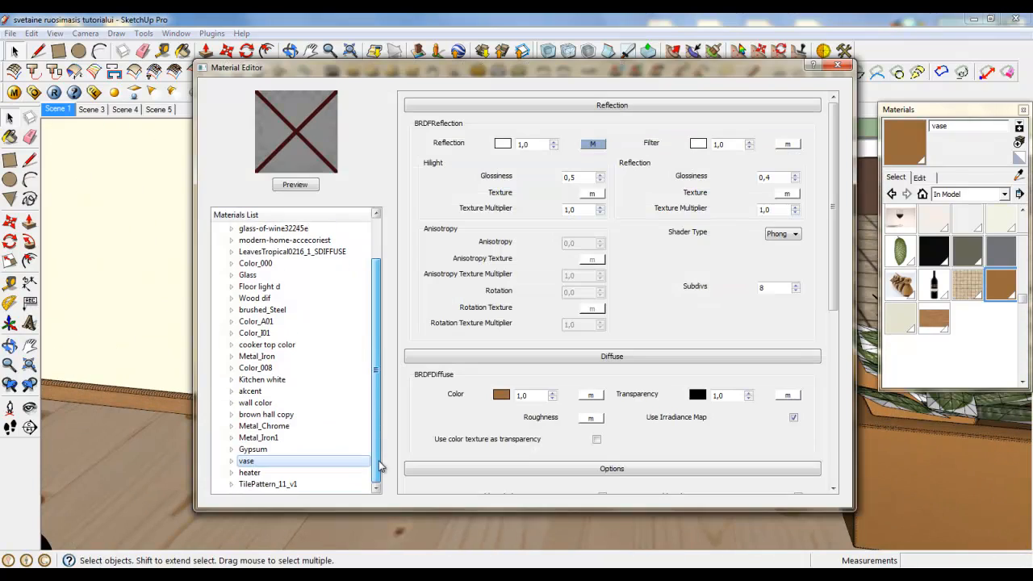
{"action": "left_click", "coordinate": [266, 475]}
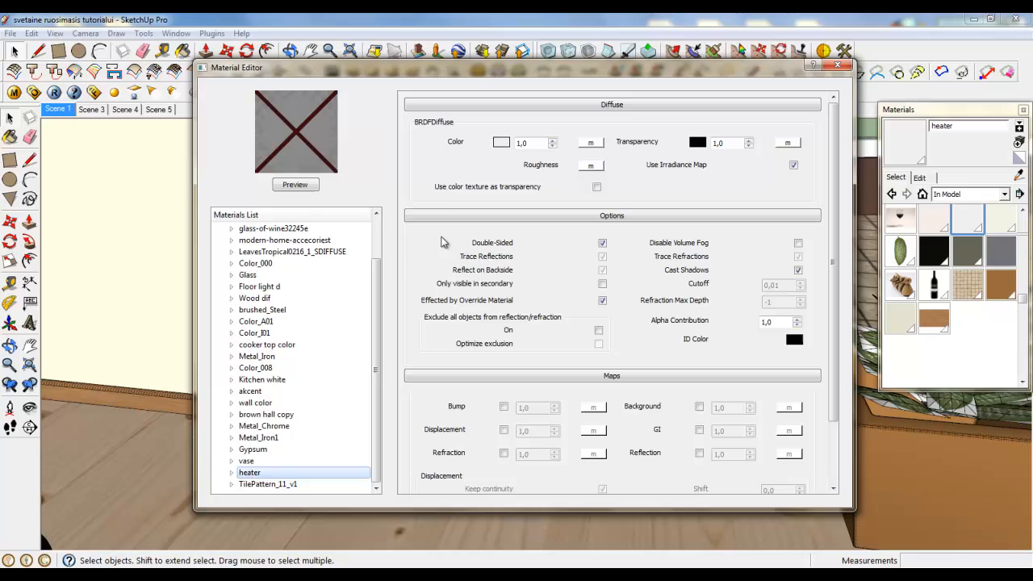
{"action": "left_click", "coordinate": [501, 143]}
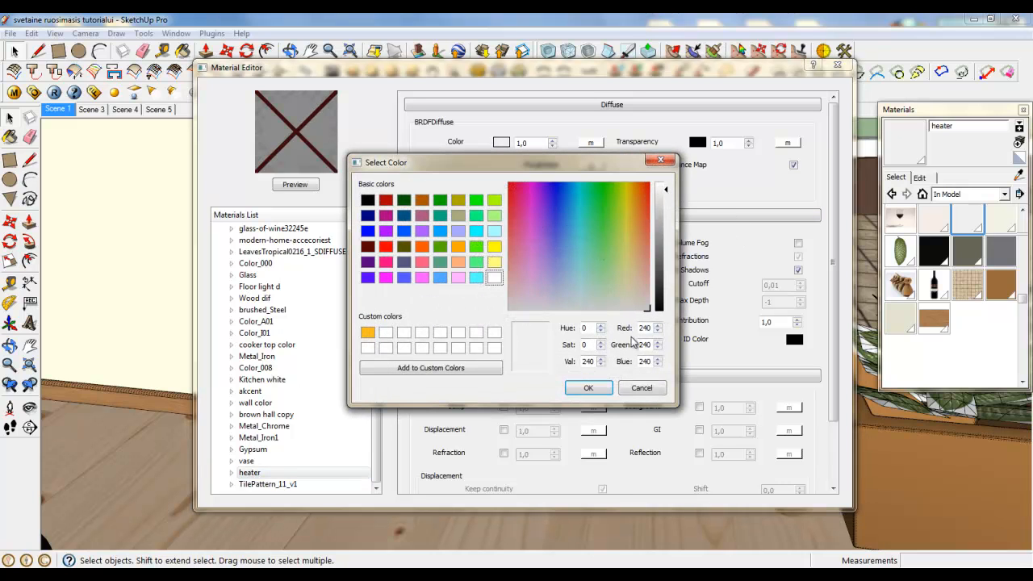
{"action": "left_click", "coordinate": [588, 388]}
- Add a reflection layer to the heater material and assign a procedural texture map to its reflection
{"action": "right_click", "coordinate": [248, 474]}
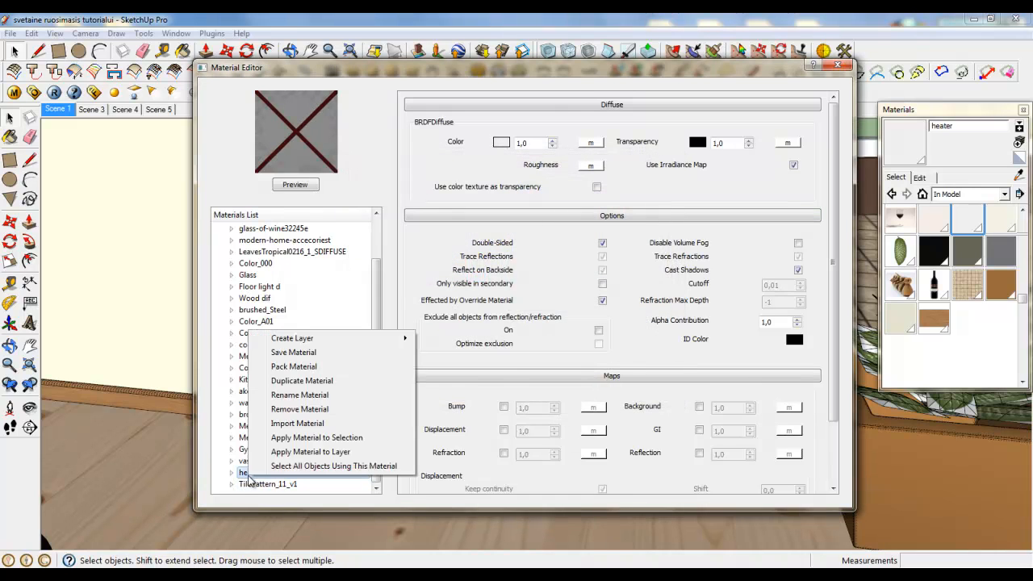
{"action": "mouse_move", "coordinate": [303, 339]}
{"action": "left_click", "coordinate": [448, 354]}
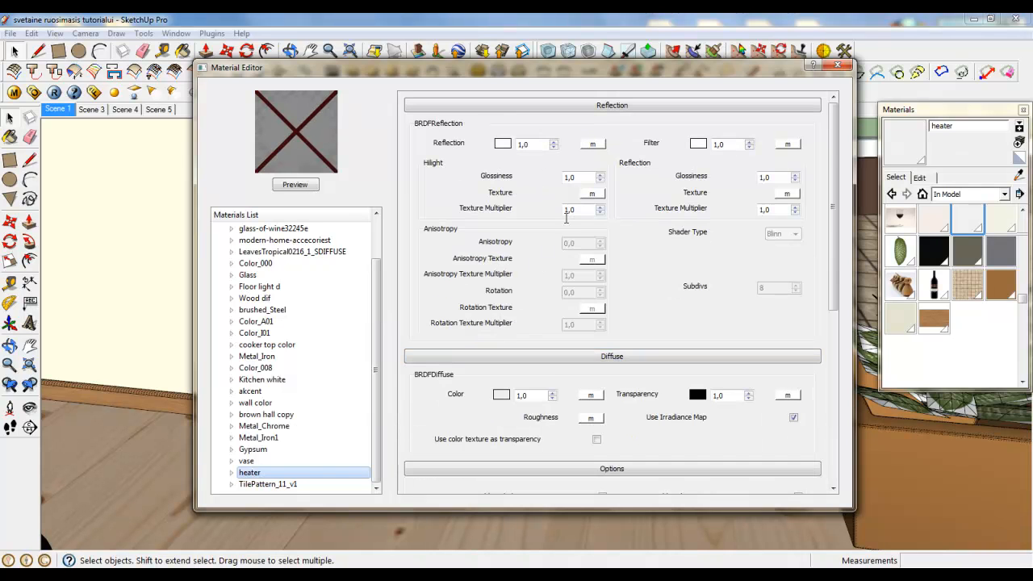
{"action": "left_click", "coordinate": [592, 144]}
{"action": "left_click", "coordinate": [297, 231]}
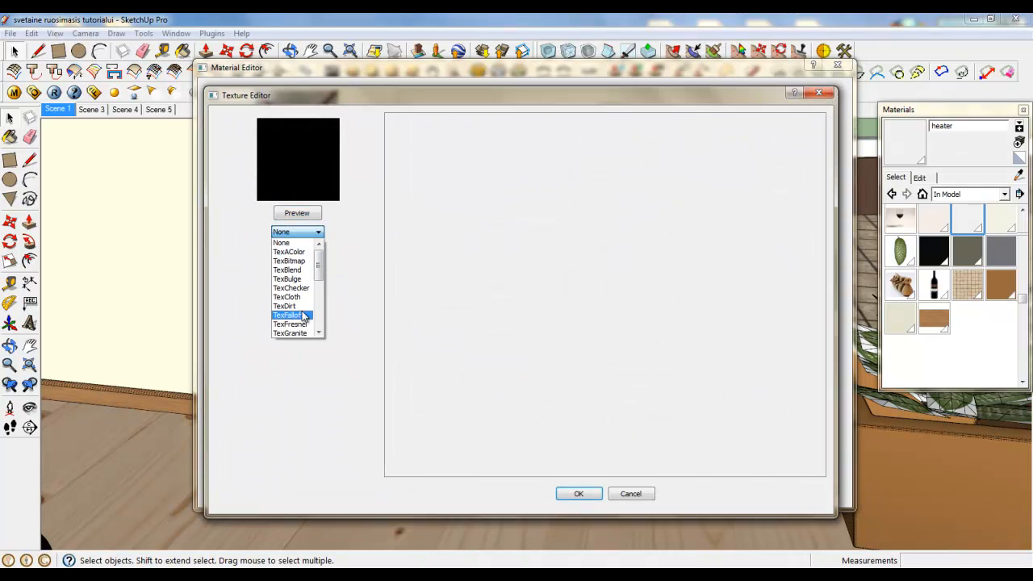
{"action": "left_click", "coordinate": [292, 315]}
{"action": "left_click", "coordinate": [580, 495]}
- Set the heater material's highlight and reflection glossiness to 0,9 with the Phong shader type, and close the Material Editor
{"action": "left_click", "coordinate": [600, 181]}
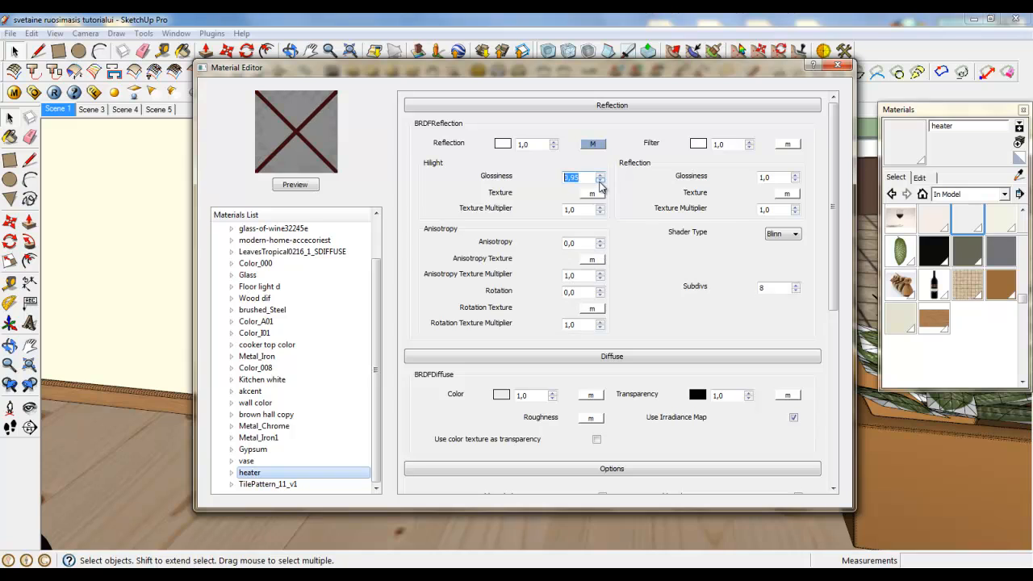
{"action": "left_click", "coordinate": [795, 182]}
{"action": "left_click", "coordinate": [795, 235]}
{"action": "left_click", "coordinate": [788, 252]}
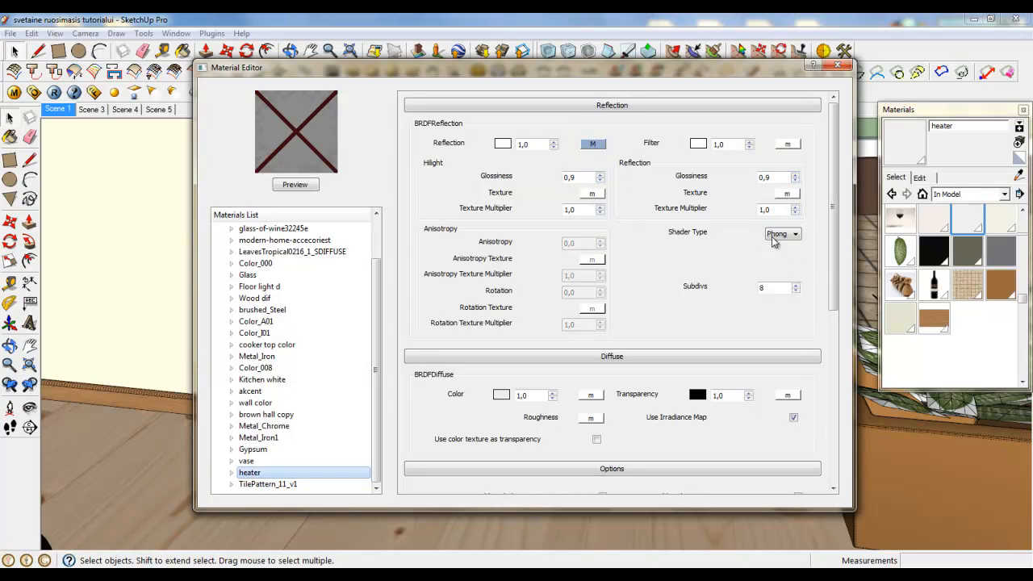
{"action": "left_click", "coordinate": [838, 65]}
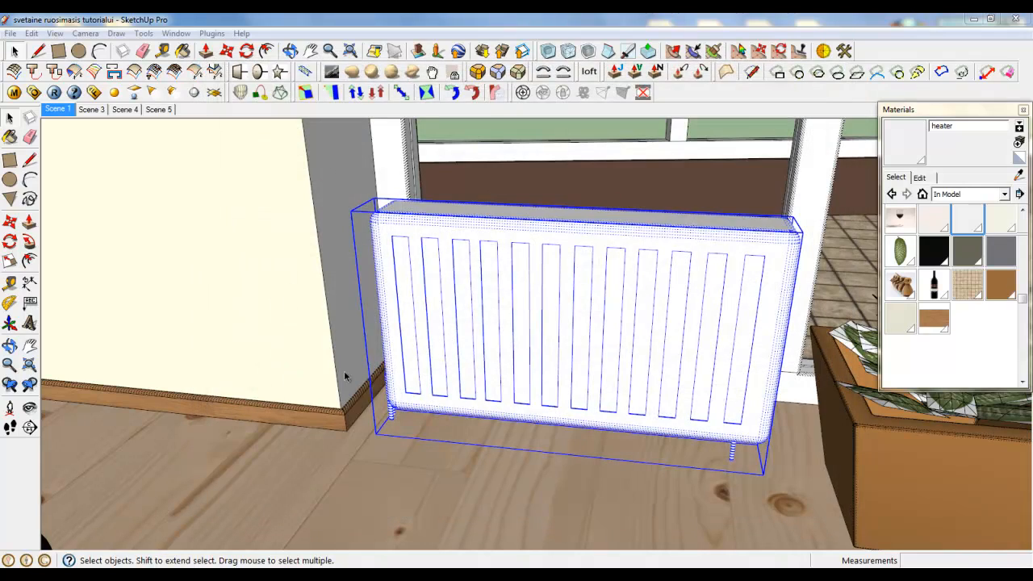
- Open the sofa's near armrest group, select all its geometry and paint it with the Kitchen white material
{"action": "left_click", "coordinate": [13, 54]}
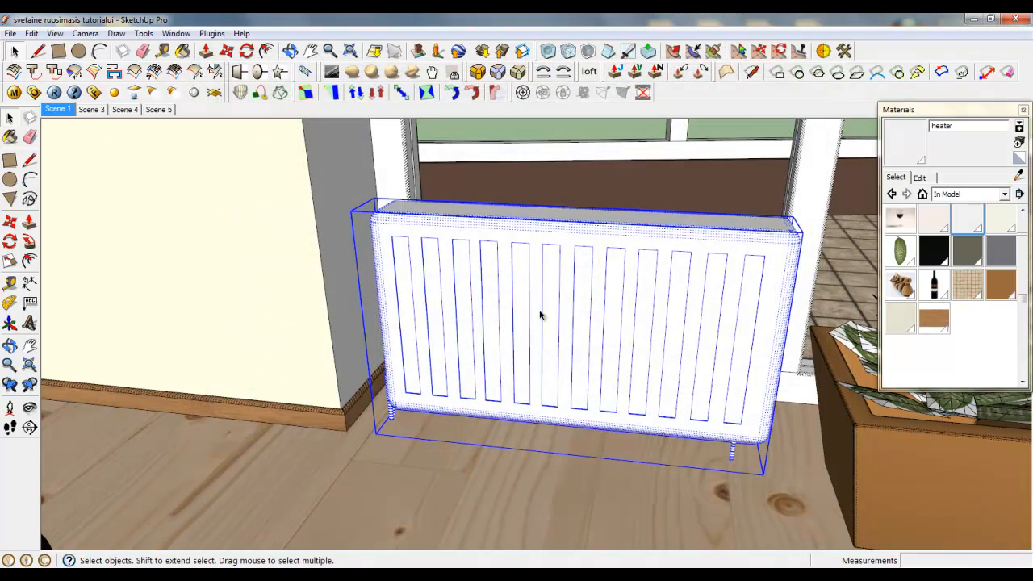
{"action": "scroll", "coordinate": [379, 254], "scroll_direction": "down", "scroll_amount": 6}
{"action": "middle_click_drag", "start_coordinate": [442, 360], "coordinate": [492, 411]}
{"action": "scroll", "coordinate": [438, 347], "scroll_direction": "up", "scroll_amount": 1}
{"action": "scroll", "coordinate": [439, 347], "scroll_direction": "down", "scroll_amount": 4}
{"action": "scroll", "coordinate": [490, 347], "scroll_direction": "up", "scroll_amount": 2}
{"action": "scroll", "coordinate": [454, 353], "scroll_direction": "down", "scroll_amount": 3}
{"action": "scroll", "coordinate": [445, 357], "scroll_direction": "up", "scroll_amount": 2}
{"action": "scroll", "coordinate": [492, 410], "scroll_direction": "down", "scroll_amount": 3}
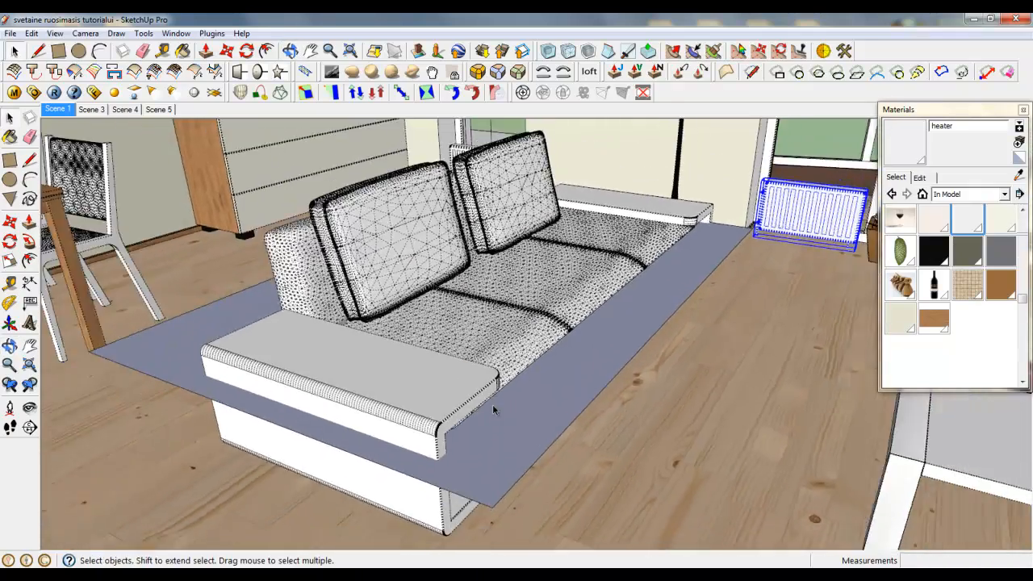
{"action": "scroll", "coordinate": [532, 430], "scroll_direction": "up", "scroll_amount": 2}
{"action": "scroll", "coordinate": [517, 401], "scroll_direction": "up", "scroll_amount": 2}
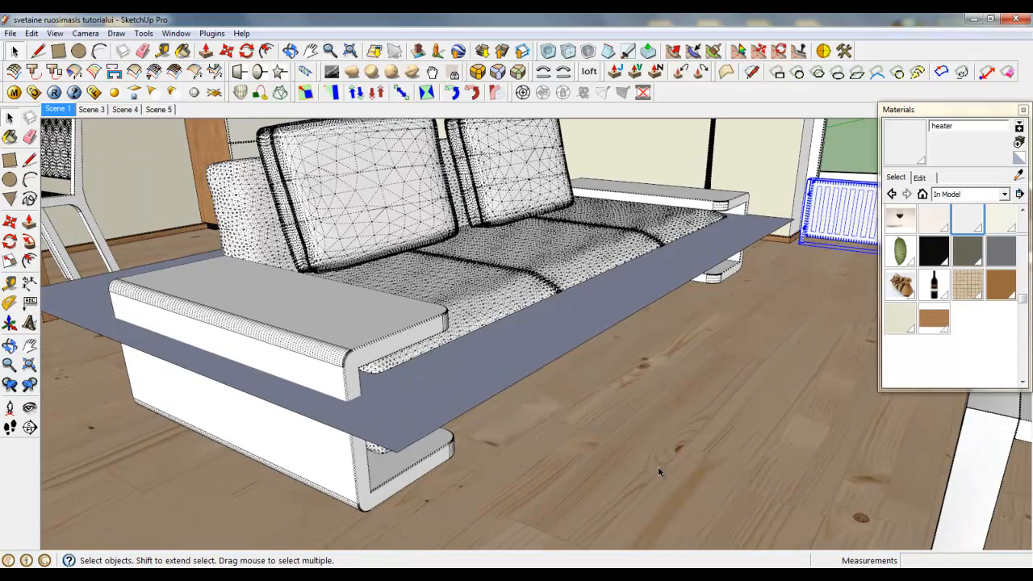
{"action": "scroll", "coordinate": [614, 447], "scroll_direction": "down", "scroll_amount": 3}
{"action": "scroll", "coordinate": [452, 377], "scroll_direction": "up", "scroll_amount": 2}
{"action": "double_click", "coordinate": [419, 363]}
{"action": "left_click", "coordinate": [419, 363]}
{"action": "triple_click", "coordinate": [419, 362]}
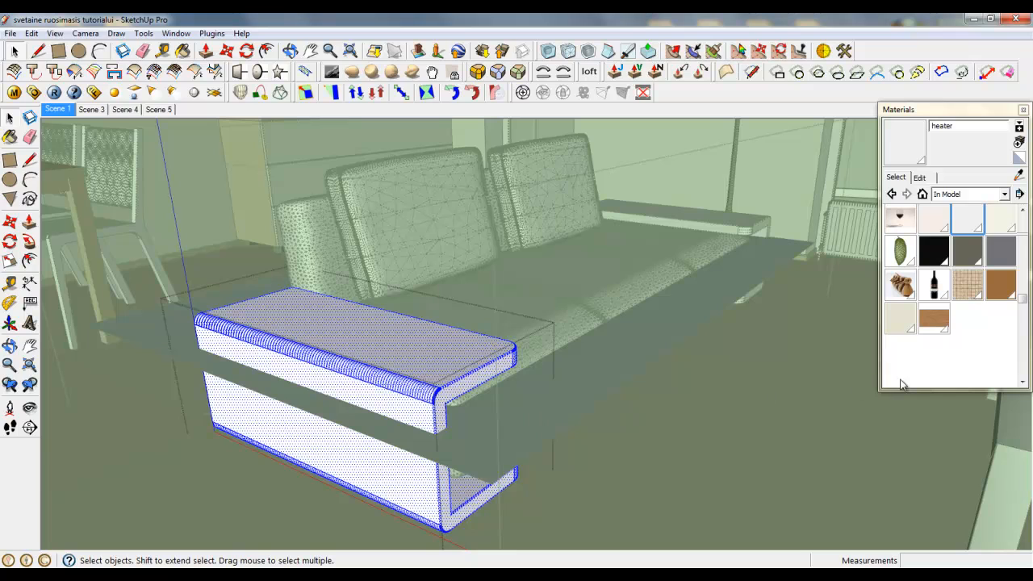
{"action": "scroll", "coordinate": [1011, 265], "scroll_direction": "up", "scroll_amount": 1}
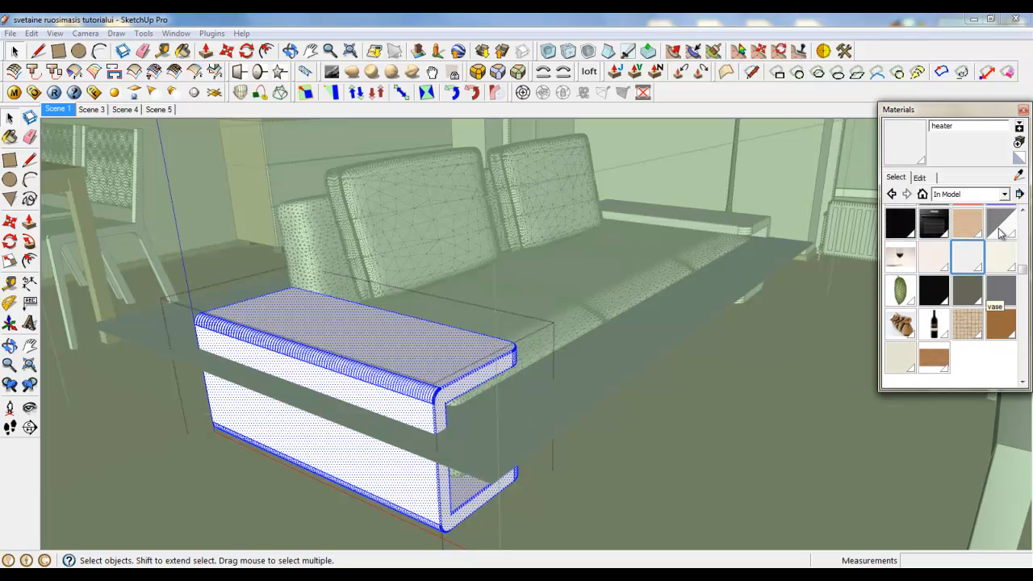
{"action": "left_click", "coordinate": [1001, 256]}
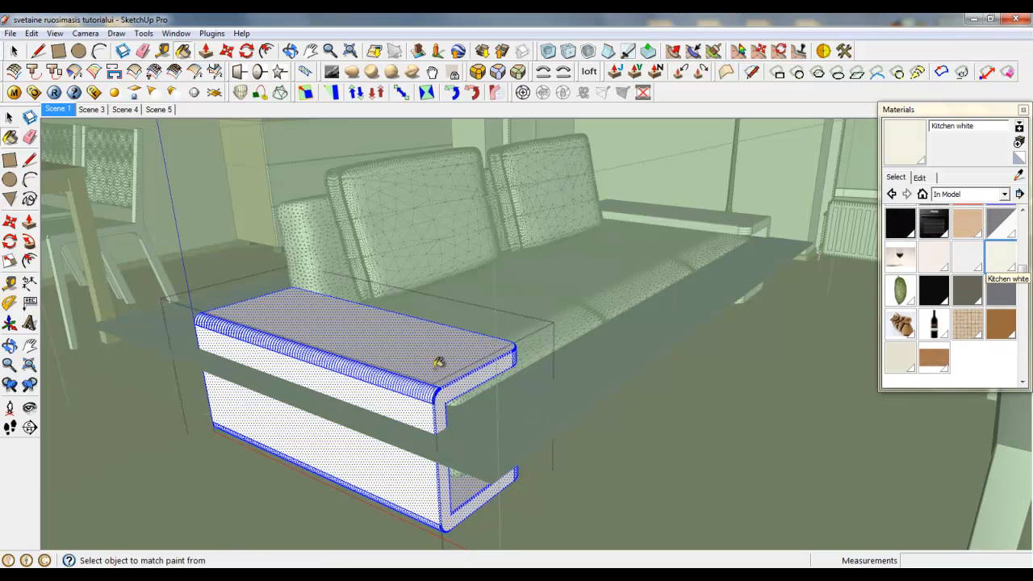
{"action": "left_click", "coordinate": [13, 50]}
- Paint the sofa's far armrest with the Kitchen white material and close its group
{"action": "left_click", "coordinate": [720, 218]}
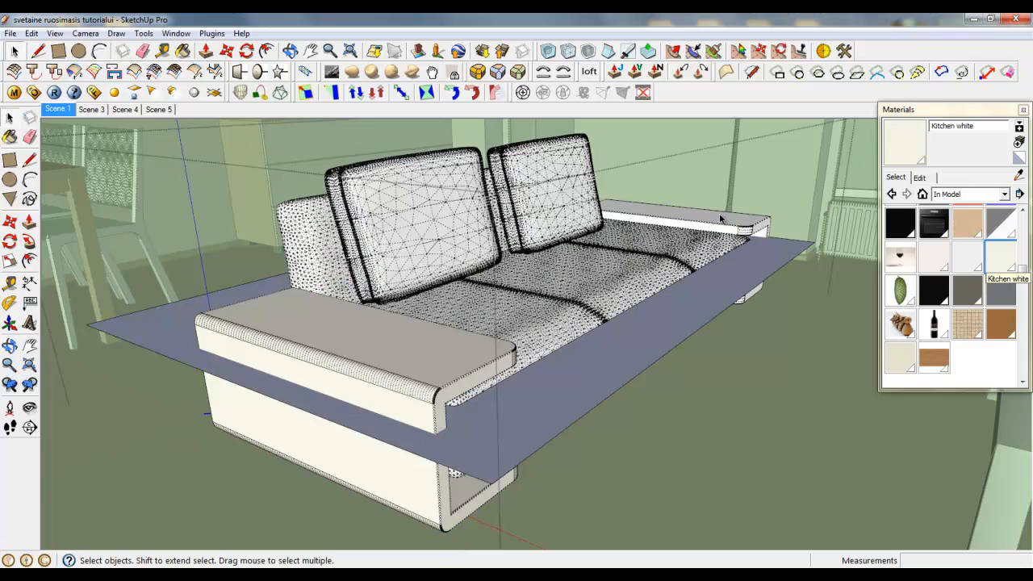
{"action": "double_click", "coordinate": [721, 218]}
{"action": "left_click", "coordinate": [999, 256]}
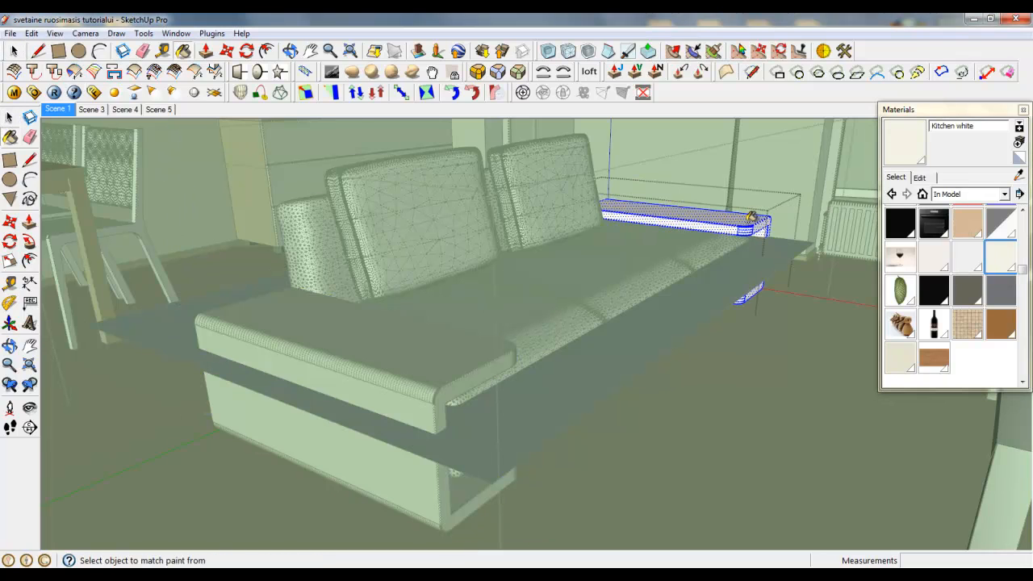
{"action": "left_click", "coordinate": [11, 33]}
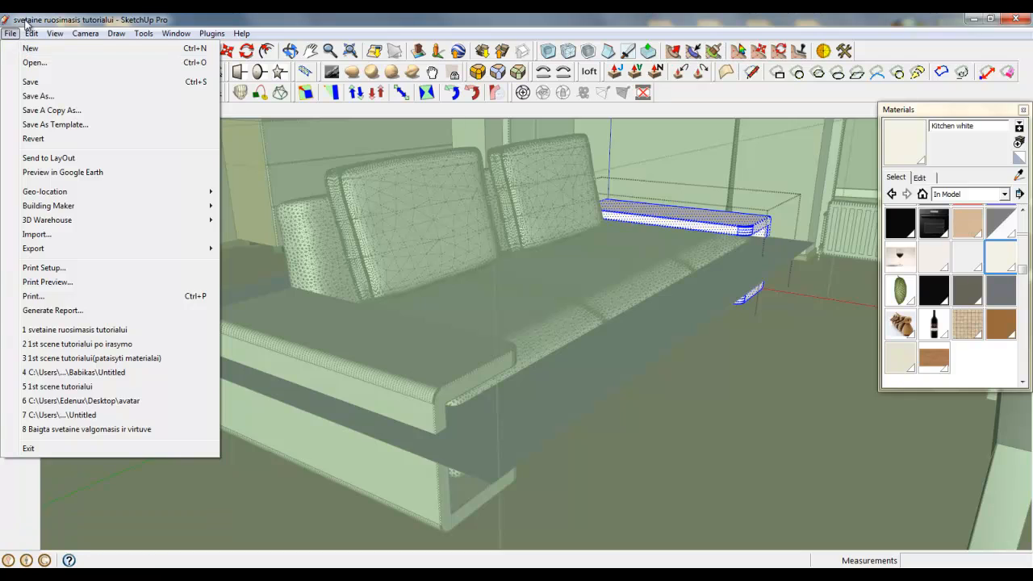
{"action": "left_click", "coordinate": [14, 51]}
{"action": "right_click", "coordinate": [473, 281]}
{"action": "left_click", "coordinate": [494, 288]}
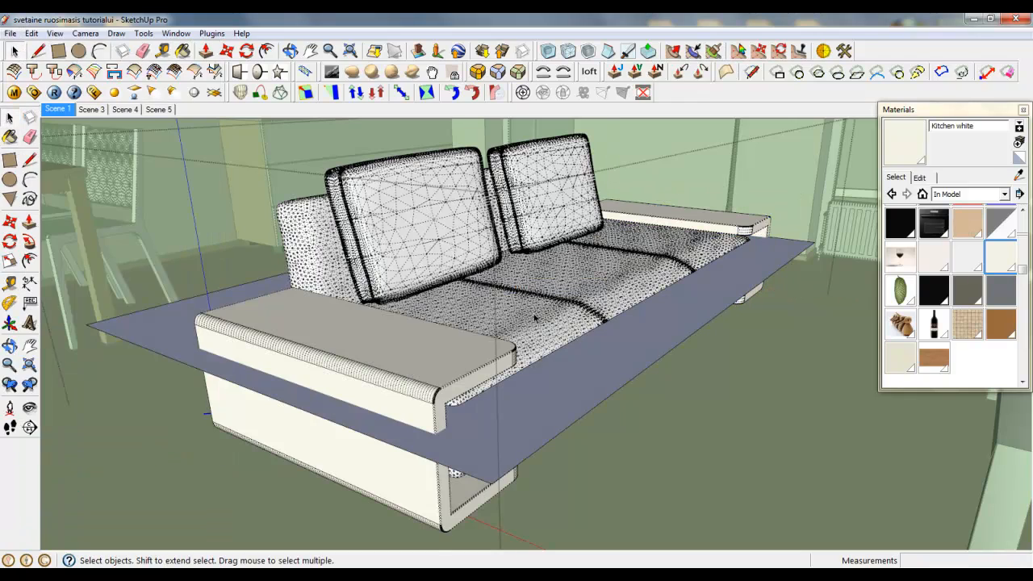
- Open the sofa's seat cushion group and delete the large flat plane cutting through the cushion
{"action": "left_click", "coordinate": [535, 318]}
{"action": "middle_click_drag", "start_coordinate": [565, 376], "coordinate": [556, 337]}
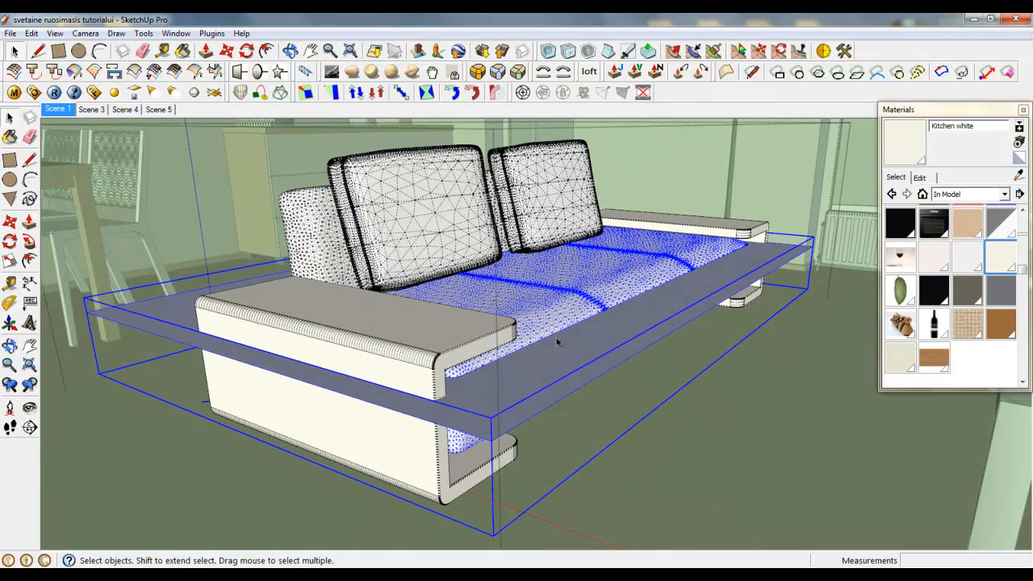
{"action": "double_click", "coordinate": [589, 372]}
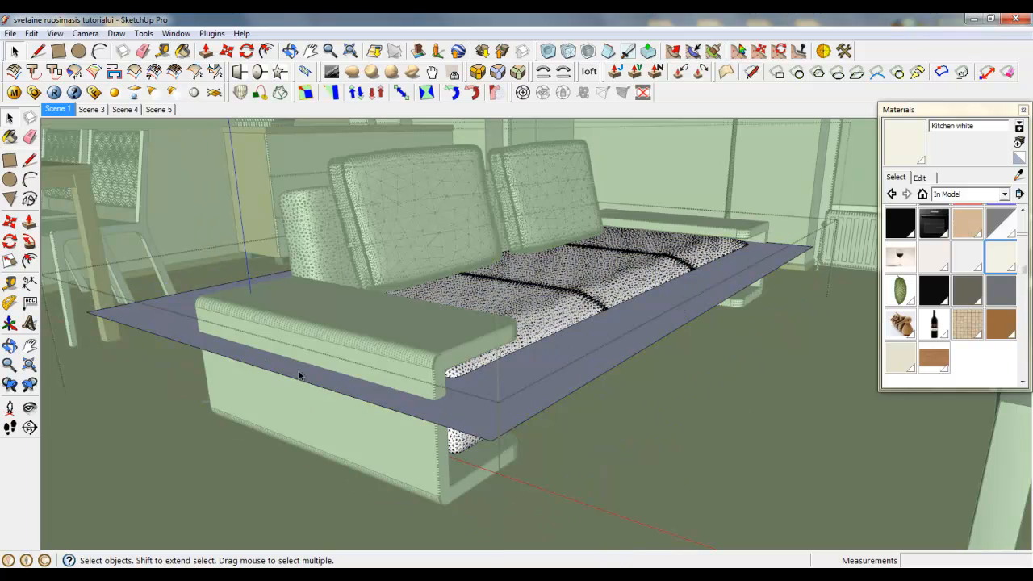
{"action": "double_click", "coordinate": [544, 381]}
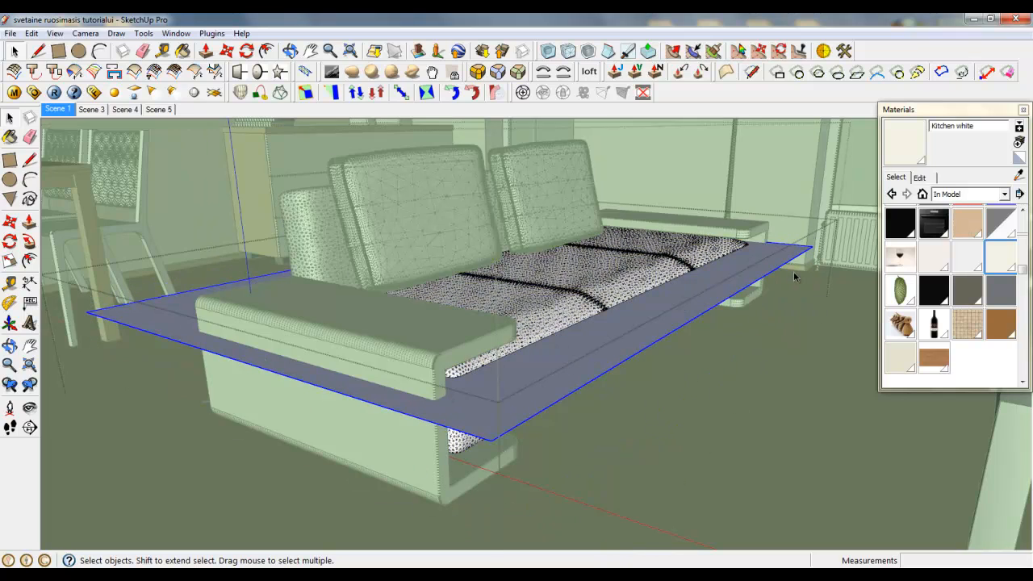
{"action": "scroll", "coordinate": [655, 339], "scroll_direction": "up", "scroll_amount": 5}
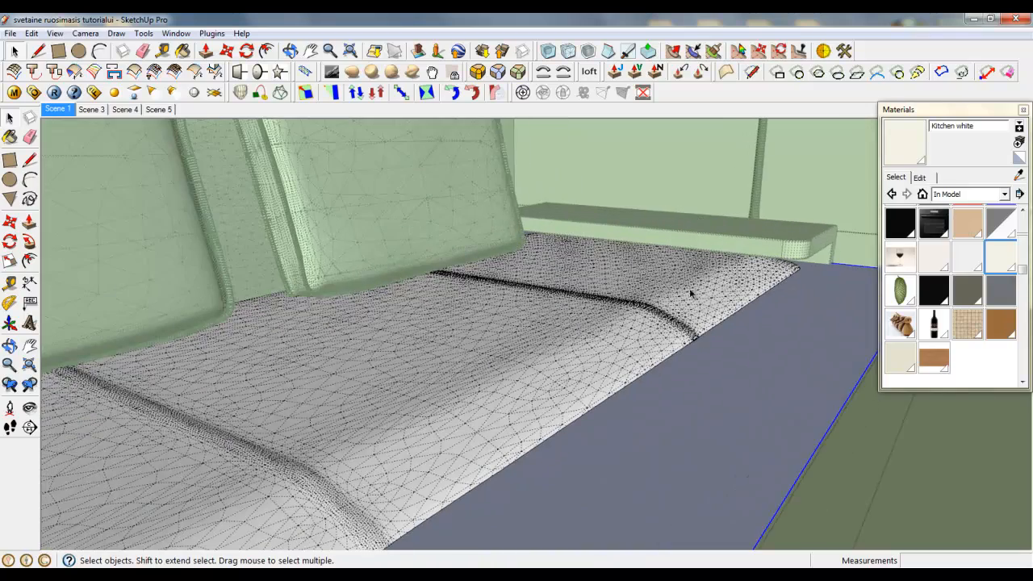
{"action": "scroll", "coordinate": [689, 295], "scroll_direction": "up", "scroll_amount": 1}
{"action": "mouse_move", "coordinate": [658, 293]}
{"action": "middle_mouse_down"}
{"action": "mouse_move", "coordinate": [627, 355]}
{"action": "mouse_move", "coordinate": [637, 376]}
{"action": "mouse_move", "coordinate": [650, 291]}
{"action": "mouse_move", "coordinate": [662, 310]}
{"action": "middle_mouse_up"}
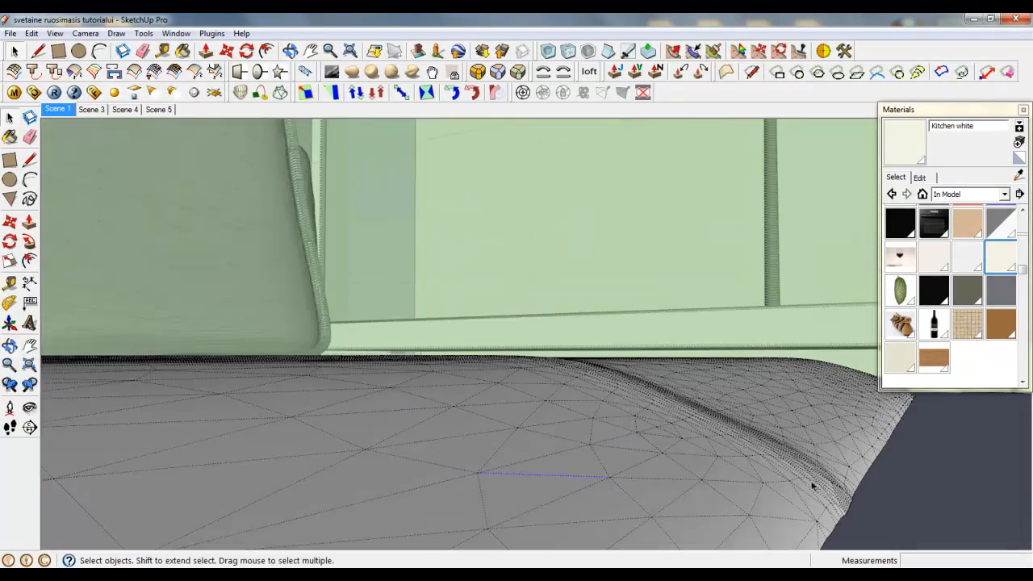
{"action": "scroll", "coordinate": [516, 415], "scroll_direction": "down", "scroll_amount": 2}
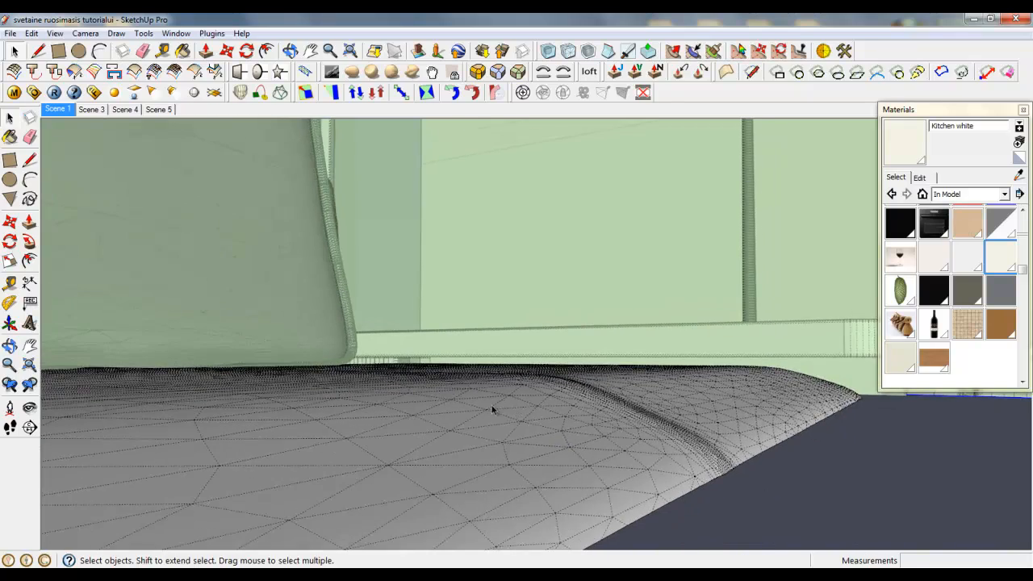
{"action": "scroll", "coordinate": [757, 476], "scroll_direction": "down", "scroll_amount": 5}
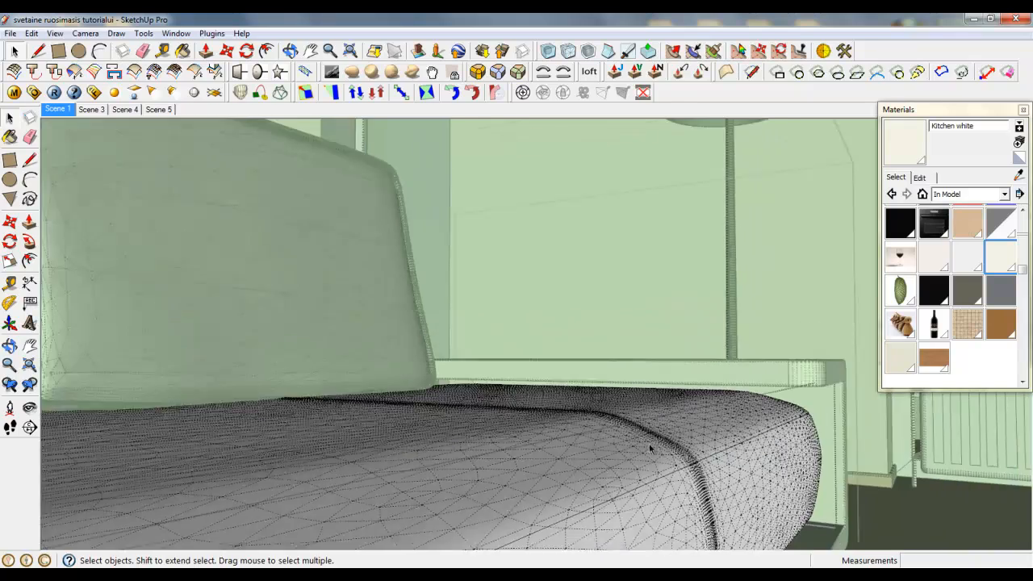
- Turn off the display of hidden geometry for the model
{"action": "scroll", "coordinate": [358, 509], "scroll_direction": "up", "scroll_amount": 3}
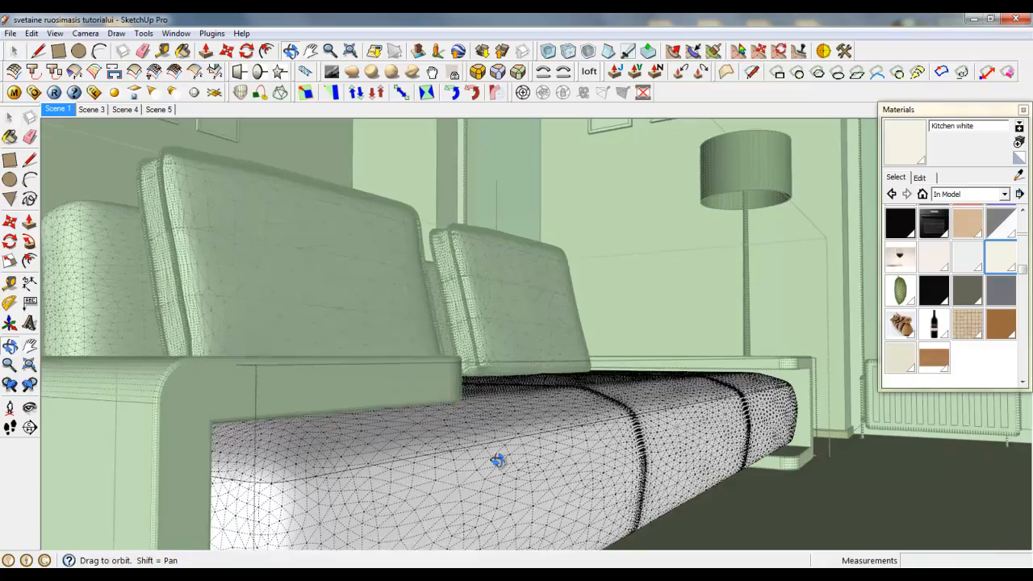
{"action": "middle_click_drag", "start_coordinate": [497, 461], "coordinate": [497, 487]}
{"action": "scroll", "coordinate": [515, 446], "scroll_direction": "down", "scroll_amount": 5}
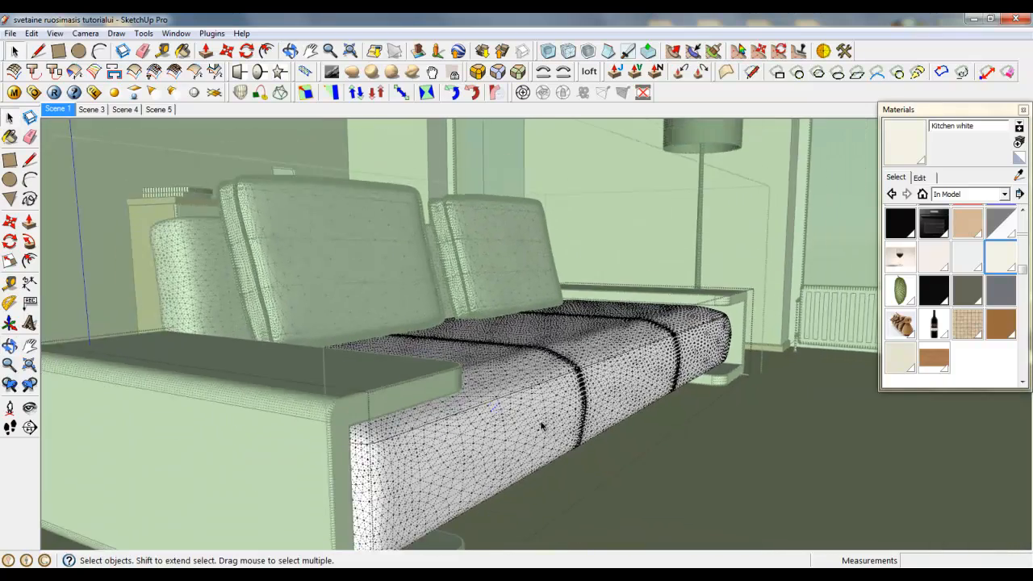
{"action": "scroll", "coordinate": [553, 294], "scroll_direction": "up", "scroll_amount": 5}
{"action": "scroll", "coordinate": [627, 341], "scroll_direction": "down", "scroll_amount": 5}
{"action": "scroll", "coordinate": [567, 340], "scroll_direction": "up", "scroll_amount": 5}
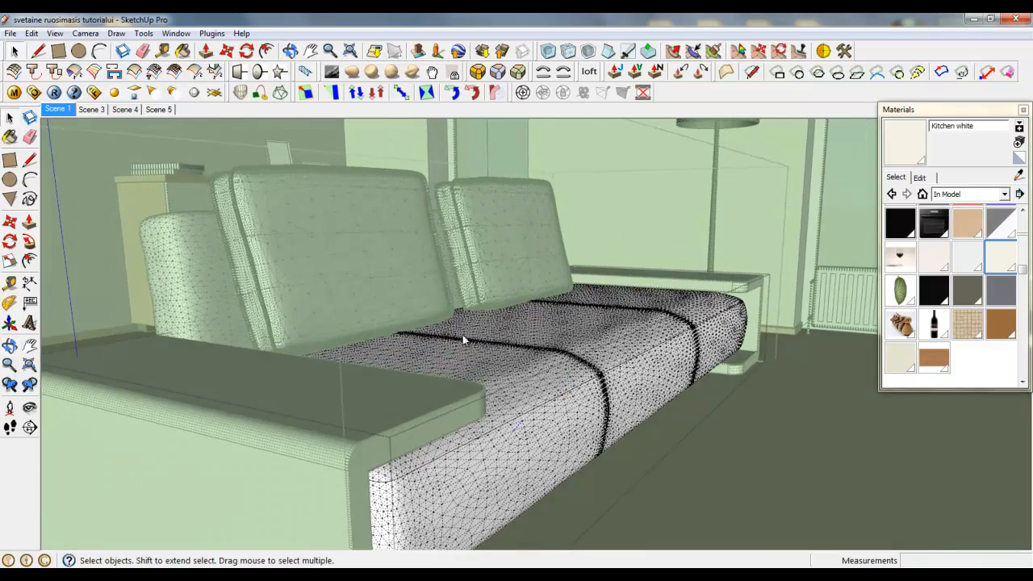
{"action": "left_click", "coordinate": [54, 33]}
{"action": "left_click", "coordinate": [81, 81]}
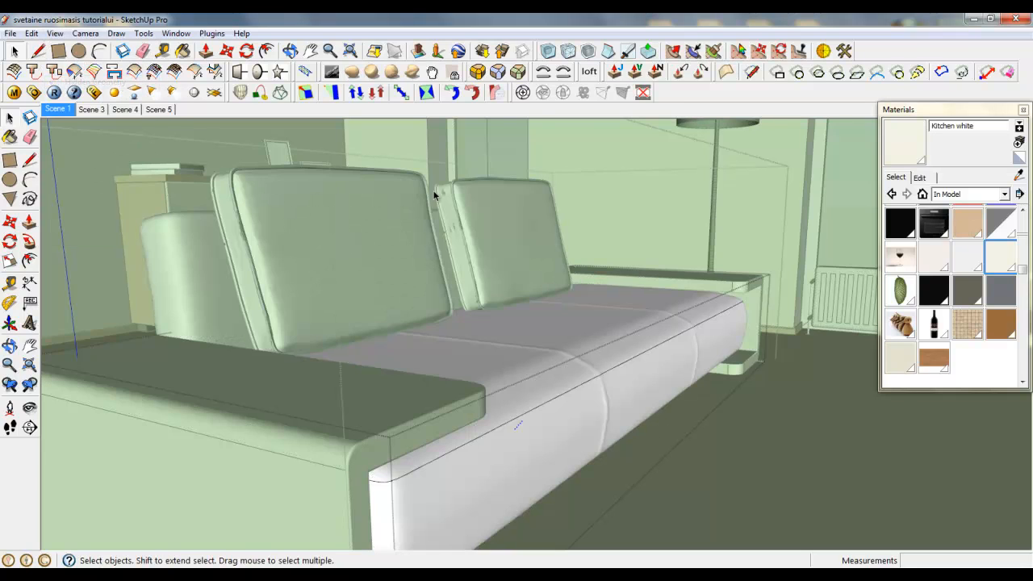
- Select the seat cushion's top surface and its front surface in turn to check how the cushion is divided
{"action": "scroll", "coordinate": [538, 325], "scroll_direction": "down", "scroll_amount": 2}
{"action": "left_click", "coordinate": [551, 350]}
{"action": "scroll", "coordinate": [565, 335], "scroll_direction": "up", "scroll_amount": 4}
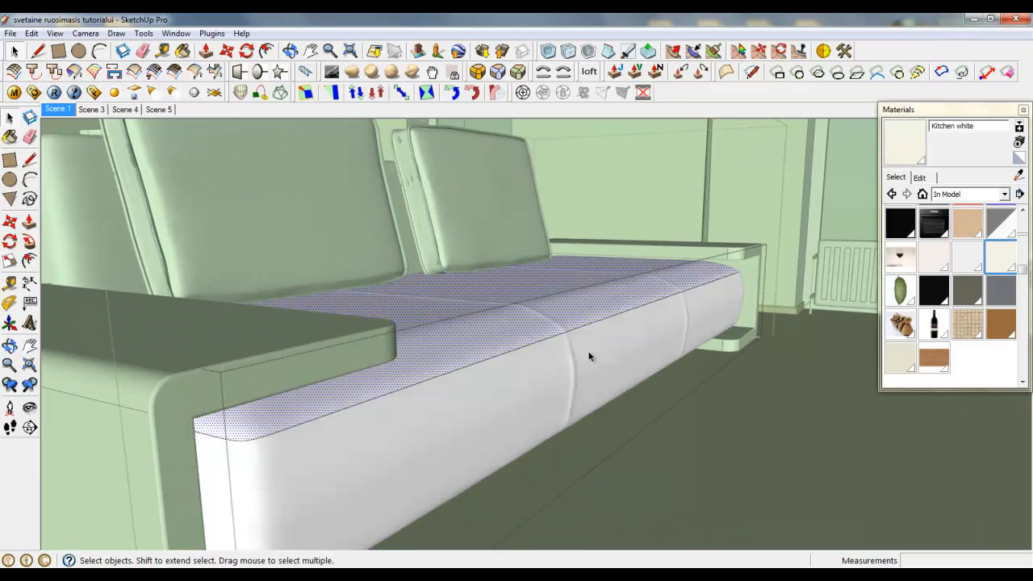
{"action": "scroll", "coordinate": [583, 265], "scroll_direction": "down", "scroll_amount": 3}
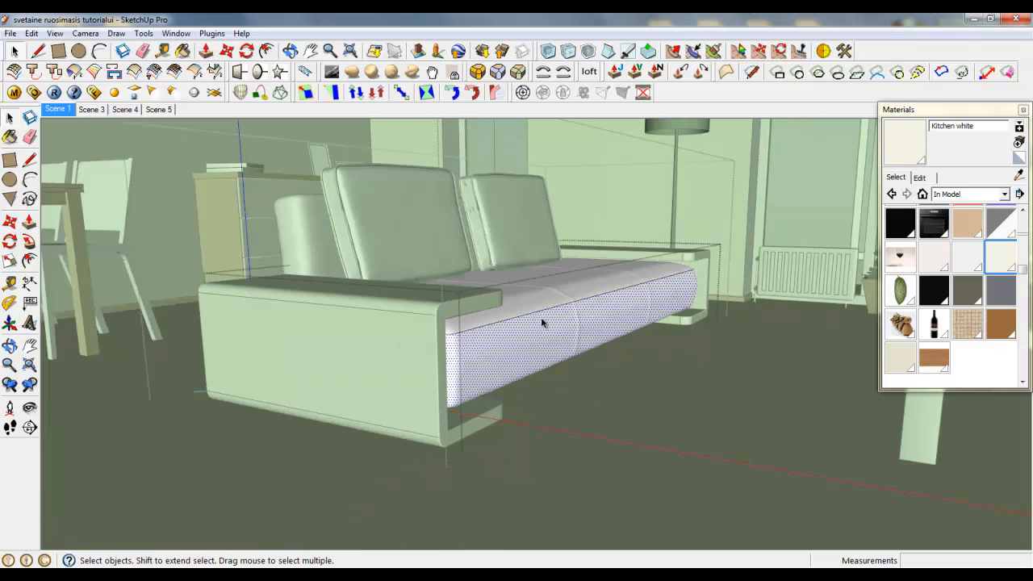
- Draw a rectangle about 622 × 165 mm in front of the sofa seat and extrude it about 189 mm into a box
{"action": "scroll", "coordinate": [541, 318], "scroll_direction": "up", "scroll_amount": 3}
{"action": "key", "text": "r"}
{"action": "left_click", "coordinate": [700, 370]}
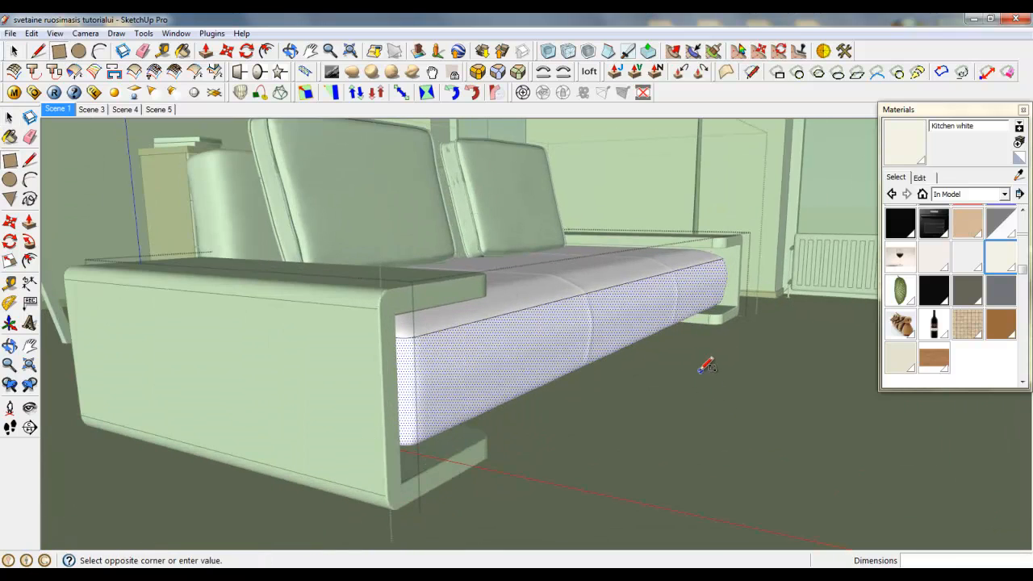
{"action": "left_click", "coordinate": [699, 433]}
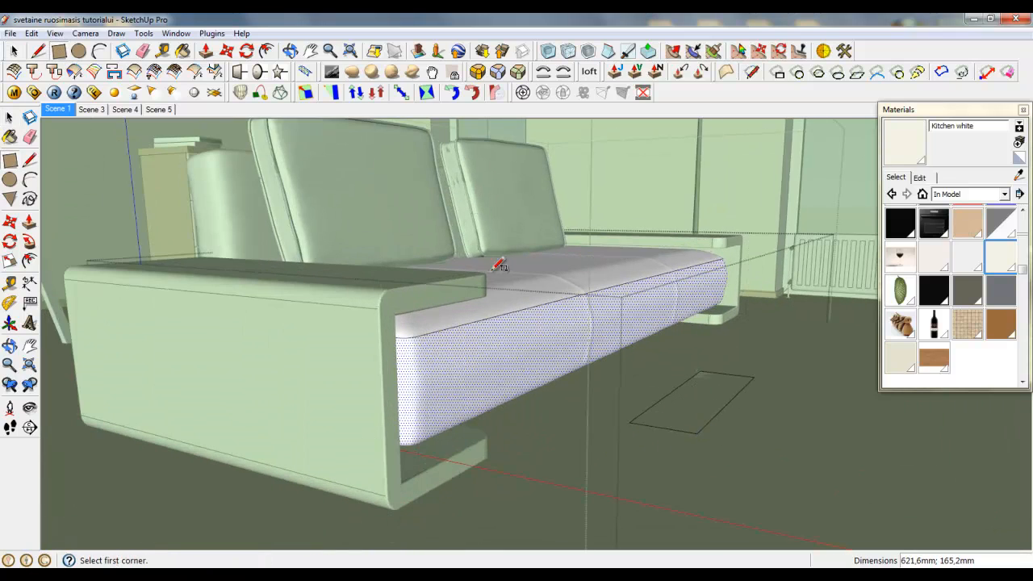
{"action": "key", "text": "p"}
{"action": "left_click", "coordinate": [685, 423]}
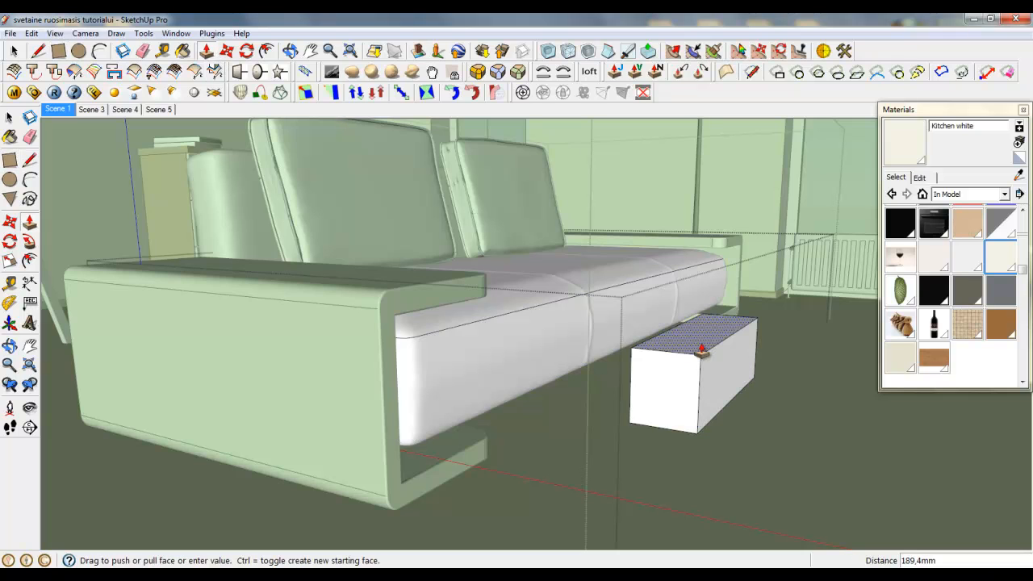
{"action": "left_click", "coordinate": [709, 353]}
{"action": "scroll", "coordinate": [763, 377], "scroll_direction": "up", "scroll_amount": 3}
{"action": "middle_click_drag", "start_coordinate": [764, 376], "coordinate": [670, 415]}
{"action": "scroll", "coordinate": [429, 526], "scroll_direction": "up", "scroll_amount": 2}
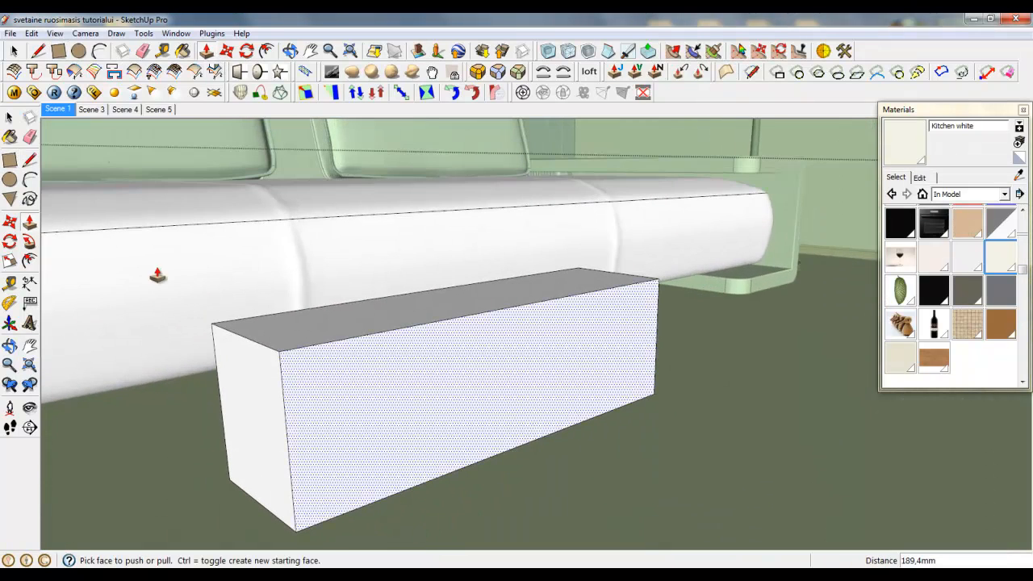
- Import the Bed material image as a texture and place it on the front face of the box before the sofa
{"action": "left_click", "coordinate": [10, 33]}
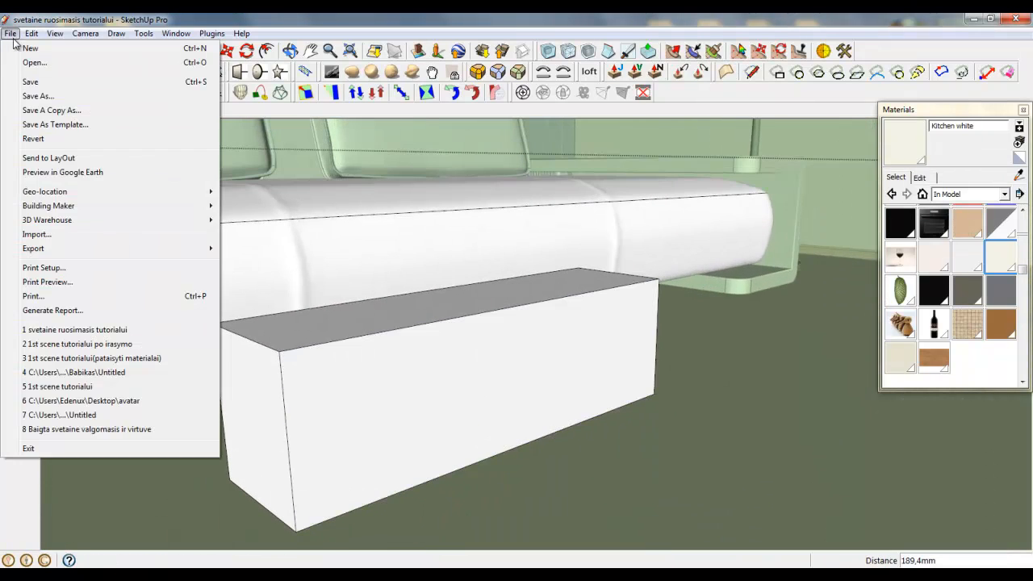
{"action": "left_click", "coordinate": [39, 234]}
{"action": "left_click", "coordinate": [453, 236]}
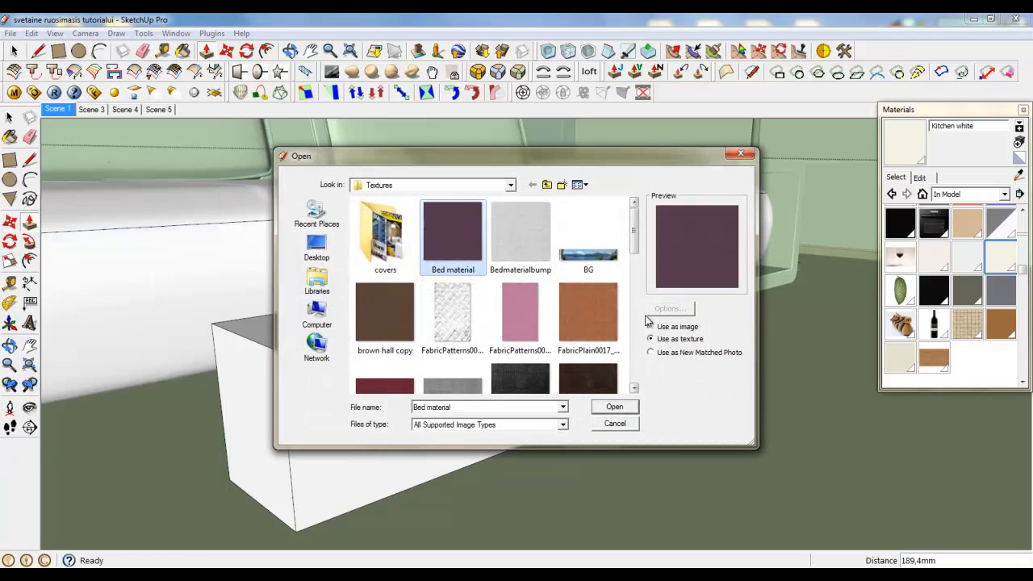
{"action": "left_click", "coordinate": [615, 407]}
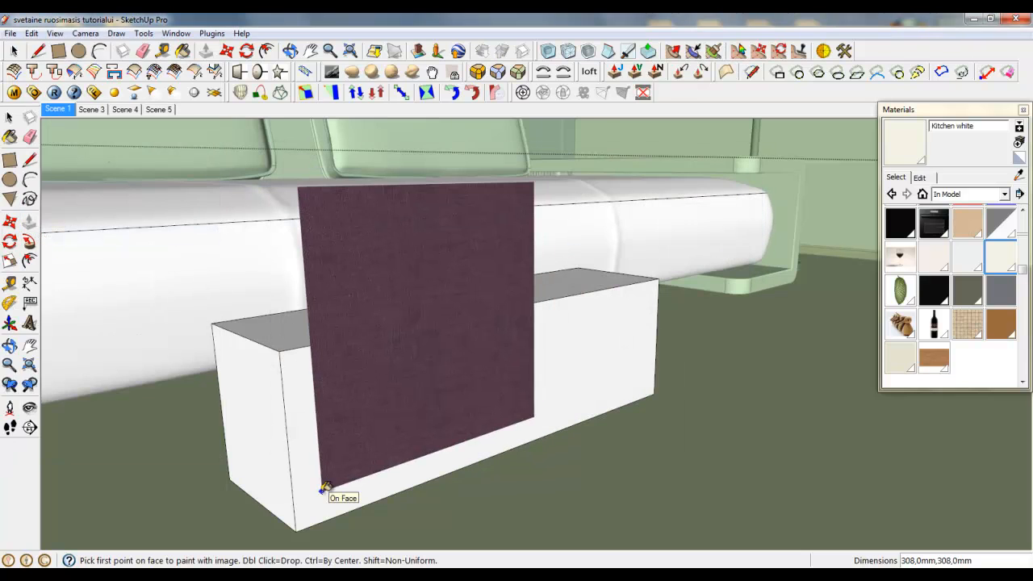
{"action": "left_click", "coordinate": [321, 490]}
{"action": "scroll", "coordinate": [374, 425], "scroll_direction": "up", "scroll_amount": 3}
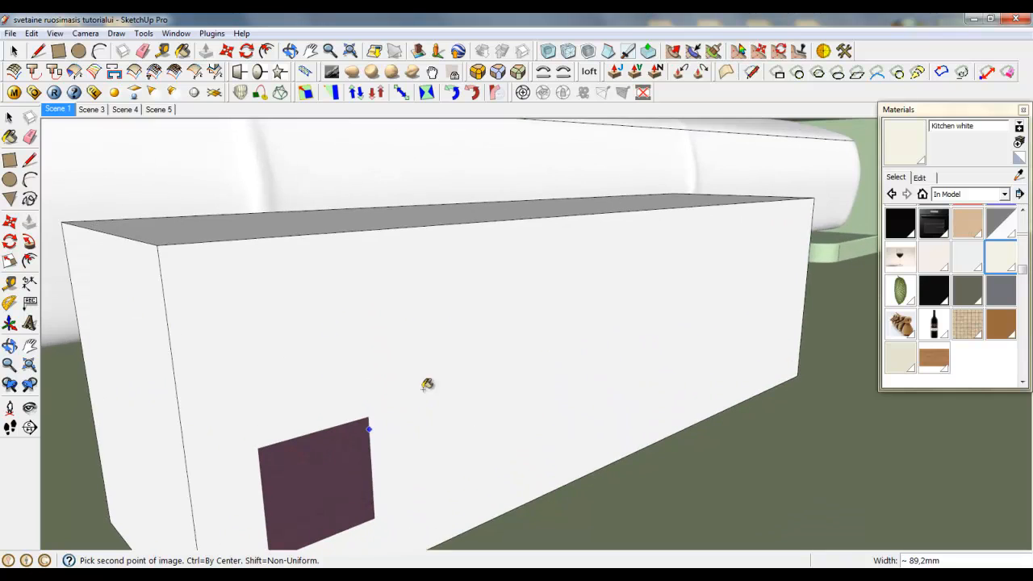
{"action": "left_click", "coordinate": [499, 316]}
{"action": "scroll", "coordinate": [710, 440], "scroll_direction": "down", "scroll_amount": 2}
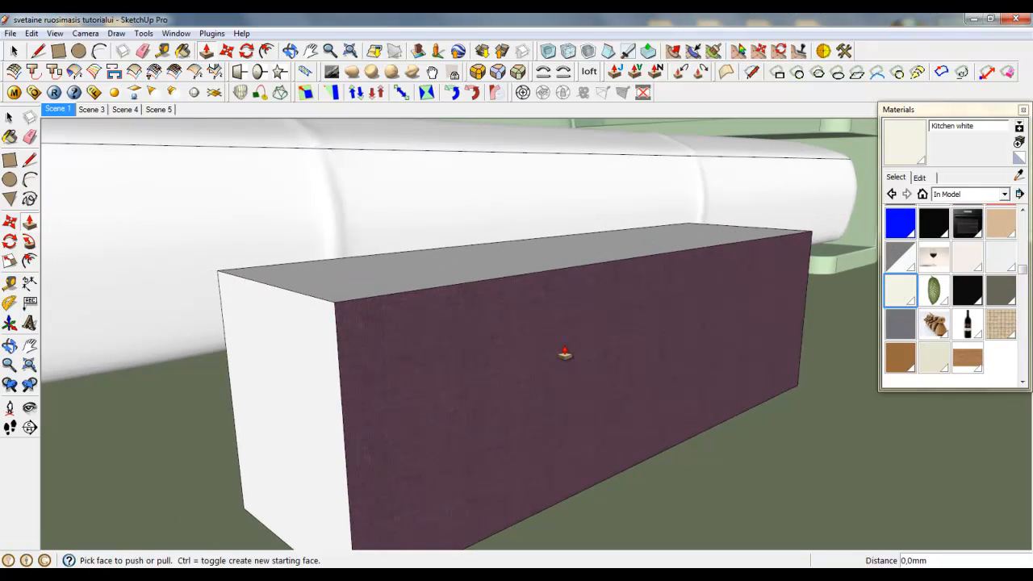
- Sample Bed material from the box's front face and paint the box's top face with it
{"action": "right_click", "coordinate": [565, 345]}
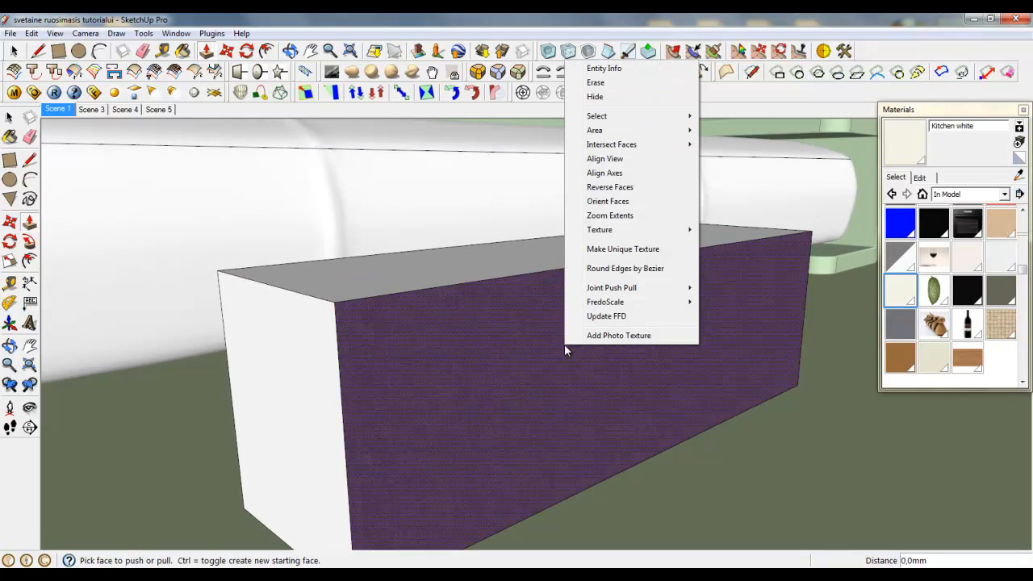
{"action": "left_click", "coordinate": [1019, 176]}
{"action": "left_click", "coordinate": [574, 302]}
{"action": "left_click", "coordinate": [494, 247]}
{"action": "mouse_move", "coordinate": [493, 247]}
{"action": "middle_mouse_down"}
{"action": "mouse_move", "coordinate": [535, 376]}
{"action": "mouse_move", "coordinate": [568, 435]}
{"action": "mouse_move", "coordinate": [401, 328]}
{"action": "middle_mouse_up"}
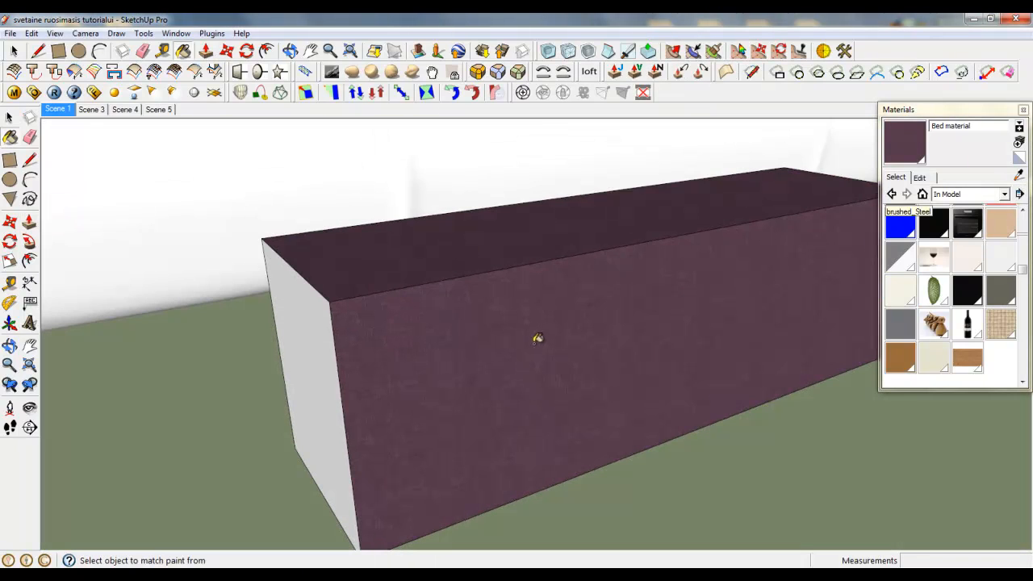
- Set the texture on the box's front face to Projected
{"action": "right_click", "coordinate": [438, 385]}
{"action": "mouse_move", "coordinate": [516, 267]}
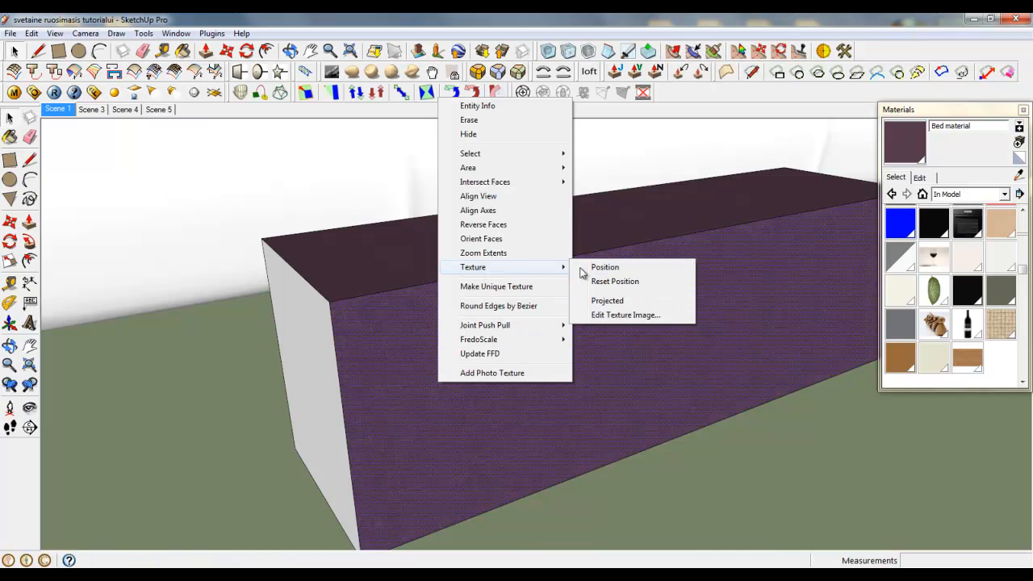
{"action": "left_click", "coordinate": [620, 300]}
- Sample Bed material from the box and paint the seat cushion's front and top surfaces with it
{"action": "left_click", "coordinate": [1019, 176]}
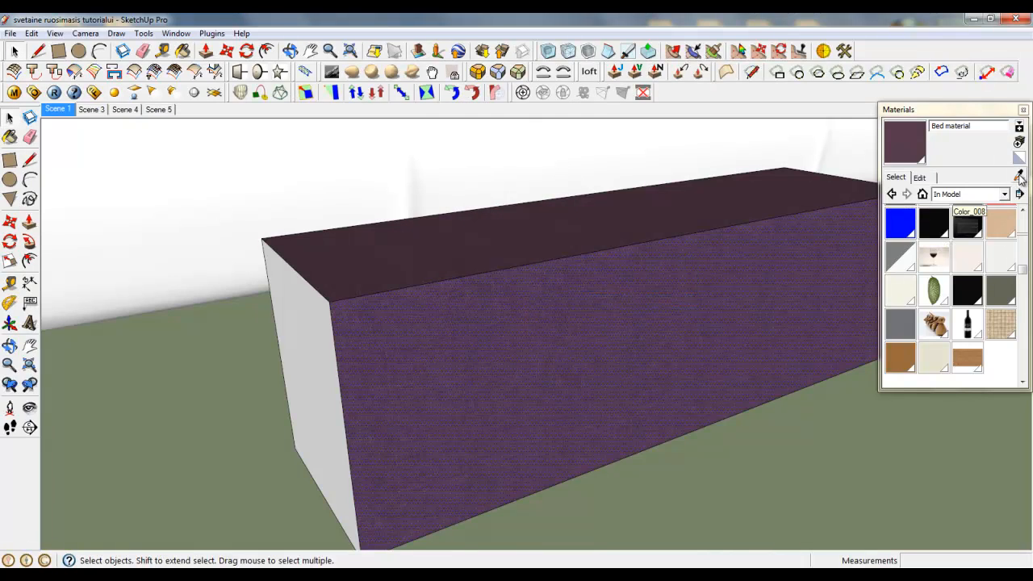
{"action": "left_click", "coordinate": [514, 210]}
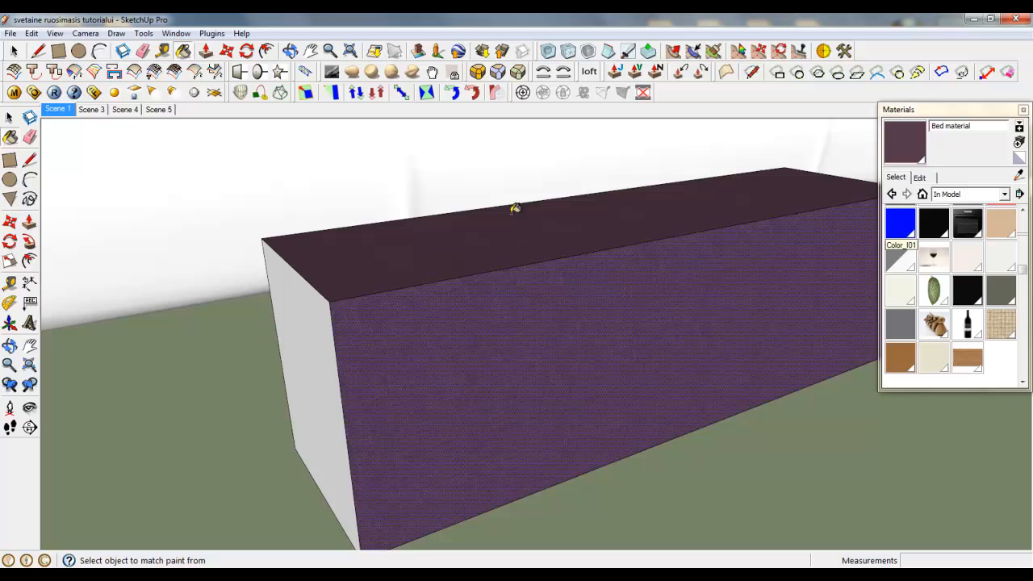
{"action": "left_click", "coordinate": [452, 187]}
{"action": "scroll", "coordinate": [686, 480], "scroll_direction": "down", "scroll_amount": 4}
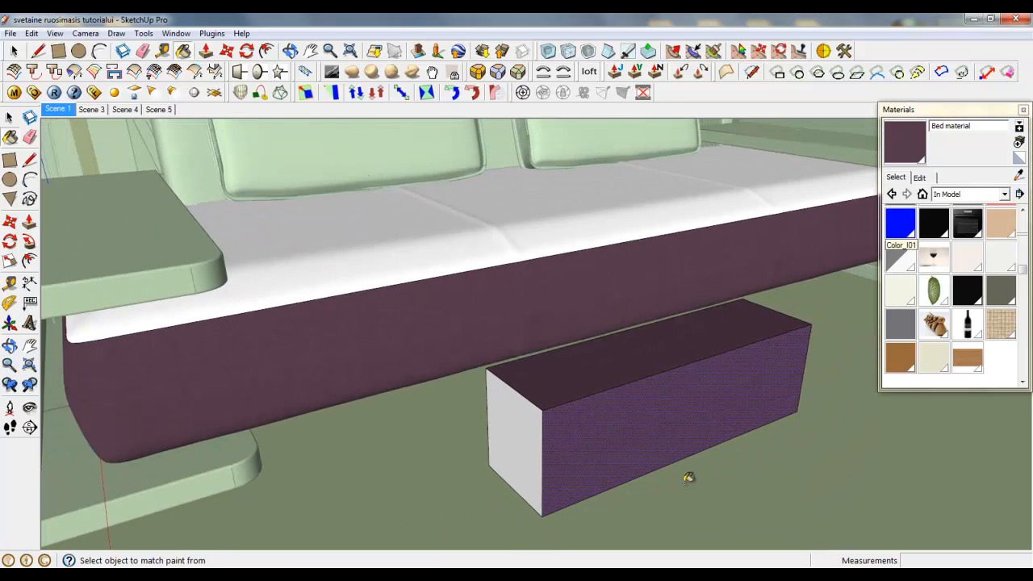
{"action": "scroll", "coordinate": [398, 259], "scroll_direction": "up", "scroll_amount": 4}
{"action": "mouse_move", "coordinate": [398, 259]}
{"action": "middle_mouse_down"}
{"action": "mouse_move", "coordinate": [415, 282]}
{"action": "mouse_move", "coordinate": [403, 248]}
{"action": "middle_mouse_up"}
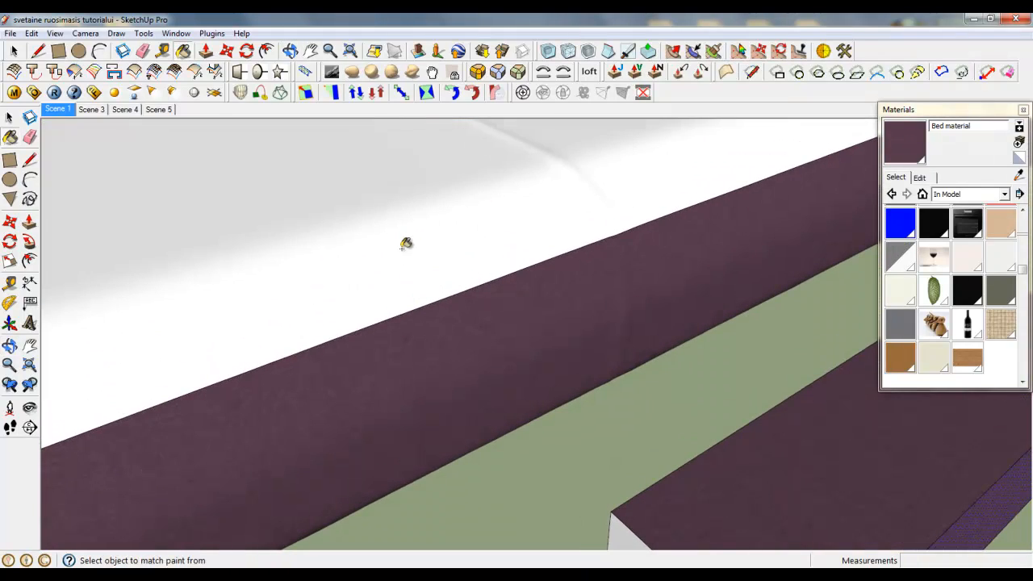
{"action": "left_click", "coordinate": [405, 244]}
{"action": "scroll", "coordinate": [571, 403], "scroll_direction": "down", "scroll_amount": 3}
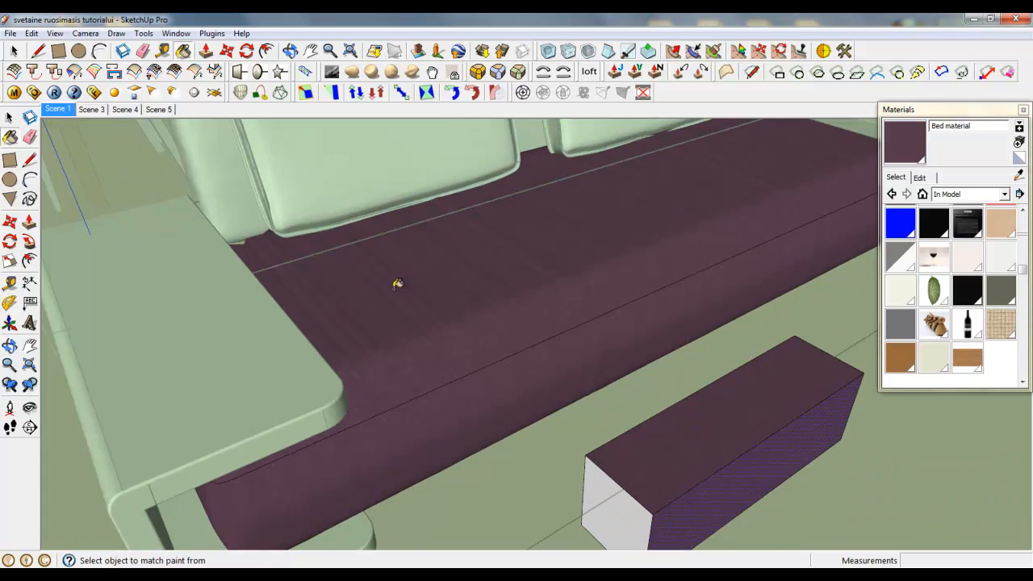
- Resample Bed material from the box's front face and paint the box's white end face with it
{"action": "left_click", "coordinate": [1020, 176]}
{"action": "left_click", "coordinate": [737, 394]}
{"action": "mouse_move", "coordinate": [486, 240]}
{"action": "middle_mouse_down"}
{"action": "mouse_move", "coordinate": [489, 277]}
{"action": "mouse_move", "coordinate": [493, 249]}
{"action": "mouse_move", "coordinate": [505, 272]}
{"action": "mouse_move", "coordinate": [320, 314]}
{"action": "mouse_move", "coordinate": [657, 350]}
{"action": "middle_mouse_up"}
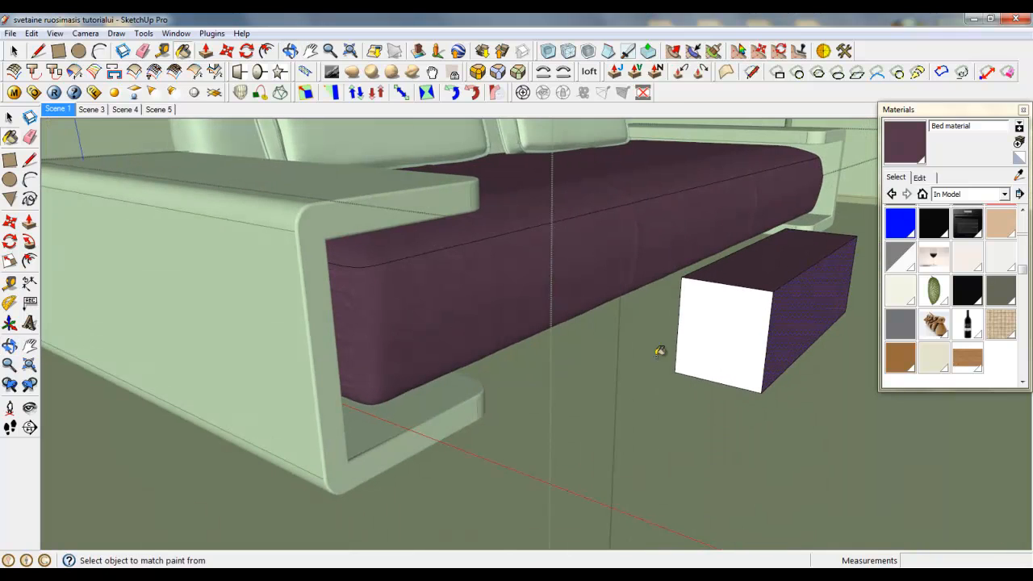
{"action": "left_click", "coordinate": [721, 312]}
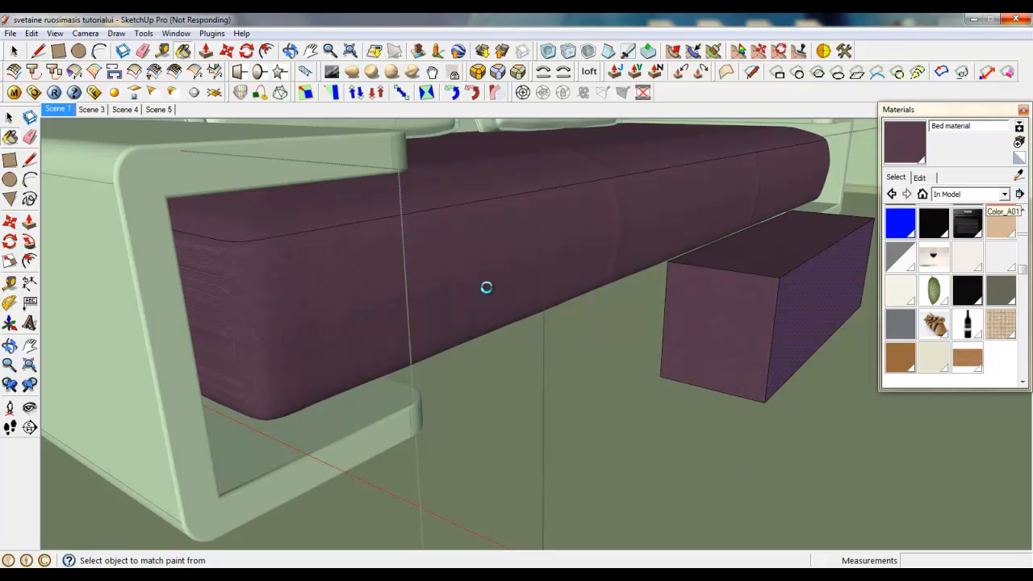
- Open the nearer back cushion for editing, select all its geometry and paint it with Bed material
{"action": "scroll", "coordinate": [705, 408], "scroll_direction": "down", "scroll_amount": 5}
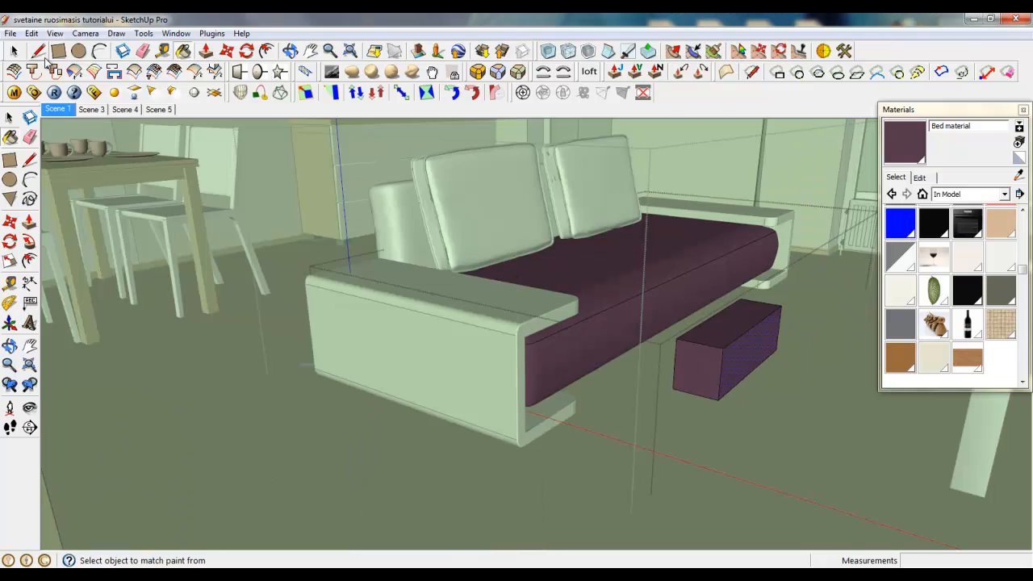
{"action": "left_click", "coordinate": [14, 51]}
{"action": "scroll", "coordinate": [450, 160], "scroll_direction": "up", "scroll_amount": 5}
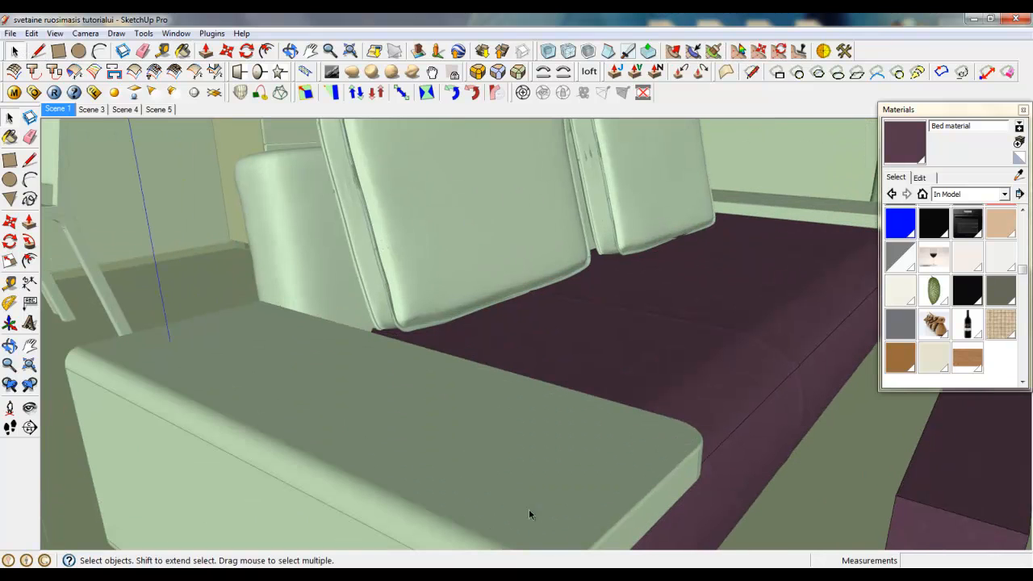
{"action": "scroll", "coordinate": [535, 520], "scroll_direction": "down", "scroll_amount": 1}
{"action": "scroll", "coordinate": [658, 487], "scroll_direction": "down", "scroll_amount": 4}
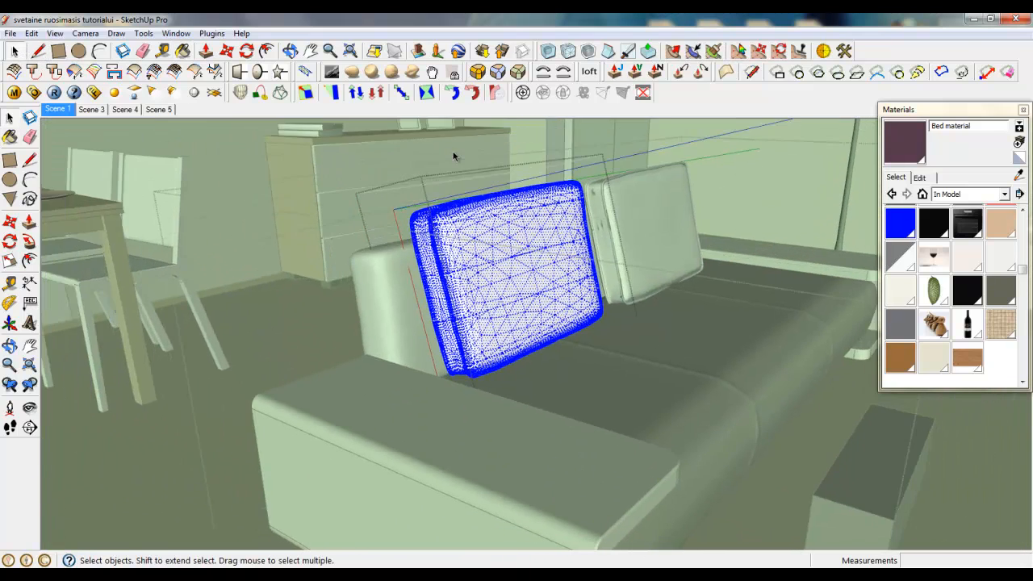
{"action": "scroll", "coordinate": [456, 155], "scroll_direction": "up", "scroll_amount": 3}
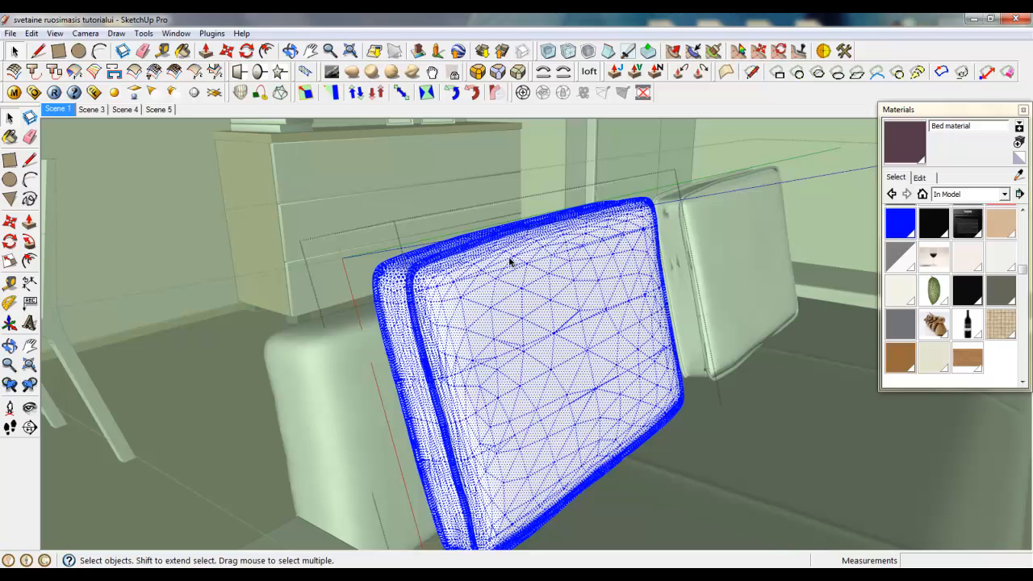
{"action": "left_click", "coordinate": [902, 158]}
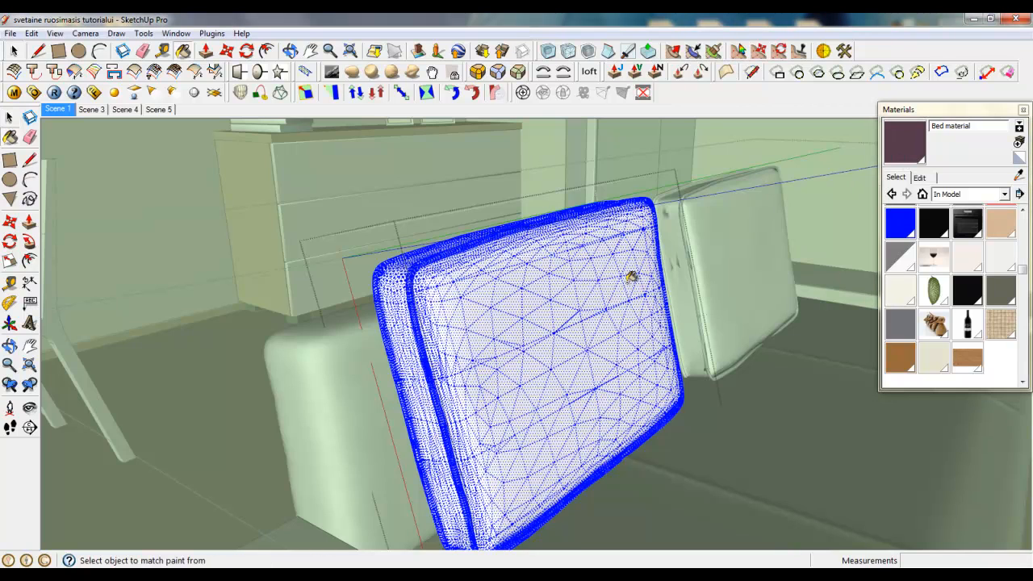
{"action": "left_click", "coordinate": [408, 280]}
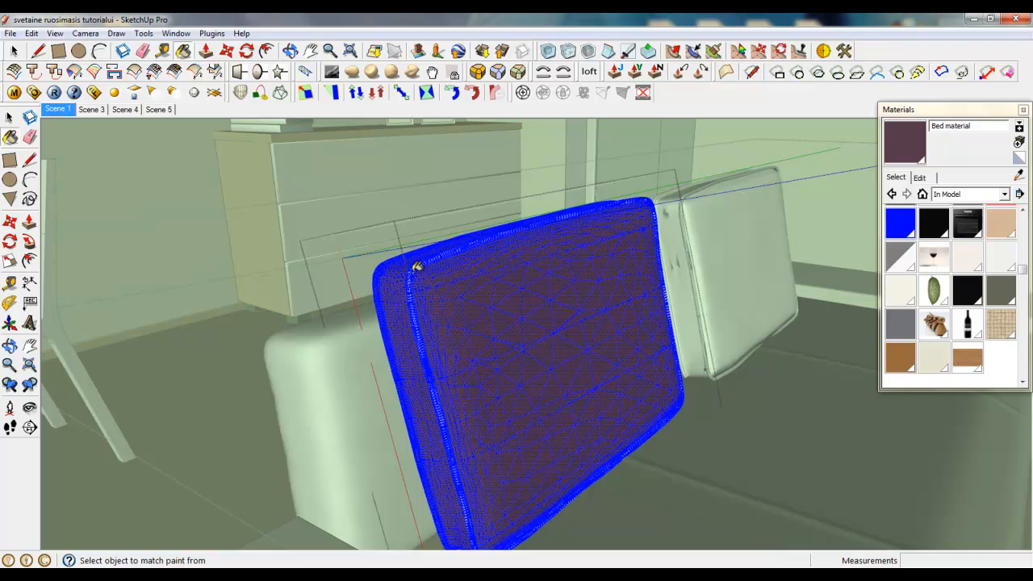
- Select all geometry of the farther back cushion, paint it with Bed material and close the open groups
{"action": "left_click", "coordinate": [14, 51]}
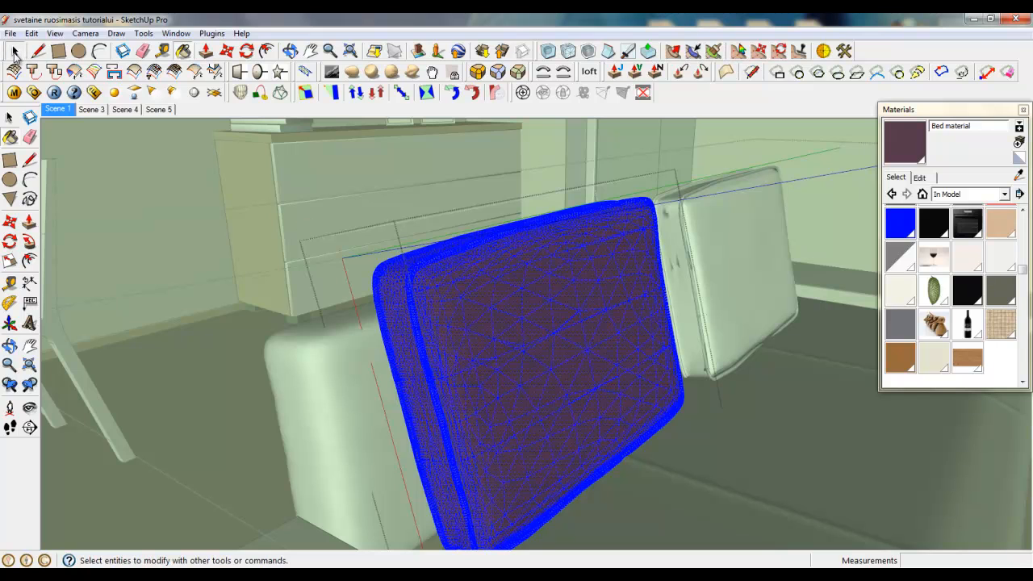
{"action": "left_click", "coordinate": [15, 55]}
{"action": "scroll", "coordinate": [307, 341], "scroll_direction": "down", "scroll_amount": 3}
{"action": "scroll", "coordinate": [658, 270], "scroll_direction": "up", "scroll_amount": 4}
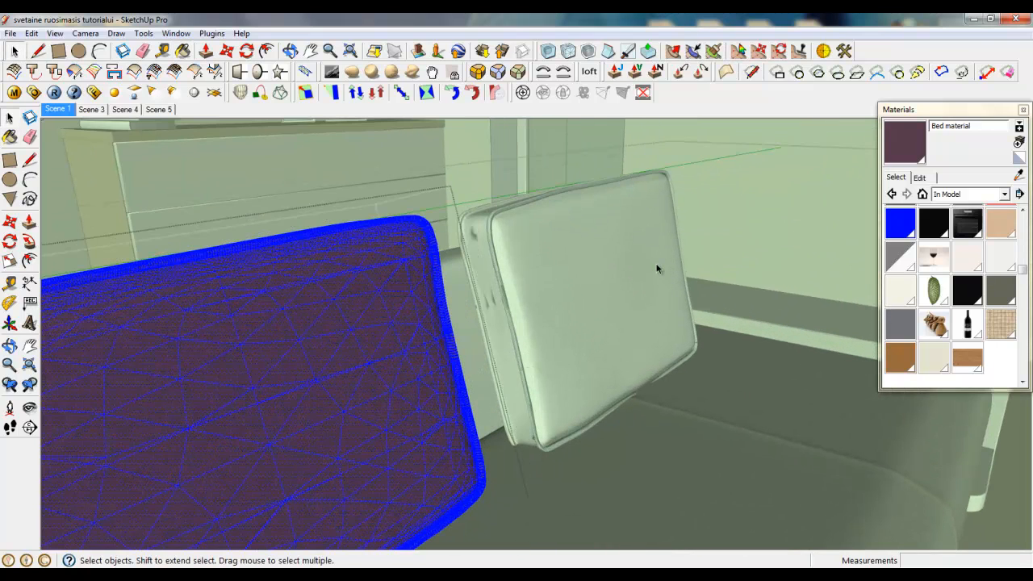
{"action": "left_click", "coordinate": [658, 269]}
{"action": "left_click", "coordinate": [904, 149]}
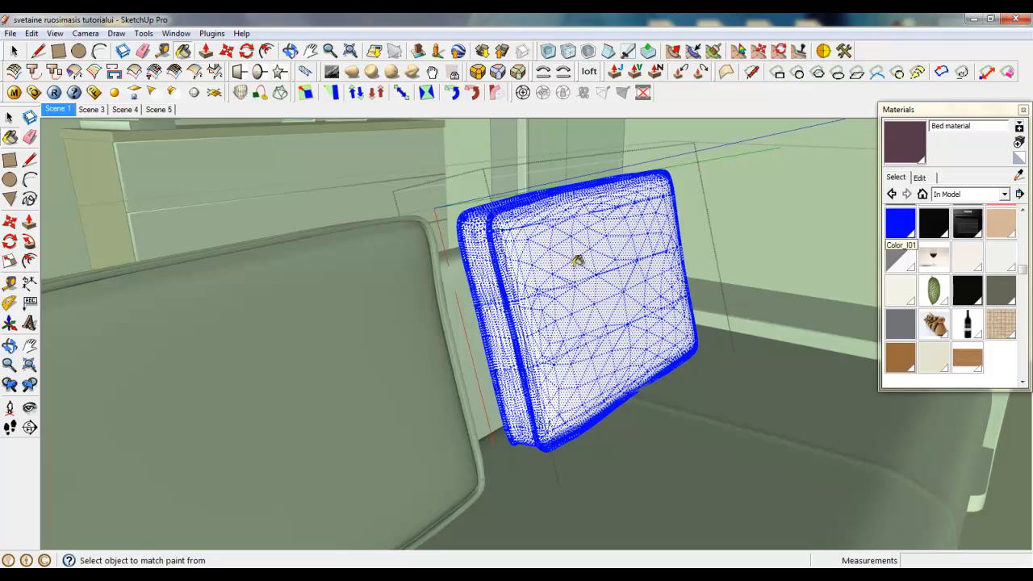
{"action": "left_click", "coordinate": [575, 341]}
{"action": "left_click", "coordinate": [14, 50]}
{"action": "right_click", "coordinate": [431, 186]}
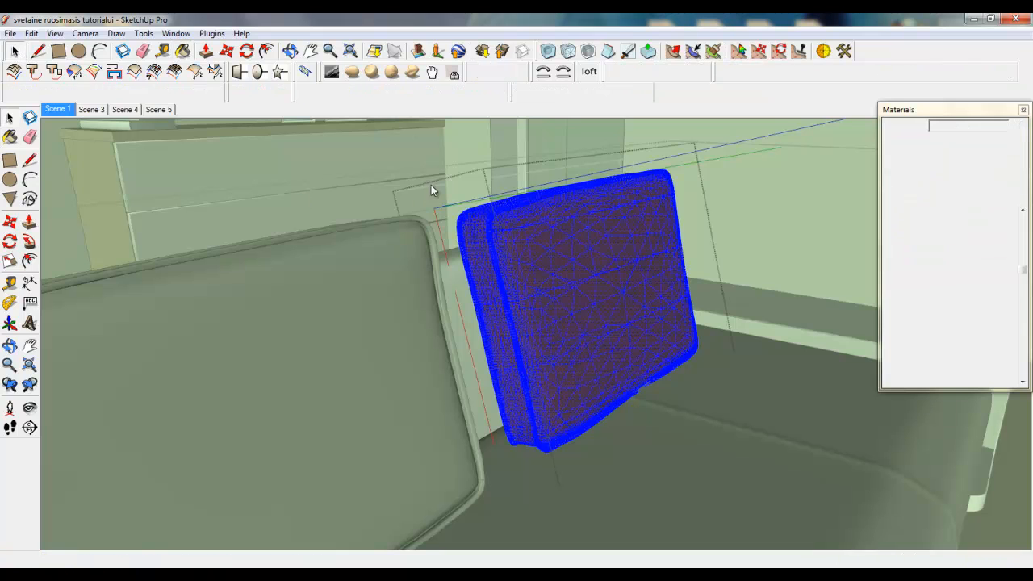
{"action": "left_click", "coordinate": [475, 194]}
{"action": "scroll", "coordinate": [617, 175], "scroll_direction": "down", "scroll_amount": 6}
{"action": "scroll", "coordinate": [535, 256], "scroll_direction": "up", "scroll_amount": 3}
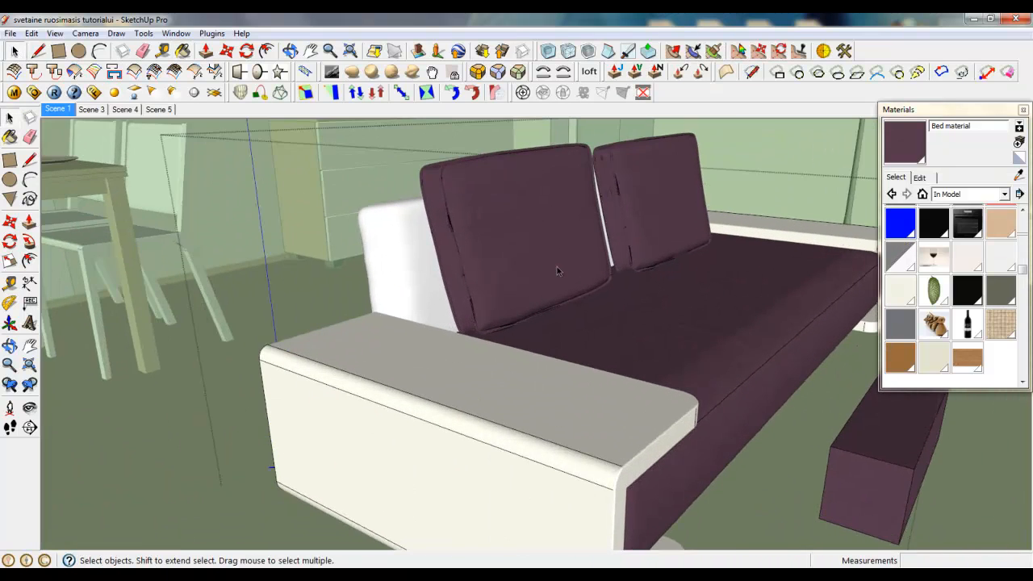
- Reopen the sofa group and sample the projected Bed material from the box's front face
{"action": "scroll", "coordinate": [557, 266], "scroll_direction": "down", "scroll_amount": 3}
{"action": "scroll", "coordinate": [815, 374], "scroll_direction": "up", "scroll_amount": 4}
{"action": "left_click", "coordinate": [732, 393]}
{"action": "triple_click", "coordinate": [731, 392]}
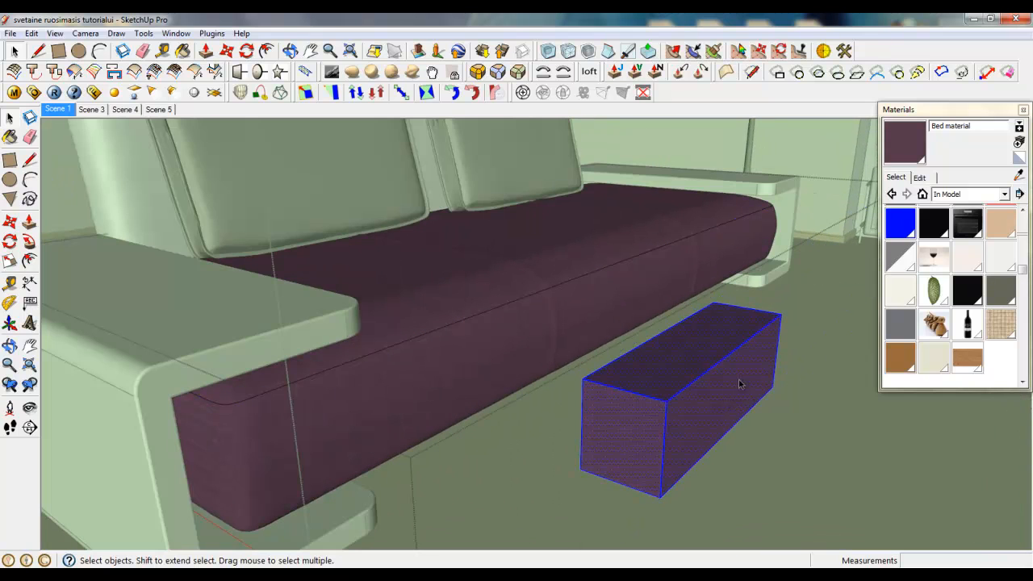
{"action": "left_click", "coordinate": [739, 382]}
{"action": "left_click", "coordinate": [1019, 175]}
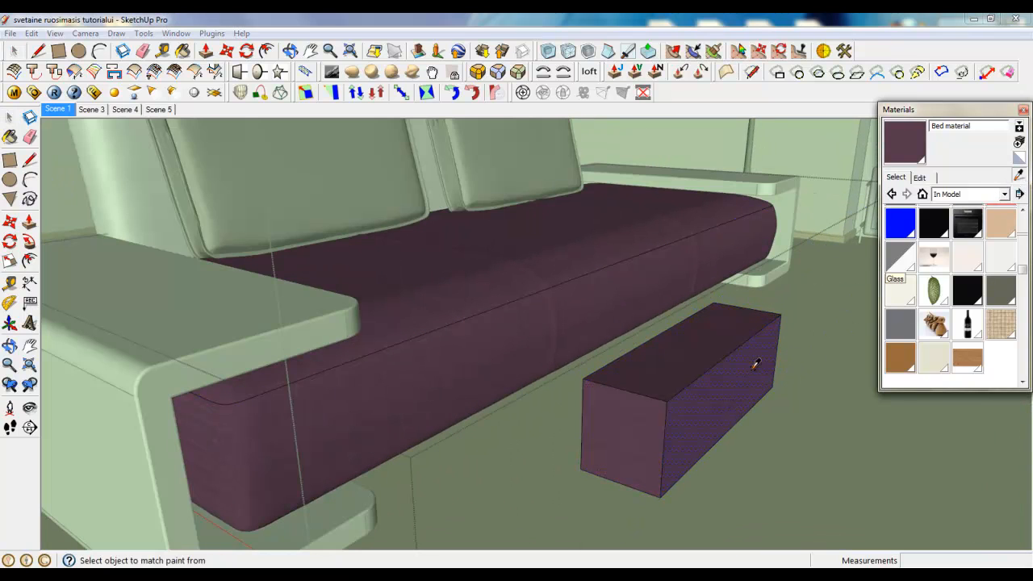
- Open the backrest behind the cushions, select all its geometry and paint it with Bed material
{"action": "scroll", "coordinate": [882, 477], "scroll_direction": "down", "scroll_amount": 5}
{"action": "scroll", "coordinate": [353, 235], "scroll_direction": "up", "scroll_amount": 8}
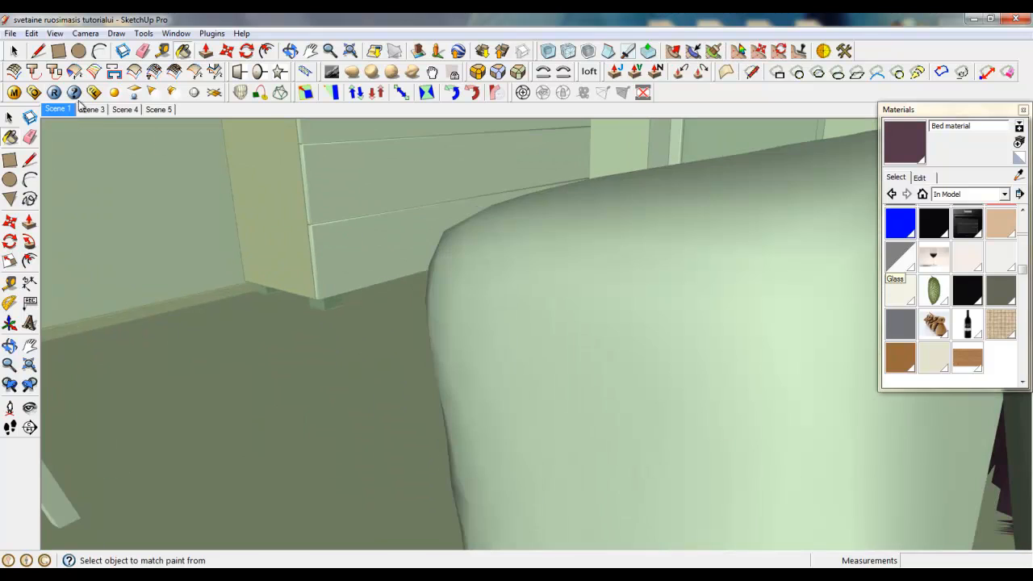
{"action": "left_click", "coordinate": [18, 54]}
{"action": "scroll", "coordinate": [275, 234], "scroll_direction": "down", "scroll_amount": 3}
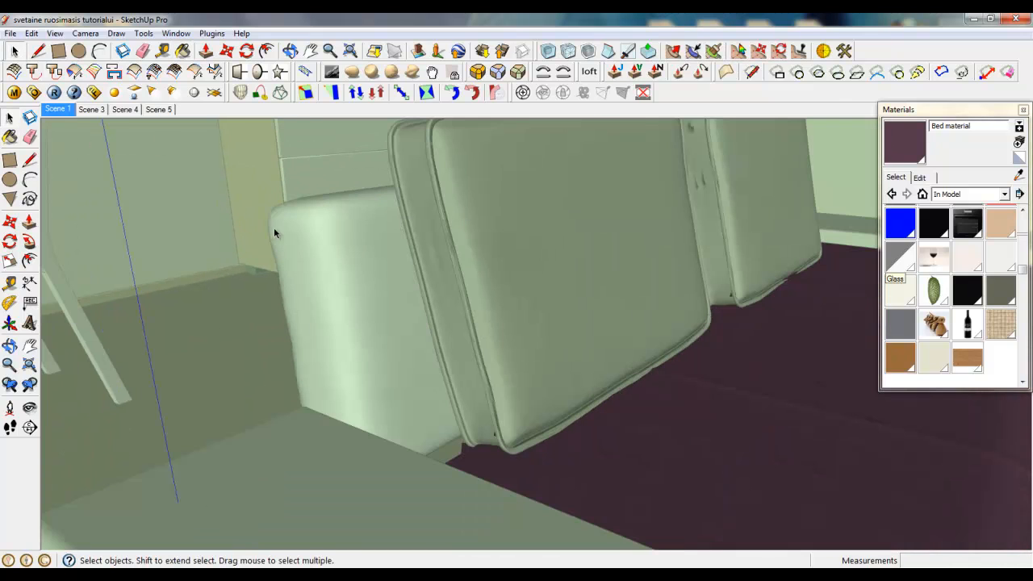
{"action": "triple_click", "coordinate": [388, 267]}
{"action": "key", "text": "b"}
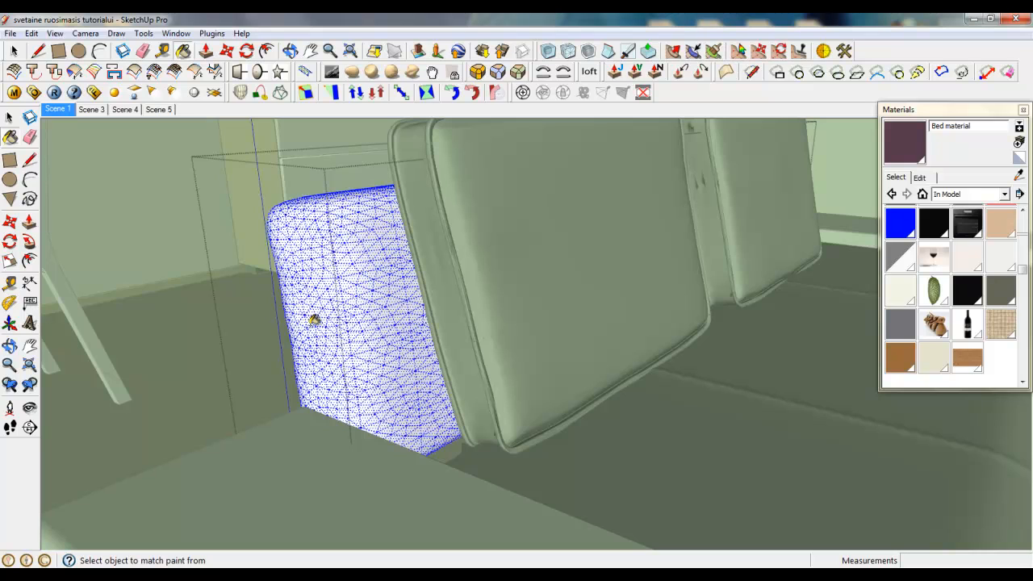
{"action": "left_click", "coordinate": [344, 324]}
- Close the backrest and sofa groups to return to the whole room model
{"action": "scroll", "coordinate": [321, 278], "scroll_direction": "up", "scroll_amount": 2}
{"action": "mouse_move", "coordinate": [325, 279]}
{"action": "middle_mouse_down"}
{"action": "mouse_move", "coordinate": [427, 251]}
{"action": "mouse_move", "coordinate": [321, 267]}
{"action": "middle_mouse_up"}
{"action": "scroll", "coordinate": [315, 256], "scroll_direction": "down", "scroll_amount": 3}
{"action": "scroll", "coordinate": [311, 252], "scroll_direction": "down", "scroll_amount": 3}
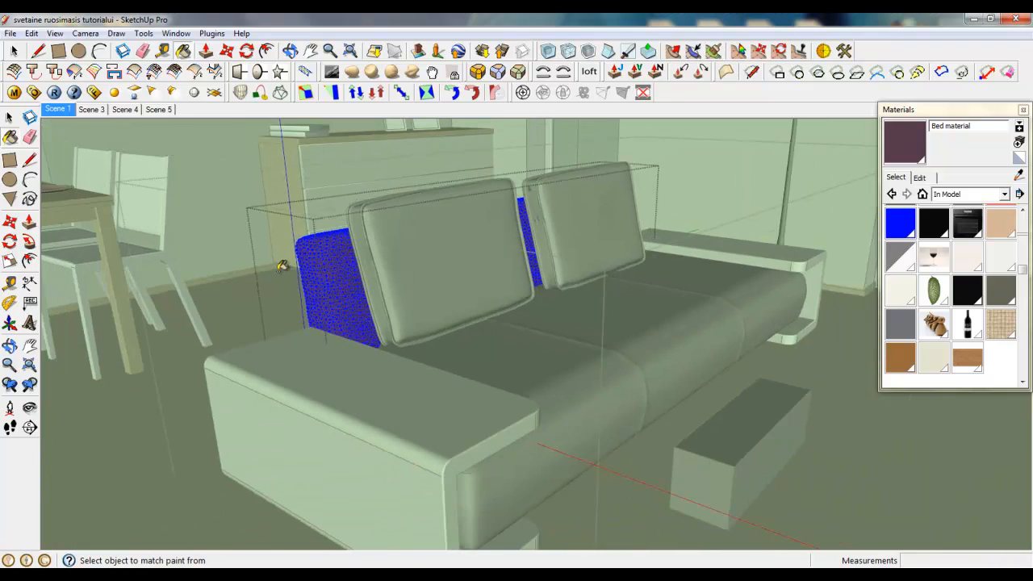
{"action": "right_click", "coordinate": [279, 274]}
{"action": "left_click", "coordinate": [286, 282]}
{"action": "right_click", "coordinate": [266, 289]}
{"action": "left_click", "coordinate": [266, 287]}
{"action": "scroll", "coordinate": [484, 324], "scroll_direction": "down", "scroll_amount": 5}
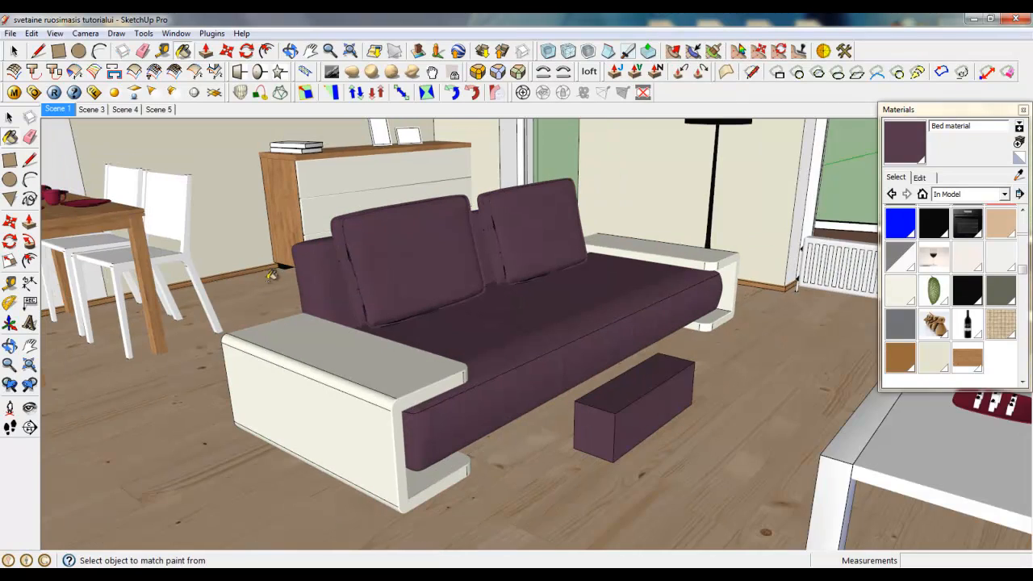
- Open the sofa group and delete the whole fabric-textured box in front of the seat
{"action": "left_click", "coordinate": [7, 46]}
{"action": "double_click", "coordinate": [561, 394]}
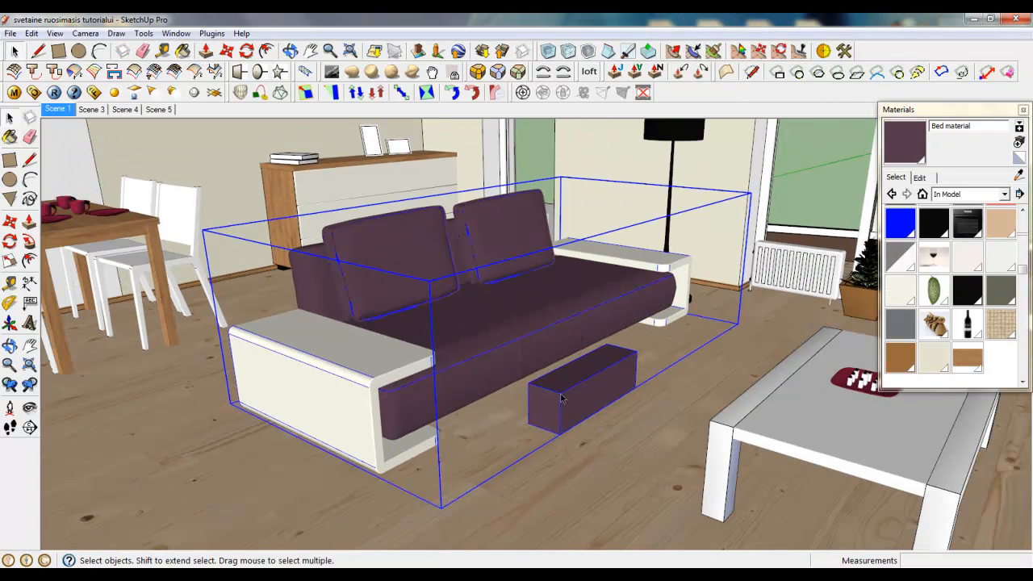
{"action": "triple_click", "coordinate": [561, 394]}
{"action": "key", "text": "Delete"}
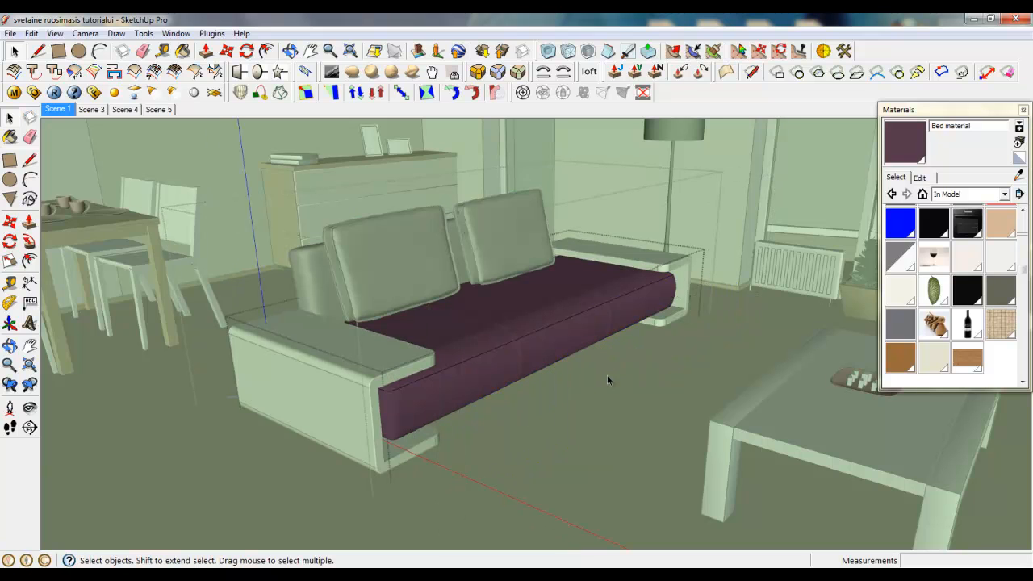
- Close the sofa's open groups and return to the Scene 1 camera view
{"action": "right_click", "coordinate": [637, 365]}
{"action": "left_click", "coordinate": [648, 372]}
{"action": "right_click", "coordinate": [648, 370]}
{"action": "left_click", "coordinate": [650, 380]}
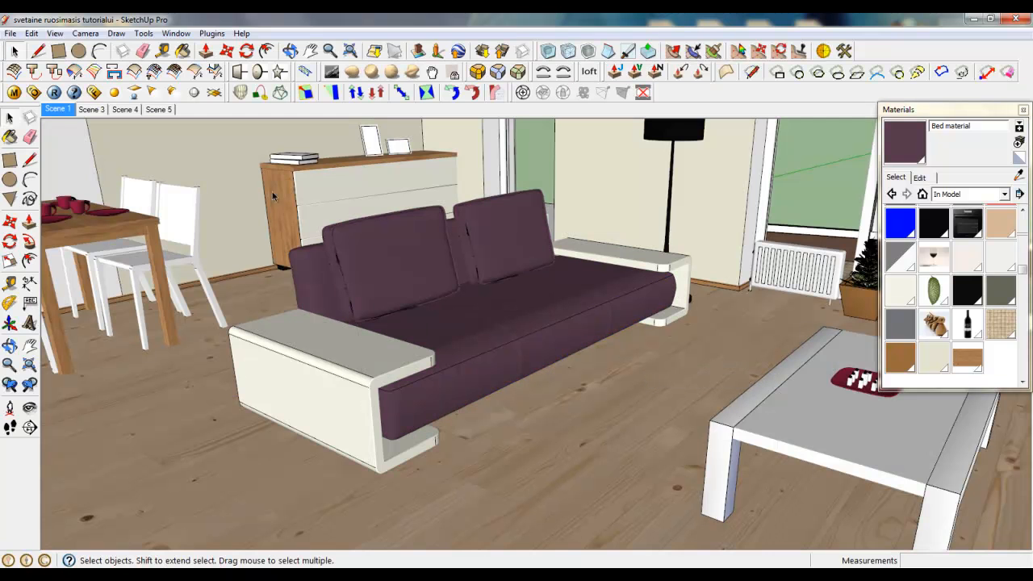
{"action": "left_click", "coordinate": [56, 115]}
- Add a Reflection layer to Bed material in the V-Ray Material Editor and give its reflection a TexFresnel map
{"action": "left_click", "coordinate": [14, 93]}
{"action": "left_click", "coordinate": [281, 486]}
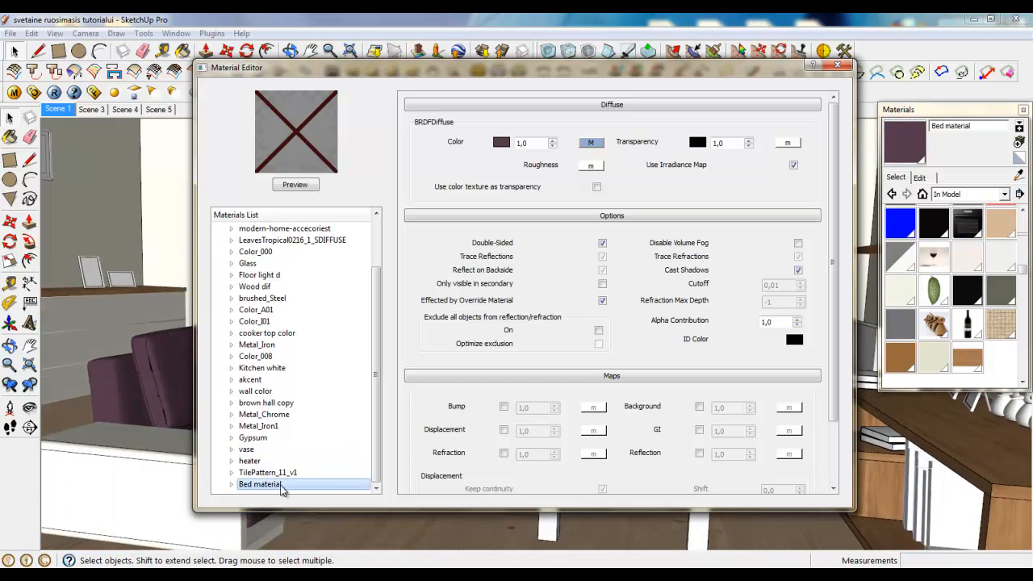
{"action": "right_click", "coordinate": [313, 486]}
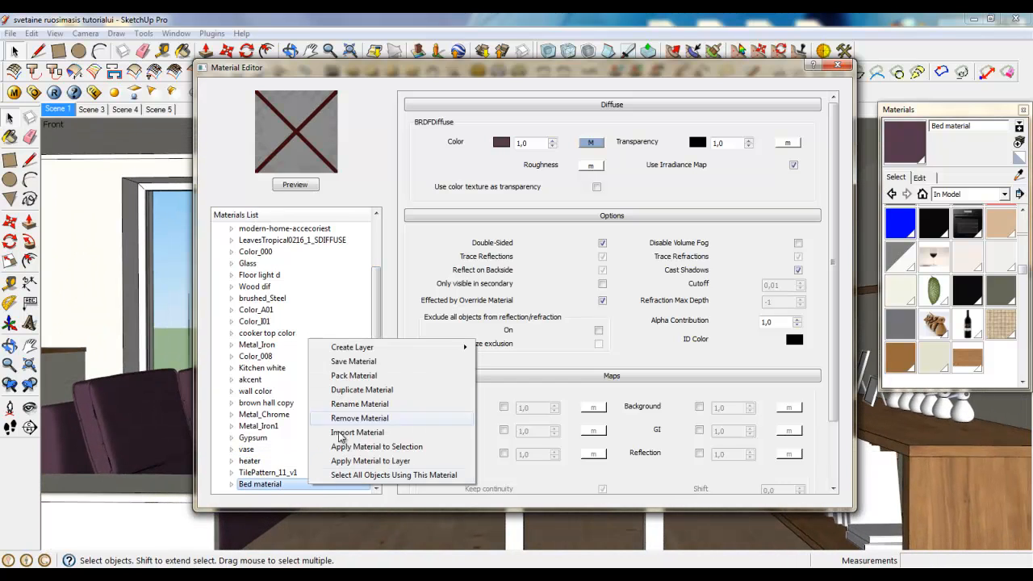
{"action": "mouse_move", "coordinate": [349, 349]}
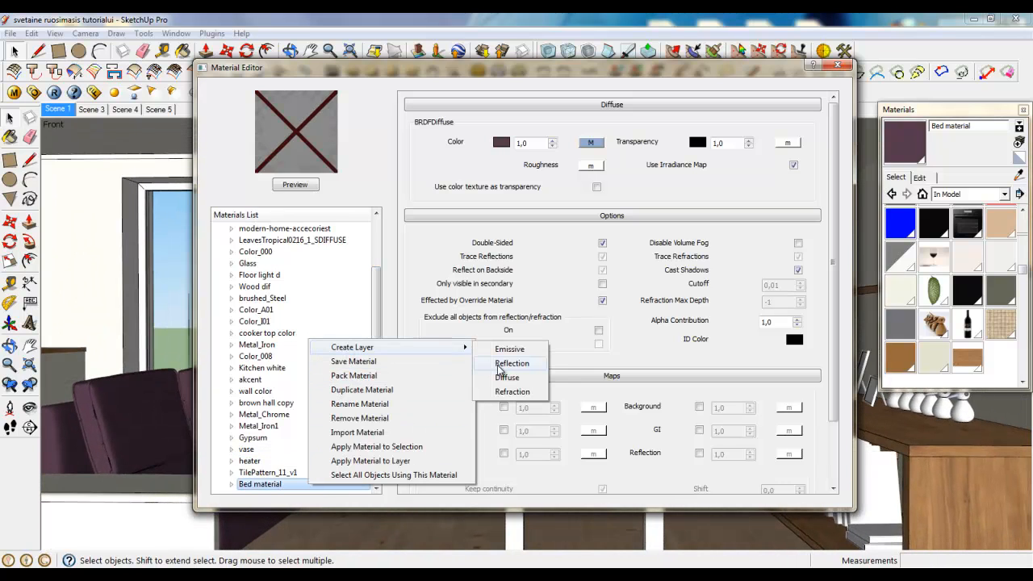
{"action": "left_click", "coordinate": [509, 364]}
{"action": "left_click", "coordinate": [592, 145]}
{"action": "left_click", "coordinate": [297, 232]}
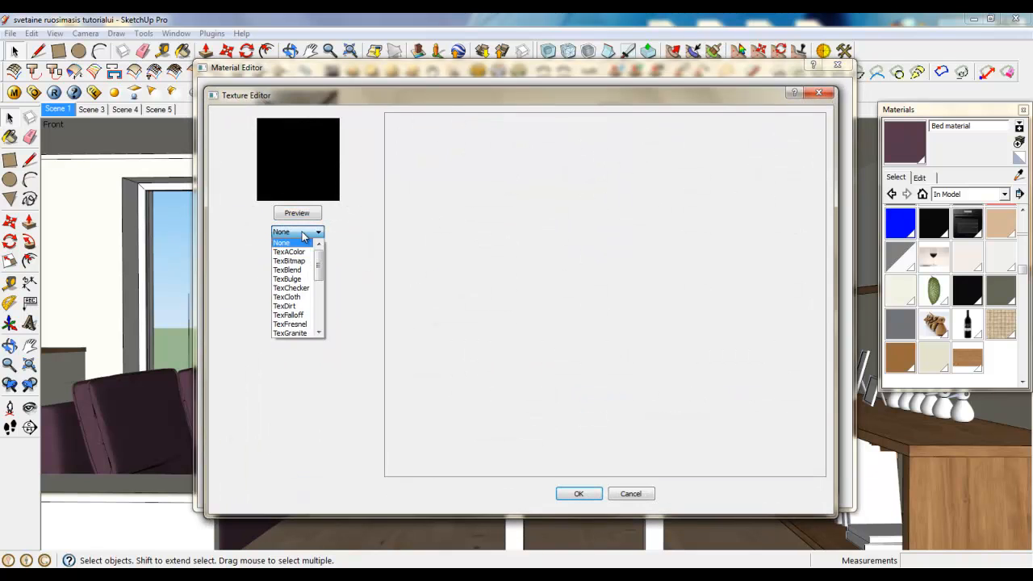
{"action": "left_click", "coordinate": [300, 328]}
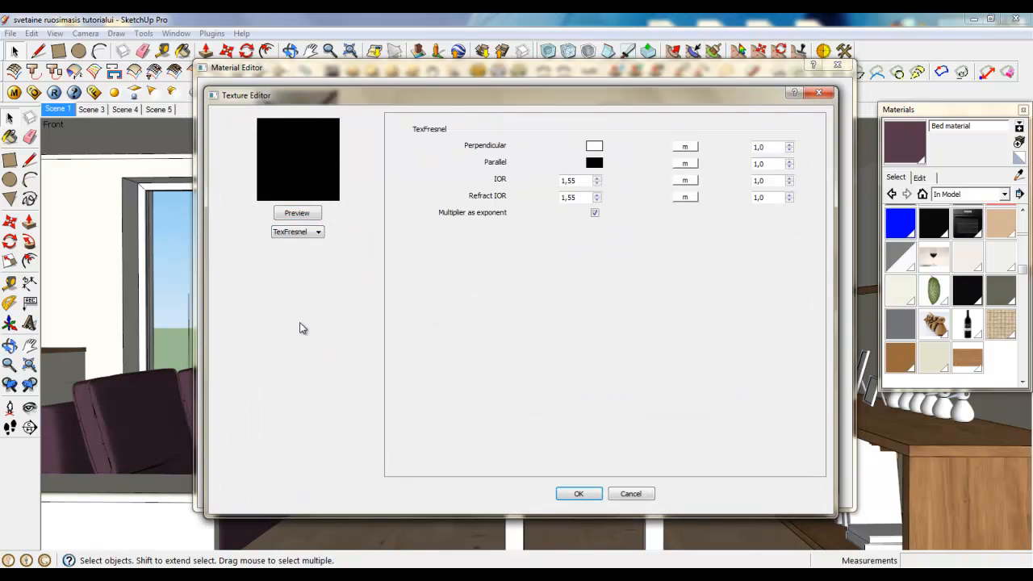
- Assign the Bed material image as a TexBitmap to the Fresnel map's Perpendicular slot
{"action": "left_click", "coordinate": [683, 183]}
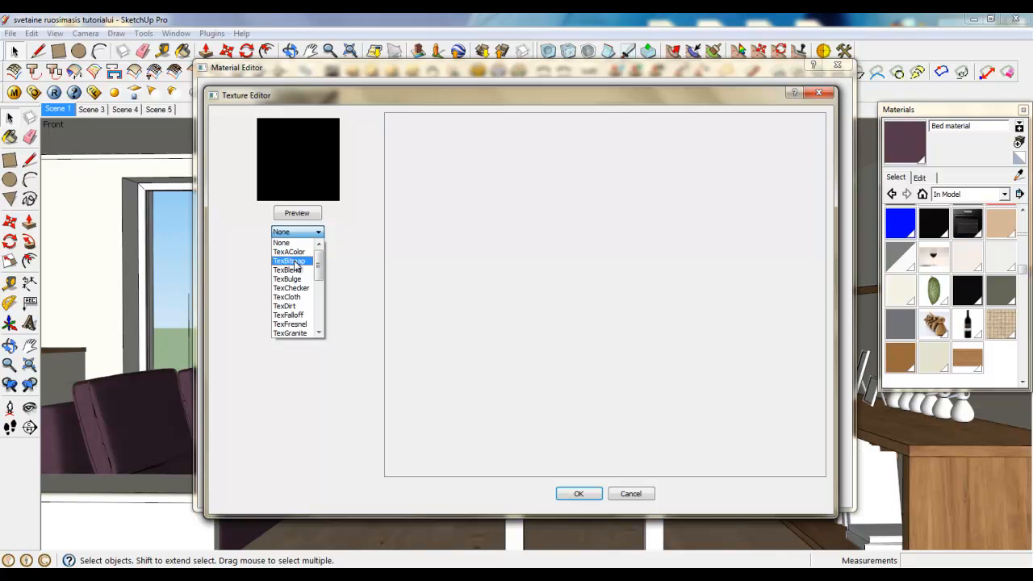
{"action": "left_click", "coordinate": [296, 261]}
{"action": "left_click", "coordinate": [591, 349]}
{"action": "left_click", "coordinate": [528, 241]}
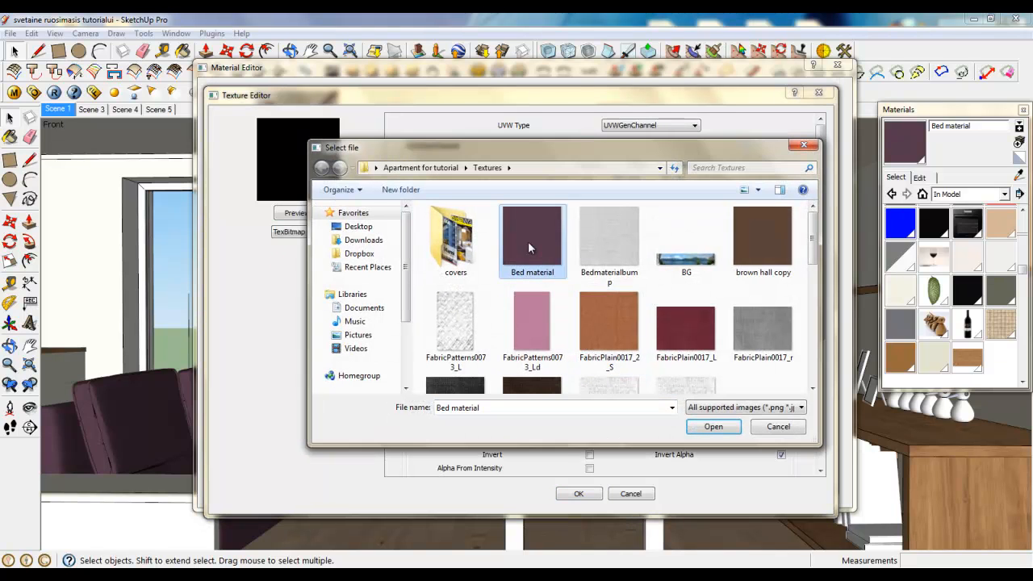
{"action": "left_click", "coordinate": [702, 425]}
{"action": "left_click", "coordinate": [578, 492]}
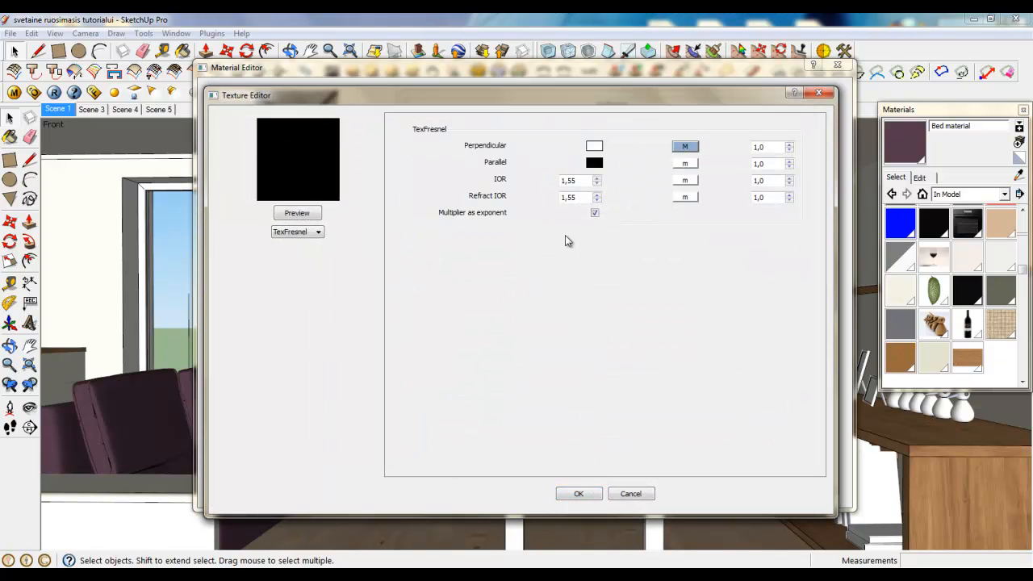
- Set Fresnel IOR to 1,45 and the Perpendicular multiplier to 0,85, plus highlight glossiness 0,25 and reflection glossiness 0,3
{"action": "left_click", "coordinate": [575, 181]}
{"action": "left_click_drag", "start_coordinate": [766, 153], "coordinate": [747, 151]}
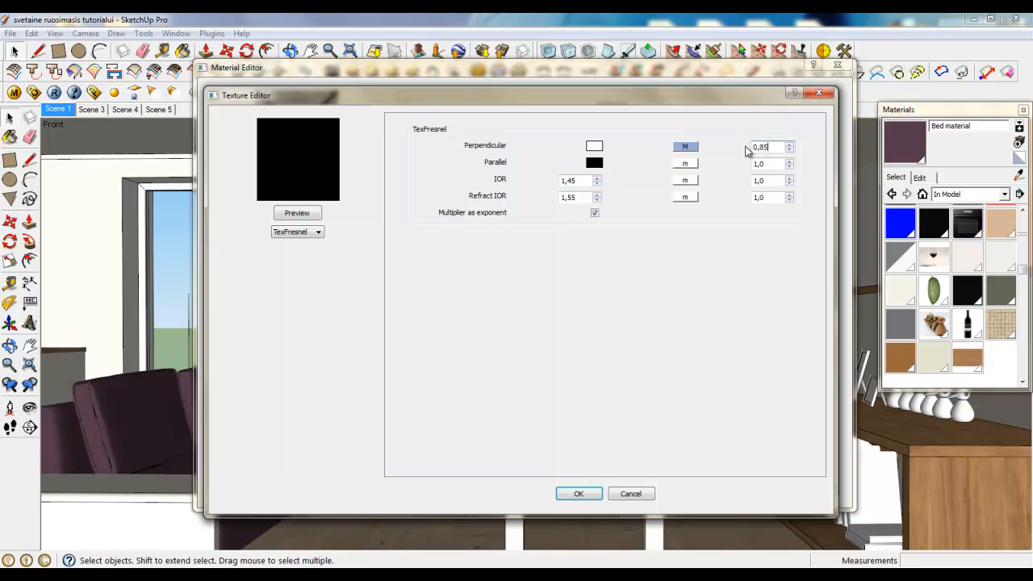
{"action": "left_click", "coordinate": [579, 493]}
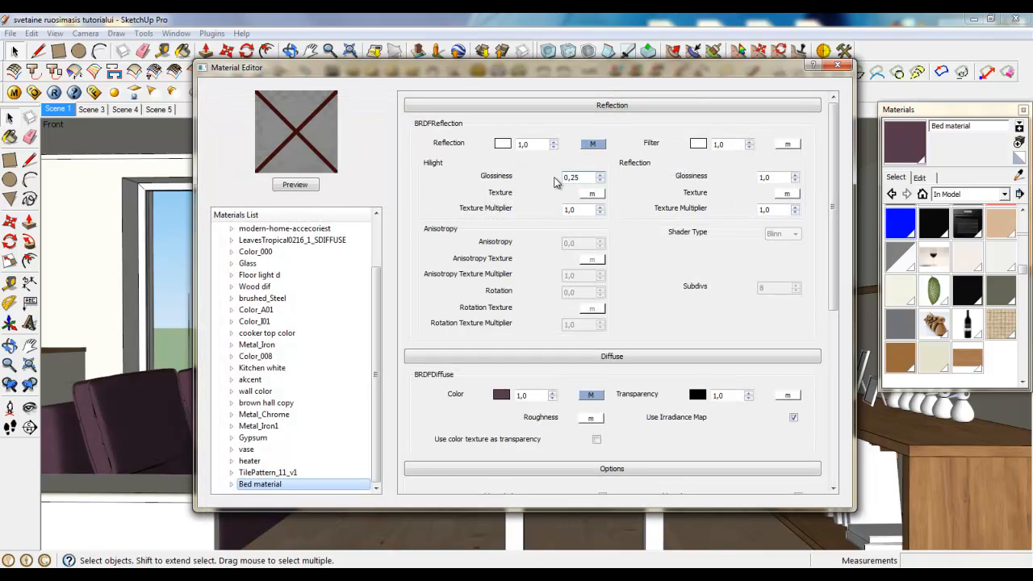
{"action": "left_click", "coordinate": [759, 177]}
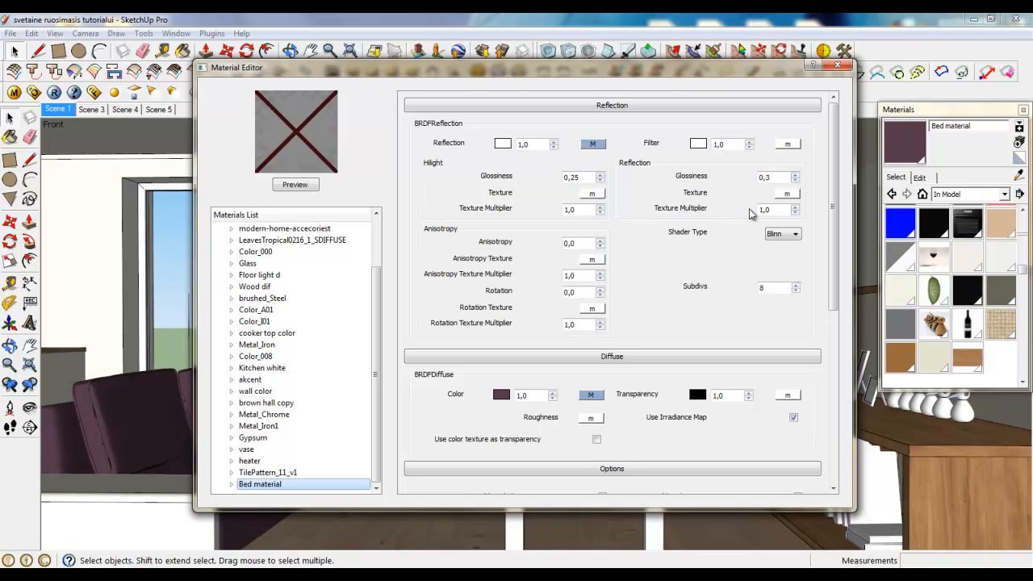
- Enable a 0,14 bump map on Bed material using the Bedmaterialbump image as a TexBitmap, and close the material editor
{"action": "left_click_drag", "start_coordinate": [835, 254], "coordinate": [842, 445]}
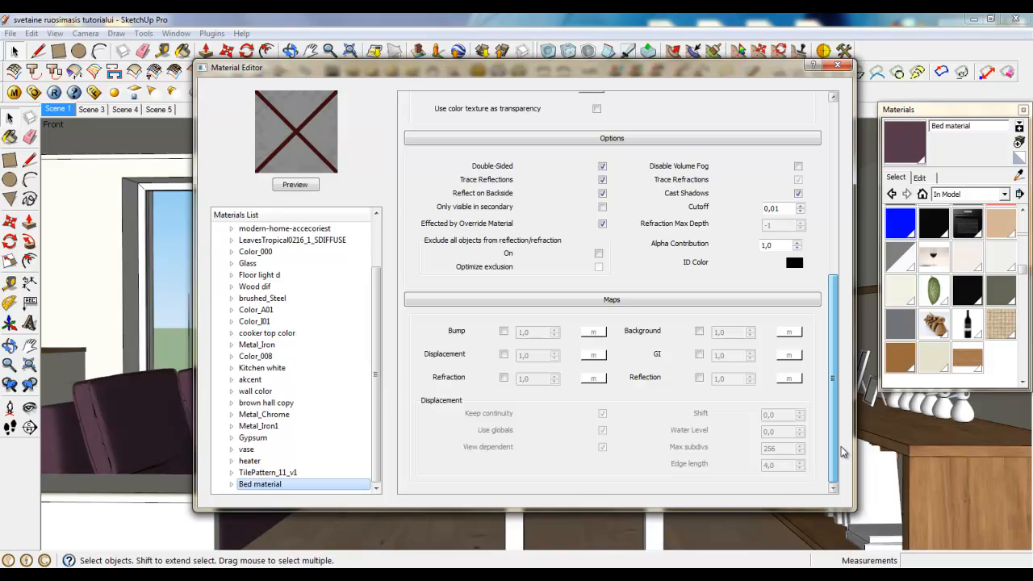
{"action": "left_click", "coordinate": [515, 333]}
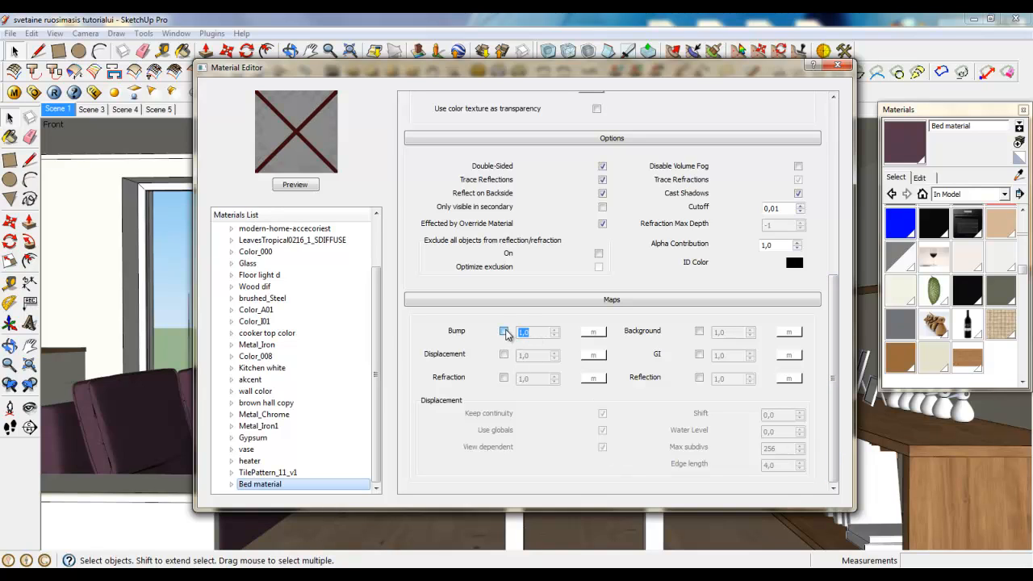
{"action": "left_click", "coordinate": [504, 332]}
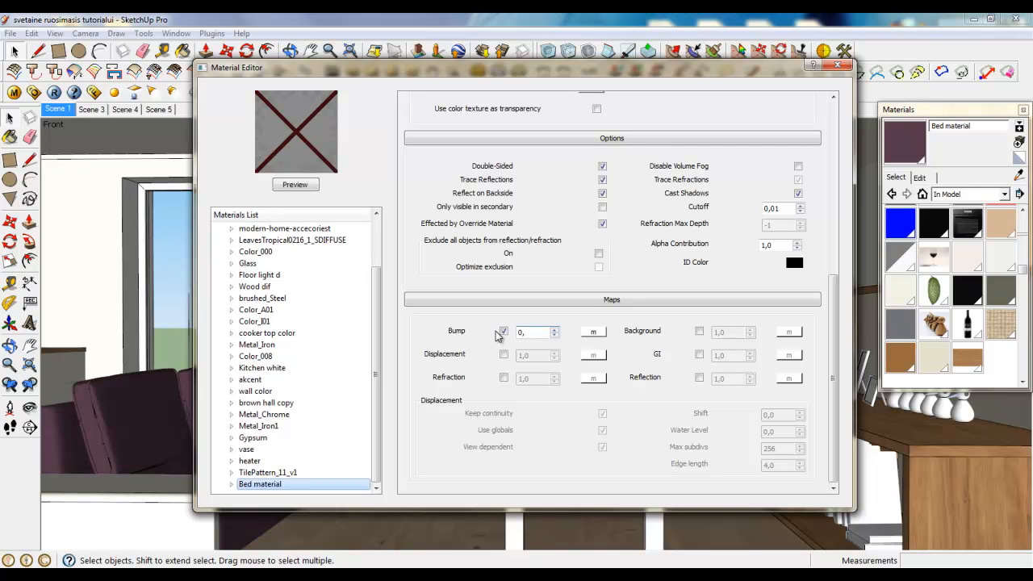
{"action": "left_click", "coordinate": [594, 334]}
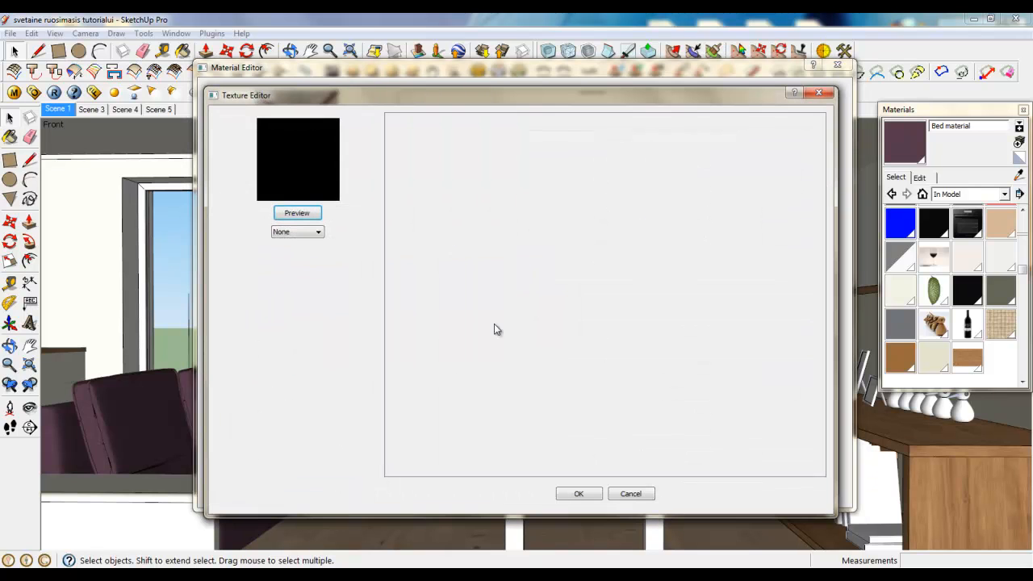
{"action": "left_click", "coordinate": [294, 233]}
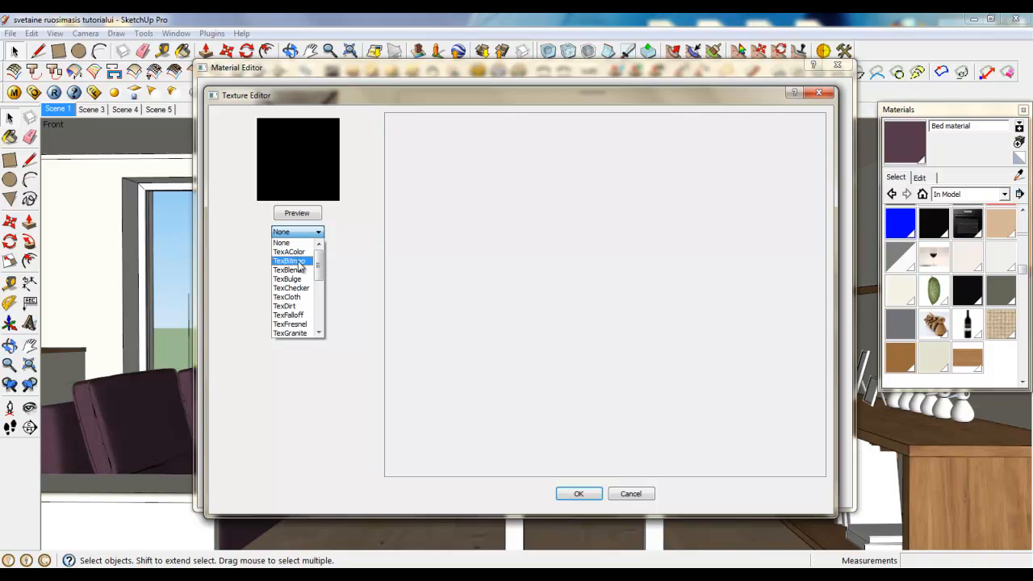
{"action": "left_click", "coordinate": [291, 261]}
{"action": "left_click", "coordinate": [592, 349]}
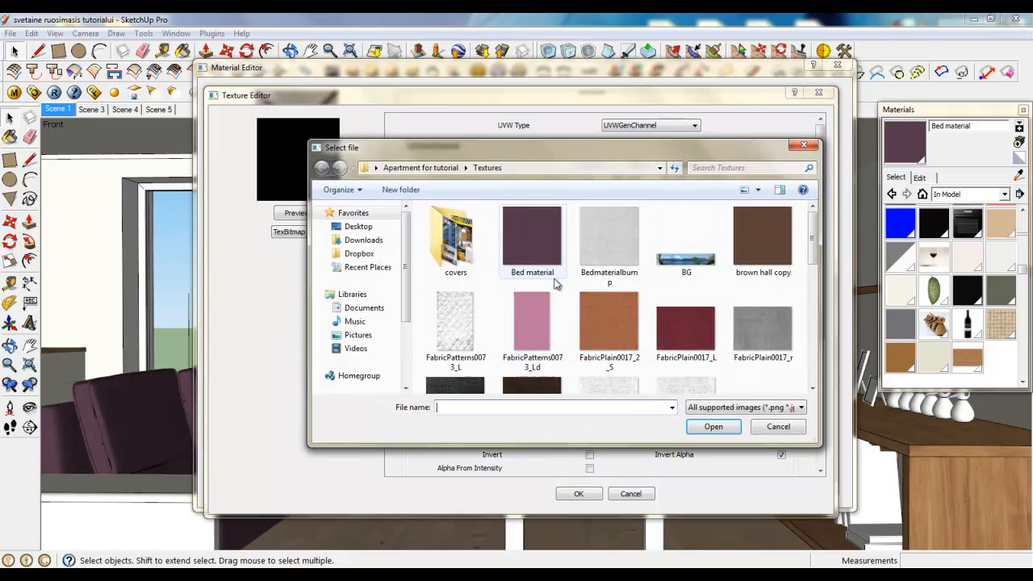
{"action": "left_click", "coordinate": [588, 255]}
{"action": "left_click", "coordinate": [699, 427]}
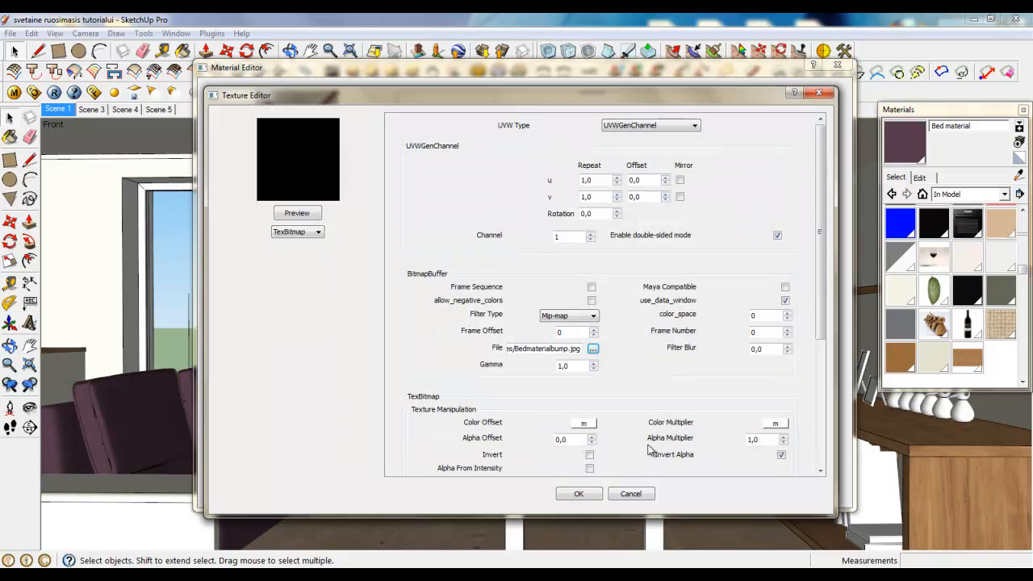
{"action": "left_click", "coordinate": [582, 493]}
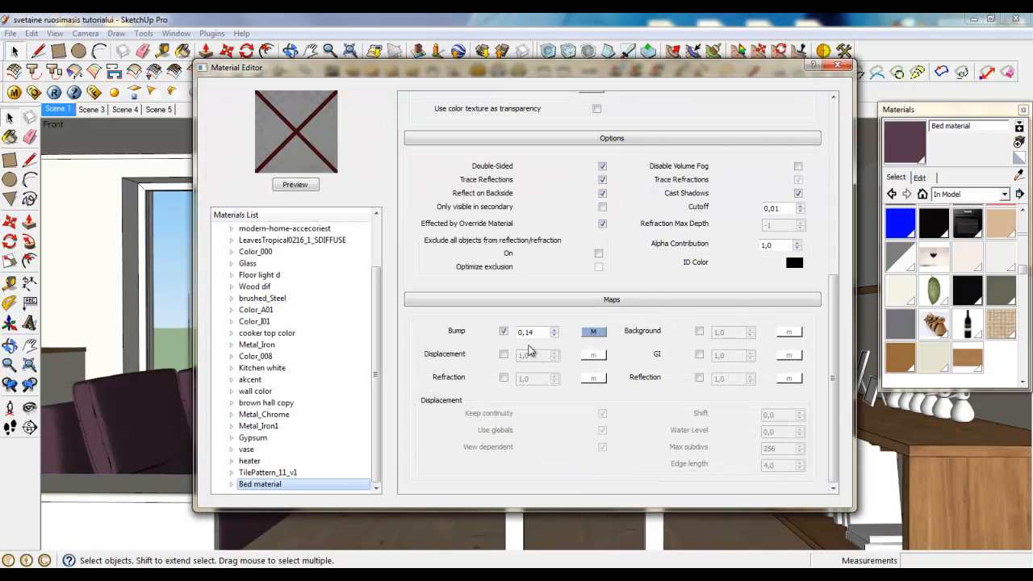
{"action": "left_click", "coordinate": [839, 64]}
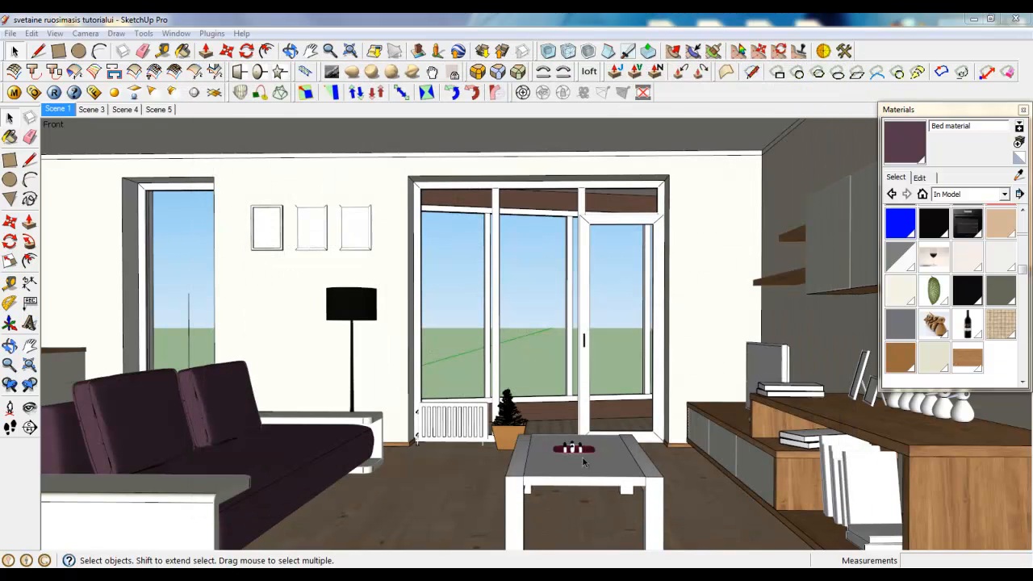
- Open the coffee table group, select the mitred leg frame along its near long side and paint it with Wood dif
{"action": "left_click", "coordinate": [655, 498]}
{"action": "scroll", "coordinate": [519, 502], "scroll_direction": "up", "scroll_amount": 5}
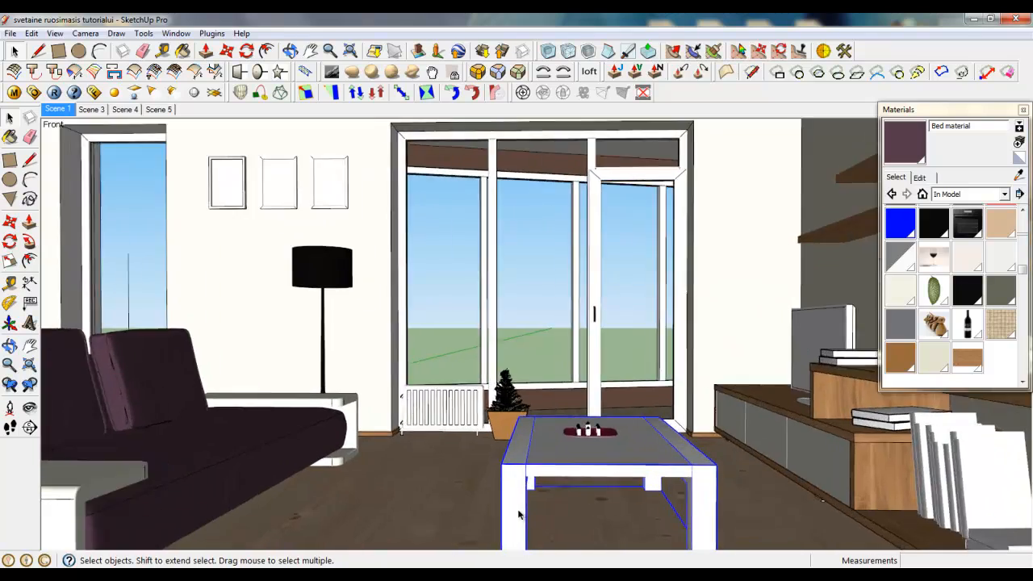
{"action": "middle_click_drag", "start_coordinate": [519, 502], "coordinate": [762, 446]}
{"action": "scroll", "coordinate": [417, 316], "scroll_direction": "down", "scroll_amount": 4}
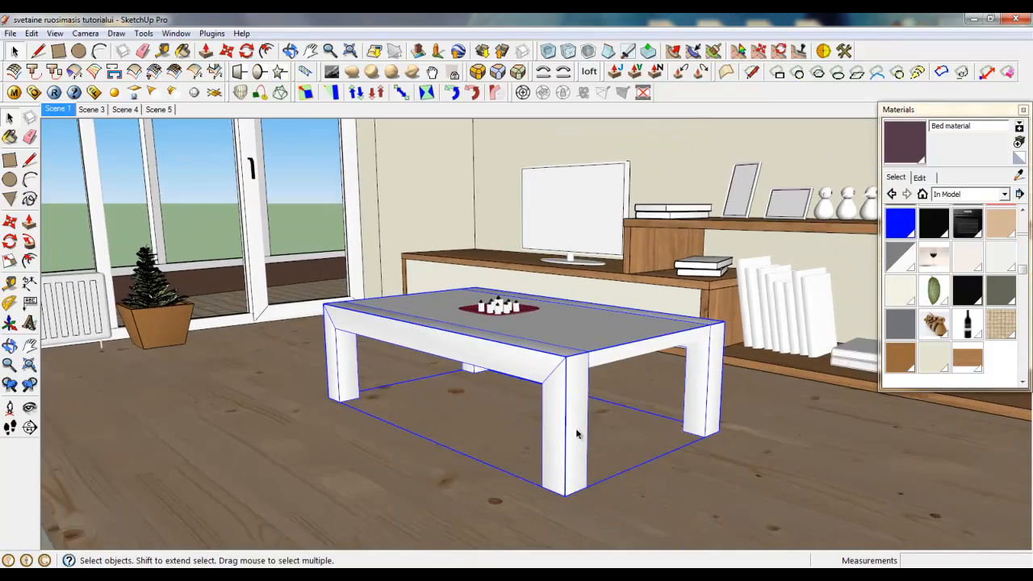
{"action": "middle_click_drag", "start_coordinate": [579, 433], "coordinate": [762, 516]}
{"action": "scroll", "coordinate": [762, 517], "scroll_direction": "up", "scroll_amount": 4}
{"action": "scroll", "coordinate": [592, 323], "scroll_direction": "down", "scroll_amount": 3}
{"action": "scroll", "coordinate": [621, 452], "scroll_direction": "up", "scroll_amount": 2}
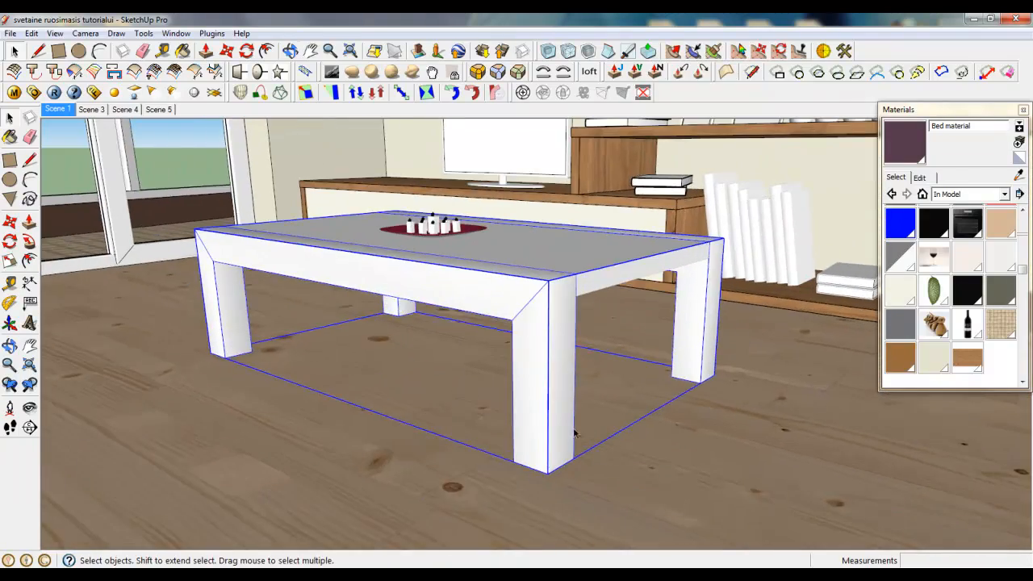
{"action": "middle_click_drag", "start_coordinate": [715, 279], "coordinate": [686, 448]}
{"action": "scroll", "coordinate": [781, 456], "scroll_direction": "down", "scroll_amount": 1}
{"action": "scroll", "coordinate": [759, 452], "scroll_direction": "up", "scroll_amount": 1}
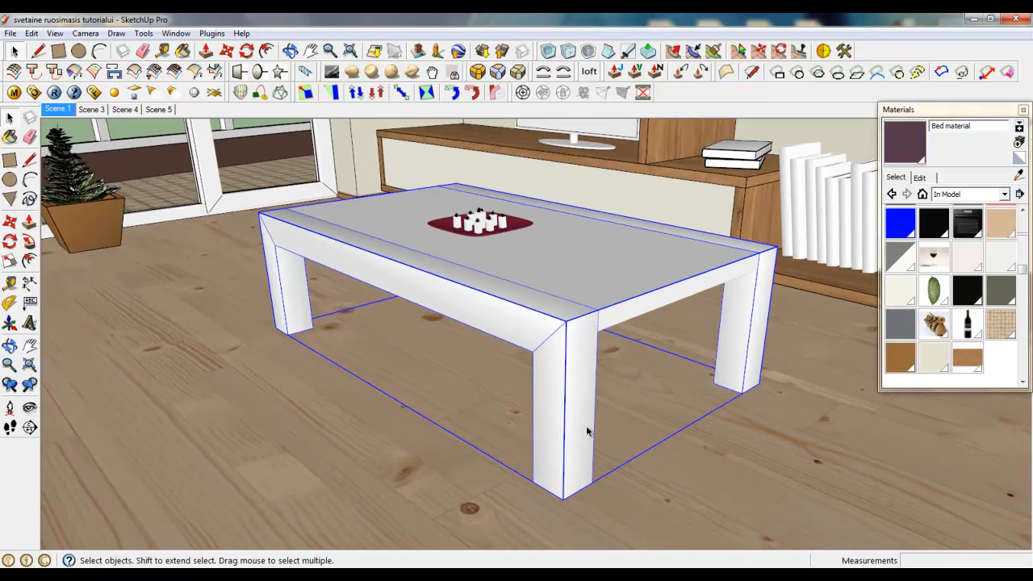
{"action": "scroll", "coordinate": [567, 390], "scroll_direction": "up", "scroll_amount": 4}
{"action": "double_click", "coordinate": [547, 357]}
{"action": "left_click", "coordinate": [547, 358]}
{"action": "scroll", "coordinate": [611, 359], "scroll_direction": "down", "scroll_amount": 2}
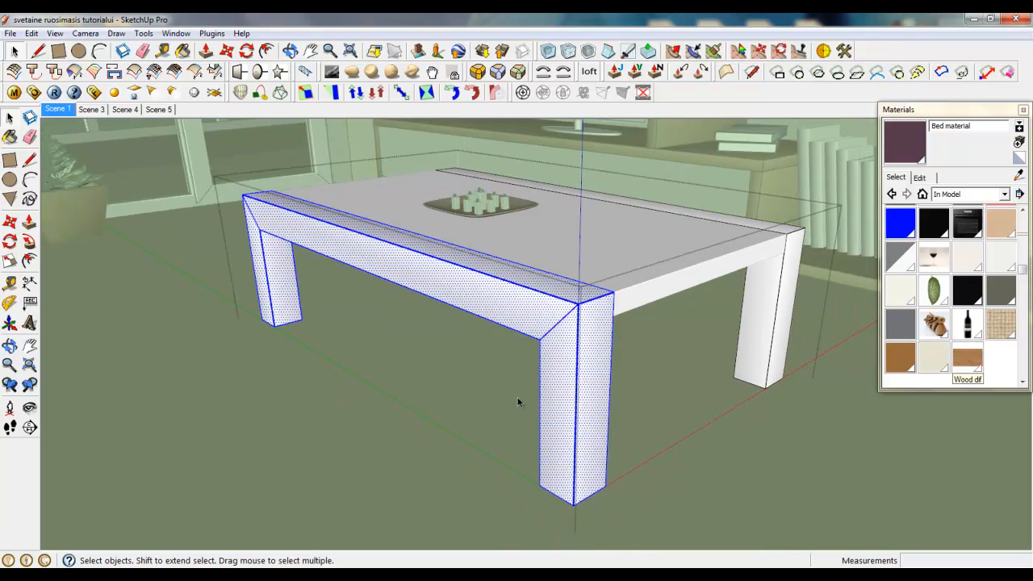
{"action": "left_click", "coordinate": [968, 357]}
{"action": "left_click", "coordinate": [578, 331]}
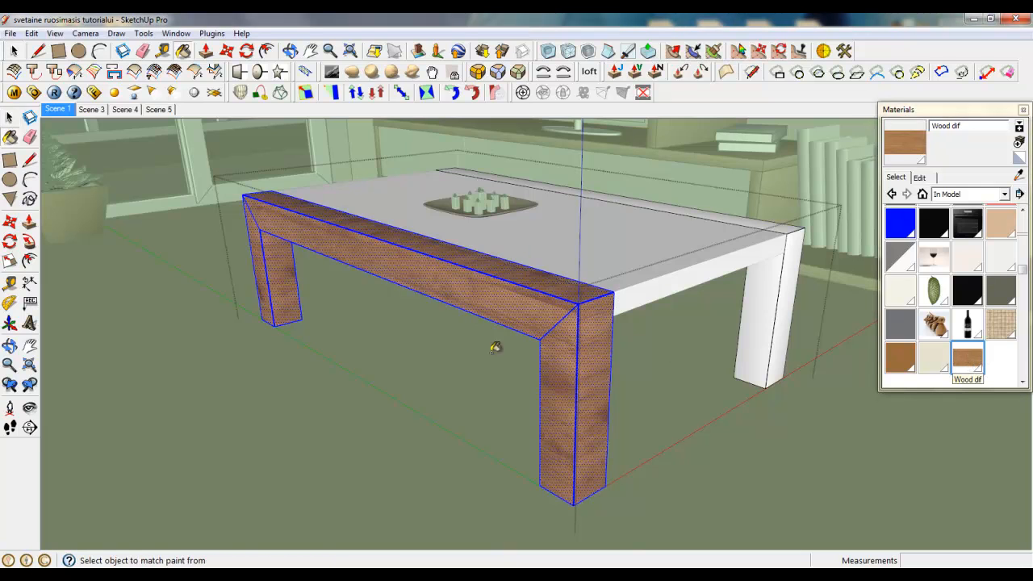
- Select the outer end face of the near wooden table leg and turn on hidden geometry display
{"action": "mouse_move", "coordinate": [496, 347]}
{"action": "middle_mouse_down"}
{"action": "mouse_move", "coordinate": [653, 357]}
{"action": "mouse_move", "coordinate": [605, 376]}
{"action": "mouse_move", "coordinate": [628, 419]}
{"action": "mouse_move", "coordinate": [560, 408]}
{"action": "mouse_move", "coordinate": [549, 321]}
{"action": "middle_mouse_up"}
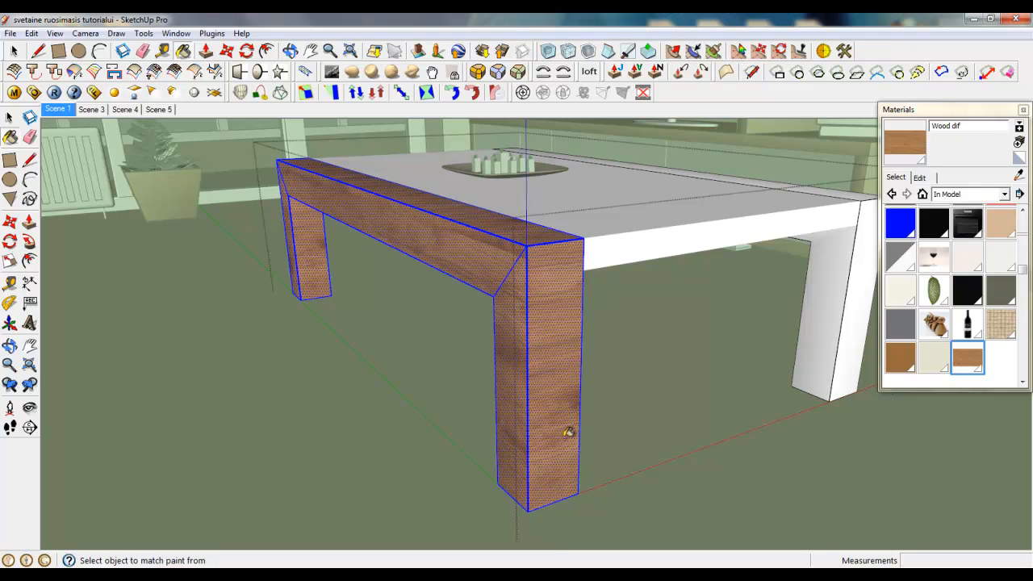
{"action": "left_click", "coordinate": [14, 50]}
{"action": "scroll", "coordinate": [572, 289], "scroll_direction": "down", "scroll_amount": 1}
{"action": "scroll", "coordinate": [572, 289], "scroll_direction": "down", "scroll_amount": 1}
{"action": "left_click", "coordinate": [569, 293]}
{"action": "scroll", "coordinate": [568, 294], "scroll_direction": "up", "scroll_amount": 3}
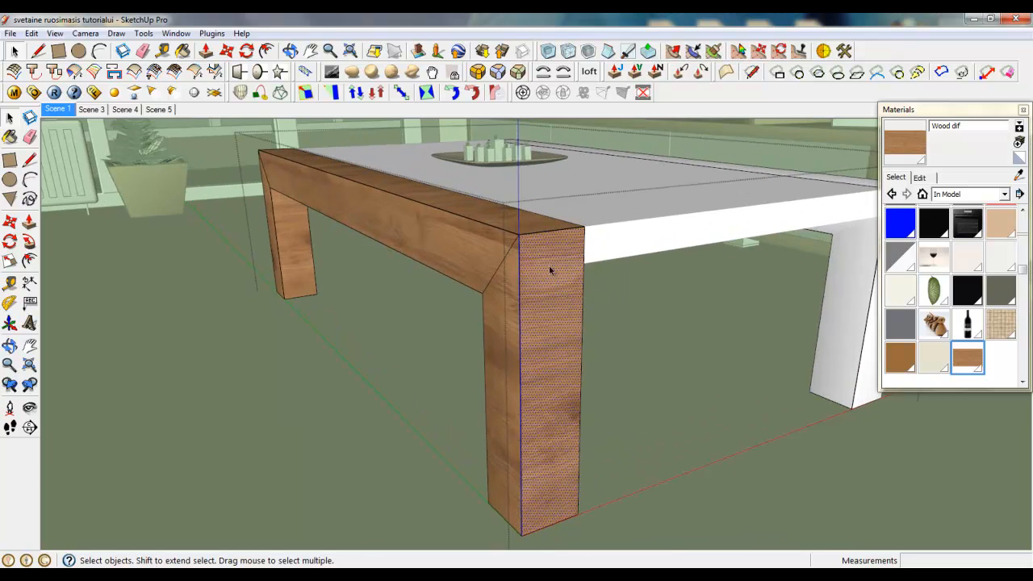
{"action": "left_click", "coordinate": [54, 33]}
{"action": "left_click", "coordinate": [90, 82]}
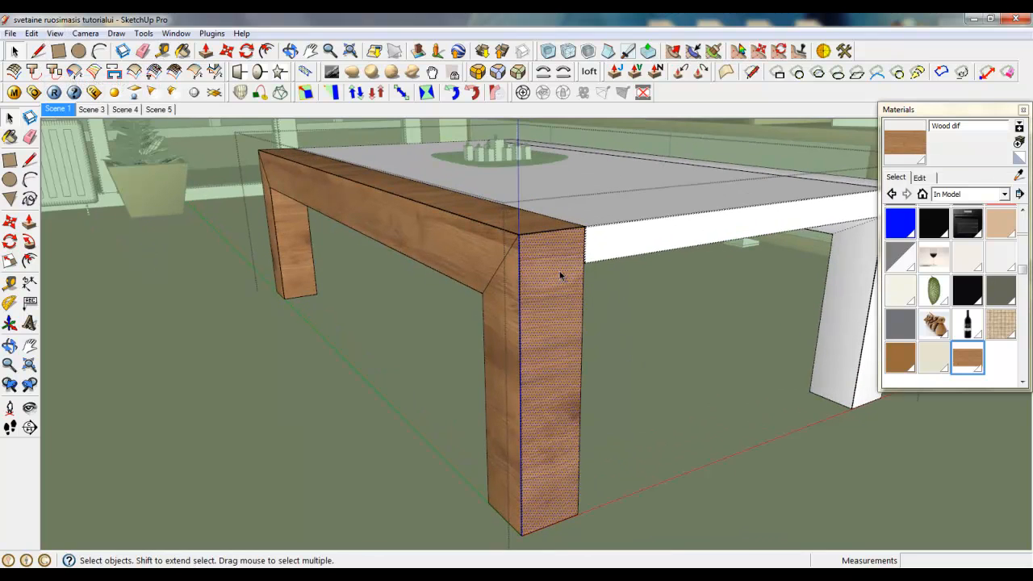
- Rotate the wood texture on the leg's end face so the grain runs vertically along the leg
{"action": "right_click", "coordinate": [550, 247]}
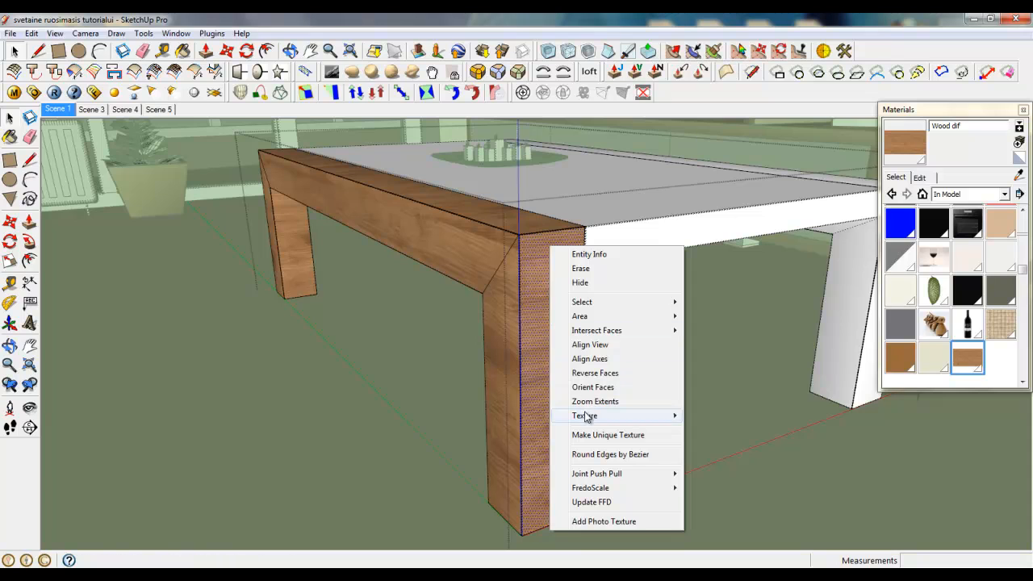
{"action": "mouse_move", "coordinate": [586, 416]}
{"action": "left_click", "coordinate": [717, 417]}
{"action": "right_click", "coordinate": [555, 288]}
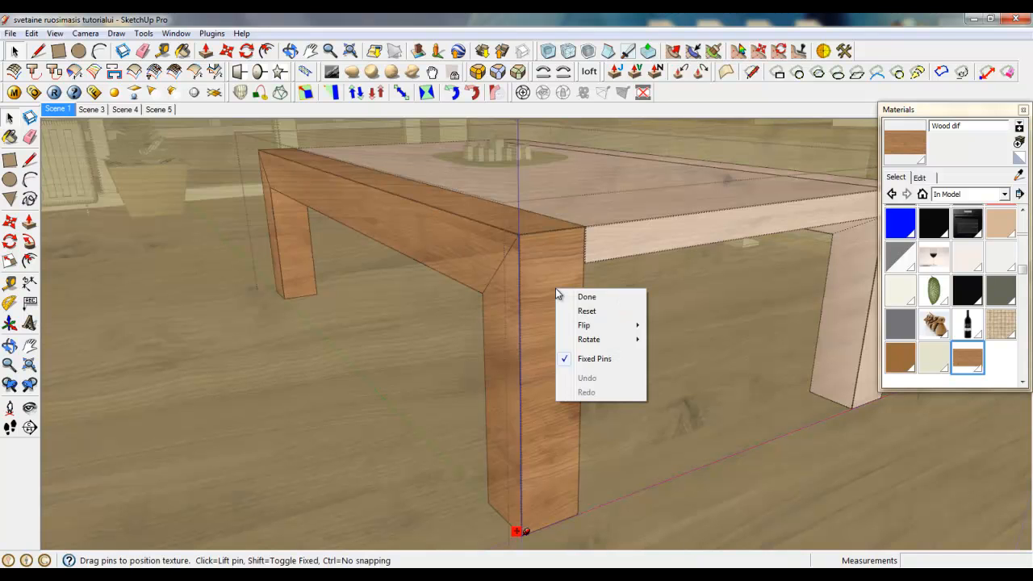
{"action": "mouse_move", "coordinate": [589, 339]}
{"action": "left_click", "coordinate": [687, 341]}
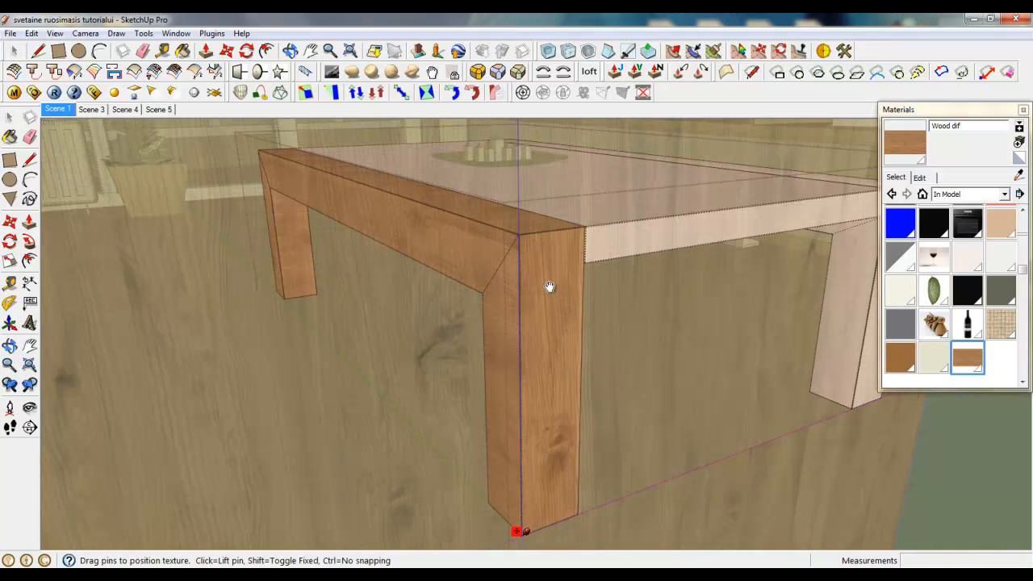
{"action": "right_click", "coordinate": [550, 288]}
{"action": "left_click", "coordinate": [576, 295]}
- Examine the wood grain direction at the mitred joint between the near table leg and the long rail
{"action": "middle_click_drag", "start_coordinate": [576, 296], "coordinate": [650, 340]}
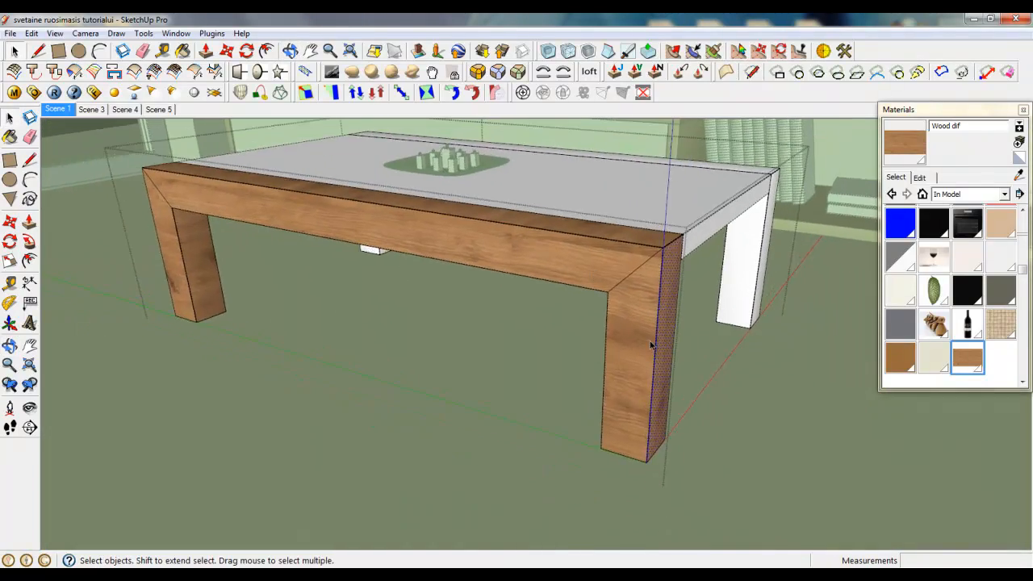
{"action": "scroll", "coordinate": [648, 337], "scroll_direction": "up", "scroll_amount": 3}
{"action": "scroll", "coordinate": [627, 335], "scroll_direction": "down", "scroll_amount": 3}
{"action": "scroll", "coordinate": [642, 224], "scroll_direction": "up", "scroll_amount": 5}
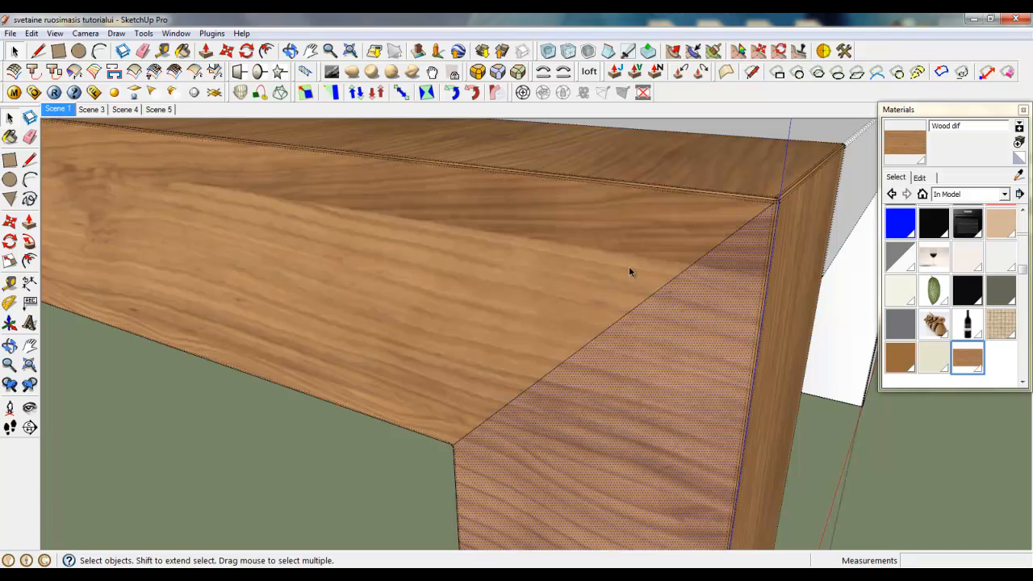
{"action": "left_click", "coordinate": [623, 290]}
{"action": "left_click", "coordinate": [638, 320]}
{"action": "scroll", "coordinate": [530, 211], "scroll_direction": "down", "scroll_amount": 5}
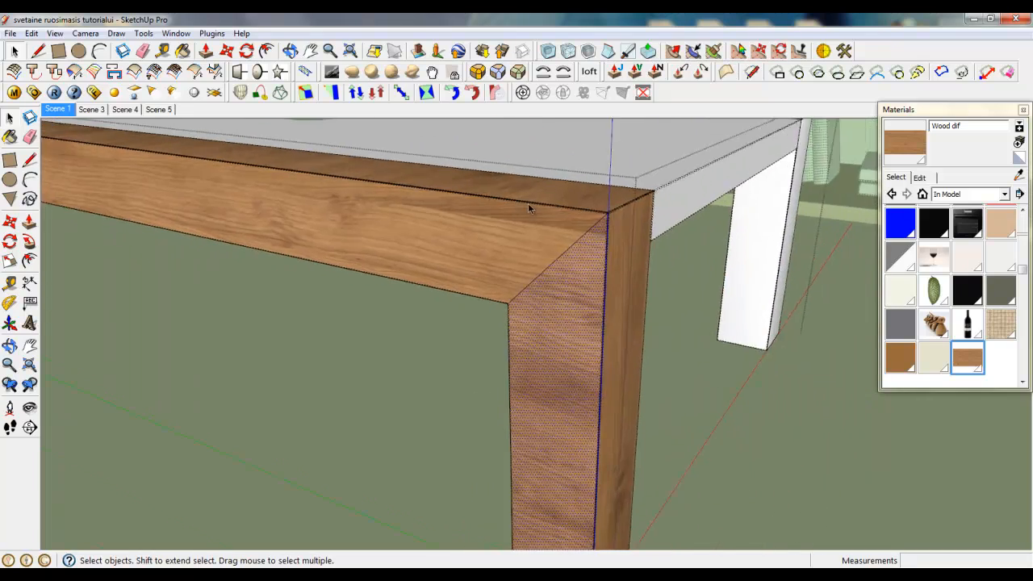
- Sample the vertically oriented Wood dif texture from the leg's end face and paint the leg's adjoining inner face with it
{"action": "left_click", "coordinate": [1018, 174]}
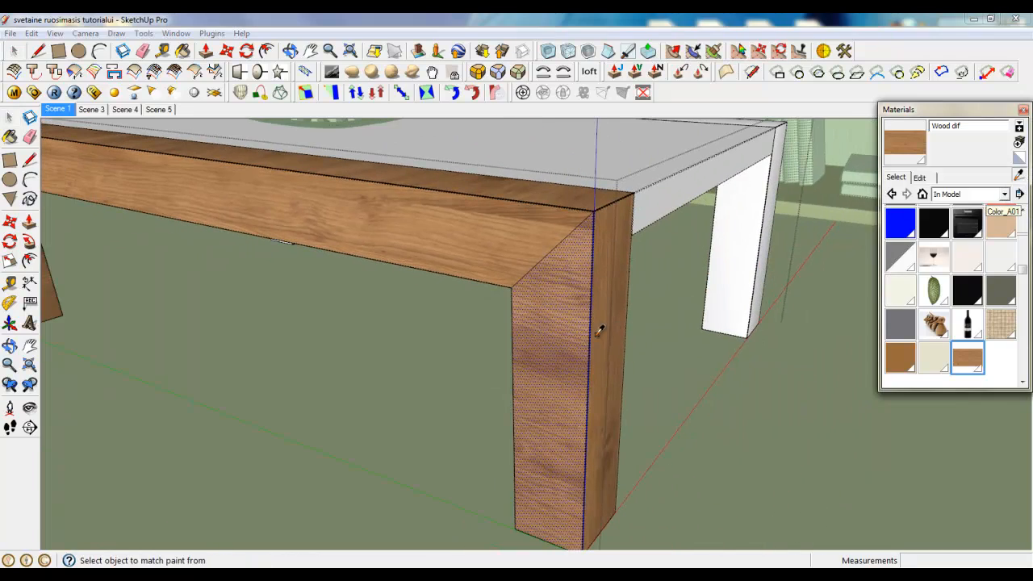
{"action": "scroll", "coordinate": [588, 325], "scroll_direction": "down", "scroll_amount": 4}
{"action": "mouse_move", "coordinate": [583, 337]}
{"action": "middle_mouse_down"}
{"action": "mouse_move", "coordinate": [416, 357]}
{"action": "mouse_move", "coordinate": [426, 365]}
{"action": "mouse_move", "coordinate": [259, 318]}
{"action": "mouse_move", "coordinate": [451, 262]}
{"action": "middle_mouse_up"}
{"action": "scroll", "coordinate": [403, 305], "scroll_direction": "up", "scroll_amount": 3}
{"action": "scroll", "coordinate": [436, 202], "scroll_direction": "up", "scroll_amount": 6}
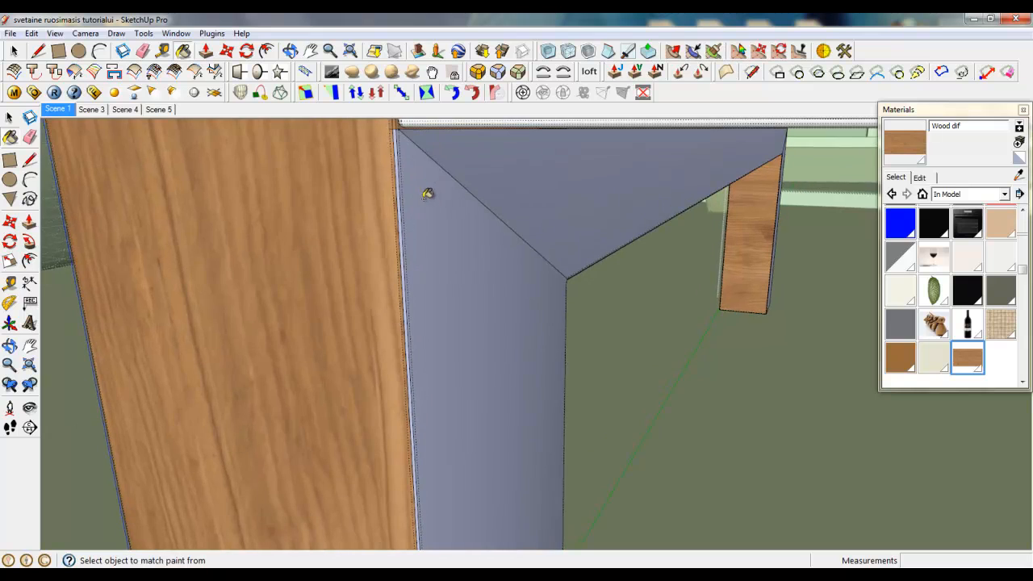
{"action": "left_click", "coordinate": [377, 161]}
{"action": "left_click", "coordinate": [386, 167]}
{"action": "left_click", "coordinate": [452, 203]}
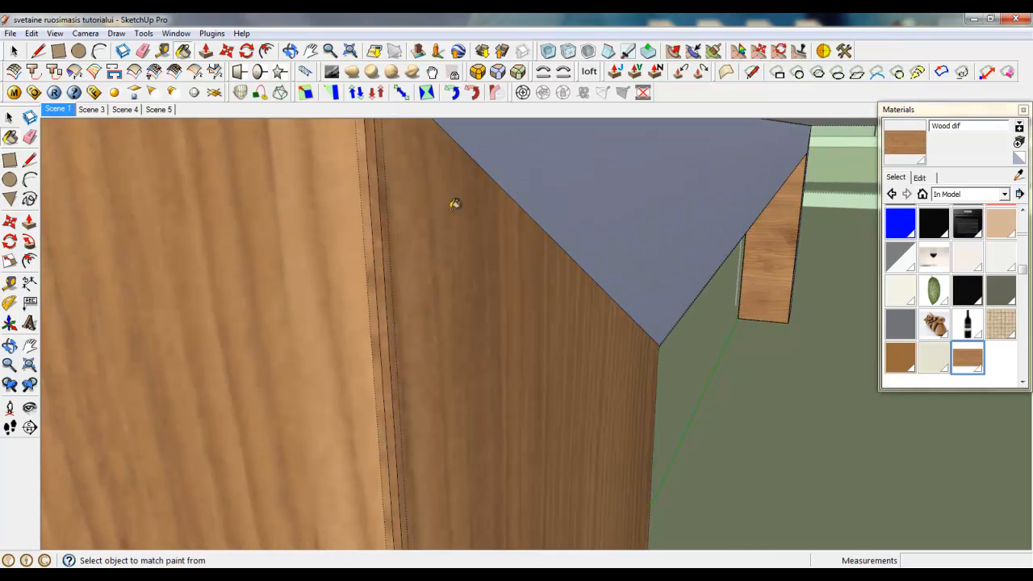
- Paint the remaining thin strips along the leg's vertical edges with the sampled Wood dif texture
{"action": "scroll", "coordinate": [411, 199], "scroll_direction": "down", "scroll_amount": 5}
{"action": "mouse_move", "coordinate": [721, 272]}
{"action": "middle_mouse_down"}
{"action": "mouse_move", "coordinate": [428, 325]}
{"action": "mouse_move", "coordinate": [722, 286]}
{"action": "middle_mouse_up"}
{"action": "scroll", "coordinate": [678, 256], "scroll_direction": "up", "scroll_amount": 5}
{"action": "scroll", "coordinate": [530, 298], "scroll_direction": "up", "scroll_amount": 3}
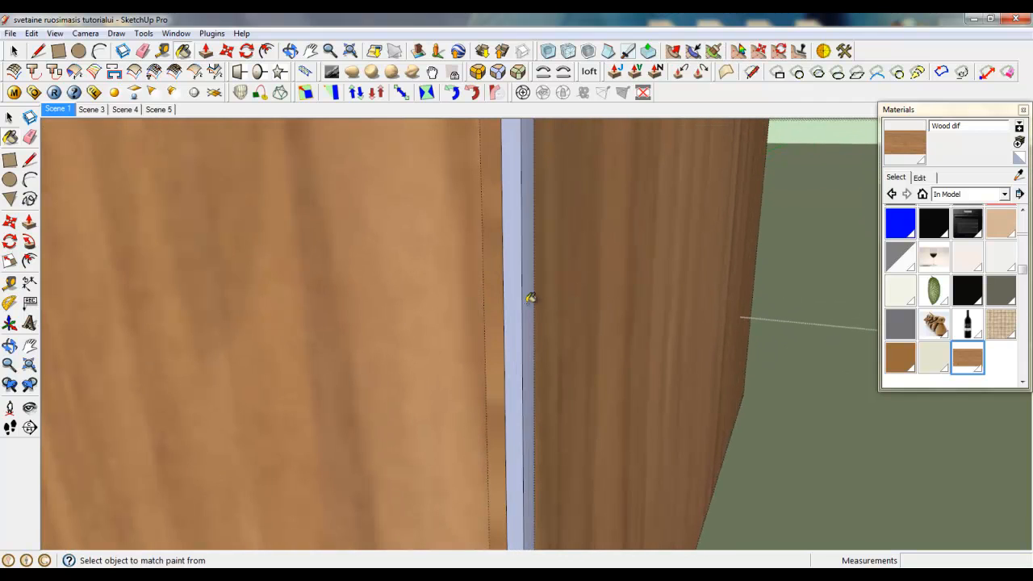
{"action": "mouse_move", "coordinate": [533, 300]}
{"action": "middle_mouse_down"}
{"action": "mouse_move", "coordinate": [457, 376]}
{"action": "mouse_move", "coordinate": [133, 417]}
{"action": "mouse_move", "coordinate": [387, 405]}
{"action": "middle_mouse_up"}
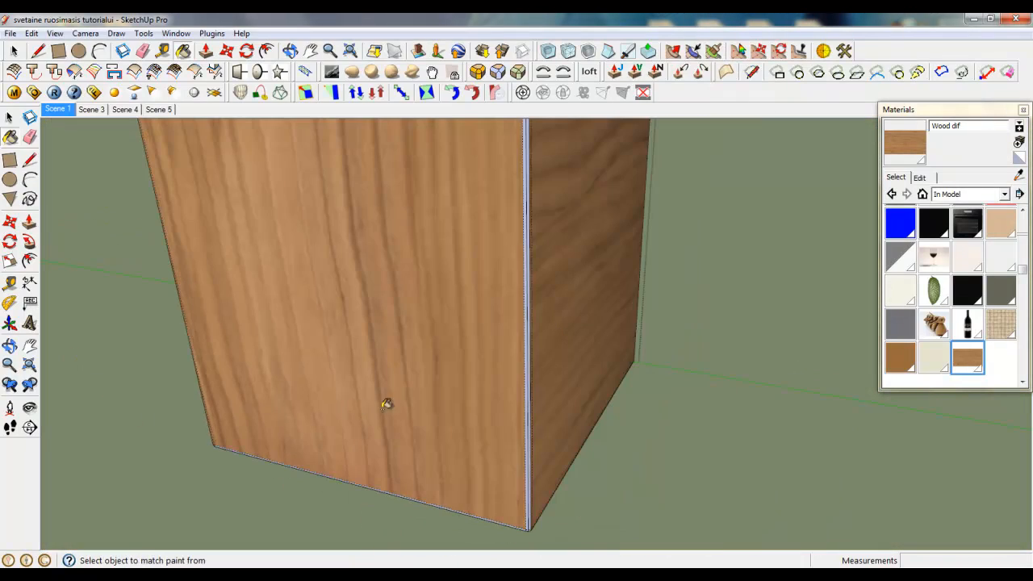
{"action": "scroll", "coordinate": [517, 375], "scroll_direction": "up", "scroll_amount": 2}
{"action": "middle_click_drag", "start_coordinate": [540, 362], "coordinate": [304, 452]}
{"action": "left_click", "coordinate": [521, 412]}
{"action": "scroll", "coordinate": [521, 412], "scroll_direction": "down", "scroll_amount": 3}
{"action": "scroll", "coordinate": [304, 452], "scroll_direction": "down", "scroll_amount": 2}
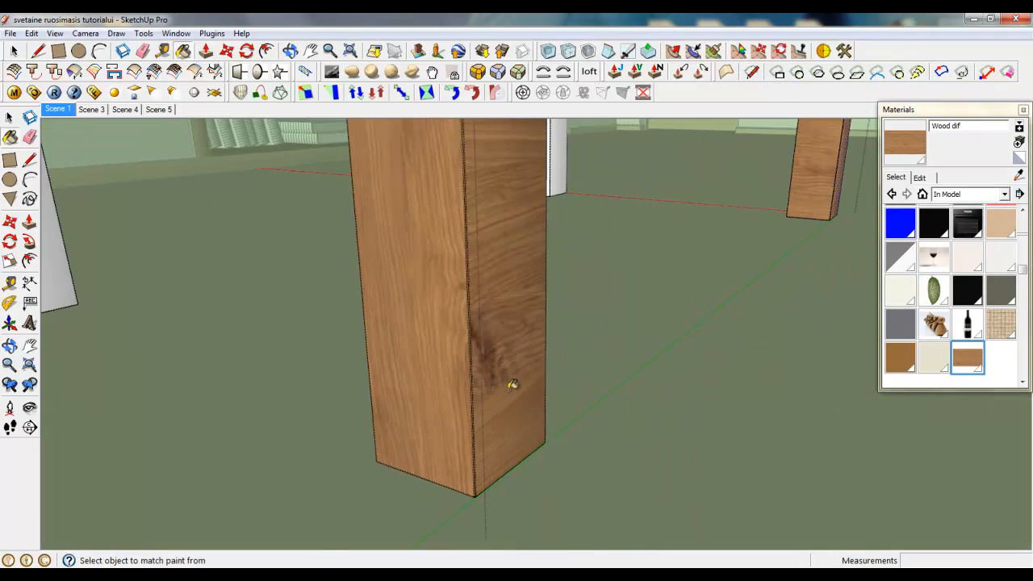
{"action": "left_click", "coordinate": [511, 387]}
- Open the coffee table's top slab group and paint the slab with the Kitchen white material
{"action": "scroll", "coordinate": [511, 388], "scroll_direction": "down", "scroll_amount": 1}
{"action": "scroll", "coordinate": [672, 362], "scroll_direction": "down", "scroll_amount": 5}
{"action": "mouse_move", "coordinate": [645, 251]}
{"action": "middle_mouse_down"}
{"action": "mouse_move", "coordinate": [604, 320]}
{"action": "mouse_move", "coordinate": [491, 229]}
{"action": "mouse_move", "coordinate": [185, 269]}
{"action": "mouse_move", "coordinate": [176, 242]}
{"action": "mouse_move", "coordinate": [302, 277]}
{"action": "mouse_move", "coordinate": [398, 334]}
{"action": "mouse_move", "coordinate": [560, 339]}
{"action": "mouse_move", "coordinate": [442, 345]}
{"action": "mouse_move", "coordinate": [449, 302]}
{"action": "middle_mouse_up"}
{"action": "scroll", "coordinate": [176, 242], "scroll_direction": "down", "scroll_amount": 5}
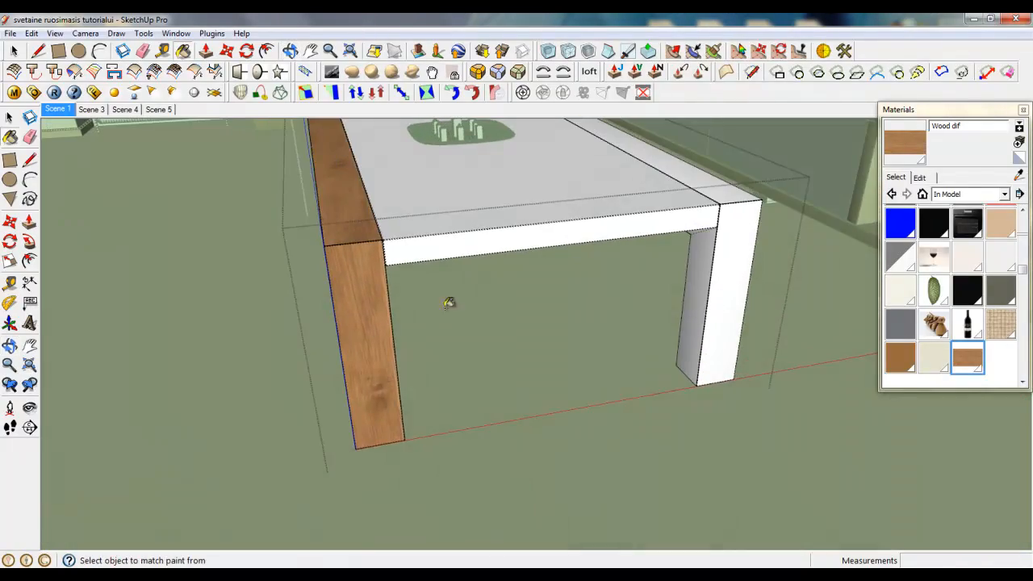
{"action": "middle_click_drag", "start_coordinate": [787, 379], "coordinate": [485, 238]}
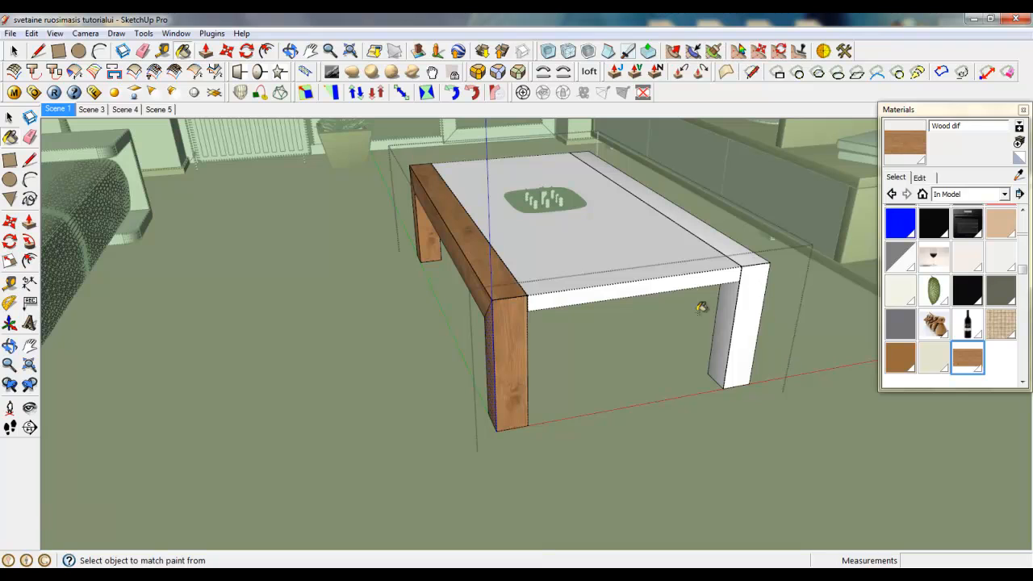
{"action": "left_click", "coordinate": [11, 50]}
{"action": "double_click", "coordinate": [618, 271]}
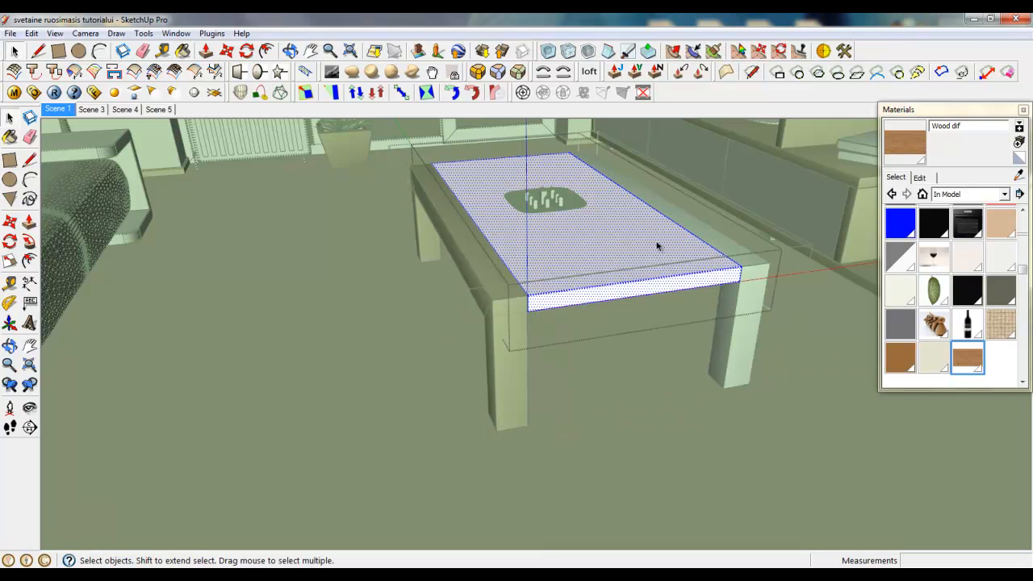
{"action": "scroll", "coordinate": [615, 222], "scroll_direction": "up", "scroll_amount": 3}
{"action": "scroll", "coordinate": [699, 432], "scroll_direction": "down", "scroll_amount": 2}
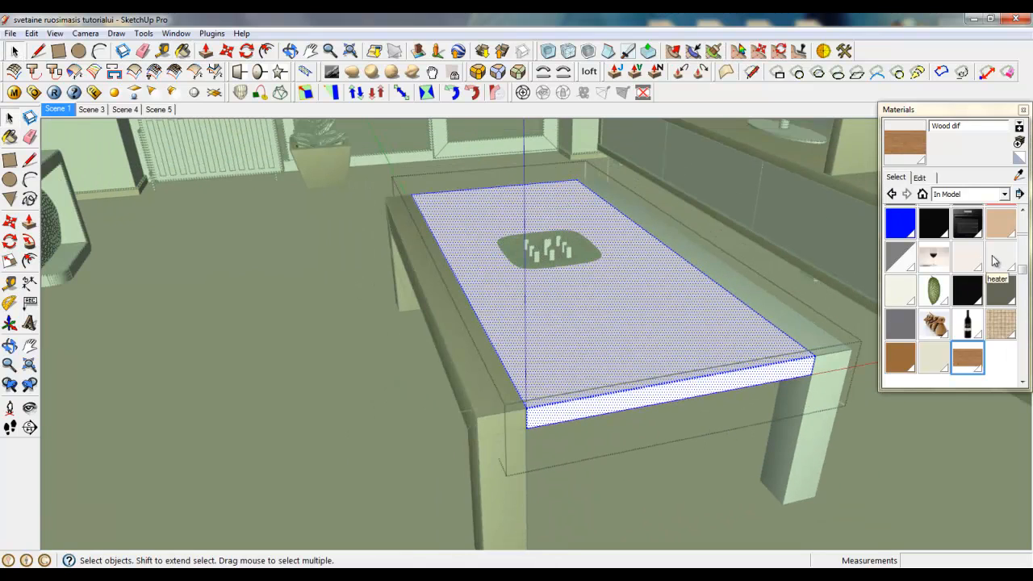
{"action": "scroll", "coordinate": [1022, 274], "scroll_direction": "up", "scroll_amount": 1}
{"action": "left_click", "coordinate": [900, 310]}
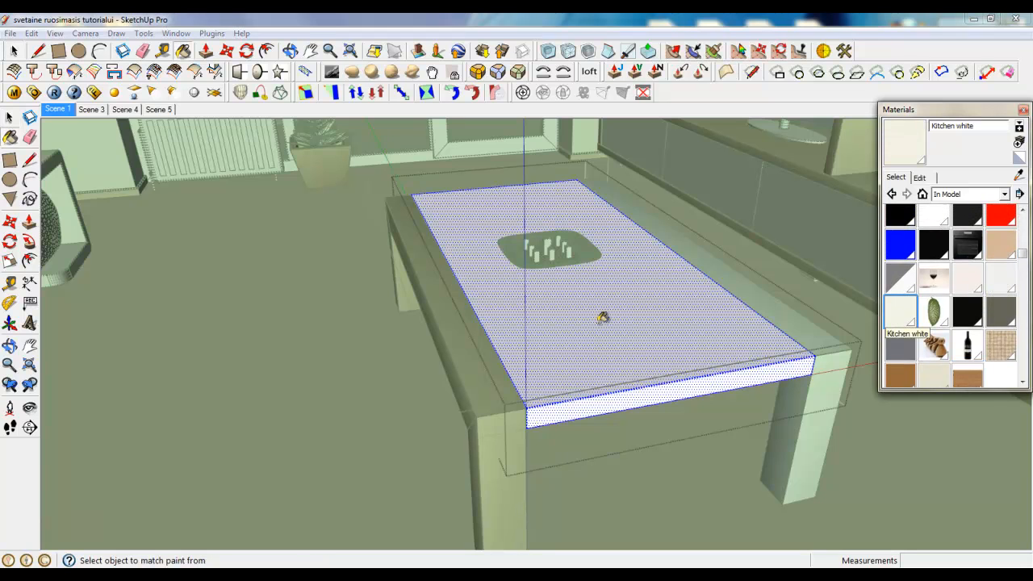
- Close the tabletop group and the enclosing coffee table group
{"action": "left_click", "coordinate": [16, 53]}
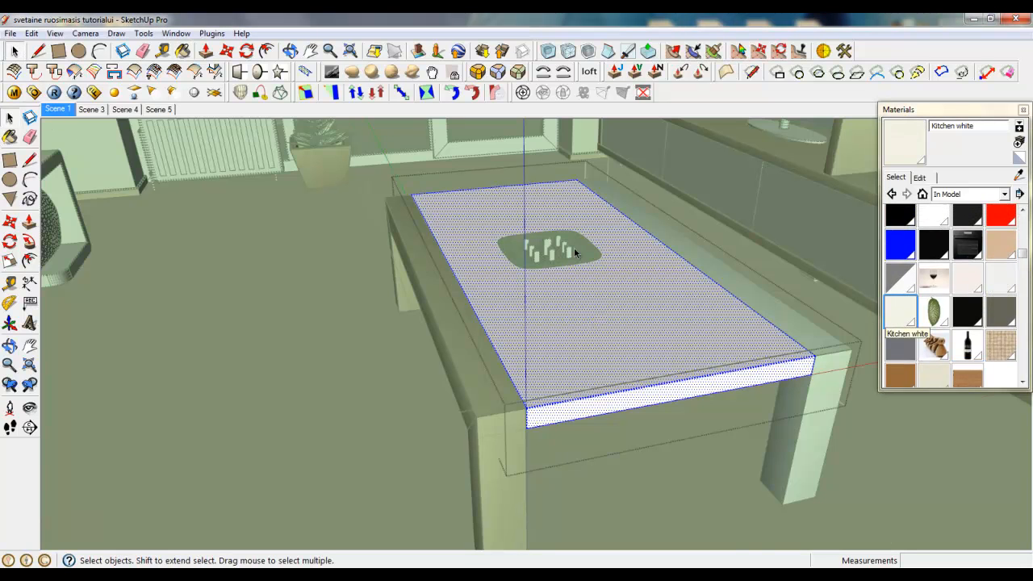
{"action": "scroll", "coordinate": [574, 245], "scroll_direction": "up", "scroll_amount": 3}
{"action": "right_click", "coordinate": [688, 165]}
{"action": "left_click", "coordinate": [709, 176]}
{"action": "right_click", "coordinate": [649, 160]}
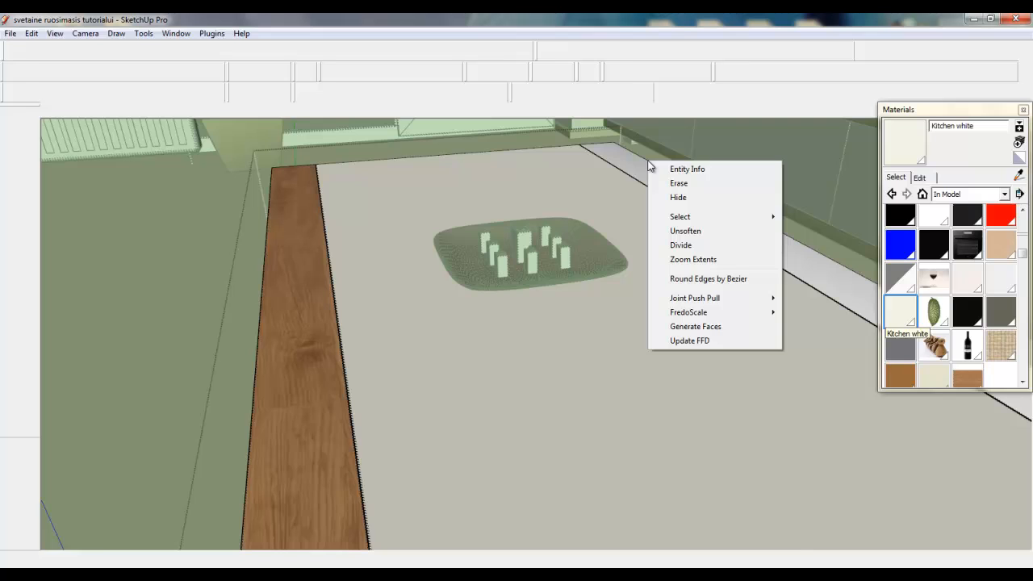
{"action": "right_click", "coordinate": [593, 131]}
{"action": "left_click", "coordinate": [611, 140]}
- Load the Rubber - White_Translucency.vismat material from the Rubber folder of the vismat collection into the V-Ray scene materials
{"action": "scroll", "coordinate": [511, 209], "scroll_direction": "up", "scroll_amount": 2}
{"action": "scroll", "coordinate": [533, 355], "scroll_direction": "up", "scroll_amount": 2}
{"action": "scroll", "coordinate": [516, 347], "scroll_direction": "up", "scroll_amount": 2}
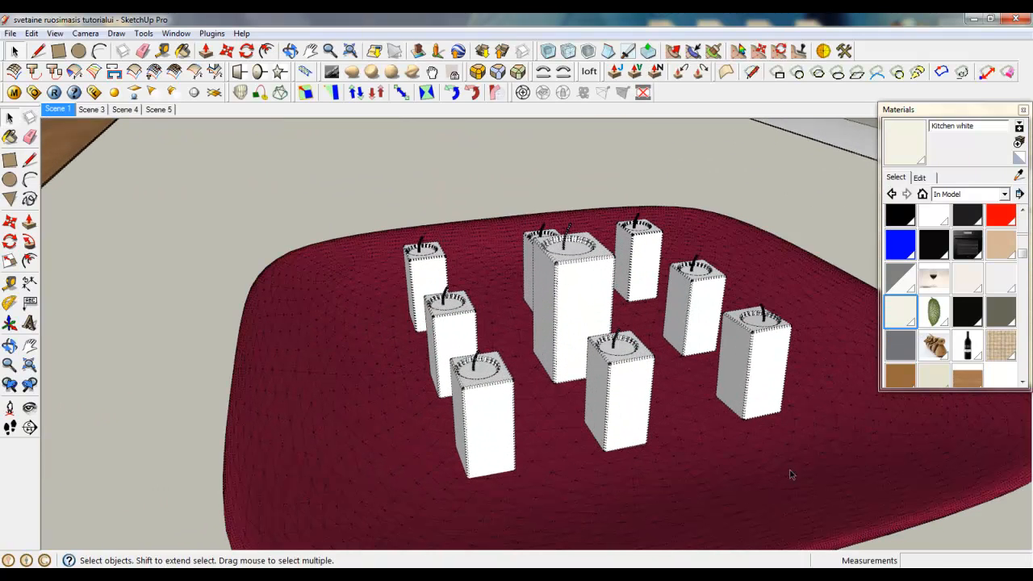
{"action": "left_click", "coordinate": [13, 94]}
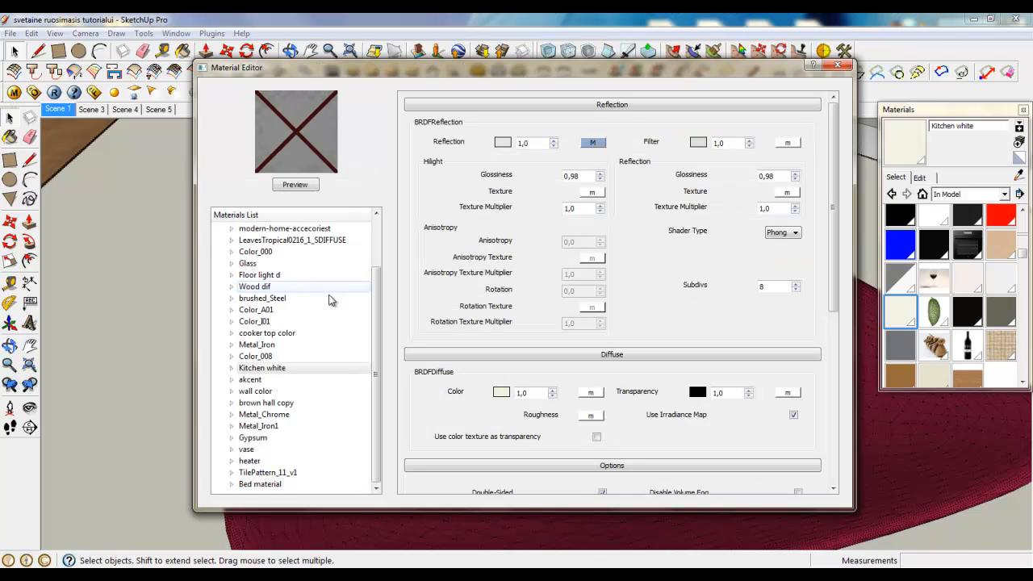
{"action": "scroll", "coordinate": [328, 266], "scroll_direction": "up", "scroll_amount": 4}
{"action": "right_click", "coordinate": [266, 229]}
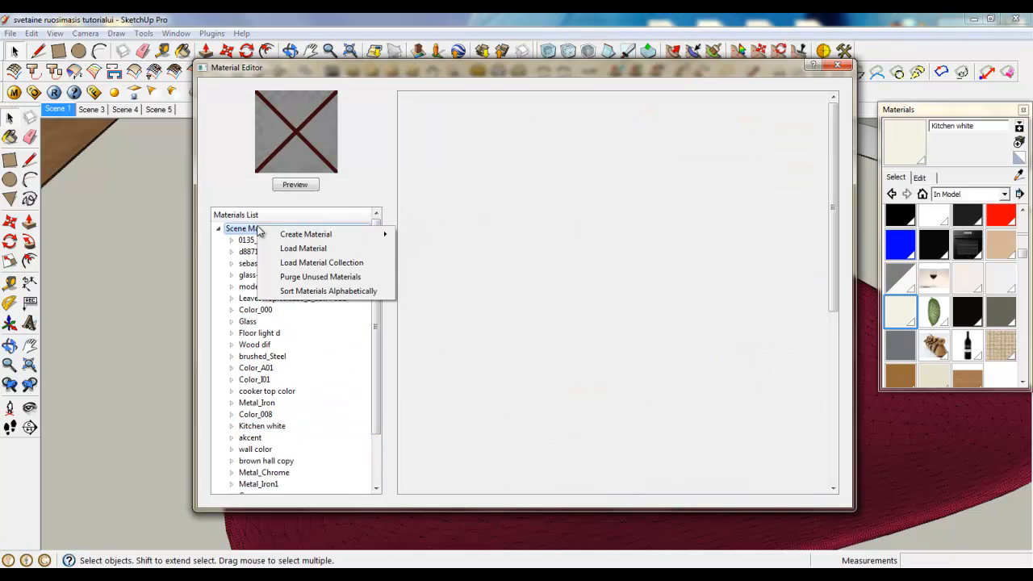
{"action": "left_click", "coordinate": [299, 247]}
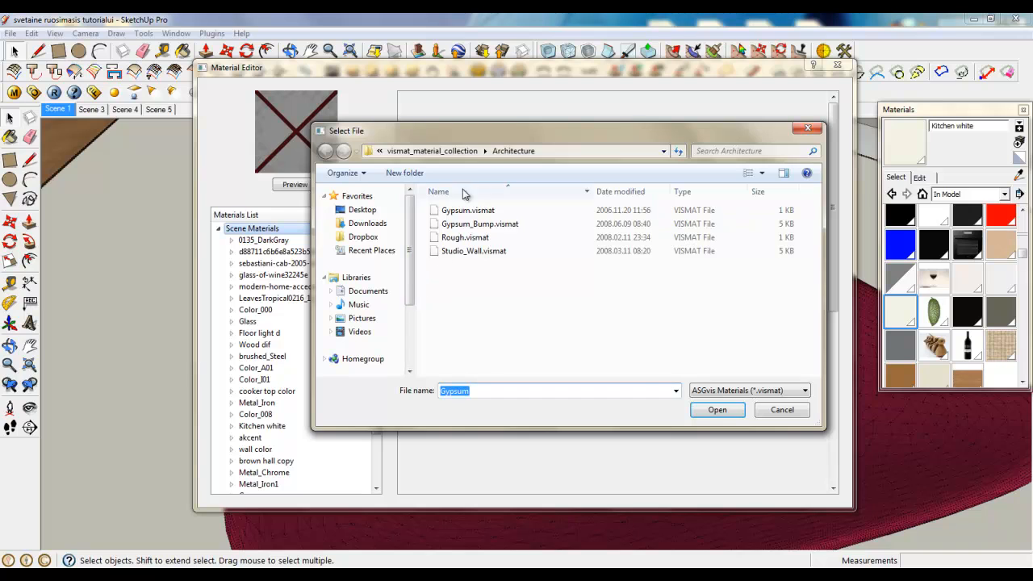
{"action": "left_click", "coordinate": [453, 152]}
{"action": "left_click", "coordinate": [477, 372]}
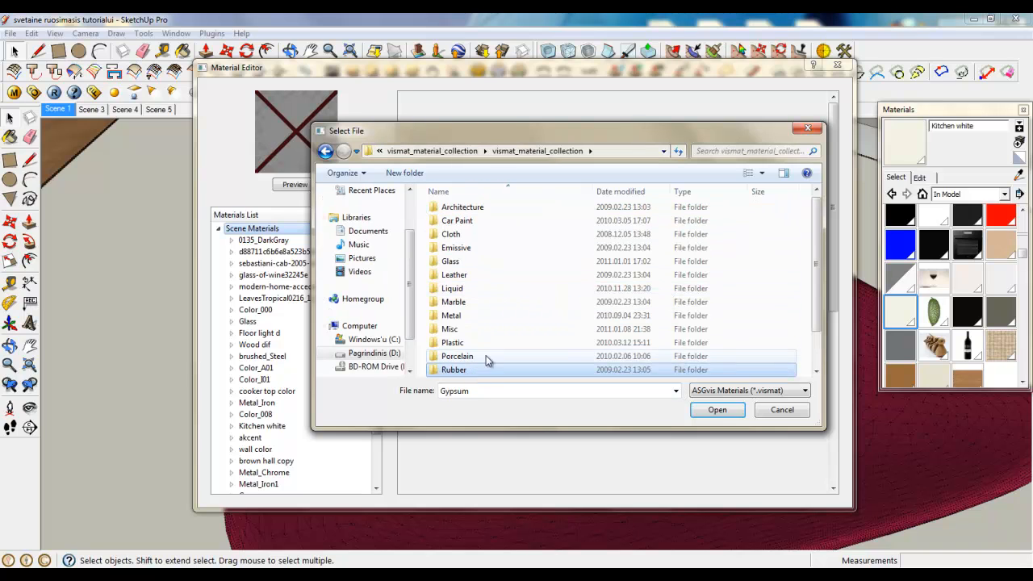
{"action": "scroll", "coordinate": [484, 347], "scroll_direction": "down", "scroll_amount": 1}
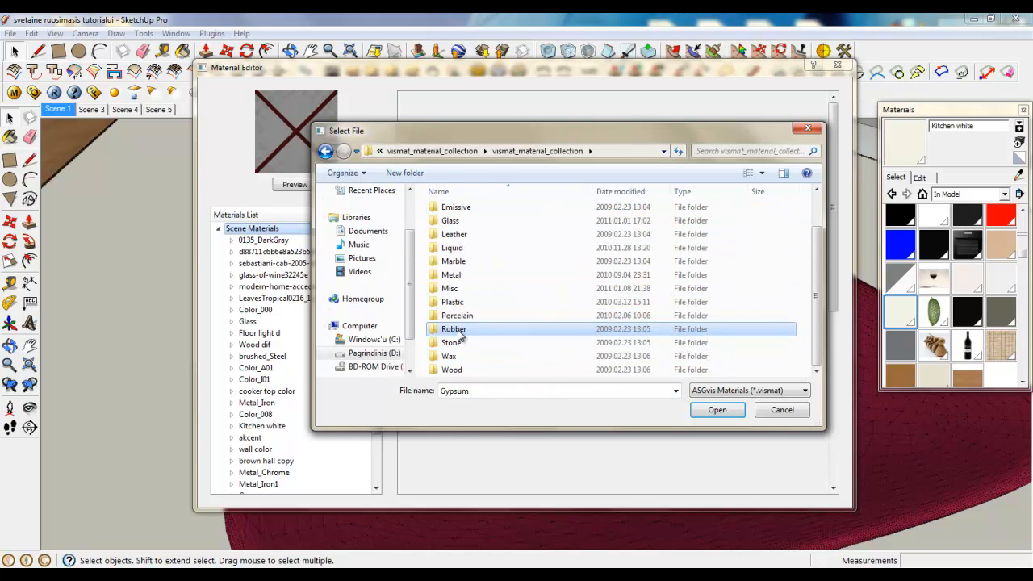
{"action": "double_click", "coordinate": [458, 330]}
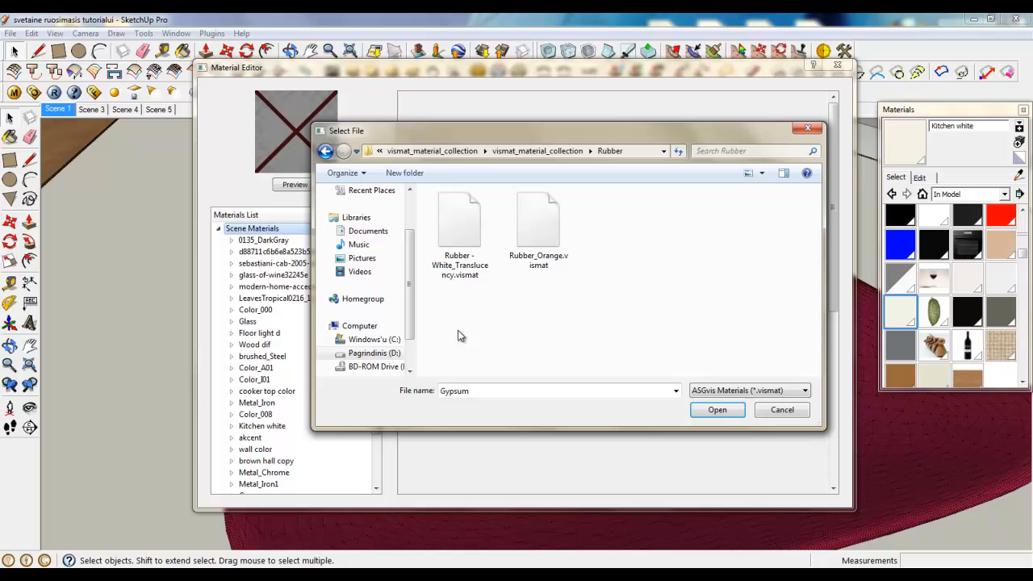
{"action": "double_click", "coordinate": [465, 275]}
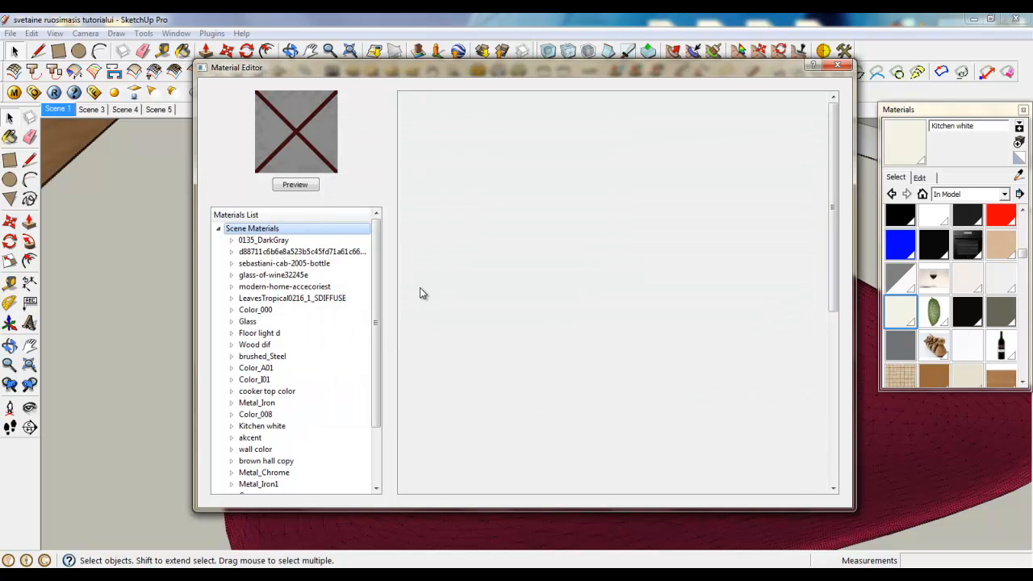
- Change the diffuse color of Rubber_White_Translucency to pale yellow and close the material editor
{"action": "left_click_drag", "start_coordinate": [376, 327], "coordinate": [376, 422]}
{"action": "left_click", "coordinate": [274, 484]}
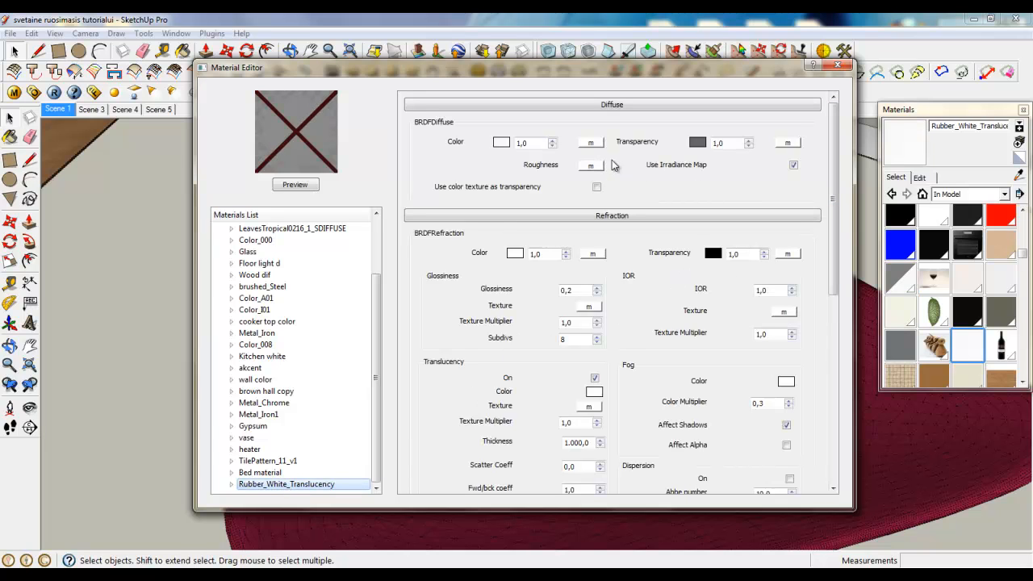
{"action": "left_click", "coordinate": [502, 144]}
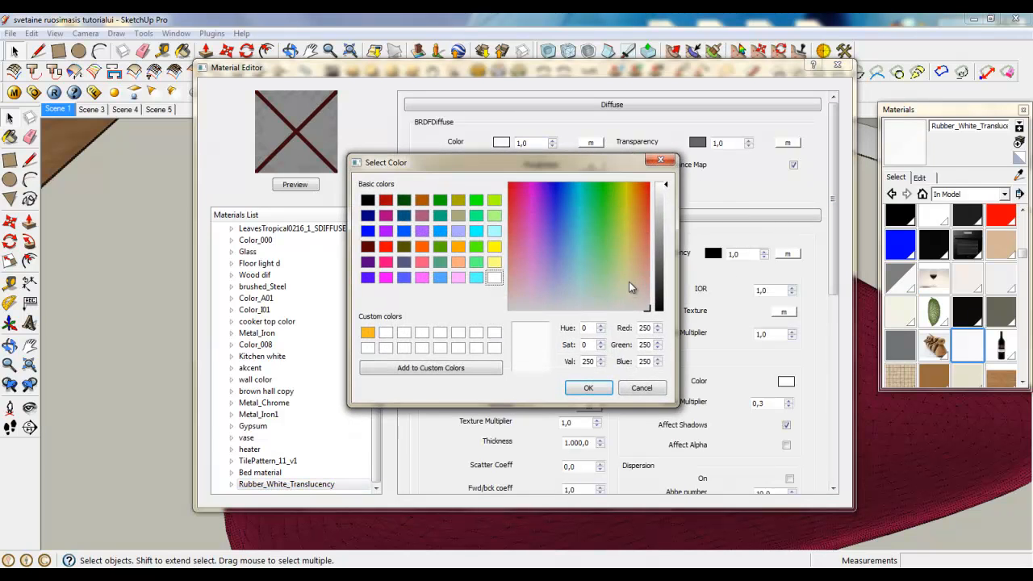
{"action": "left_click", "coordinate": [629, 281]}
{"action": "left_click", "coordinate": [588, 388]}
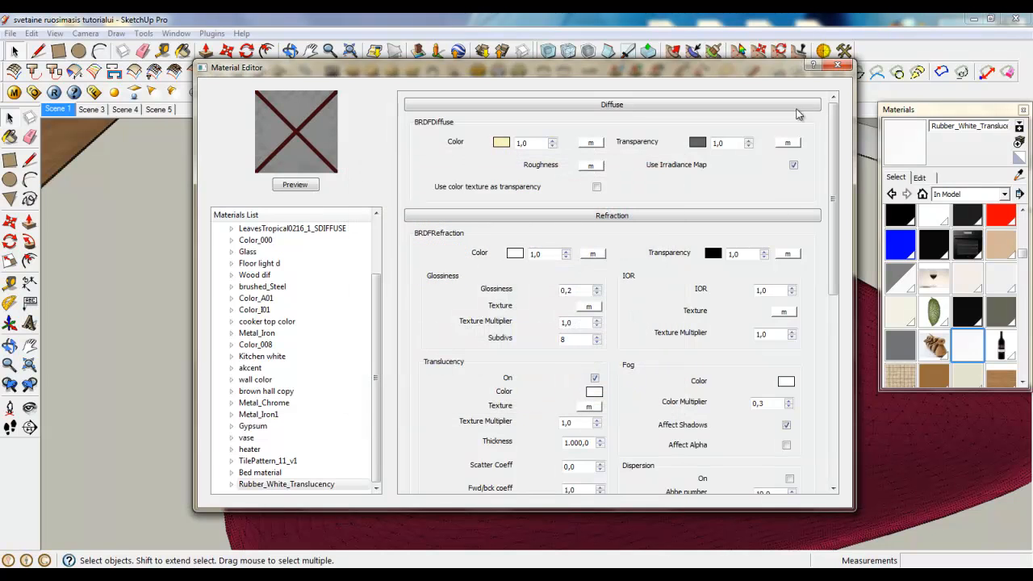
{"action": "left_click", "coordinate": [838, 64]}
- Paint the candles on the red tray with the Rubber_White_Translucency material
{"action": "left_click", "coordinate": [967, 347]}
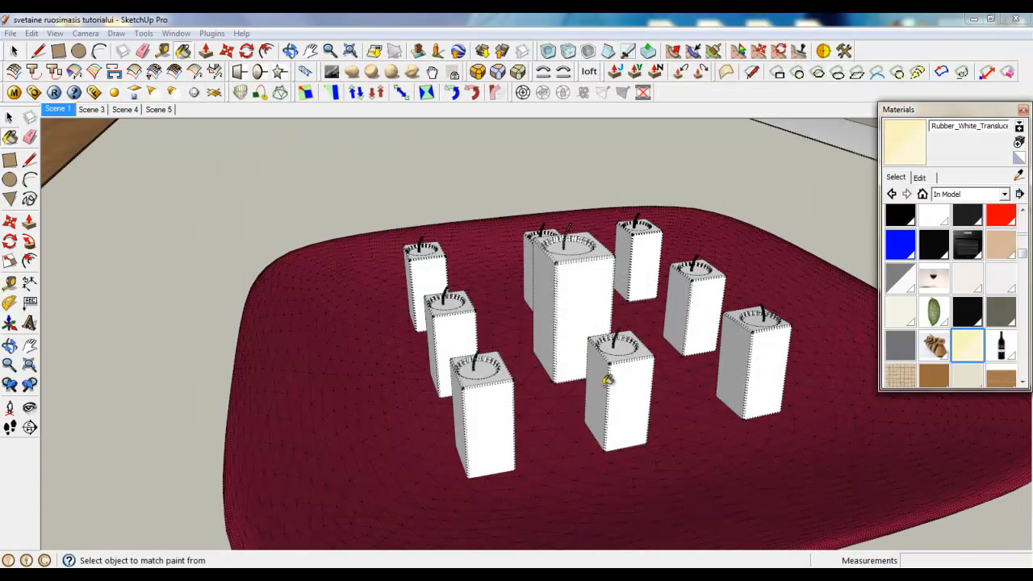
{"action": "left_click", "coordinate": [493, 410]}
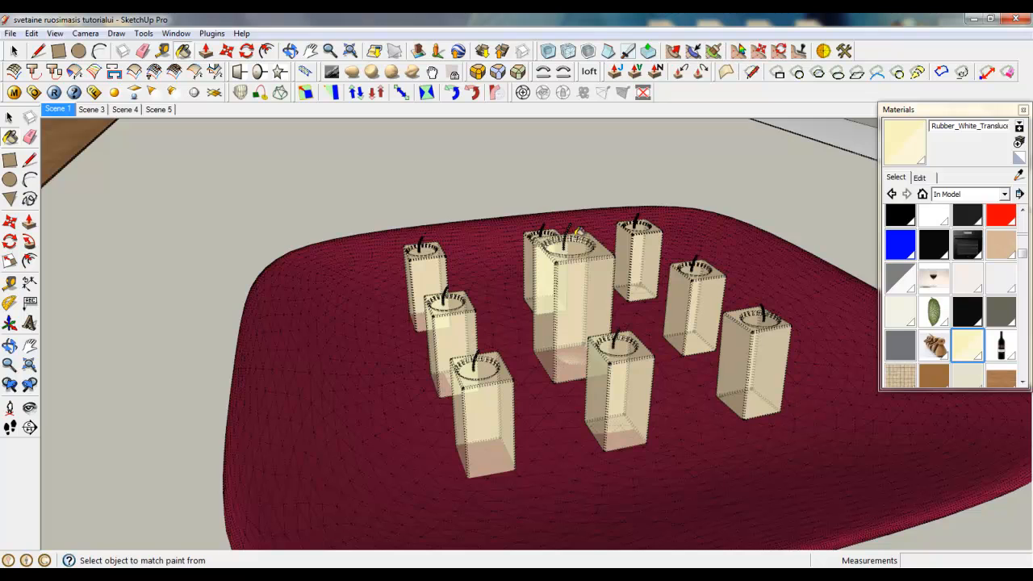
{"action": "left_click", "coordinate": [10, 51]}
- Select the candle tray group and inspect it on the coffee table
{"action": "scroll", "coordinate": [452, 311], "scroll_direction": "down", "scroll_amount": 5}
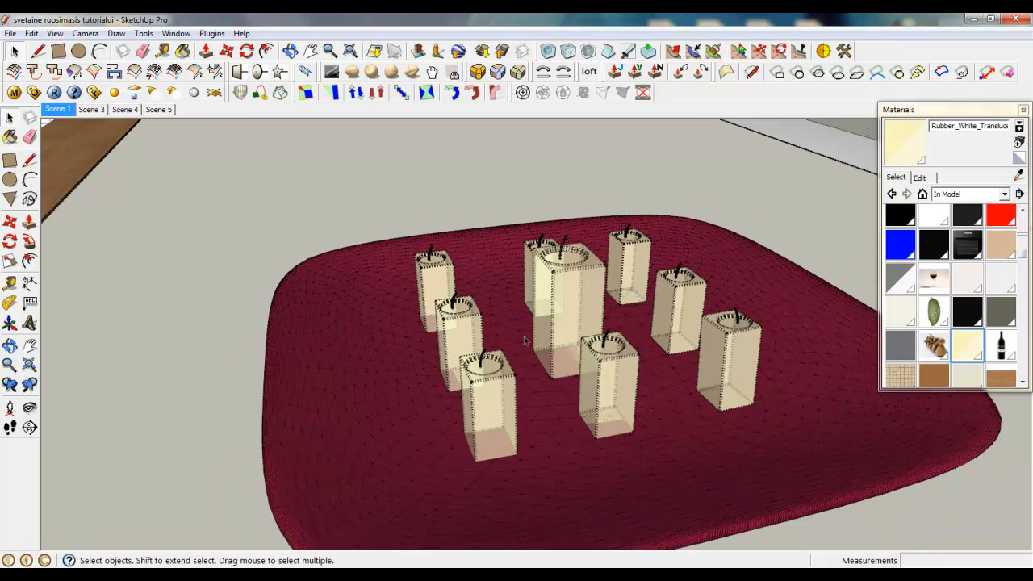
{"action": "left_click", "coordinate": [451, 311]}
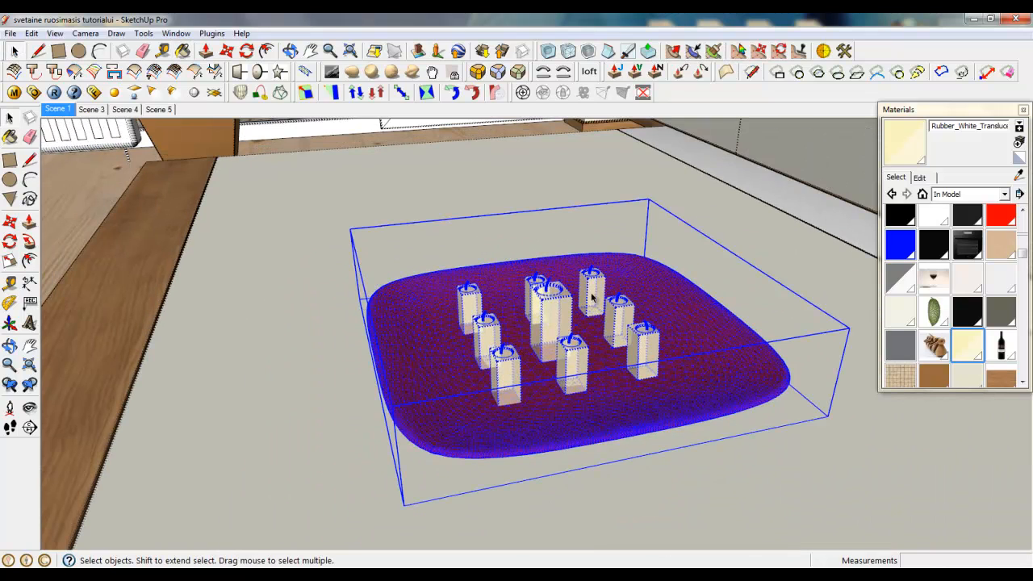
{"action": "scroll", "coordinate": [488, 383], "scroll_direction": "down", "scroll_amount": 3}
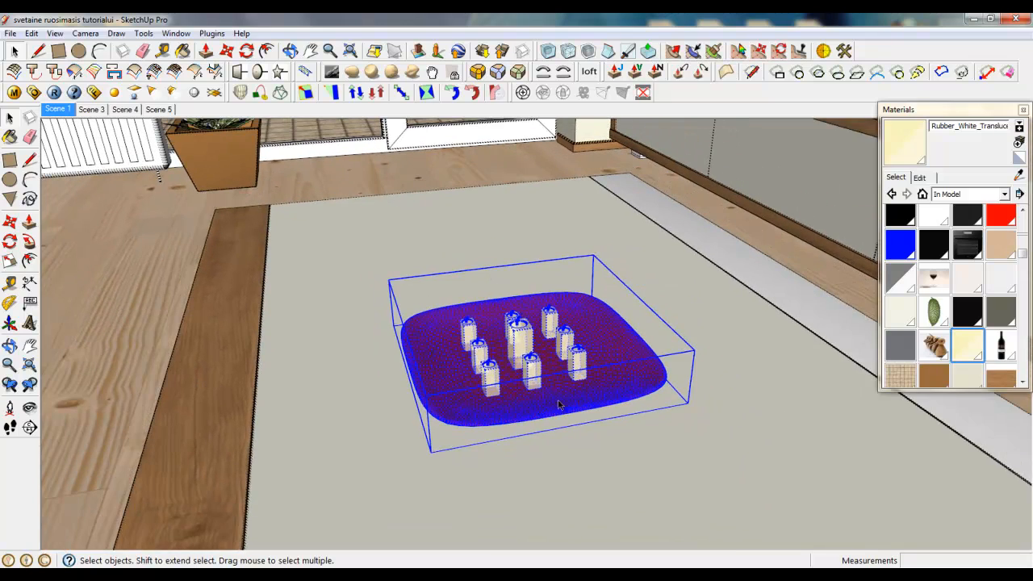
{"action": "scroll", "coordinate": [303, 287], "scroll_direction": "down", "scroll_amount": 4}
{"action": "scroll", "coordinate": [723, 507], "scroll_direction": "up", "scroll_amount": 1}
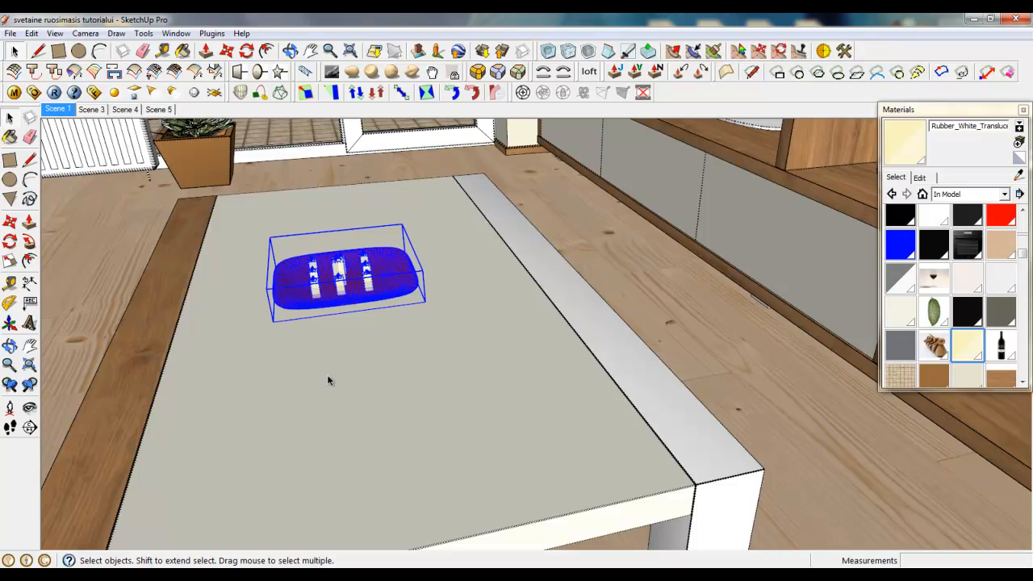
{"action": "scroll", "coordinate": [327, 380], "scroll_direction": "down", "scroll_amount": 3}
{"action": "scroll", "coordinate": [654, 160], "scroll_direction": "up", "scroll_amount": 4}
{"action": "scroll", "coordinate": [514, 181], "scroll_direction": "down", "scroll_amount": 2}
- Turn off hidden geometry display for the row of bird figurines on the wooden wall unit
{"action": "middle_click_drag", "start_coordinate": [522, 255], "coordinate": [862, 281]}
{"action": "scroll", "coordinate": [634, 249], "scroll_direction": "down", "scroll_amount": 2}
{"action": "scroll", "coordinate": [775, 173], "scroll_direction": "up", "scroll_amount": 4}
{"action": "middle_click_drag", "start_coordinate": [492, 347], "coordinate": [590, 312]}
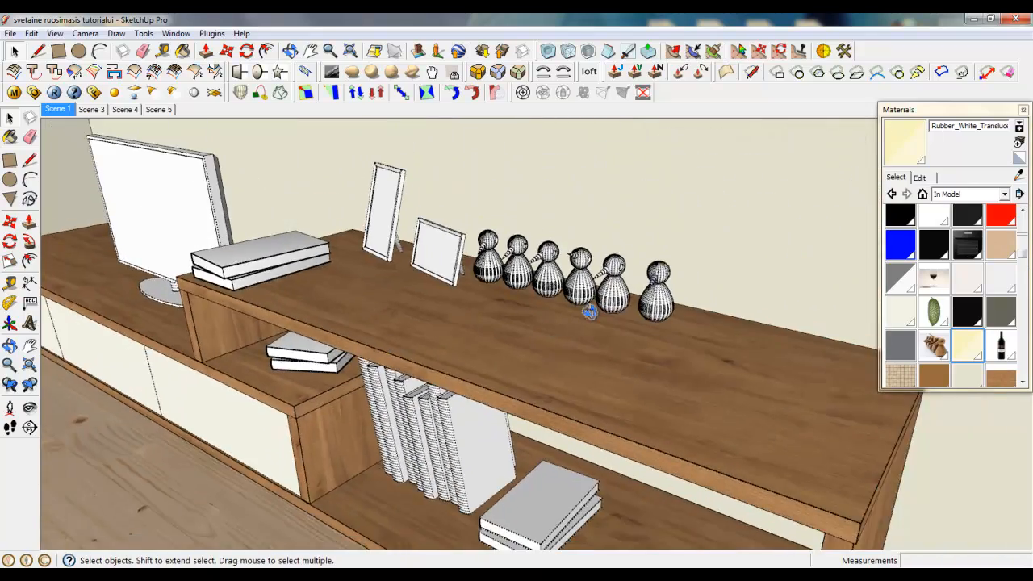
{"action": "scroll", "coordinate": [658, 278], "scroll_direction": "up", "scroll_amount": 4}
{"action": "scroll", "coordinate": [747, 316], "scroll_direction": "up", "scroll_amount": 3}
{"action": "middle_click_drag", "start_coordinate": [583, 354], "coordinate": [557, 442]}
{"action": "scroll", "coordinate": [566, 450], "scroll_direction": "down", "scroll_amount": 2}
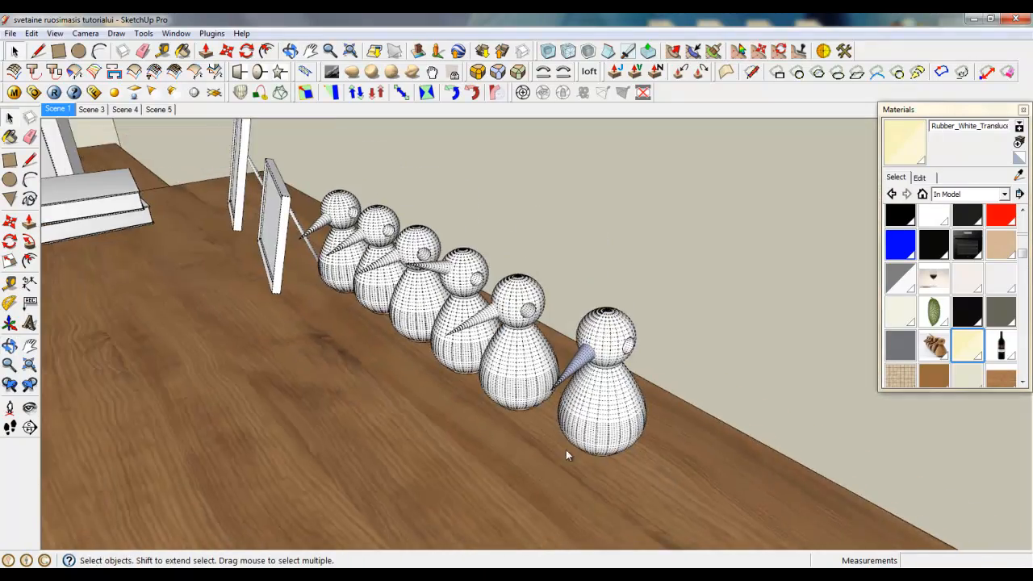
{"action": "scroll", "coordinate": [566, 452], "scroll_direction": "up", "scroll_amount": 4}
{"action": "left_click", "coordinate": [55, 33]}
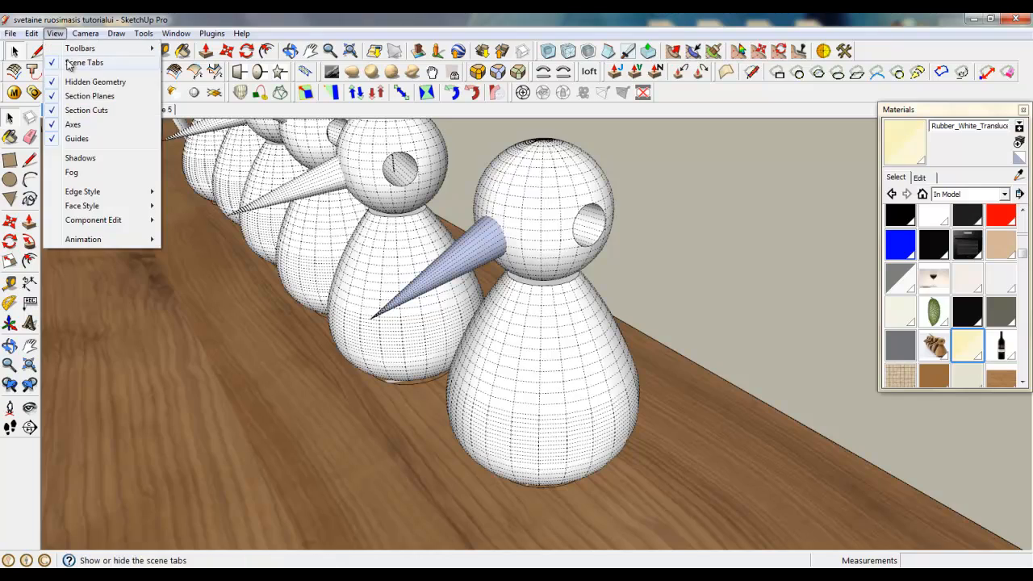
{"action": "left_click", "coordinate": [81, 81]}
- Open the nearest bird figurine's group, select its body and start importing an image as a texture from the Textures folder
{"action": "triple_click", "coordinate": [531, 365]}
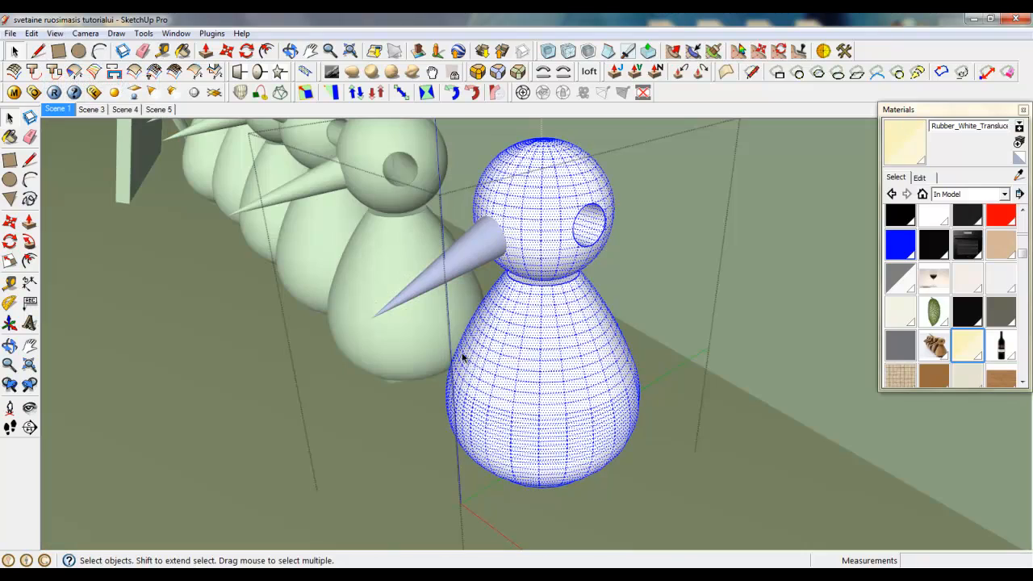
{"action": "scroll", "coordinate": [684, 478], "scroll_direction": "down", "scroll_amount": 2}
{"action": "scroll", "coordinate": [652, 461], "scroll_direction": "up", "scroll_amount": 1}
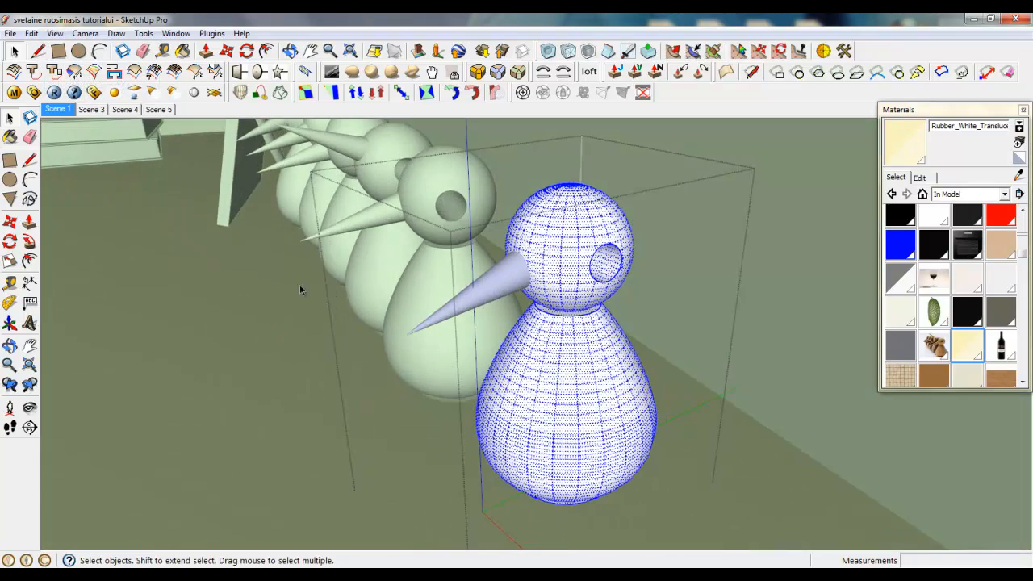
{"action": "left_click", "coordinate": [10, 33]}
{"action": "left_click", "coordinate": [55, 234]}
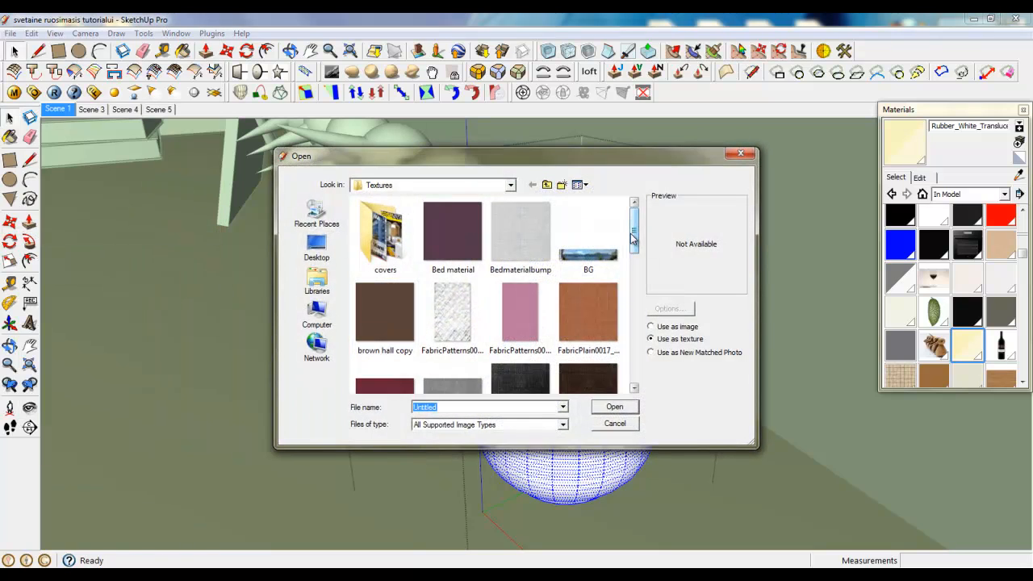
- Import the "Wood bathroom accesories" image as a texture and place it on the front bird figure's body
{"action": "left_click_drag", "start_coordinate": [635, 241], "coordinate": [635, 379]}
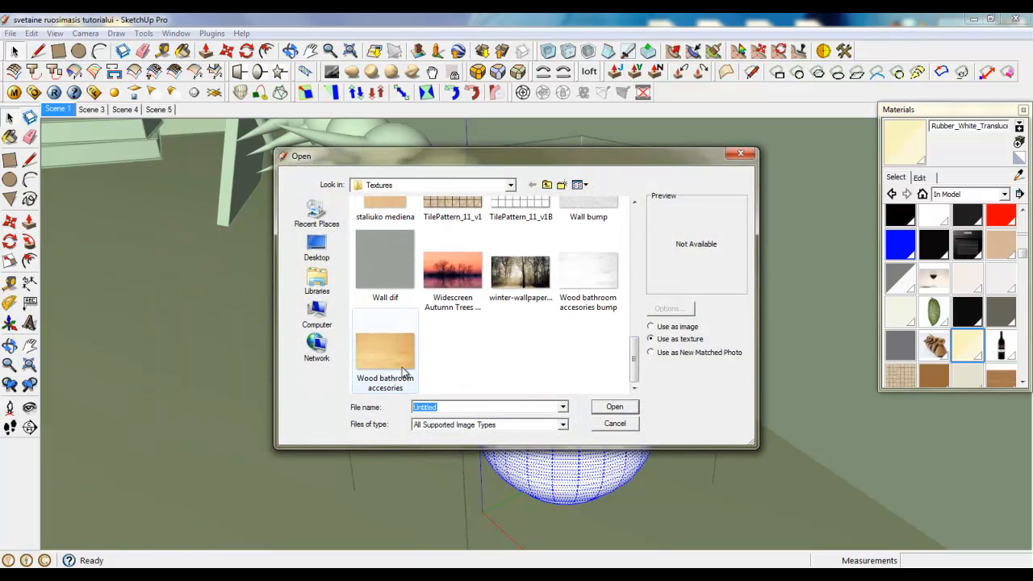
{"action": "double_click", "coordinate": [391, 358]}
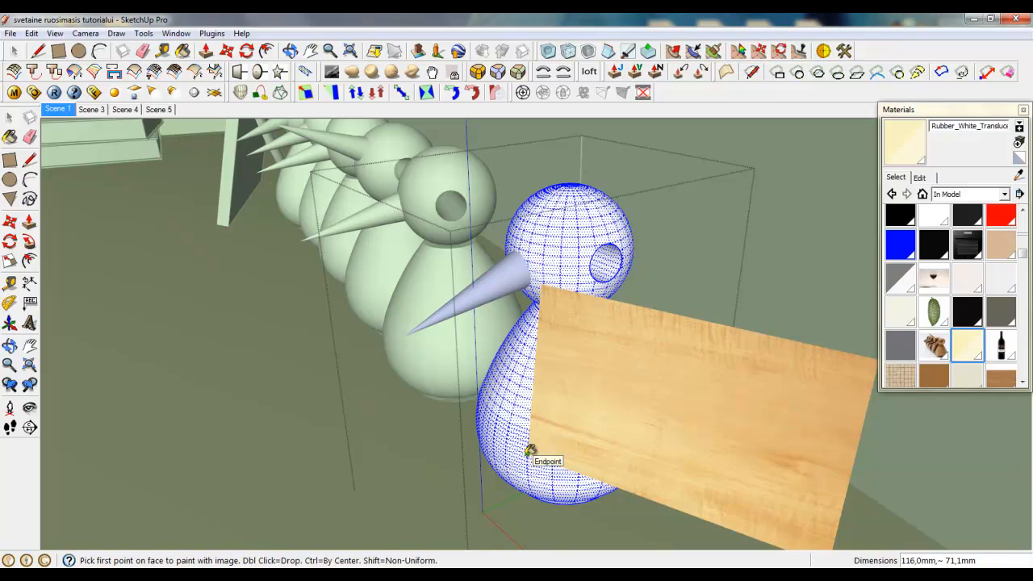
{"action": "left_click", "coordinate": [526, 456]}
{"action": "scroll", "coordinate": [817, 323], "scroll_direction": "down", "scroll_amount": 2}
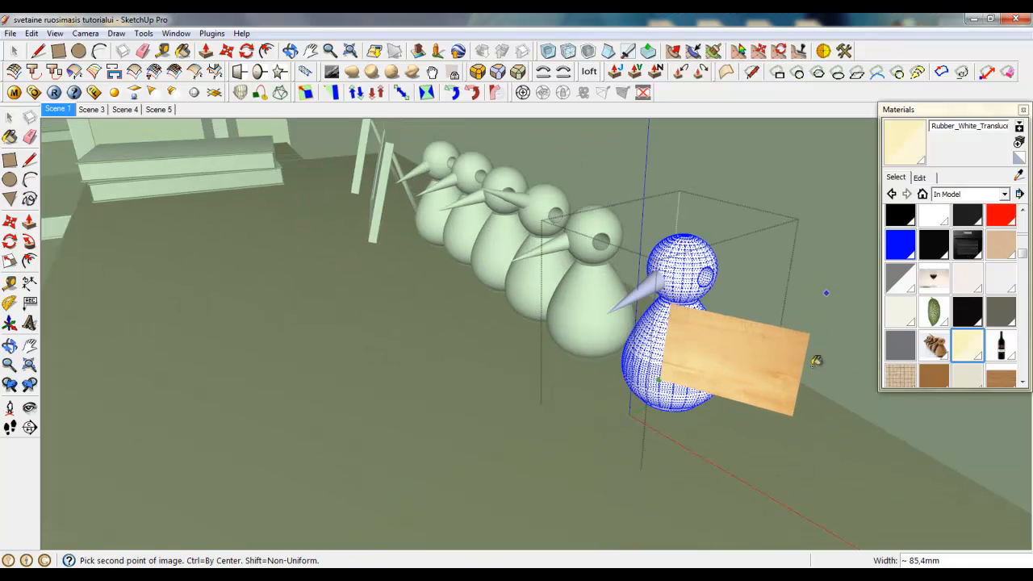
{"action": "left_click", "coordinate": [977, 535]}
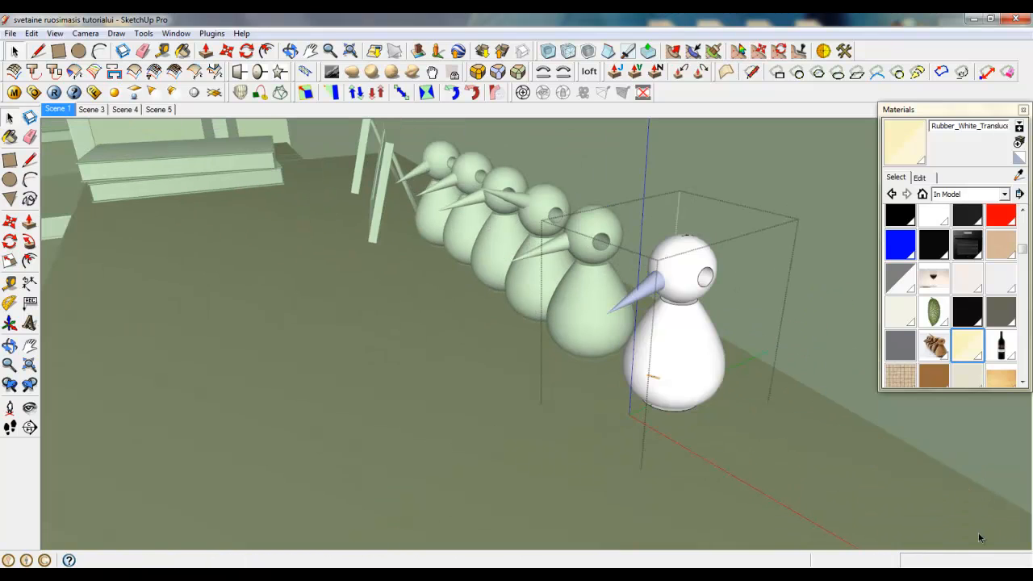
- Show hidden geometry so the body's individual faces around the small textured face can be seen
{"action": "scroll", "coordinate": [699, 418], "scroll_direction": "up", "scroll_amount": 3}
{"action": "scroll", "coordinate": [595, 316], "scroll_direction": "up", "scroll_amount": 5}
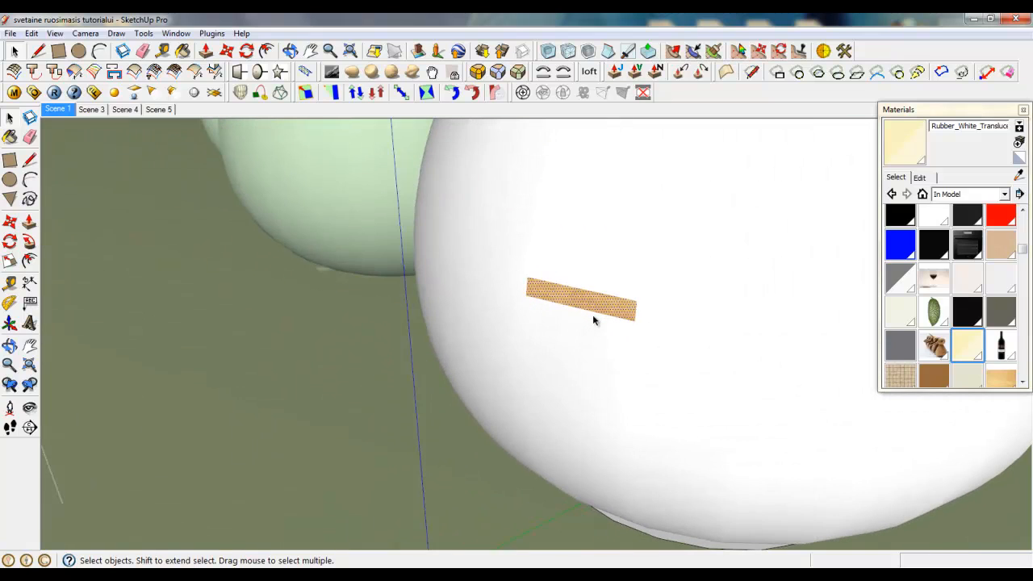
{"action": "right_click", "coordinate": [586, 306]}
{"action": "left_click", "coordinate": [54, 34]}
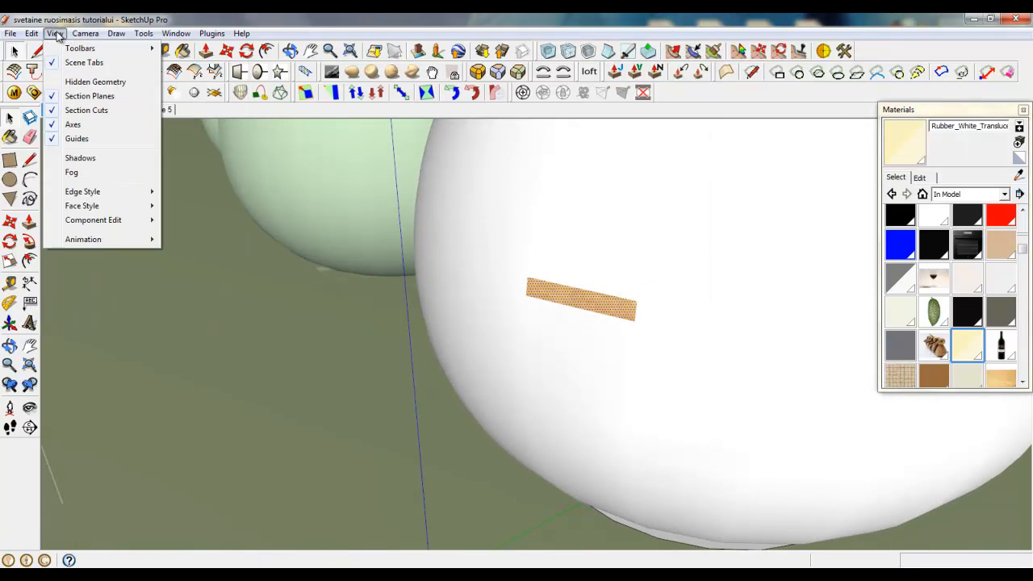
{"action": "left_click", "coordinate": [89, 82]}
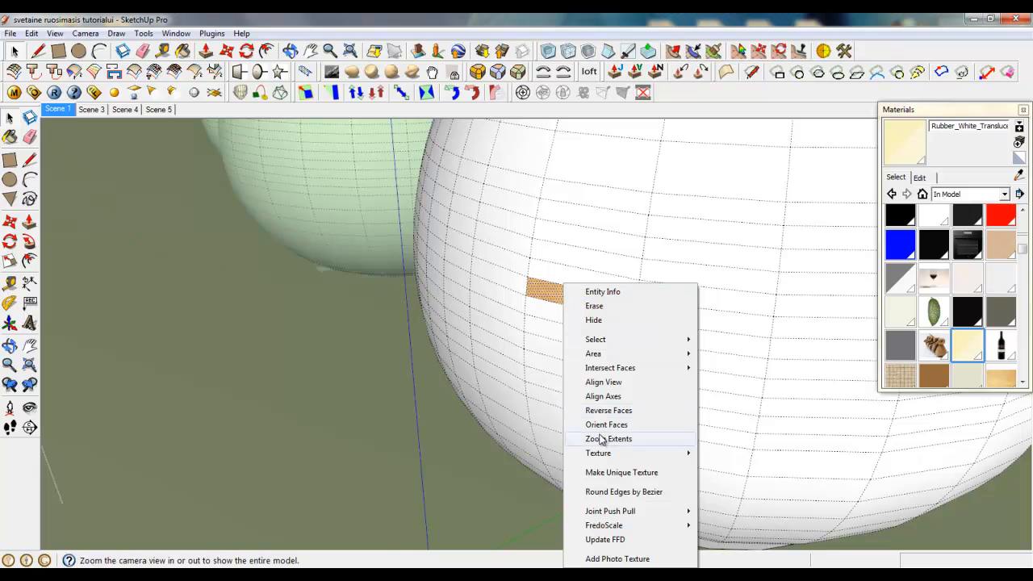
- Reposition, rotate and scale the wood texture on the bird's small textured face with the position pins, and accept the placement
{"action": "mouse_move", "coordinate": [602, 453]}
{"action": "left_click", "coordinate": [720, 452]}
{"action": "scroll", "coordinate": [493, 482], "scroll_direction": "down", "scroll_amount": 10}
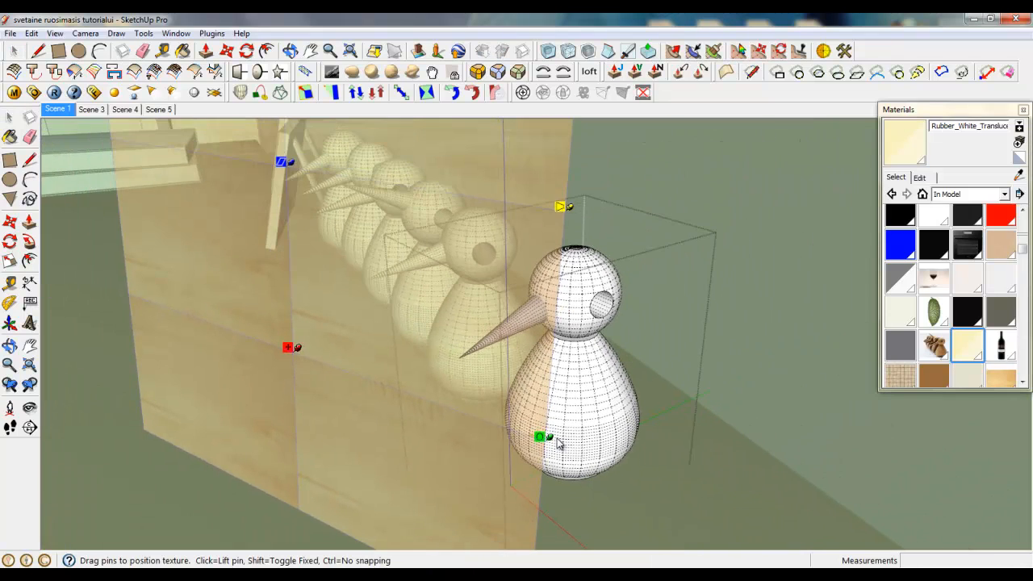
{"action": "left_click_drag", "start_coordinate": [547, 437], "coordinate": [276, 129]}
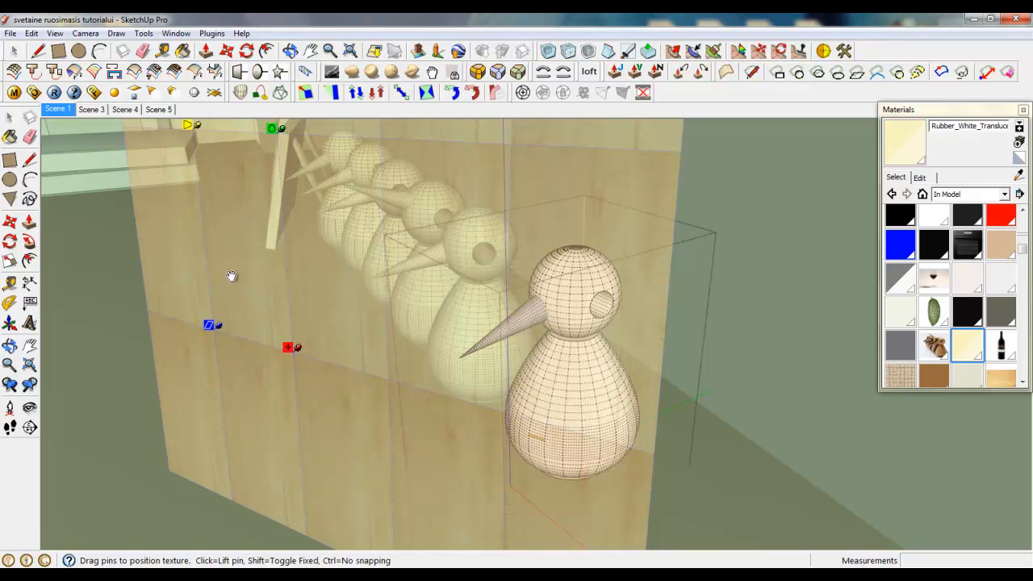
{"action": "left_click_drag", "start_coordinate": [234, 278], "coordinate": [640, 479]}
{"action": "scroll", "coordinate": [454, 345], "scroll_direction": "down", "scroll_amount": 3}
{"action": "left_click_drag", "start_coordinate": [509, 402], "coordinate": [422, 430]}
{"action": "left_click_drag", "start_coordinate": [506, 355], "coordinate": [504, 198]}
{"action": "left_click_drag", "start_coordinate": [421, 323], "coordinate": [513, 343]}
{"action": "right_click", "coordinate": [536, 368]}
{"action": "left_click", "coordinate": [554, 375]}
- Set the wood texture on the small face to Projected and sample it as the current paint material
{"action": "scroll", "coordinate": [495, 411], "scroll_direction": "up", "scroll_amount": 6}
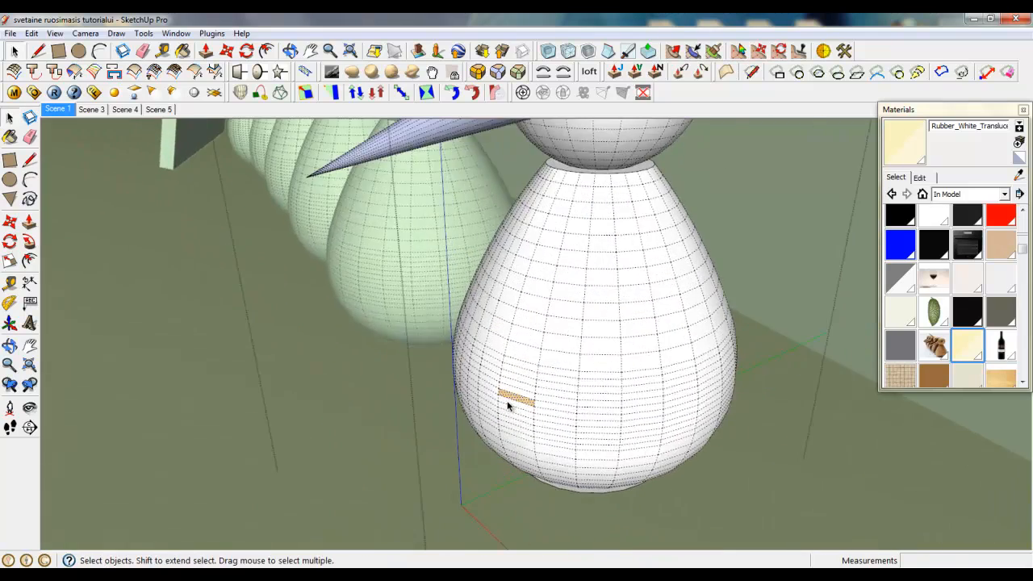
{"action": "right_click", "coordinate": [510, 392]}
{"action": "mouse_move", "coordinate": [557, 325]}
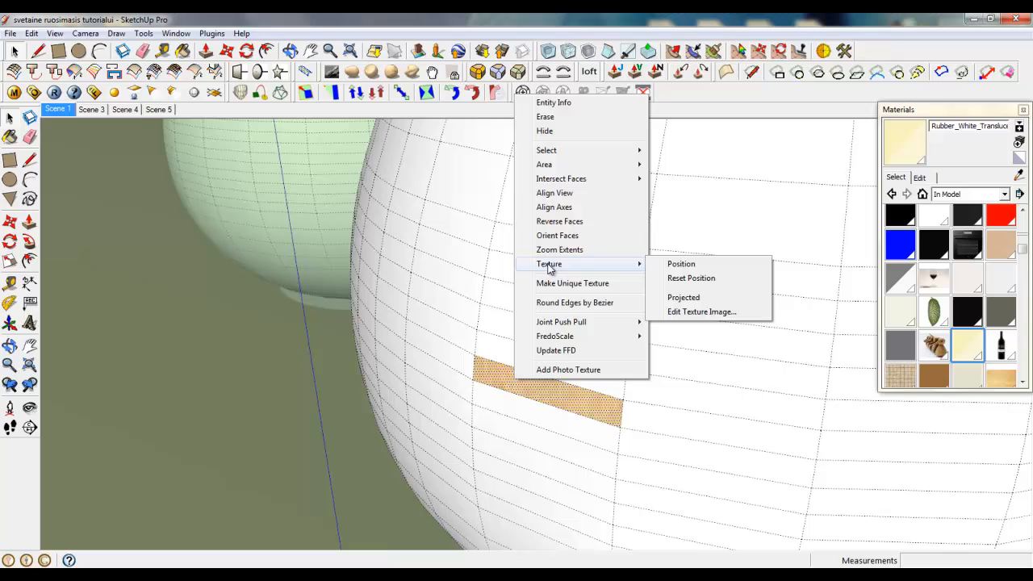
{"action": "left_click", "coordinate": [678, 298]}
{"action": "left_click", "coordinate": [1019, 175]}
{"action": "left_click", "coordinate": [589, 396]}
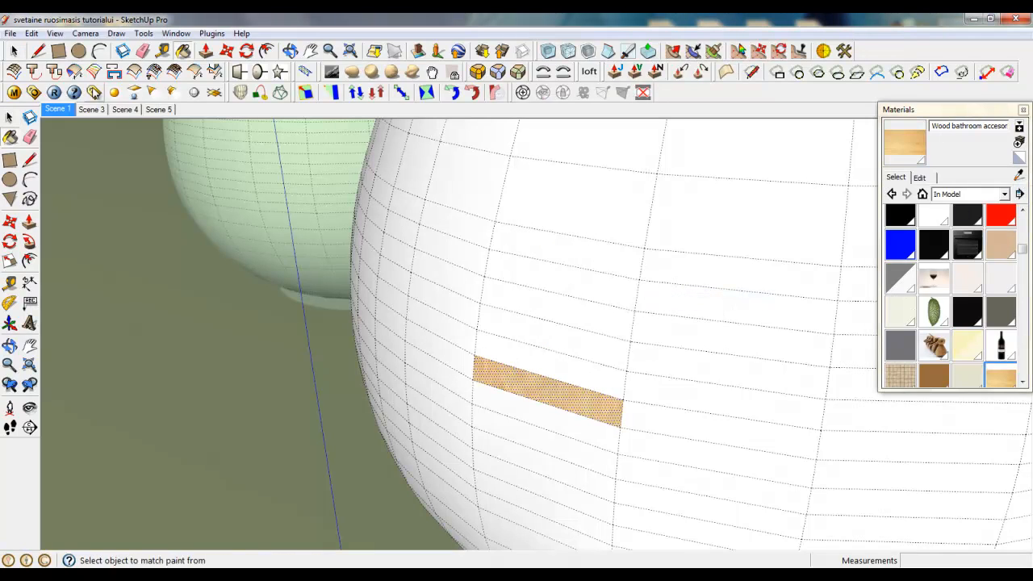
- Turn off hidden geometry and paint the bird's body, head, beak, eye recess and neck ring with the sampled wood
{"action": "left_click", "coordinate": [56, 33]}
{"action": "left_click", "coordinate": [88, 80]}
{"action": "scroll", "coordinate": [352, 390], "scroll_direction": "down", "scroll_amount": 5}
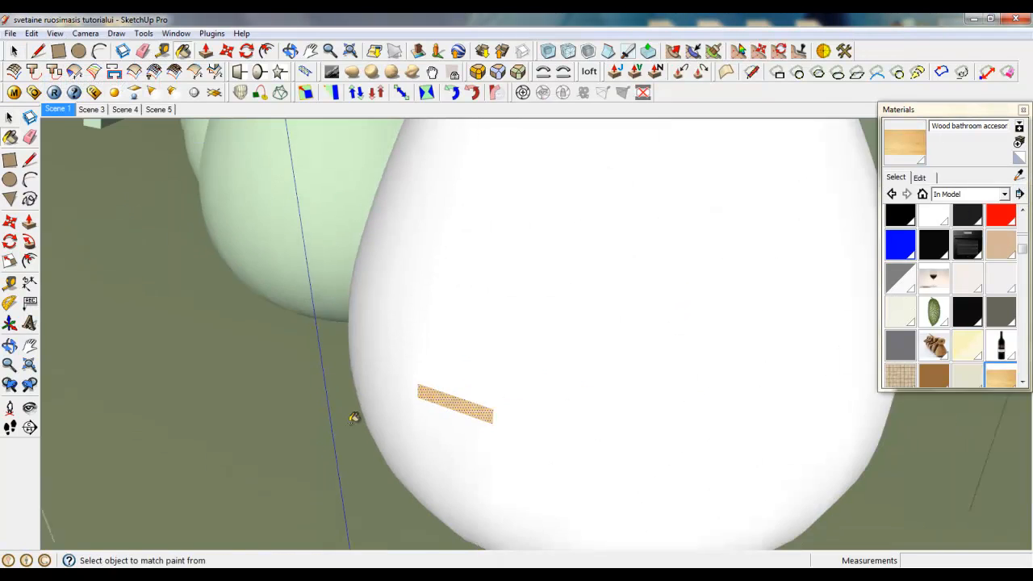
{"action": "left_click", "coordinate": [555, 331]}
{"action": "scroll", "coordinate": [594, 484], "scroll_direction": "down", "scroll_amount": 4}
{"action": "left_click", "coordinate": [575, 261]}
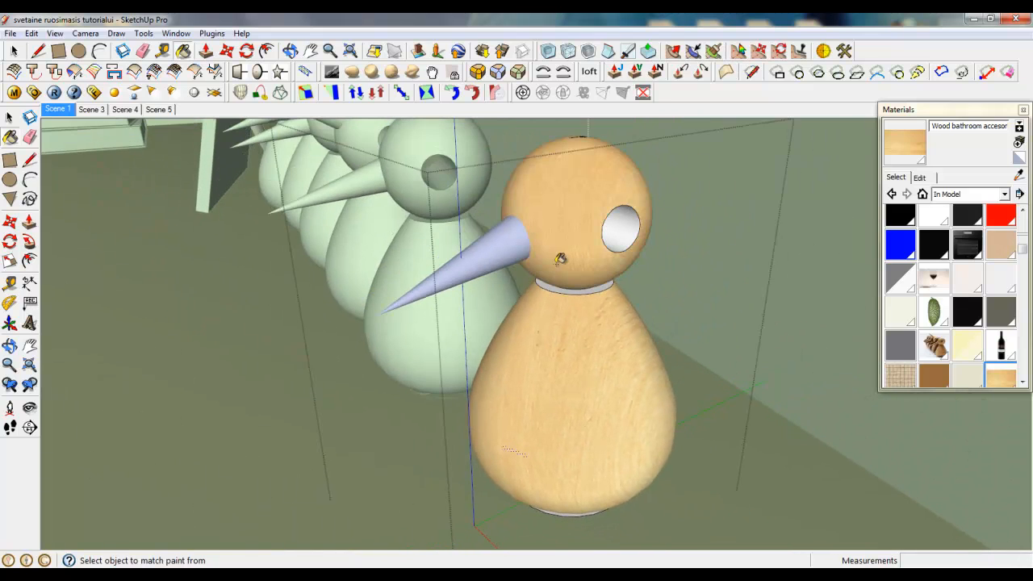
{"action": "left_click", "coordinate": [490, 243]}
{"action": "scroll", "coordinate": [585, 234], "scroll_direction": "up", "scroll_amount": 3}
{"action": "left_click", "coordinate": [636, 234]}
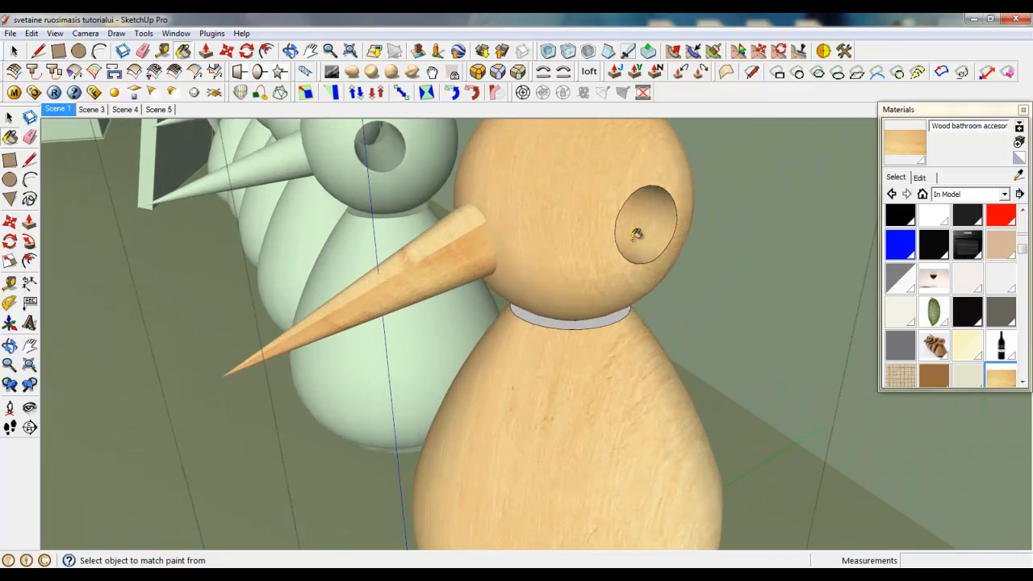
{"action": "left_click", "coordinate": [576, 322]}
- Examine the painted bird figure around its base and next to the unpainted figures
{"action": "scroll", "coordinate": [612, 265], "scroll_direction": "down", "scroll_amount": 3}
{"action": "middle_click_drag", "start_coordinate": [593, 457], "coordinate": [587, 396]}
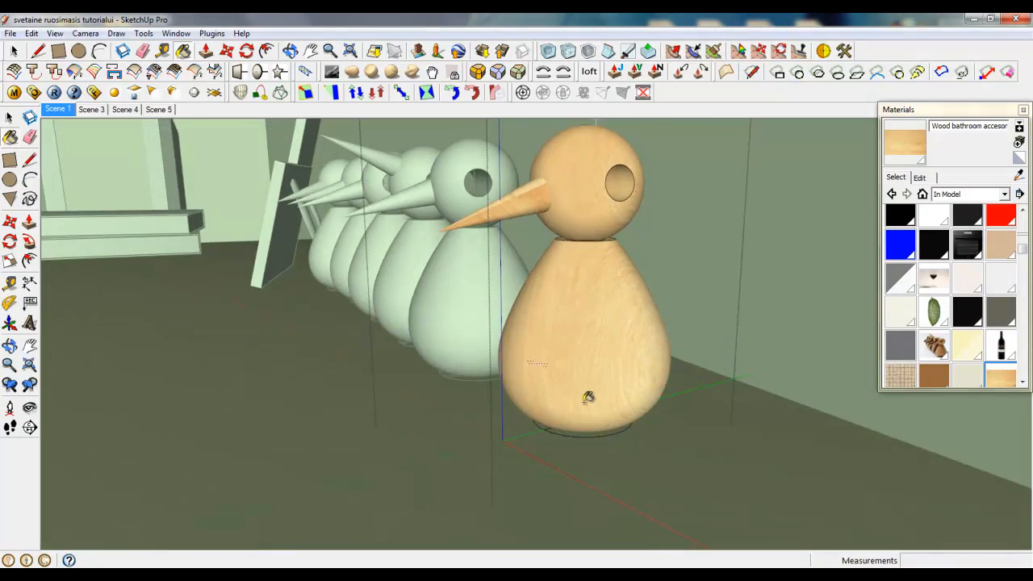
{"action": "scroll", "coordinate": [600, 438], "scroll_direction": "up", "scroll_amount": 4}
{"action": "middle_click_drag", "start_coordinate": [600, 438], "coordinate": [646, 452]}
{"action": "scroll", "coordinate": [646, 451], "scroll_direction": "down", "scroll_amount": 4}
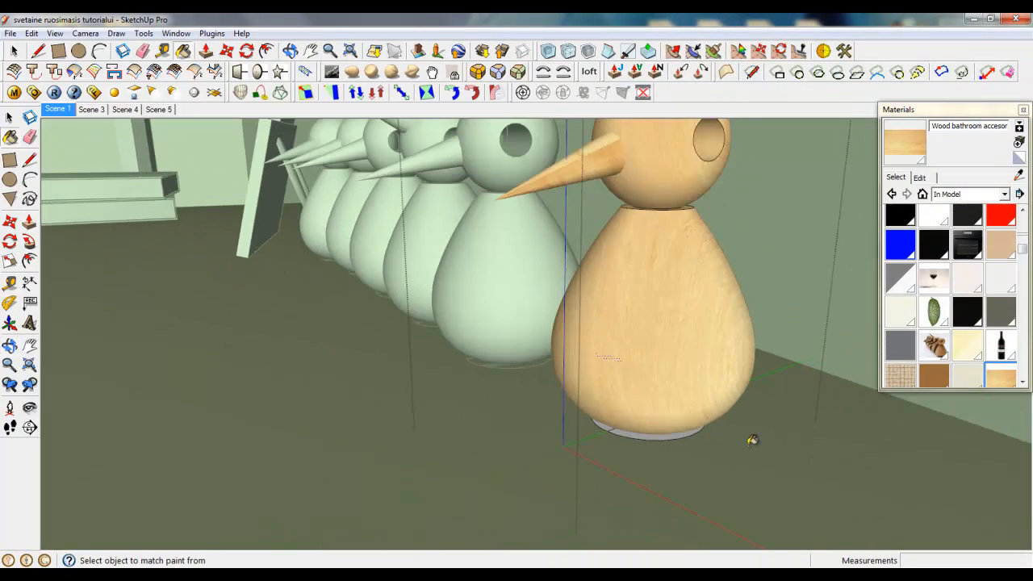
{"action": "scroll", "coordinate": [750, 438], "scroll_direction": "down", "scroll_amount": 2}
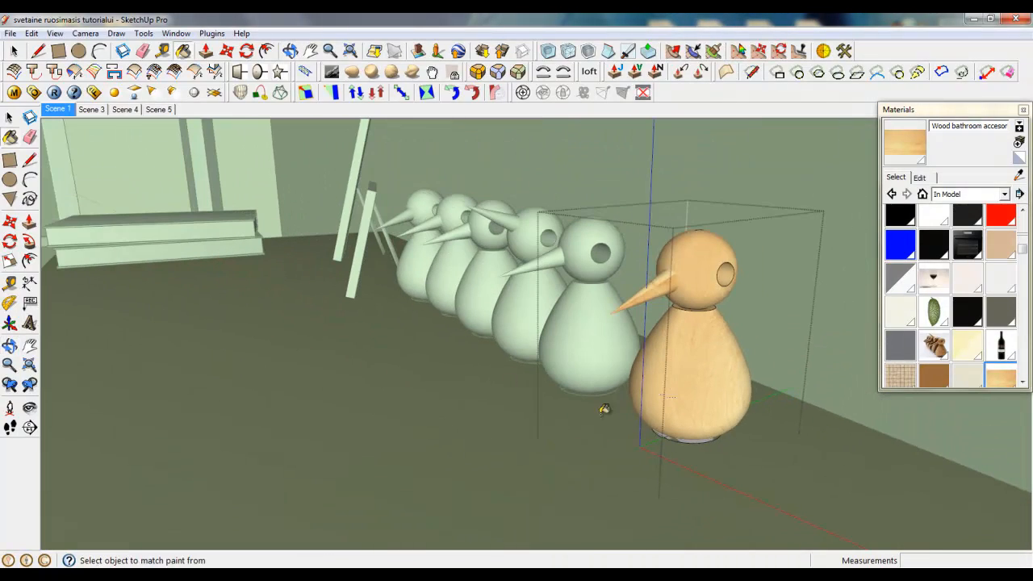
{"action": "scroll", "coordinate": [406, 368], "scroll_direction": "down", "scroll_amount": 3}
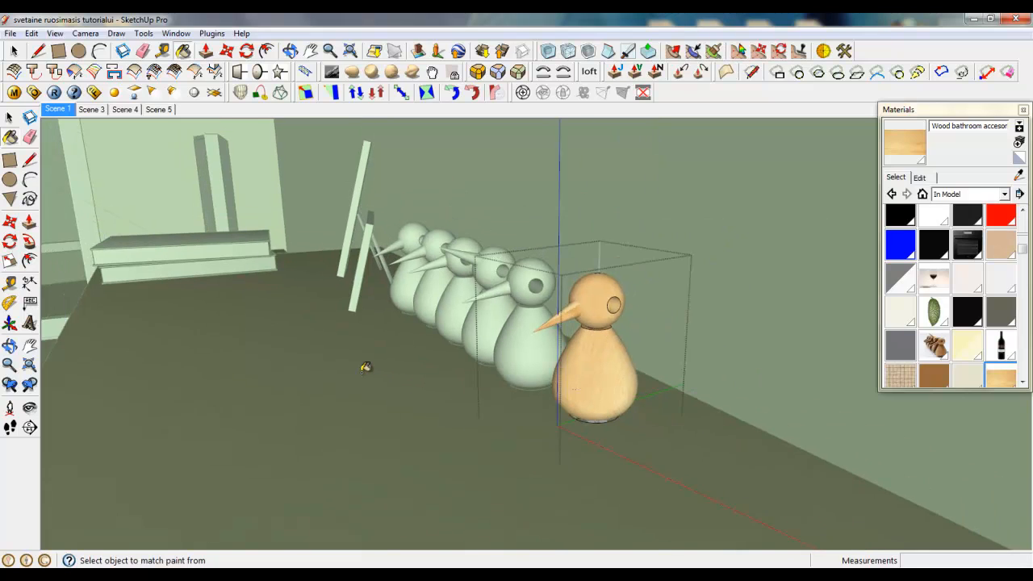
- Add a reflection layer to the "Wood bathroom accesories" render material and set its reflection map to TexFresnel
{"action": "left_click", "coordinate": [13, 92]}
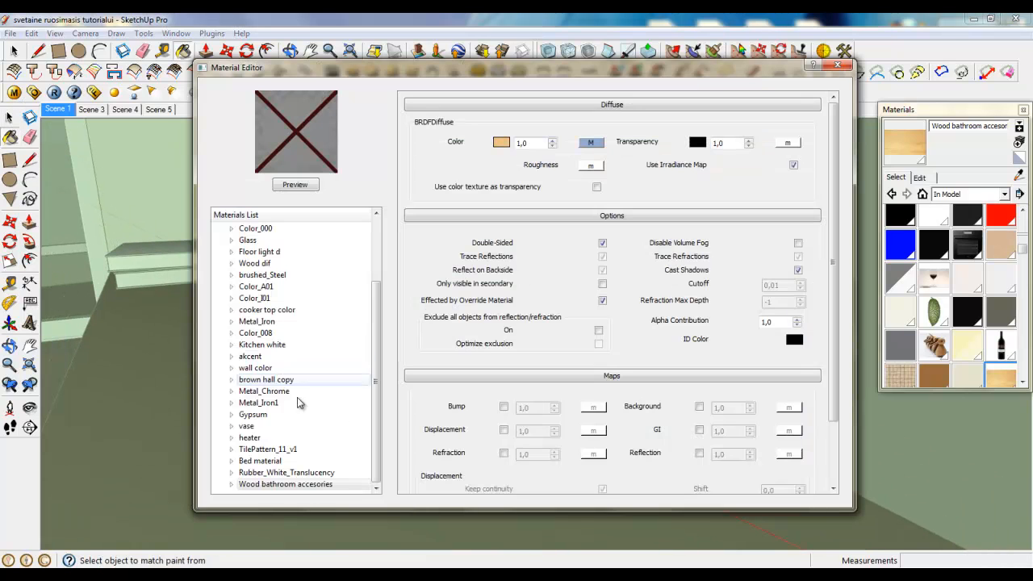
{"action": "right_click", "coordinate": [330, 486]}
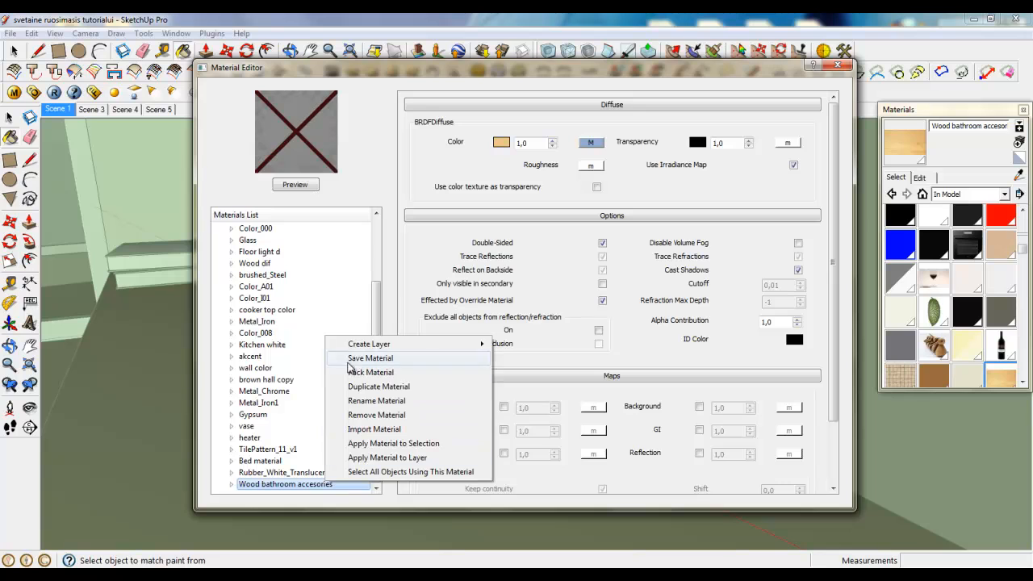
{"action": "mouse_move", "coordinate": [469, 345]}
{"action": "left_click", "coordinate": [519, 363]}
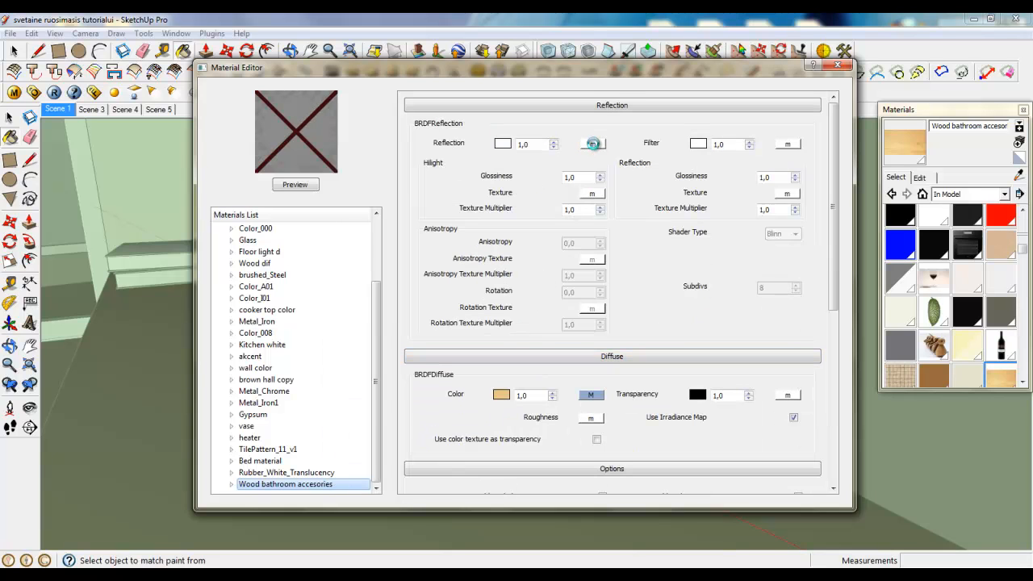
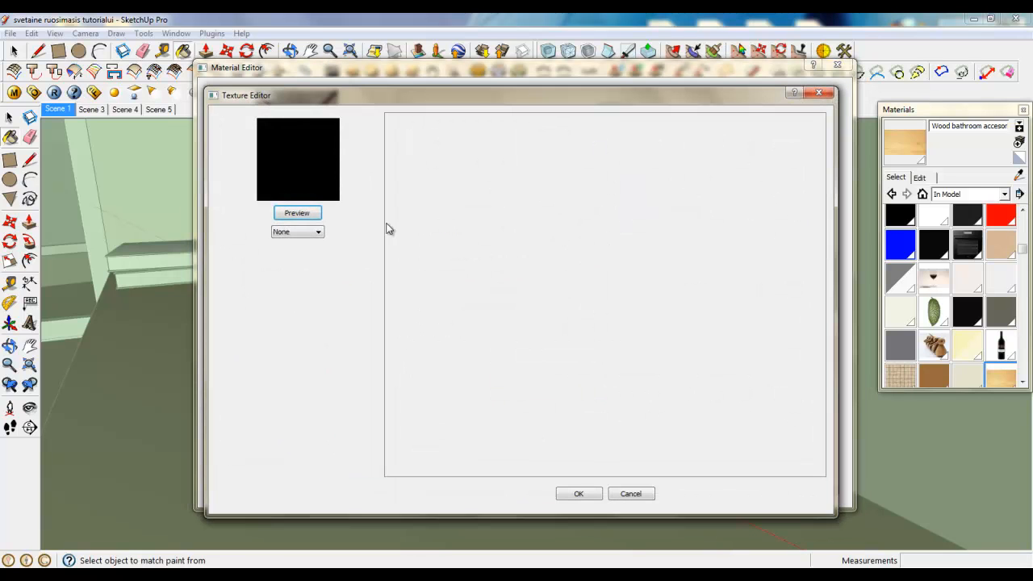
{"action": "left_click", "coordinate": [324, 233]}
{"action": "left_click", "coordinate": [297, 329]}
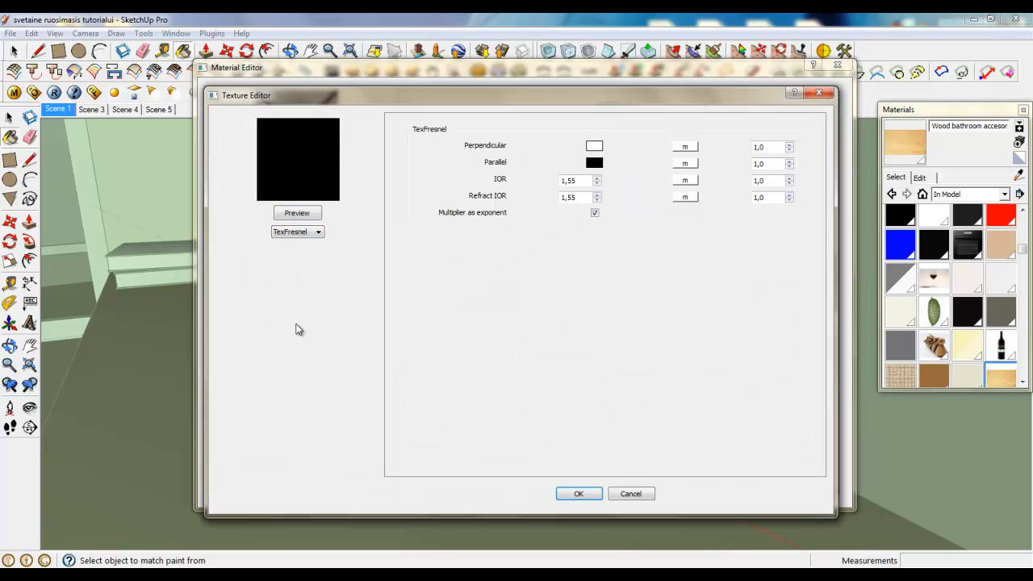
{"action": "left_click", "coordinate": [597, 494]}
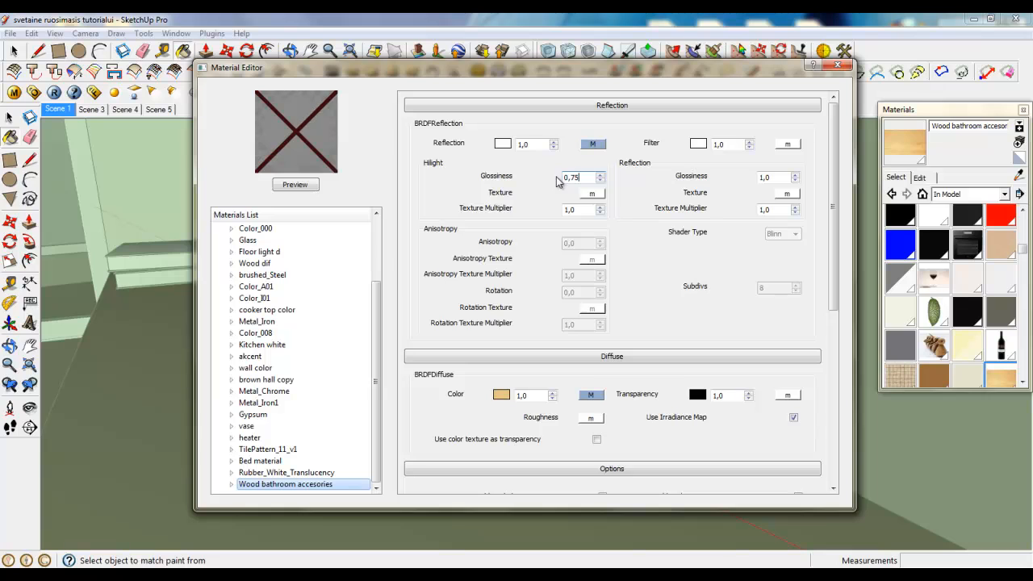
- Set the wood material's highlight glossiness to 0,75, reflection glossiness to 0,85 and shader type to Phong, and close the material editor
{"action": "double_click", "coordinate": [761, 177]}
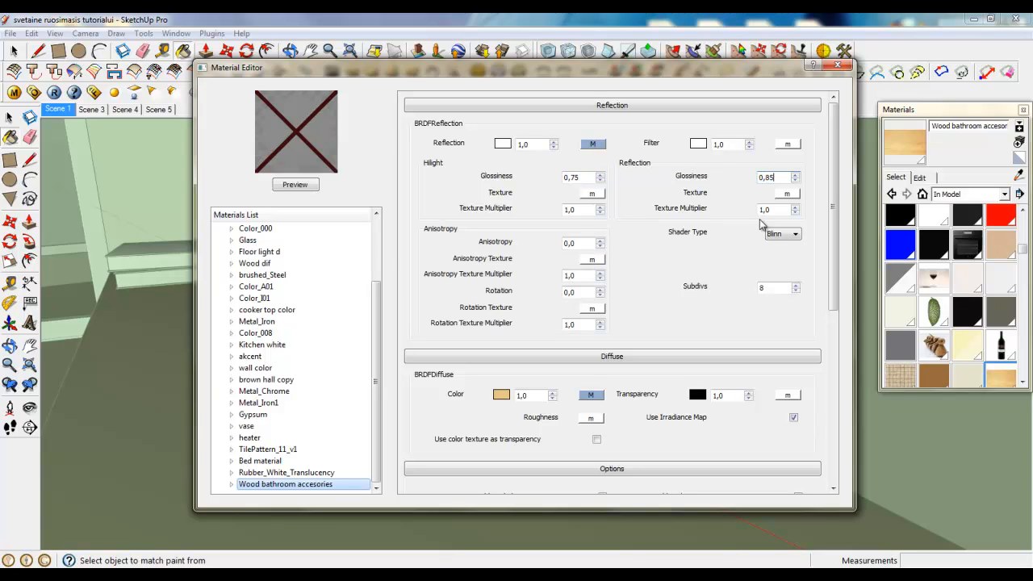
{"action": "left_click", "coordinate": [783, 233]}
{"action": "left_click", "coordinate": [777, 255]}
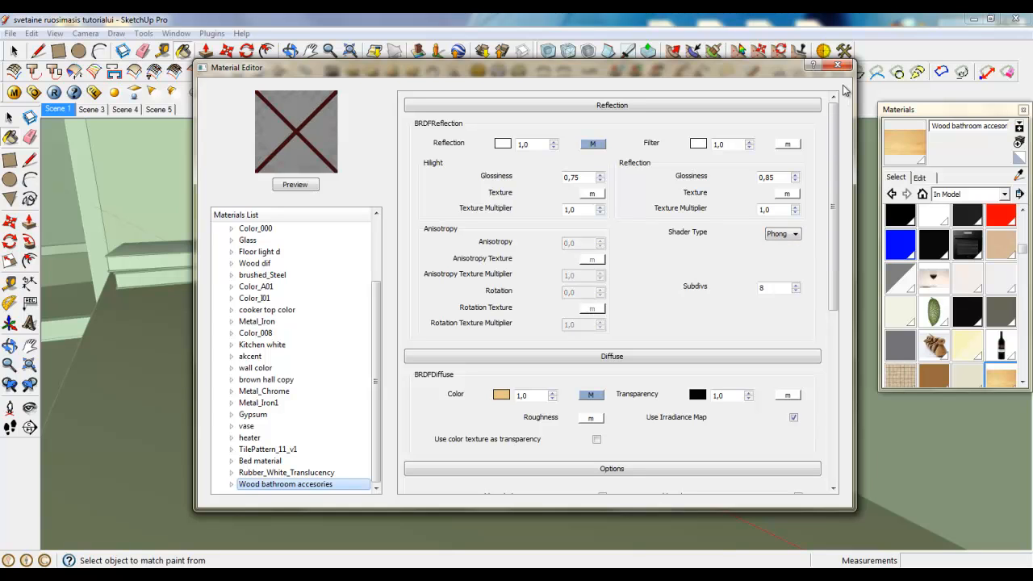
{"action": "left_click", "coordinate": [838, 65]}
- Leave editing of the bird figure and return to the Select tool
{"action": "right_click", "coordinate": [763, 258]}
{"action": "left_click", "coordinate": [777, 269]}
{"action": "right_click", "coordinate": [766, 260]}
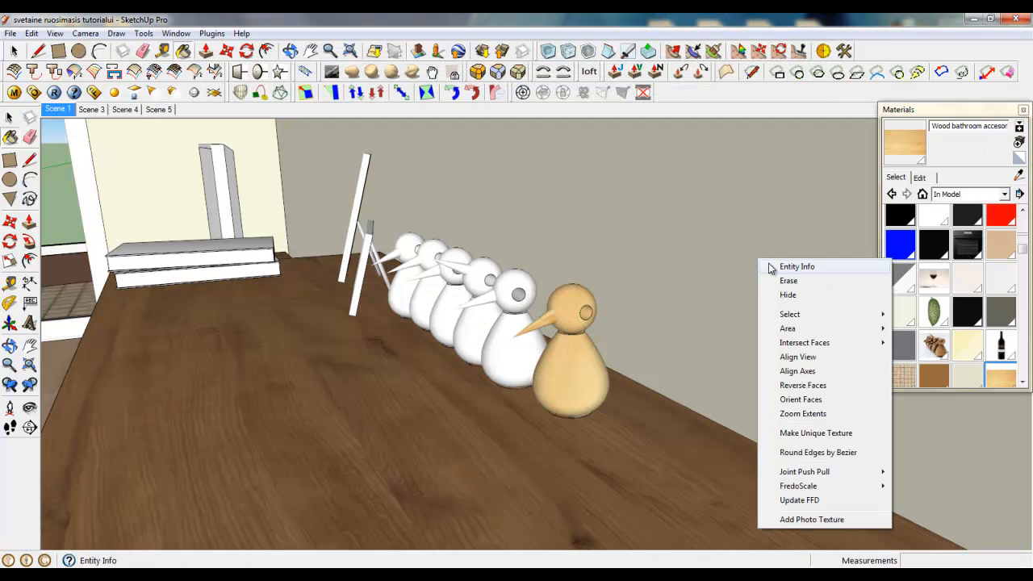
{"action": "left_click", "coordinate": [779, 267]}
{"action": "left_click", "coordinate": [146, 60]}
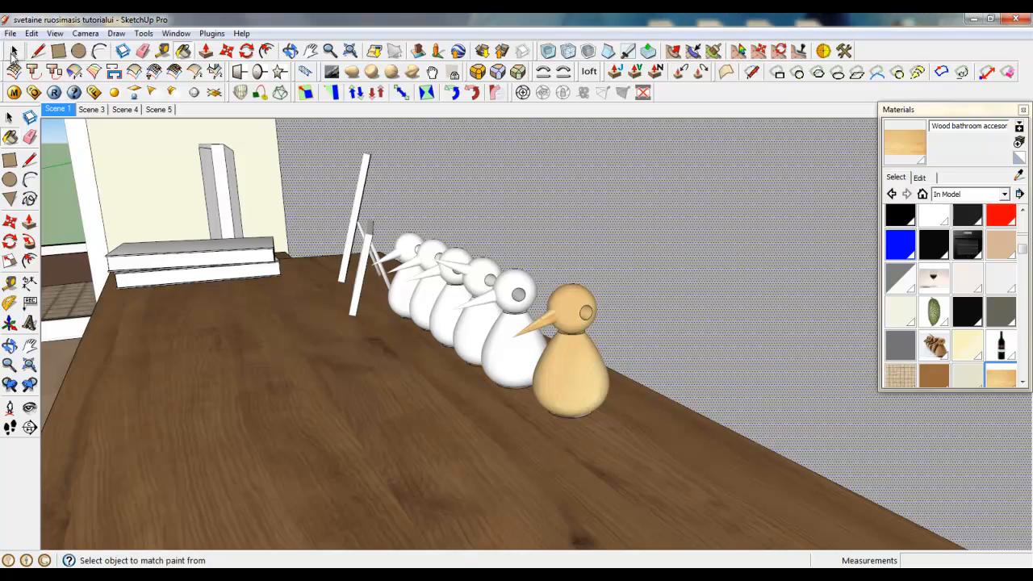
- Select the television on the wooden cabinet
{"action": "middle_click_drag", "start_coordinate": [614, 282], "coordinate": [489, 342]}
{"action": "scroll", "coordinate": [489, 342], "scroll_direction": "down", "scroll_amount": 2}
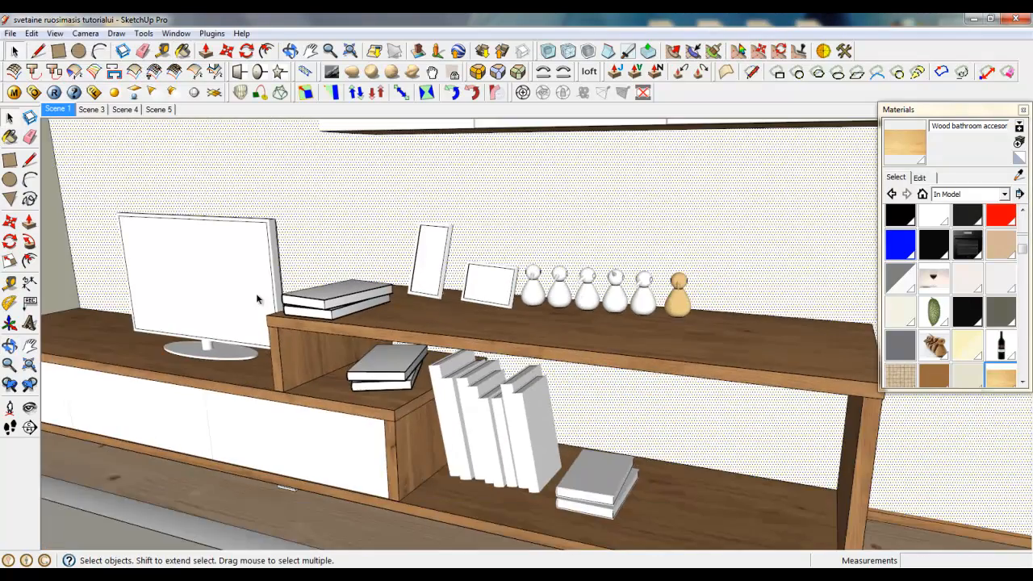
{"action": "scroll", "coordinate": [213, 293], "scroll_direction": "up", "scroll_amount": 4}
{"action": "scroll", "coordinate": [657, 376], "scroll_direction": "down", "scroll_amount": 1}
{"action": "scroll", "coordinate": [657, 375], "scroll_direction": "down", "scroll_amount": 2}
{"action": "left_click", "coordinate": [390, 346]}
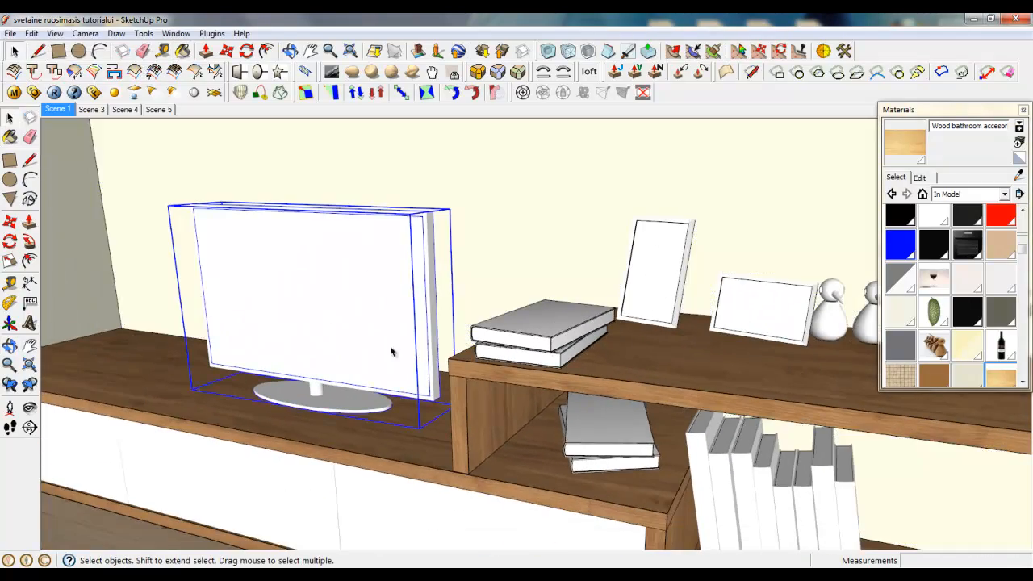
- Open the upper book of the stack beside the television for editing and select its top cover face
{"action": "scroll", "coordinate": [580, 336], "scroll_direction": "down", "scroll_amount": 1}
{"action": "middle_click_drag", "start_coordinate": [556, 380], "coordinate": [576, 389]}
{"action": "scroll", "coordinate": [578, 376], "scroll_direction": "up", "scroll_amount": 5}
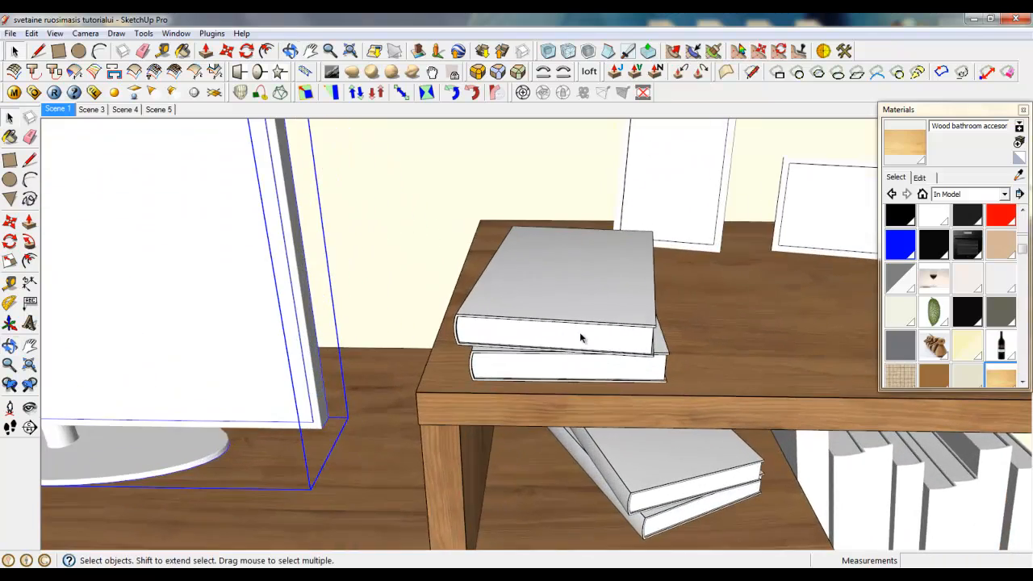
{"action": "middle_click_drag", "start_coordinate": [581, 336], "coordinate": [580, 431]}
{"action": "scroll", "coordinate": [580, 431], "scroll_direction": "up", "scroll_amount": 1}
{"action": "triple_click", "coordinate": [557, 372]}
{"action": "scroll", "coordinate": [530, 302], "scroll_direction": "down", "scroll_amount": 3}
{"action": "middle_click_drag", "start_coordinate": [531, 302], "coordinate": [641, 471]}
{"action": "scroll", "coordinate": [582, 377], "scroll_direction": "up", "scroll_amount": 2}
{"action": "left_click", "coordinate": [582, 380]}
{"action": "scroll", "coordinate": [593, 384], "scroll_direction": "up", "scroll_amount": 3}
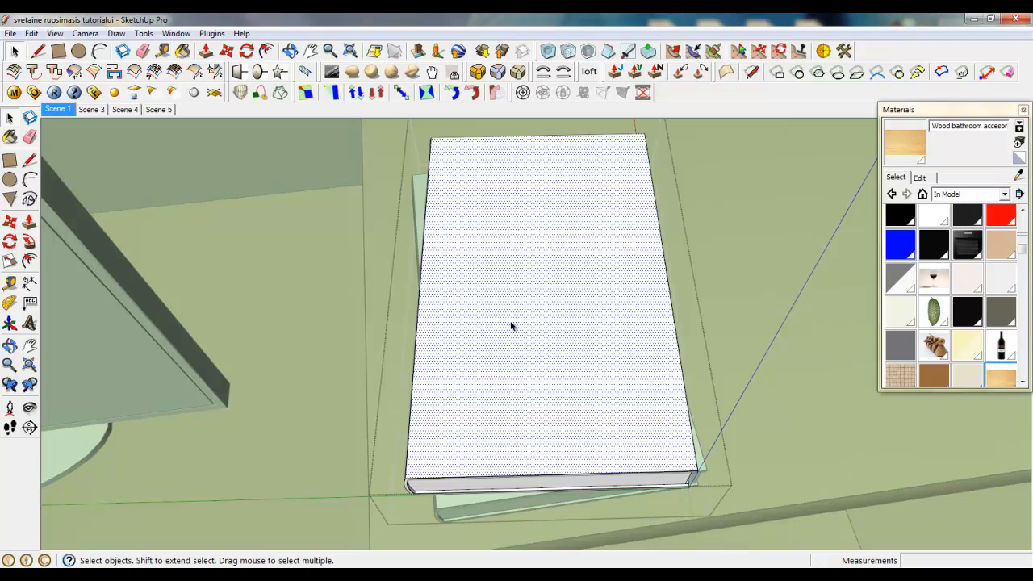
{"action": "middle_click_drag", "start_coordinate": [511, 326], "coordinate": [530, 376]}
- Import casaviva1_1 from the covers folder as a texture and place it on the upper book's top cover face
{"action": "left_click", "coordinate": [10, 33]}
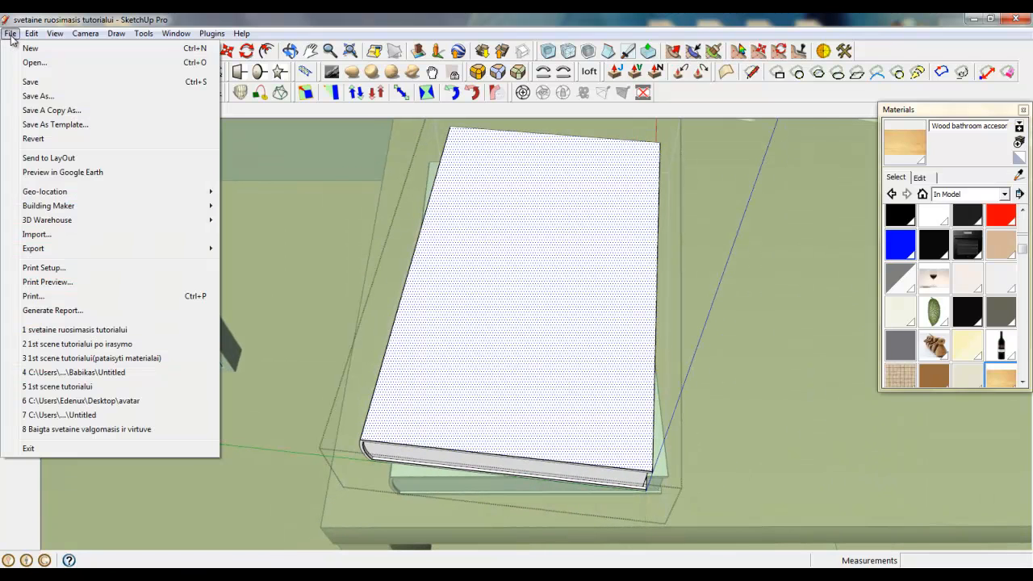
{"action": "left_click", "coordinate": [34, 233]}
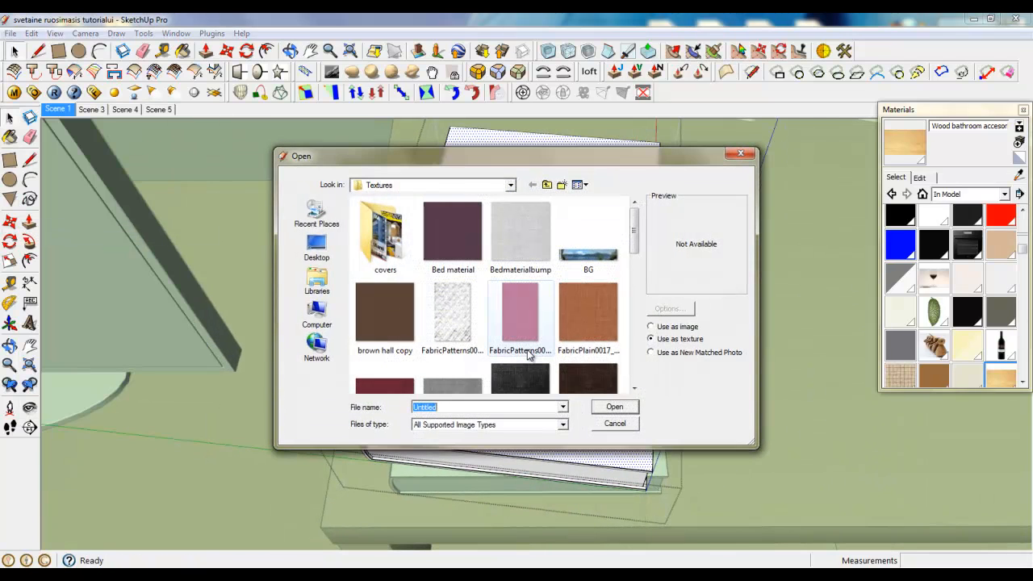
{"action": "double_click", "coordinate": [385, 237]}
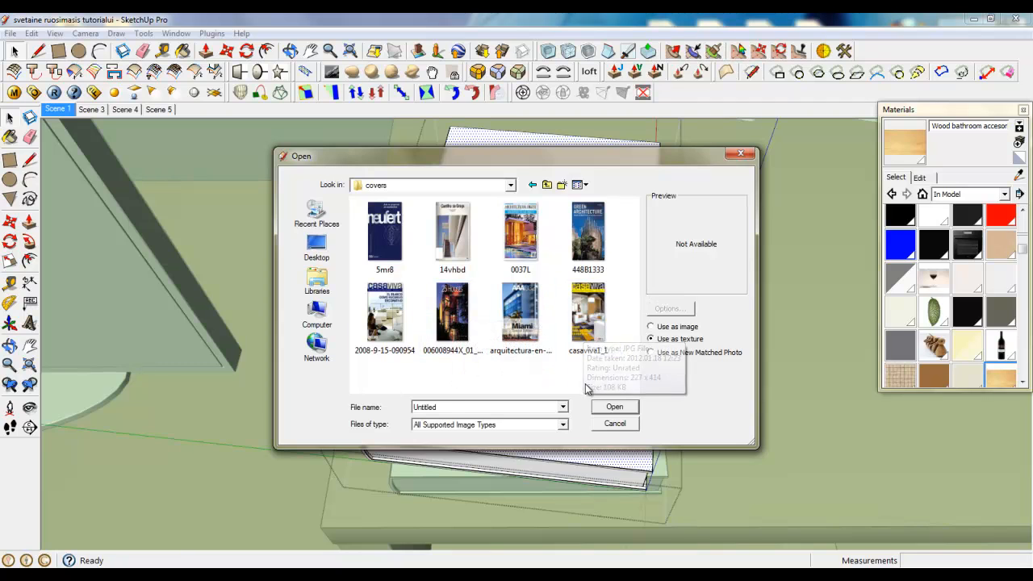
{"action": "left_click", "coordinate": [588, 315]}
{"action": "left_click", "coordinate": [614, 407]}
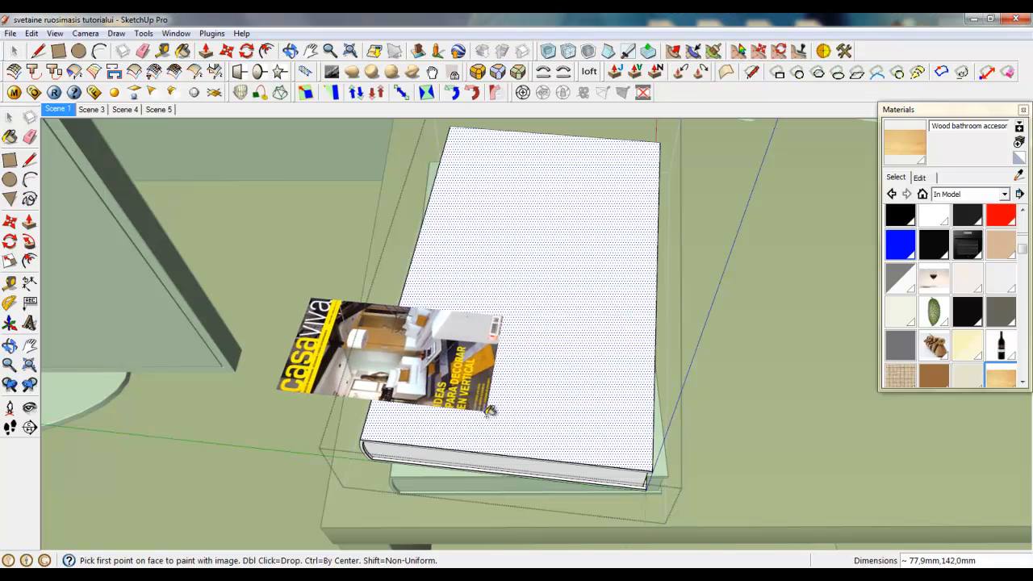
{"action": "left_click", "coordinate": [620, 456]}
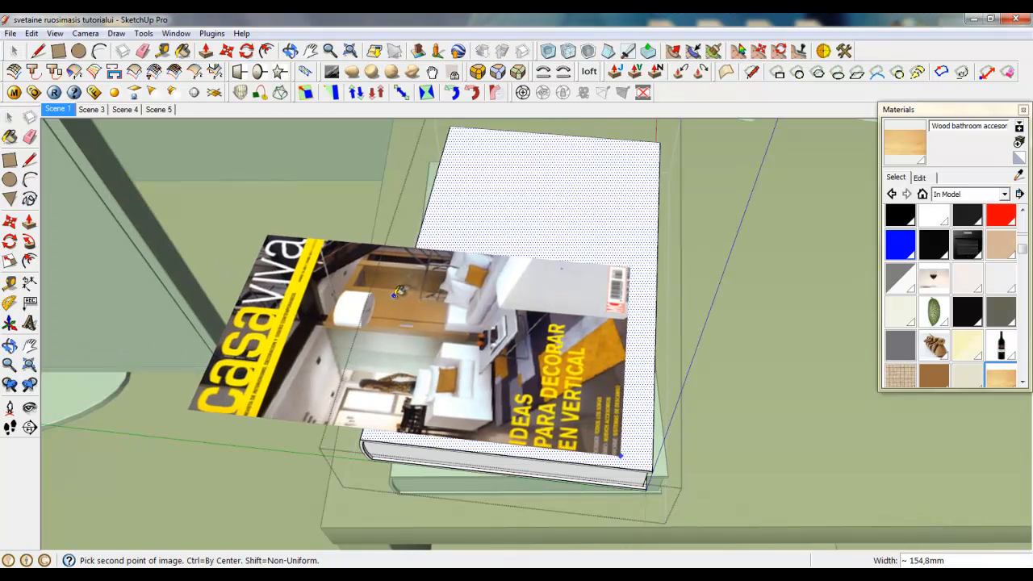
{"action": "left_click", "coordinate": [319, 239]}
- Rotate, scale and shift the casaviva texture so a single magazine cover spans the book's top face in reading direction
{"action": "right_click", "coordinate": [505, 307]}
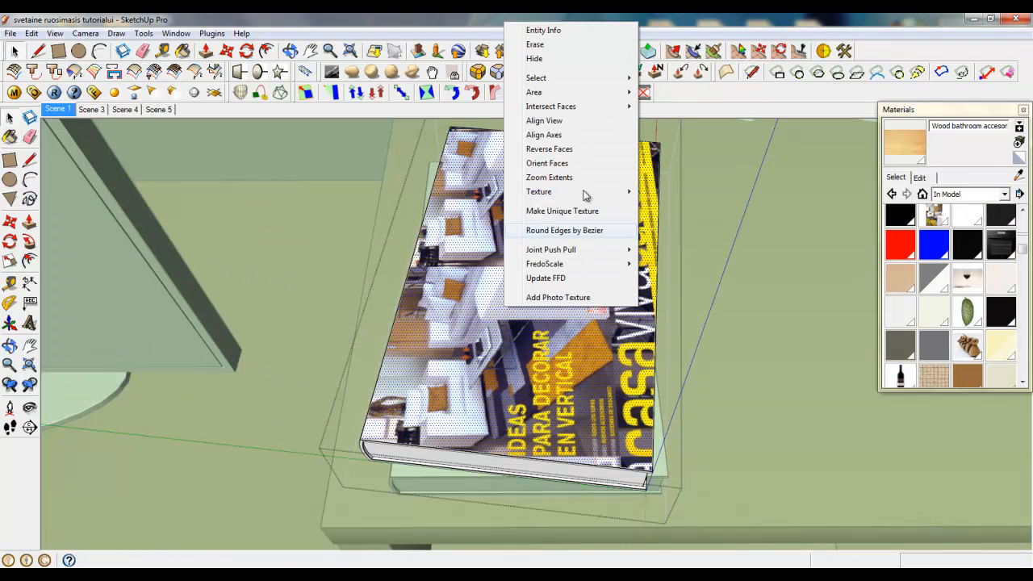
{"action": "mouse_move", "coordinate": [585, 192]}
{"action": "left_click", "coordinate": [659, 189]}
{"action": "left_click_drag", "start_coordinate": [614, 262], "coordinate": [797, 473]}
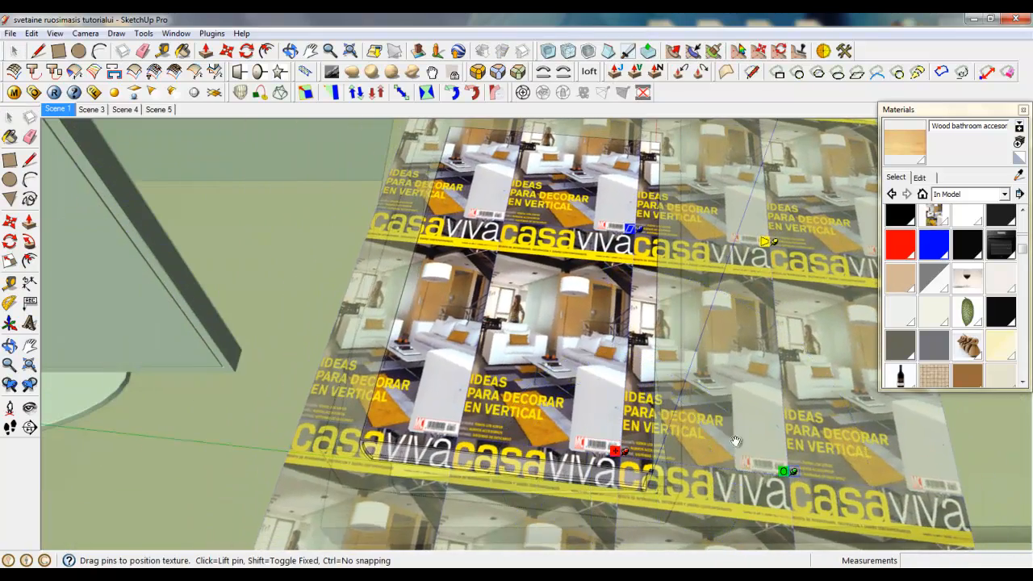
{"action": "left_click_drag", "start_coordinate": [500, 365], "coordinate": [411, 339]}
{"action": "scroll", "coordinate": [413, 338], "scroll_direction": "down", "scroll_amount": 3}
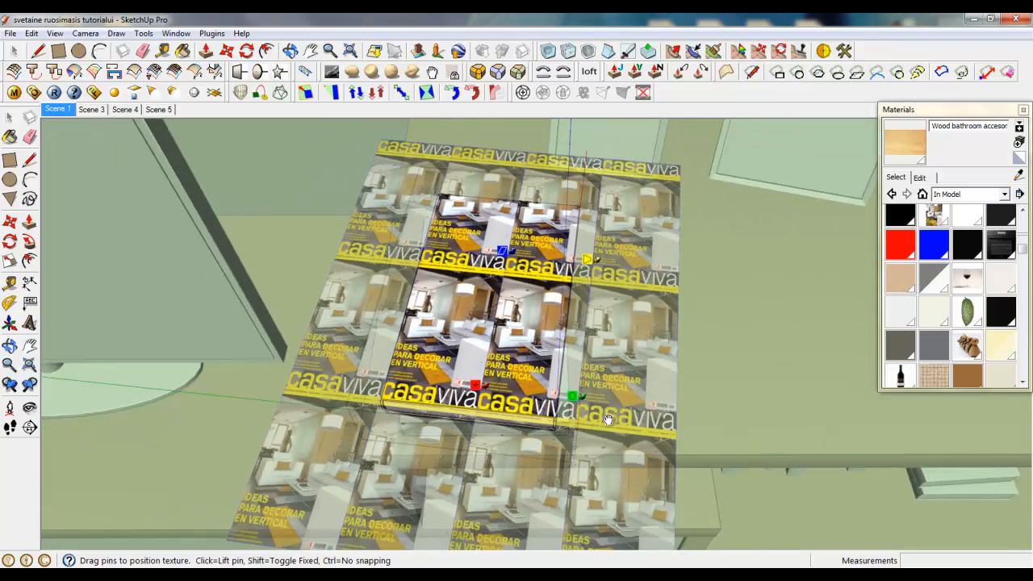
{"action": "left_click_drag", "start_coordinate": [583, 399], "coordinate": [664, 406]}
{"action": "left_click_drag", "start_coordinate": [431, 318], "coordinate": [494, 333]}
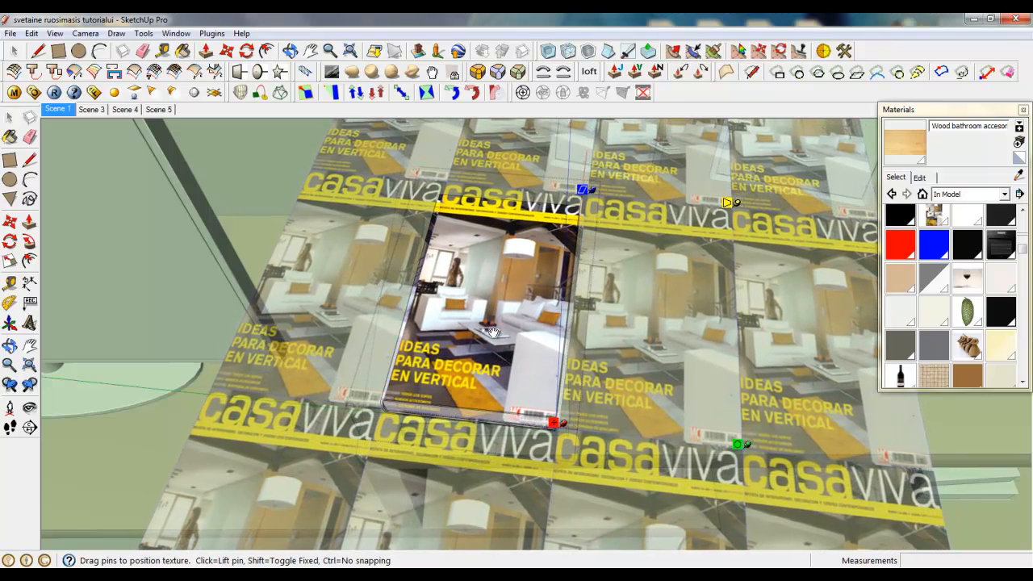
{"action": "right_click", "coordinate": [493, 333]}
{"action": "left_click", "coordinate": [514, 339]}
- Fine-tune the cover texture's scale and position to fit the book's width, with the casaviva title along the front edge
{"action": "scroll", "coordinate": [402, 356], "scroll_direction": "up", "scroll_amount": 3}
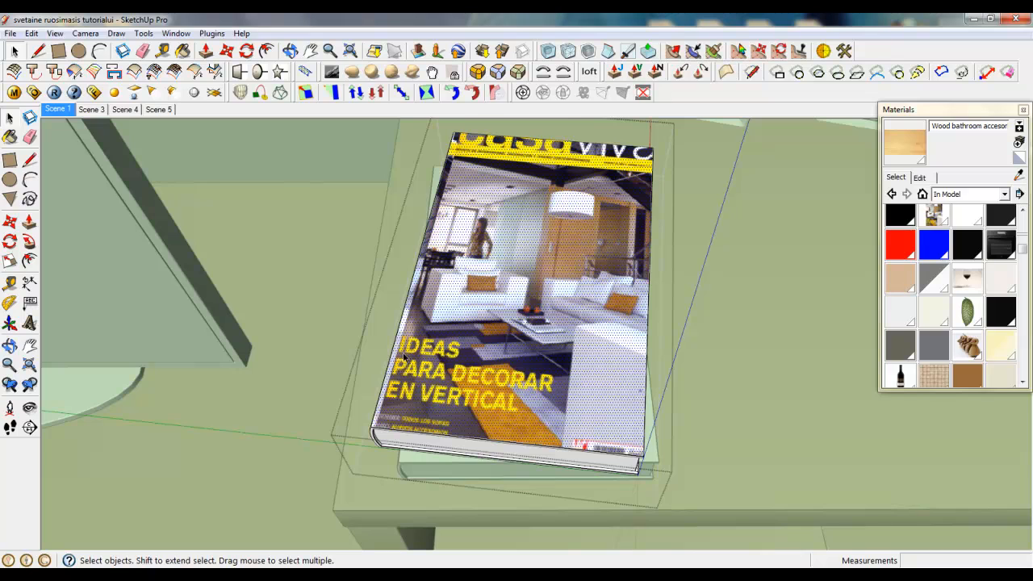
{"action": "right_click", "coordinate": [457, 367]}
{"action": "mouse_move", "coordinate": [525, 262]}
{"action": "left_click", "coordinate": [619, 267]}
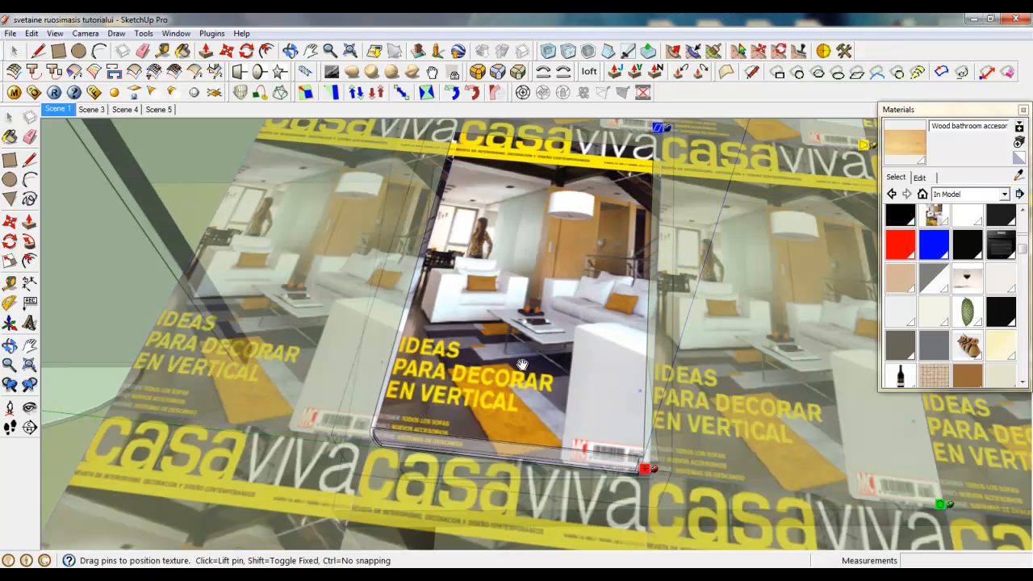
{"action": "left_click_drag", "start_coordinate": [952, 505], "coordinate": [965, 494]}
{"action": "left_click_drag", "start_coordinate": [809, 500], "coordinate": [572, 411]}
{"action": "scroll", "coordinate": [727, 414], "scroll_direction": "up", "scroll_amount": 7}
{"action": "left_click_drag", "start_coordinate": [644, 373], "coordinate": [648, 393]}
{"action": "scroll", "coordinate": [758, 445], "scroll_direction": "down", "scroll_amount": 6}
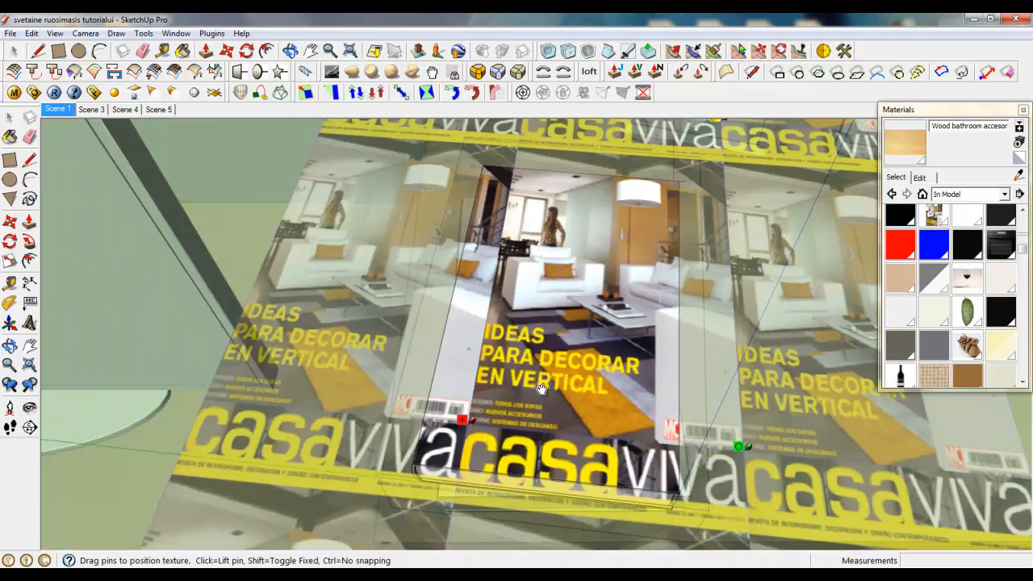
{"action": "left_click_drag", "start_coordinate": [555, 393], "coordinate": [483, 396]}
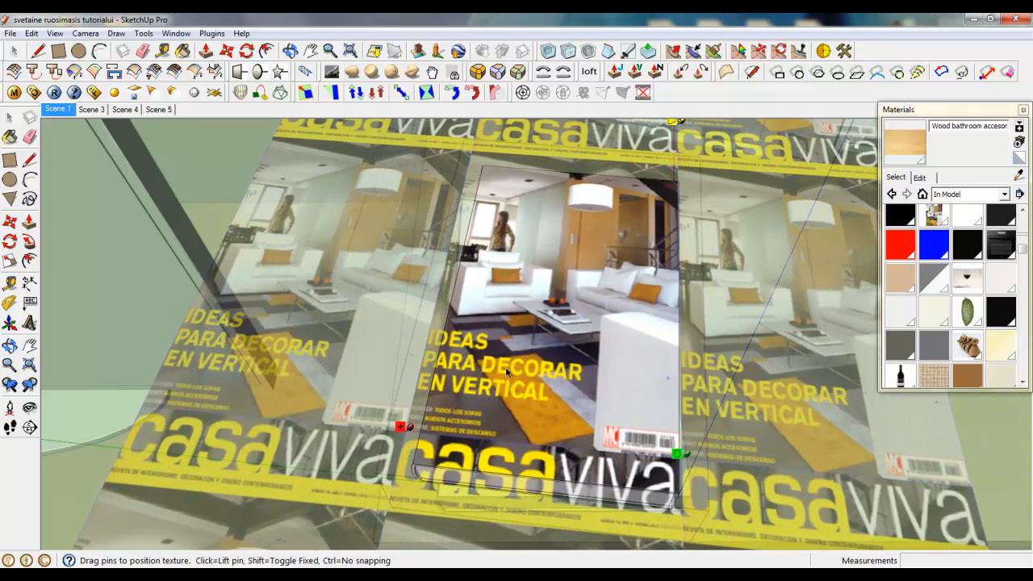
{"action": "right_click", "coordinate": [523, 348]}
{"action": "left_click", "coordinate": [529, 359]}
- Make the book's cover texture projected, displaying hidden geometry only while changing this setting
{"action": "scroll", "coordinate": [403, 416], "scroll_direction": "down", "scroll_amount": 3}
{"action": "scroll", "coordinate": [560, 446], "scroll_direction": "up", "scroll_amount": 4}
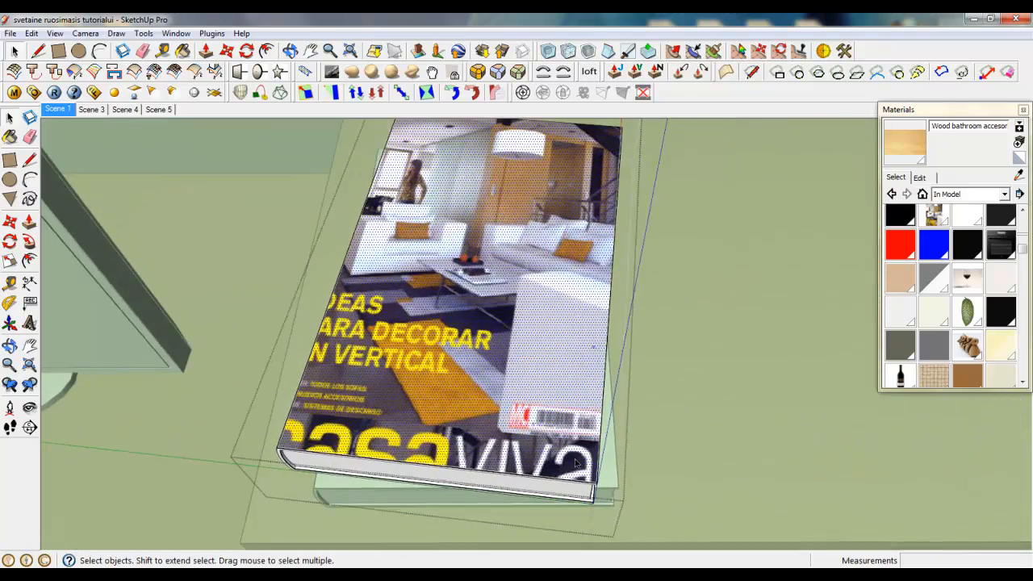
{"action": "middle_click_drag", "start_coordinate": [561, 445], "coordinate": [423, 286]}
{"action": "scroll", "coordinate": [421, 286], "scroll_direction": "up", "scroll_amount": 5}
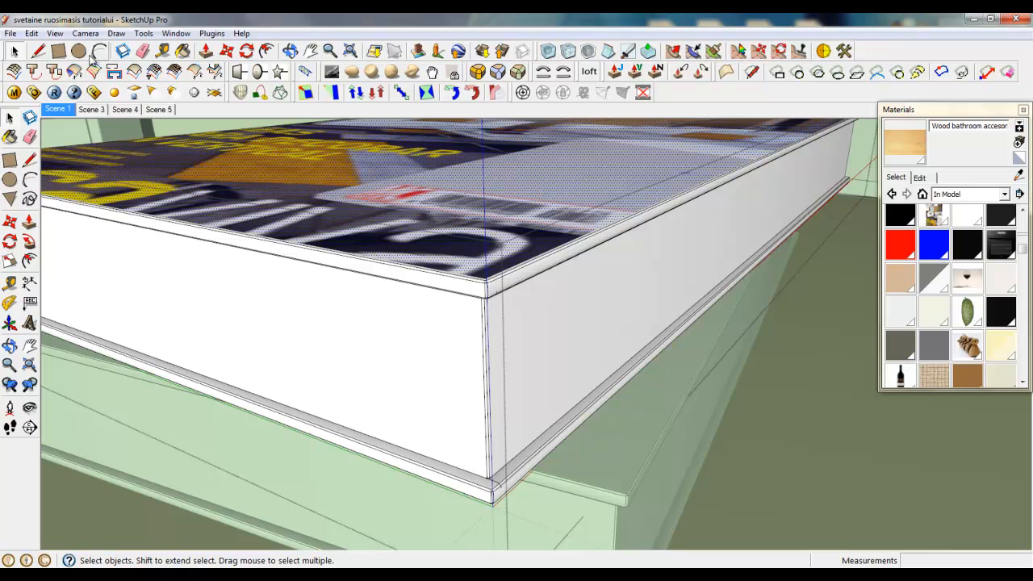
{"action": "left_click", "coordinate": [54, 33]}
{"action": "left_click", "coordinate": [64, 84]}
{"action": "right_click", "coordinate": [381, 178]}
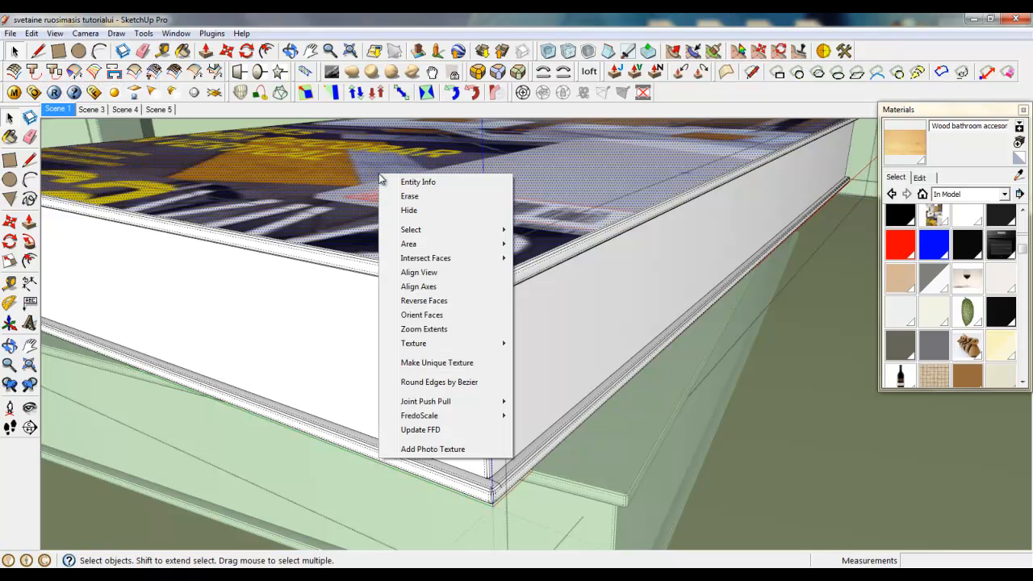
{"action": "mouse_move", "coordinate": [438, 344]}
{"action": "left_click", "coordinate": [568, 374]}
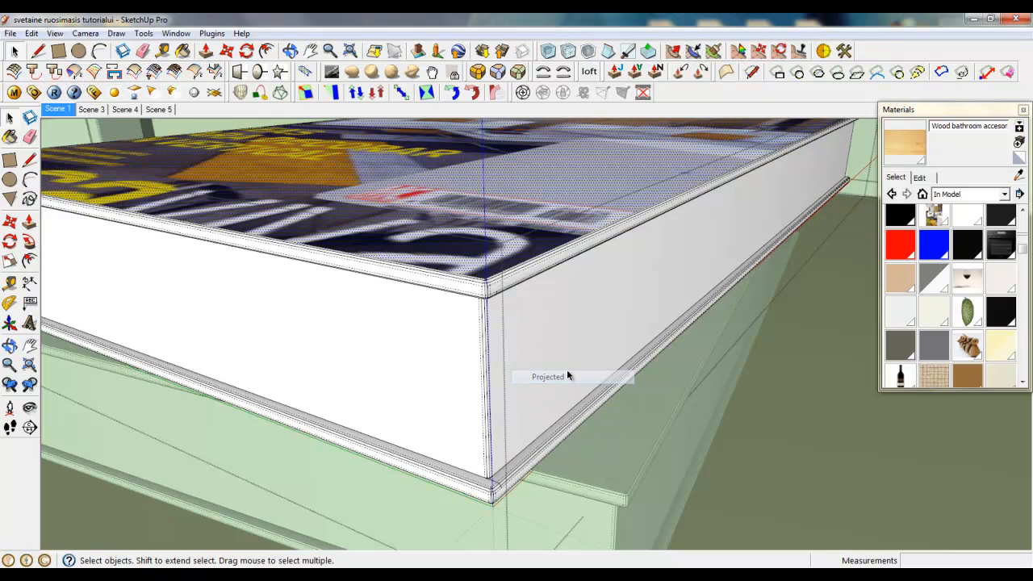
{"action": "left_click", "coordinate": [55, 33]}
{"action": "left_click", "coordinate": [65, 84]}
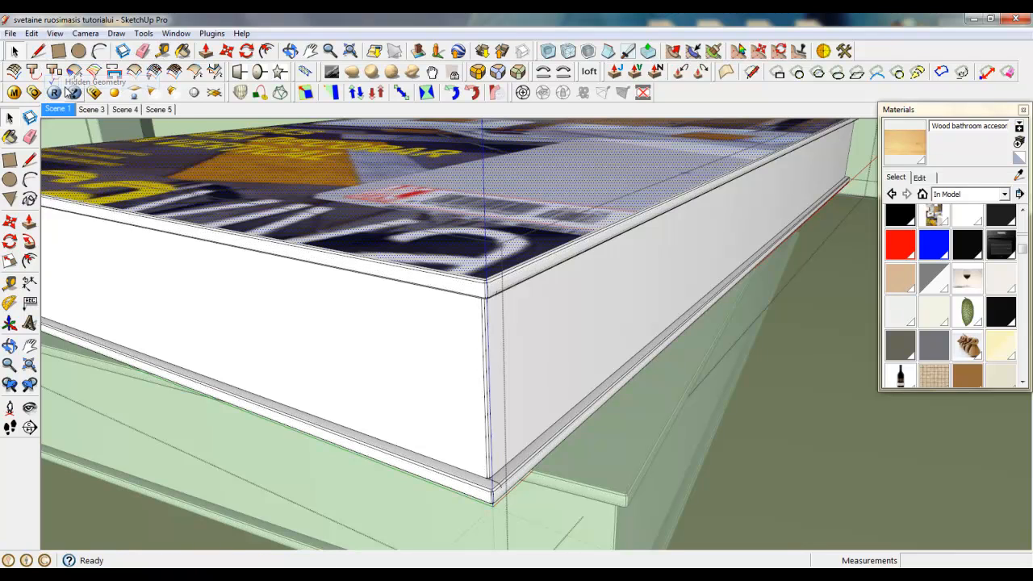
- Select the whole book and soften its edges with a 39,5 degree angle between normals
{"action": "triple_click", "coordinate": [465, 284]}
{"action": "right_click", "coordinate": [478, 303]}
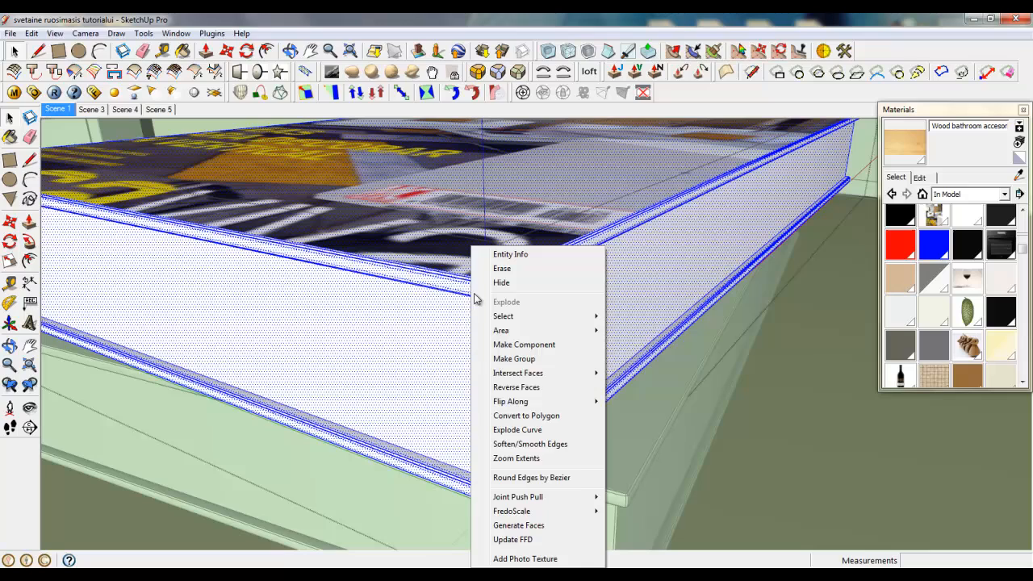
{"action": "left_click", "coordinate": [526, 444]}
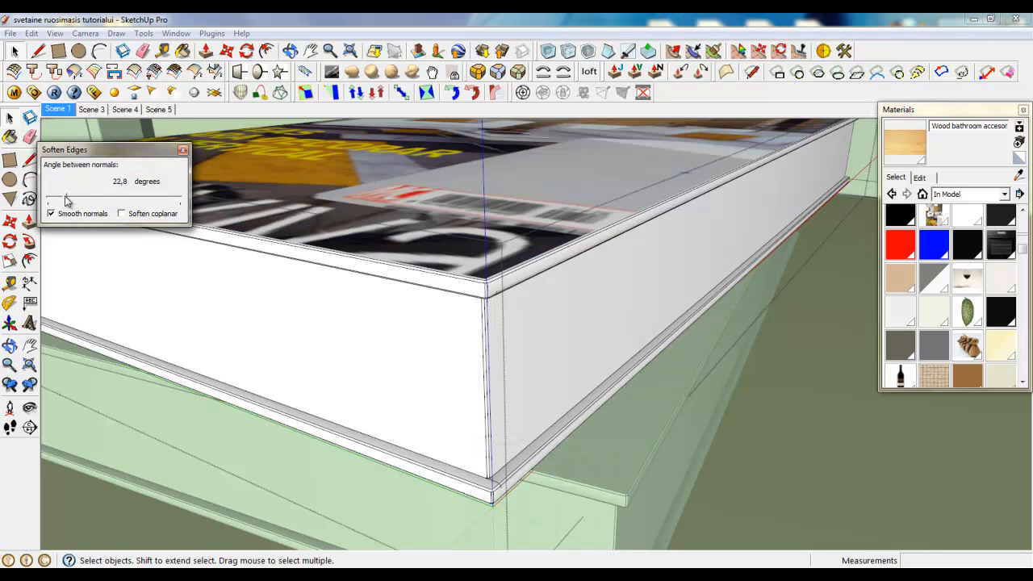
{"action": "left_click_drag", "start_coordinate": [70, 201], "coordinate": [76, 203]}
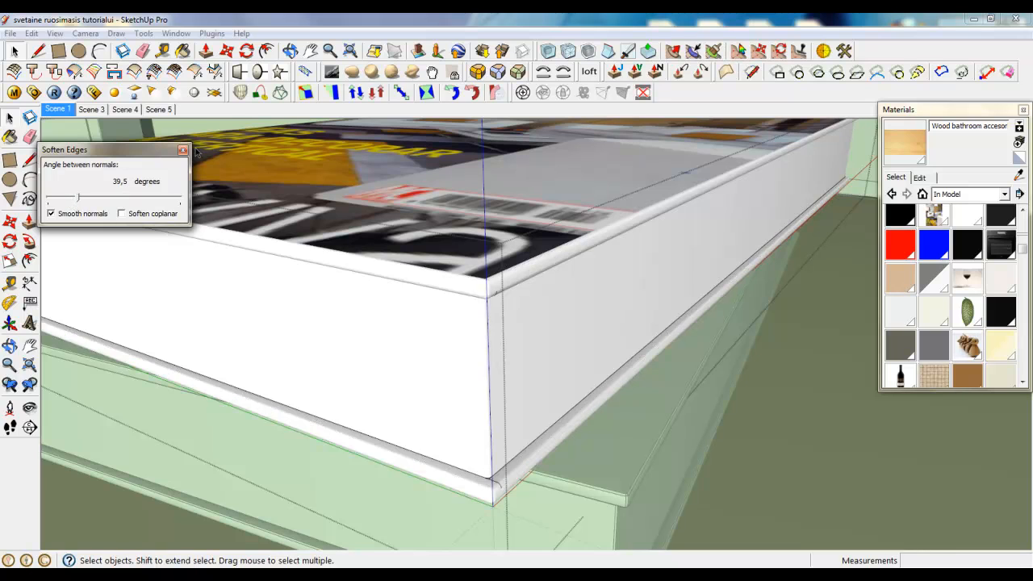
{"action": "left_click", "coordinate": [183, 150]}
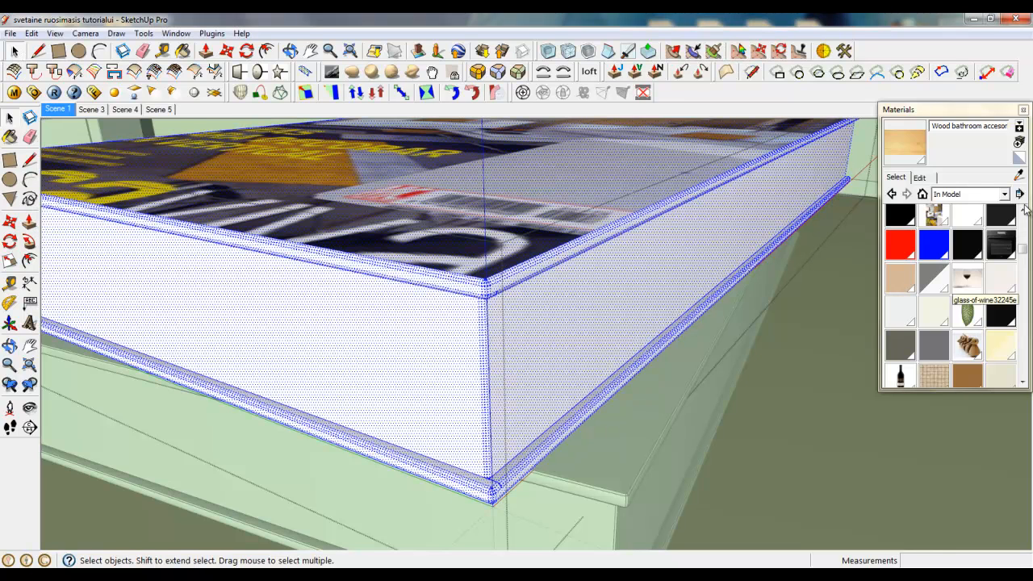
- Sample the projected casaviva1_1 texture from the top cover and paint it onto the book's rounded cover edges
{"action": "left_click", "coordinate": [1018, 175]}
{"action": "left_click", "coordinate": [465, 259]}
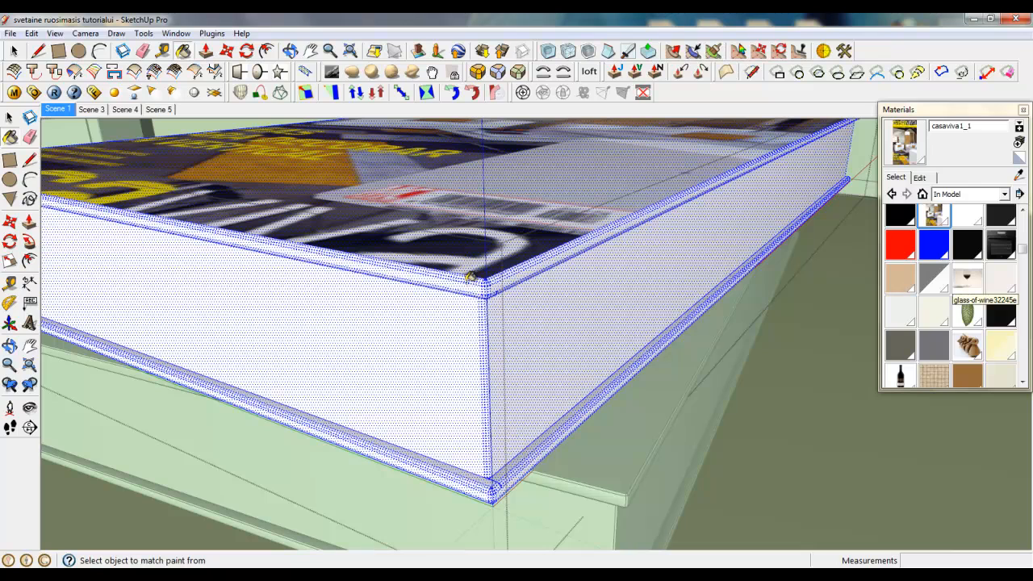
{"action": "left_click", "coordinate": [206, 55]}
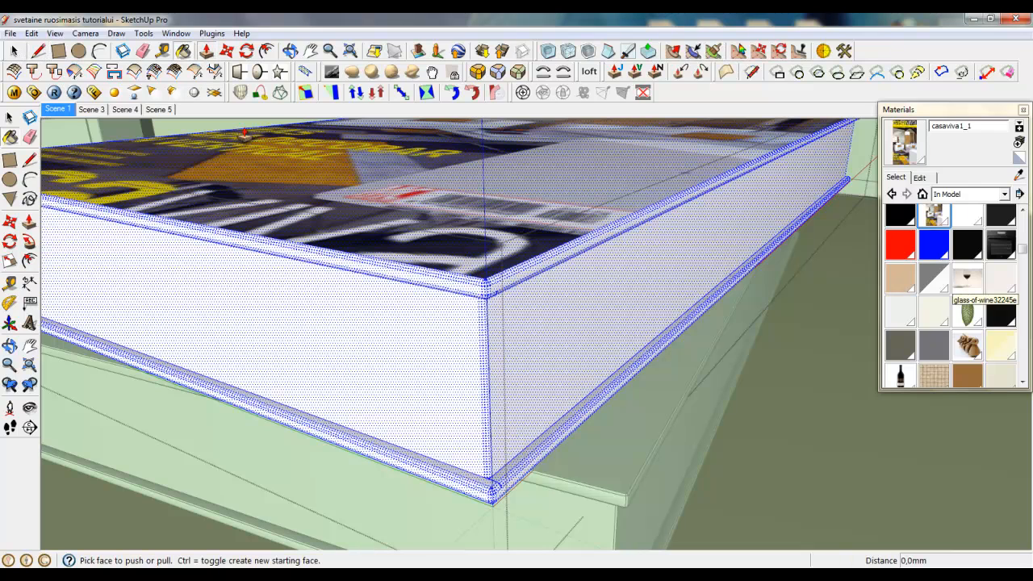
{"action": "key", "text": "space"}
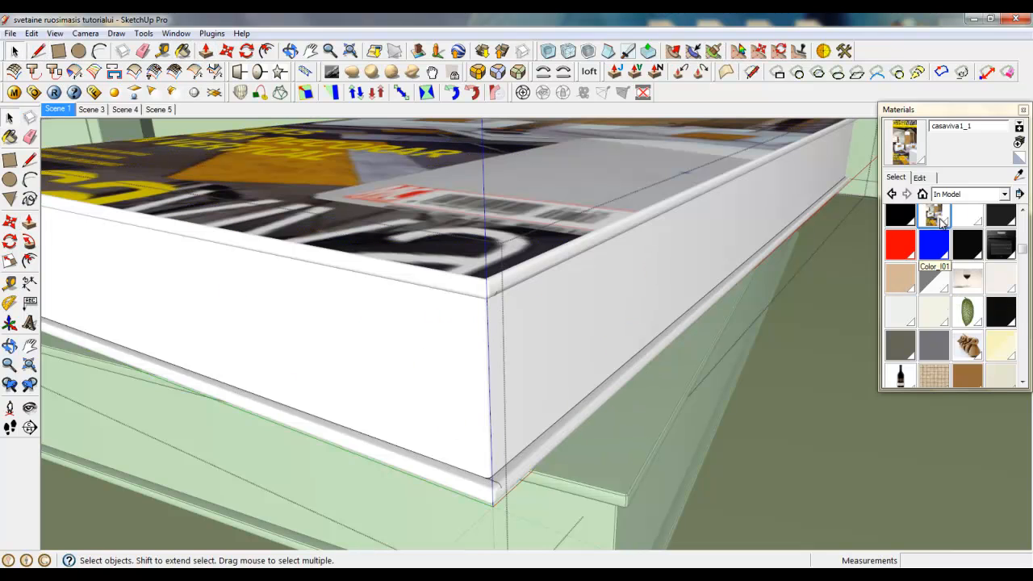
{"action": "left_click", "coordinate": [1019, 175]}
{"action": "left_click", "coordinate": [597, 223]}
{"action": "left_click", "coordinate": [520, 274]}
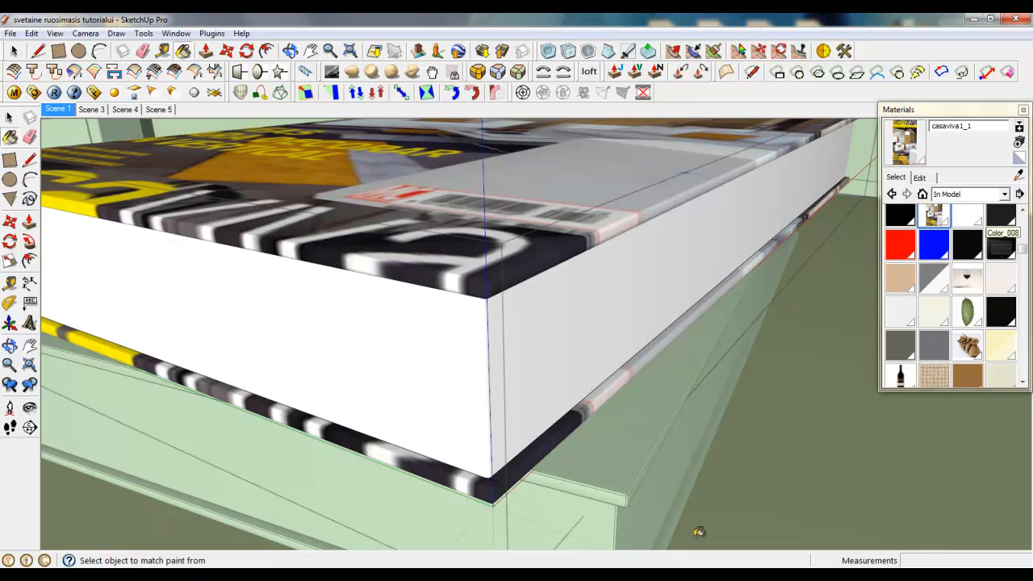
- Leave editing of the upper book on the cabinet
{"action": "scroll", "coordinate": [699, 533], "scroll_direction": "down", "scroll_amount": 5}
{"action": "middle_click_drag", "start_coordinate": [296, 358], "coordinate": [372, 371]}
{"action": "scroll", "coordinate": [289, 346], "scroll_direction": "down", "scroll_amount": 5}
{"action": "middle_click_drag", "start_coordinate": [426, 410], "coordinate": [275, 323]}
{"action": "right_click", "coordinate": [468, 350]}
{"action": "left_click", "coordinate": [496, 360]}
- Add a reflection layer with a TexFresnel map to the casaviva1_1 material in the V-Ray material editor
{"action": "scroll", "coordinate": [438, 336], "scroll_direction": "up", "scroll_amount": 5}
{"action": "scroll", "coordinate": [283, 279], "scroll_direction": "down", "scroll_amount": 5}
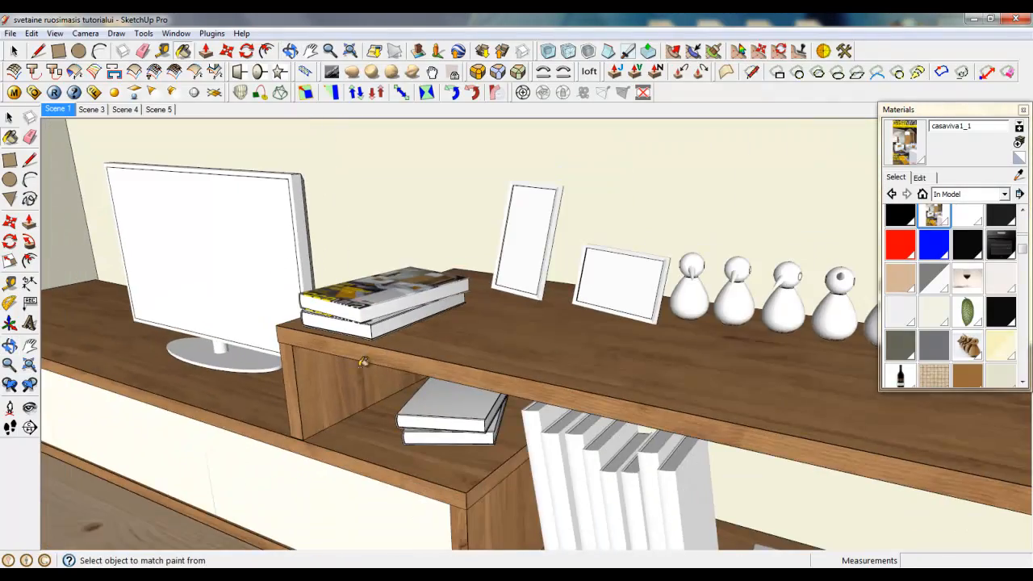
{"action": "scroll", "coordinate": [409, 224], "scroll_direction": "down", "scroll_amount": 1}
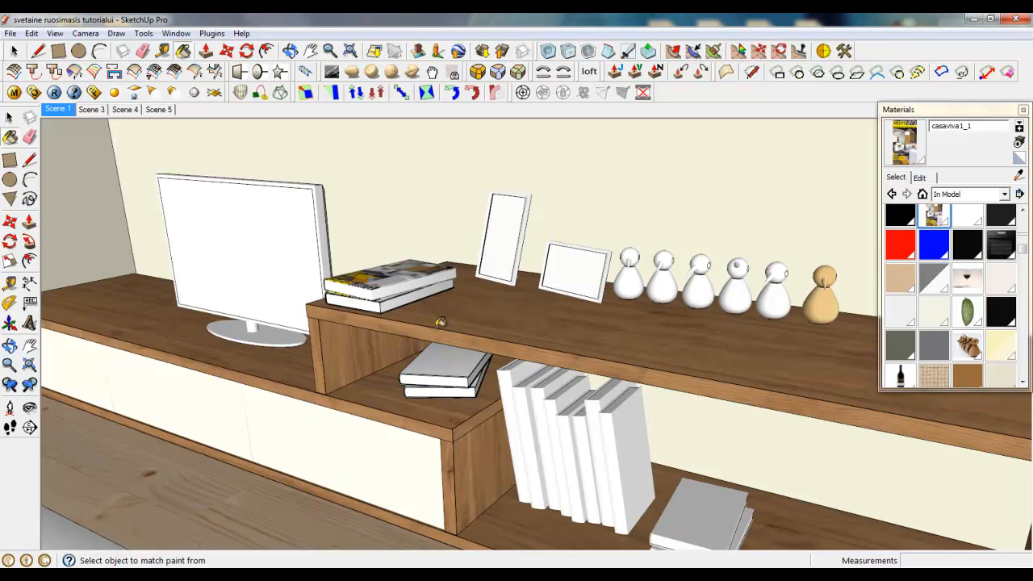
{"action": "scroll", "coordinate": [357, 280], "scroll_direction": "up", "scroll_amount": 2}
{"action": "left_click", "coordinate": [15, 91]}
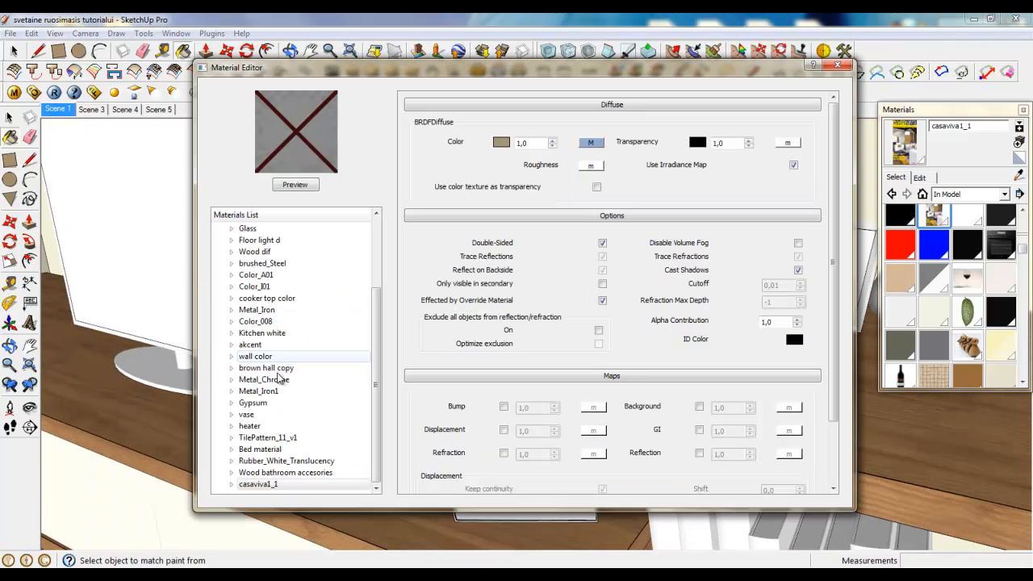
{"action": "right_click", "coordinate": [269, 484]}
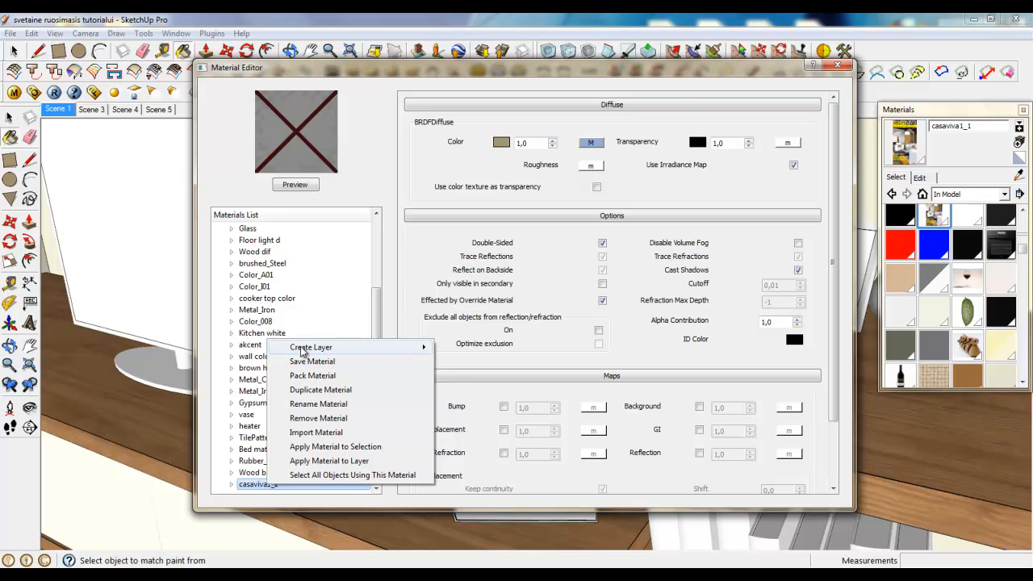
{"action": "mouse_move", "coordinate": [303, 352]}
{"action": "left_click", "coordinate": [481, 362]}
{"action": "left_click", "coordinate": [592, 144]}
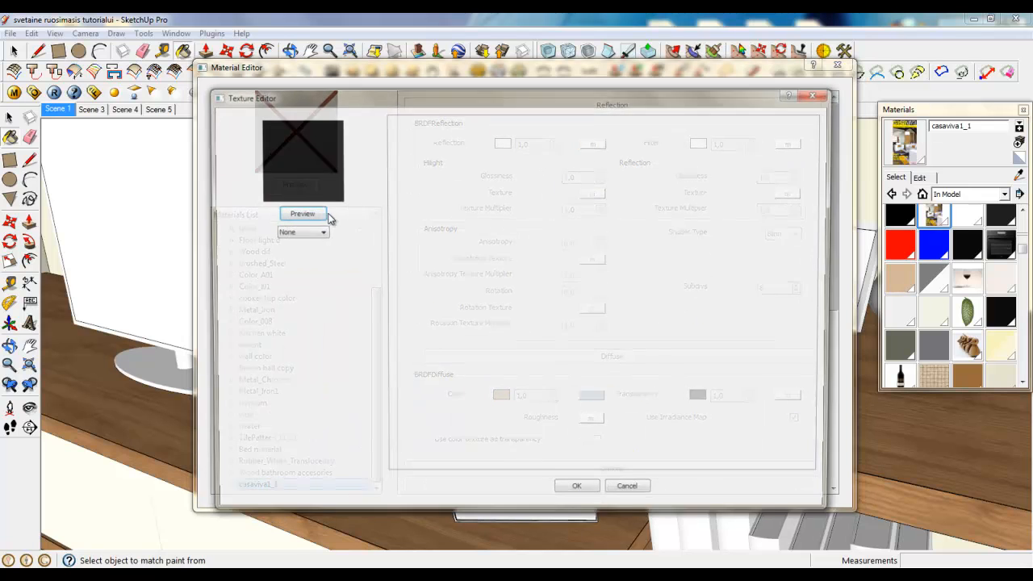
{"action": "left_click", "coordinate": [312, 233]}
{"action": "left_click", "coordinate": [295, 327]}
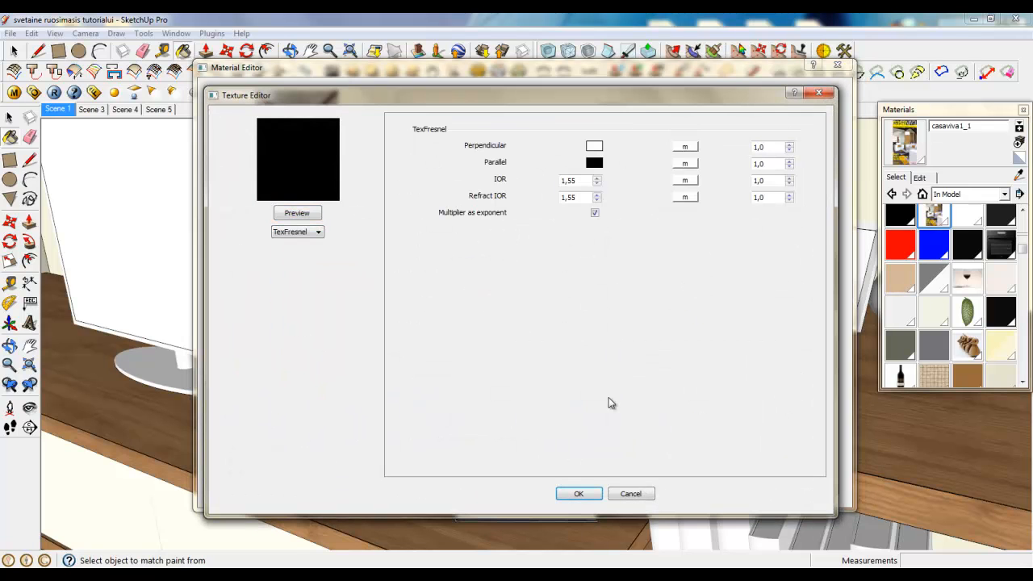
{"action": "left_click", "coordinate": [579, 494]}
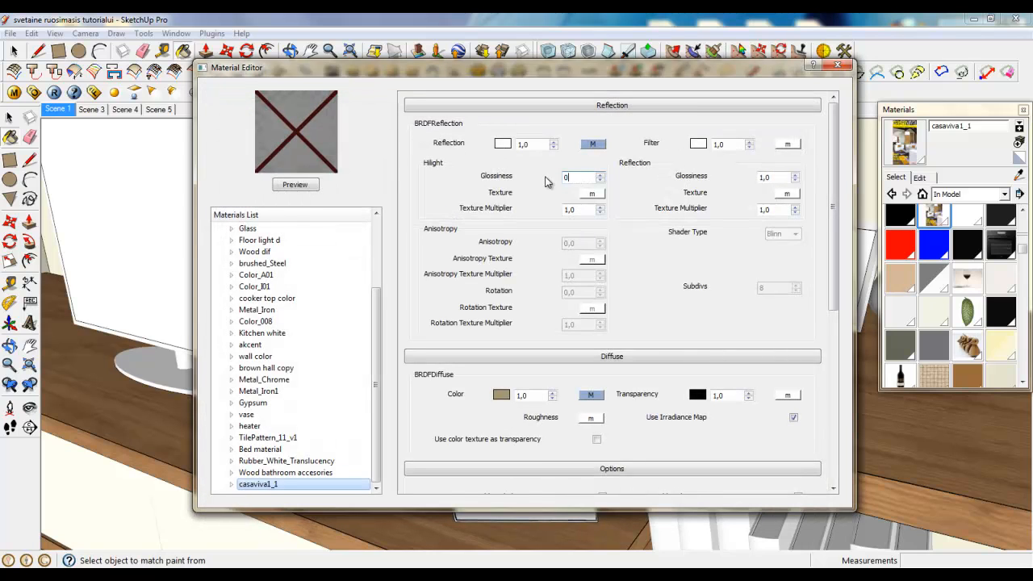
- Set casaviva1_1's highlight and reflection glossiness to 0,85 and its shader type to Phong
{"action": "left_click", "coordinate": [765, 177]}
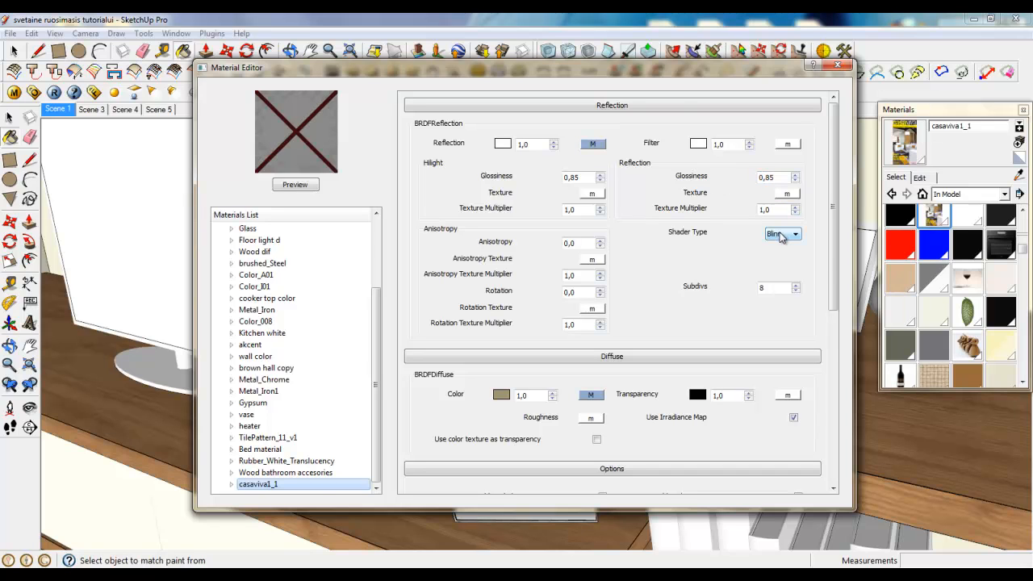
{"action": "left_click", "coordinate": [782, 235]}
{"action": "left_click", "coordinate": [779, 257]}
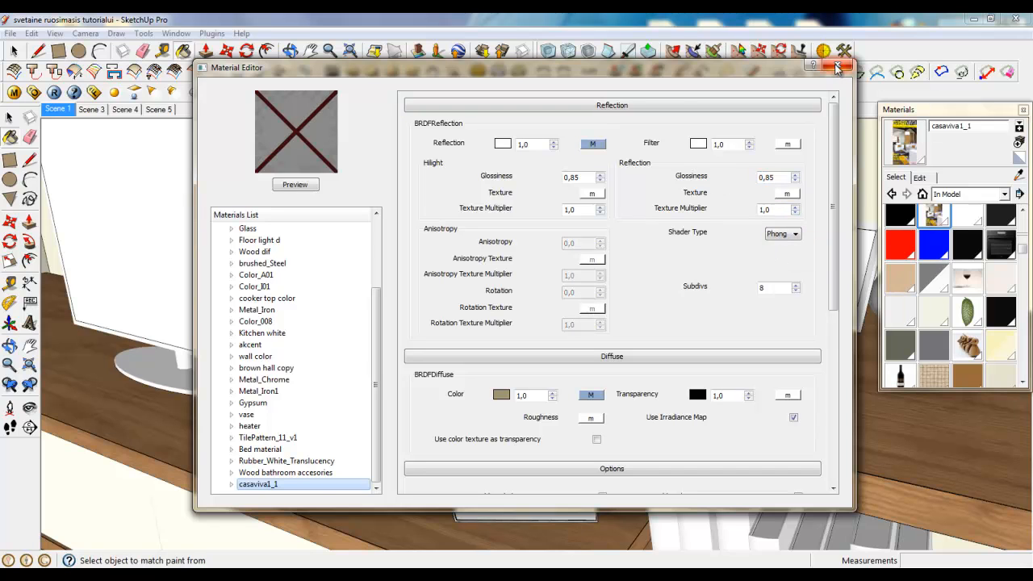
- Close the V-Ray material editor and open the group of the landscape picture frame beside the birds for editing
{"action": "left_click", "coordinate": [838, 66]}
{"action": "middle_click_drag", "start_coordinate": [569, 355], "coordinate": [779, 358]}
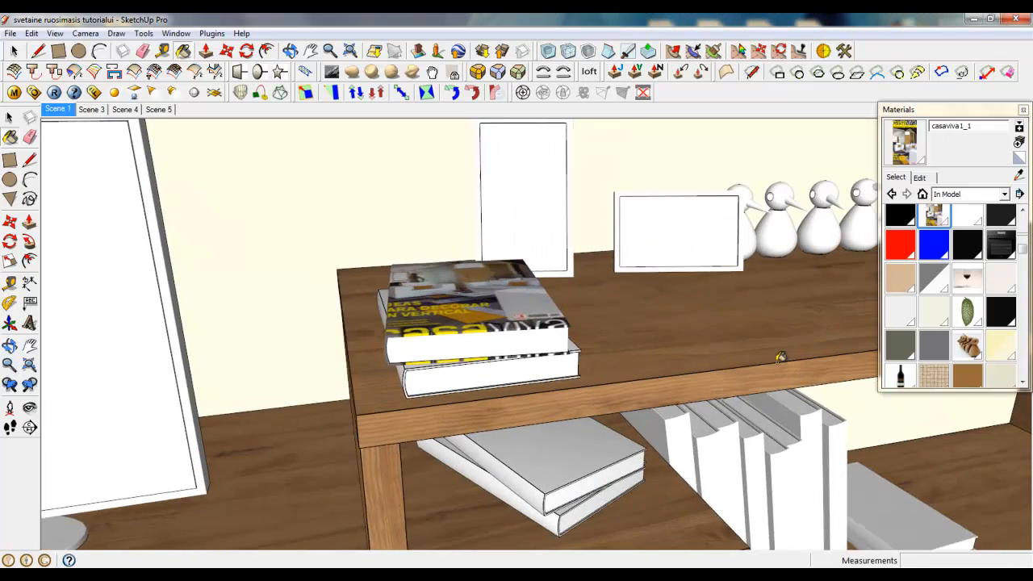
{"action": "scroll", "coordinate": [779, 358], "scroll_direction": "down", "scroll_amount": 2}
{"action": "middle_click_drag", "start_coordinate": [686, 343], "coordinate": [573, 351], "text": "shift"}
{"action": "scroll", "coordinate": [707, 208], "scroll_direction": "up", "scroll_amount": 2}
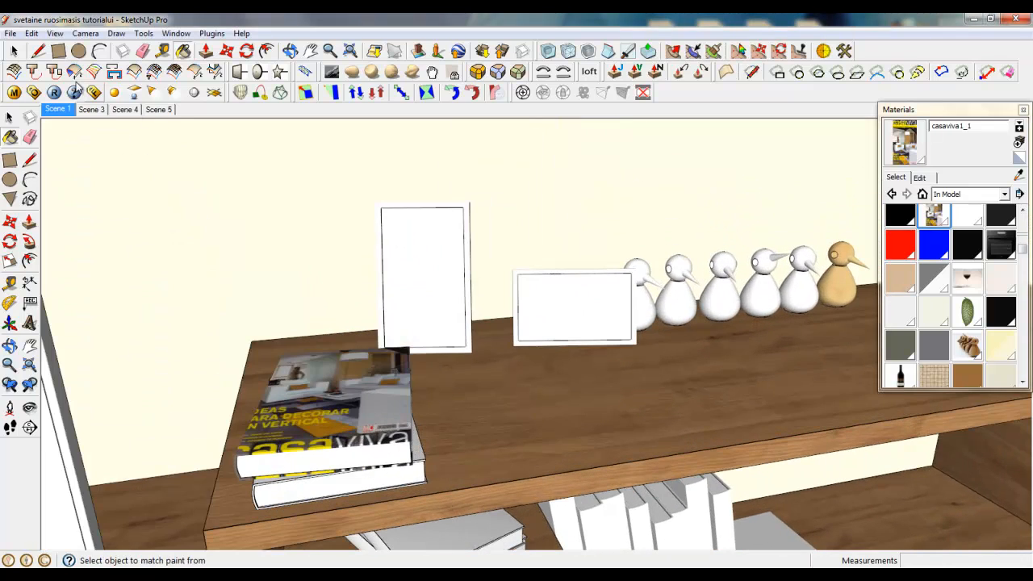
{"action": "left_click", "coordinate": [14, 52]}
{"action": "middle_click_drag", "start_coordinate": [695, 406], "coordinate": [611, 403]}
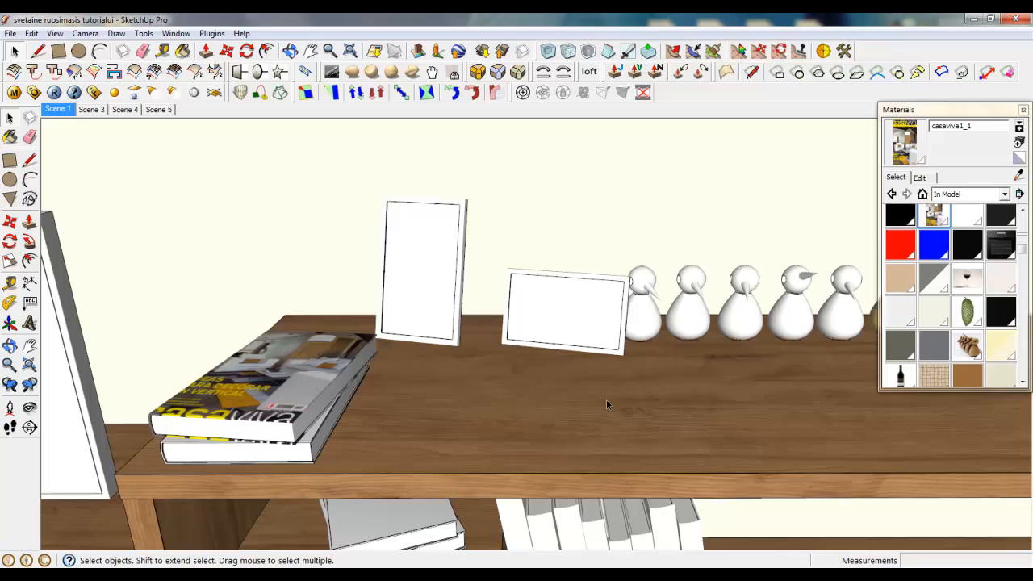
{"action": "scroll", "coordinate": [537, 292], "scroll_direction": "up", "scroll_amount": 5}
{"action": "left_click", "coordinate": [554, 348]}
{"action": "middle_click_drag", "start_coordinate": [557, 358], "coordinate": [508, 320]}
{"action": "double_click", "coordinate": [573, 335]}
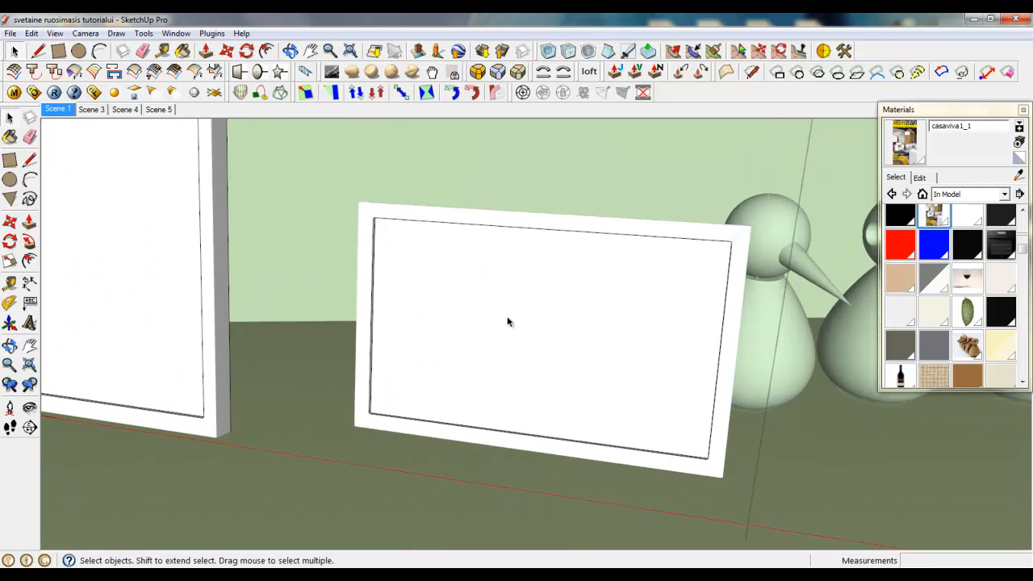
- Enter the landscape frame's nested group and select its inner picture face
{"action": "left_click", "coordinate": [460, 326]}
{"action": "scroll", "coordinate": [644, 292], "scroll_direction": "down", "scroll_amount": 3}
{"action": "scroll", "coordinate": [628, 333], "scroll_direction": "up", "scroll_amount": 6}
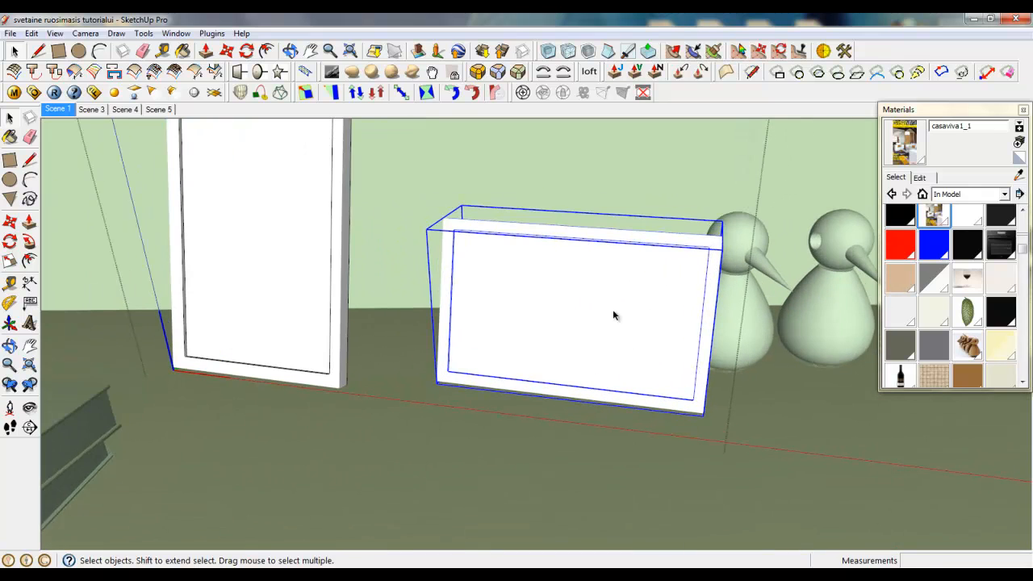
{"action": "left_click", "coordinate": [344, 339]}
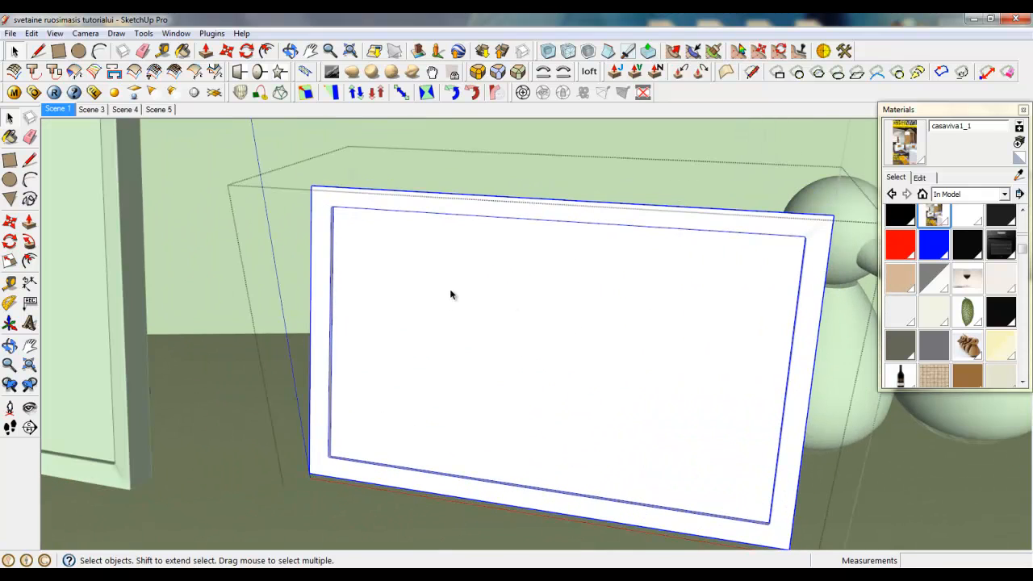
{"action": "triple_click", "coordinate": [451, 293]}
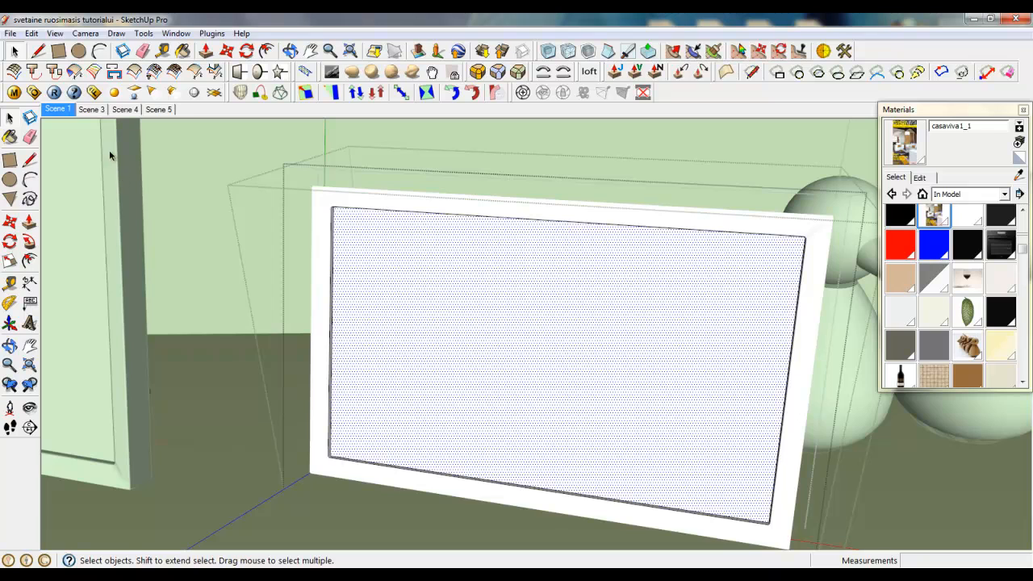
- Import family-holidays-walks from the Textures folder as a texture and place it across the landscape frame's picture face
{"action": "left_click", "coordinate": [10, 33]}
{"action": "left_click", "coordinate": [37, 235]}
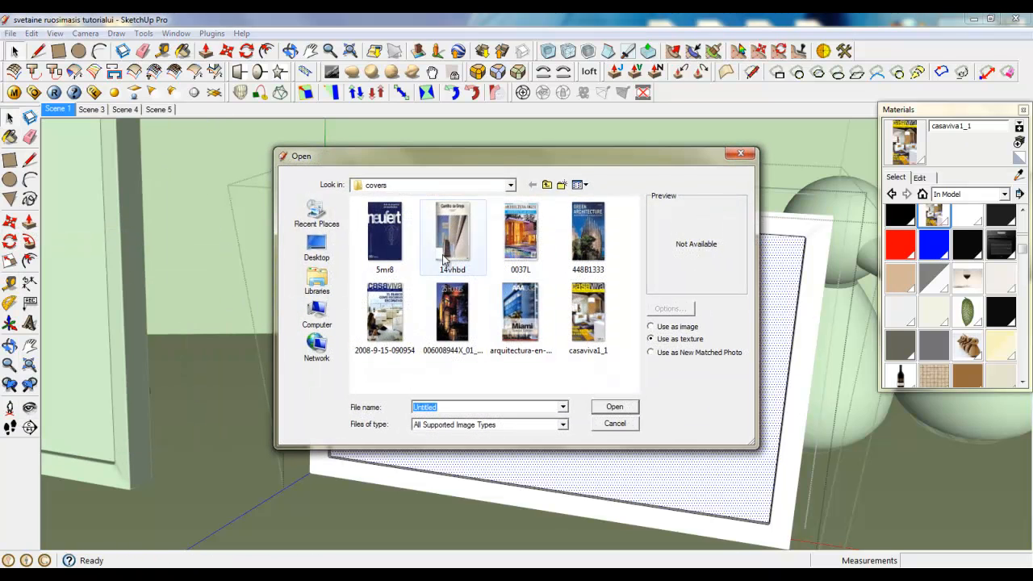
{"action": "left_click", "coordinate": [547, 185]}
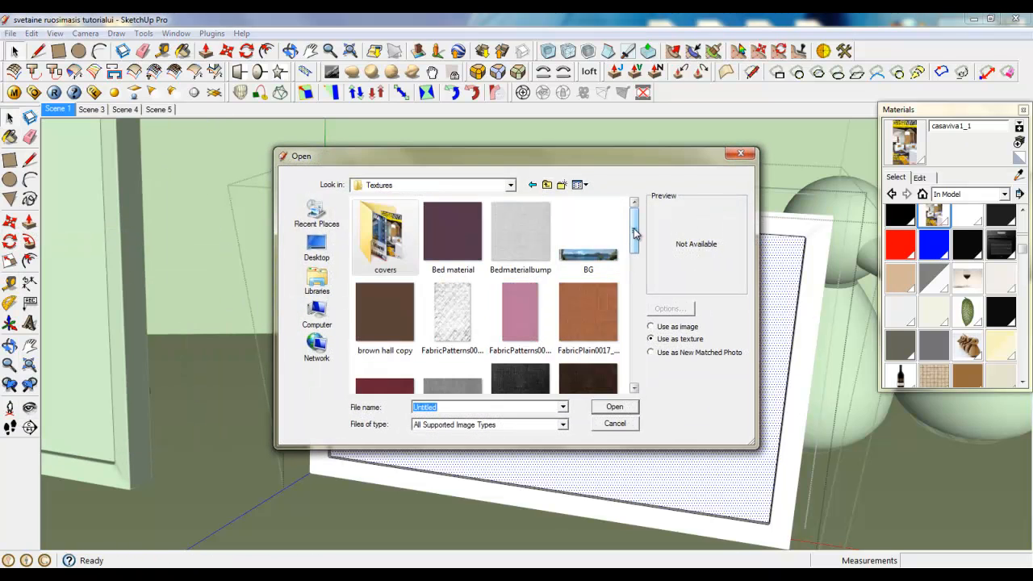
{"action": "left_click_drag", "start_coordinate": [637, 226], "coordinate": [639, 276]}
{"action": "left_click", "coordinate": [521, 253]}
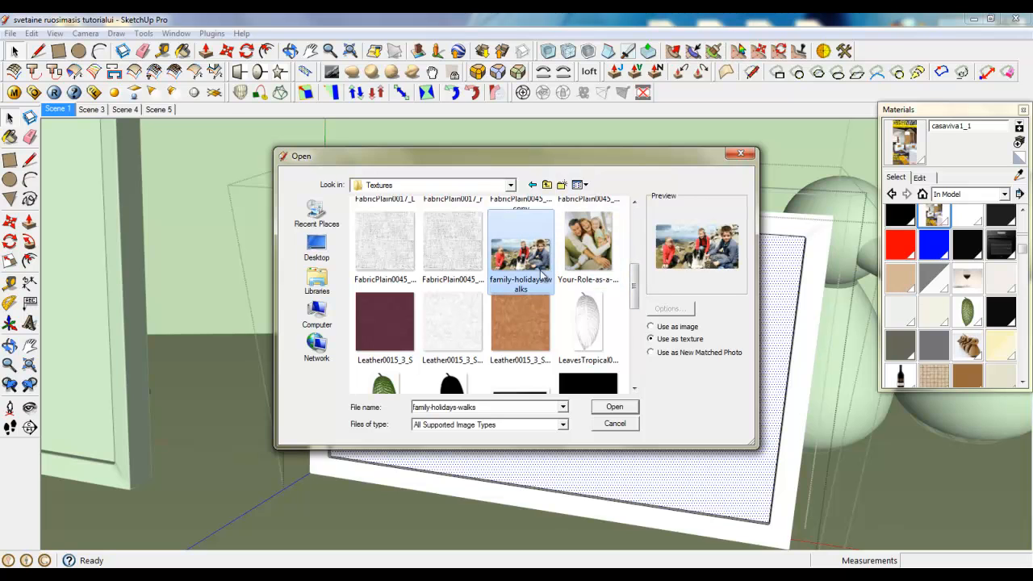
{"action": "left_click", "coordinate": [614, 406]}
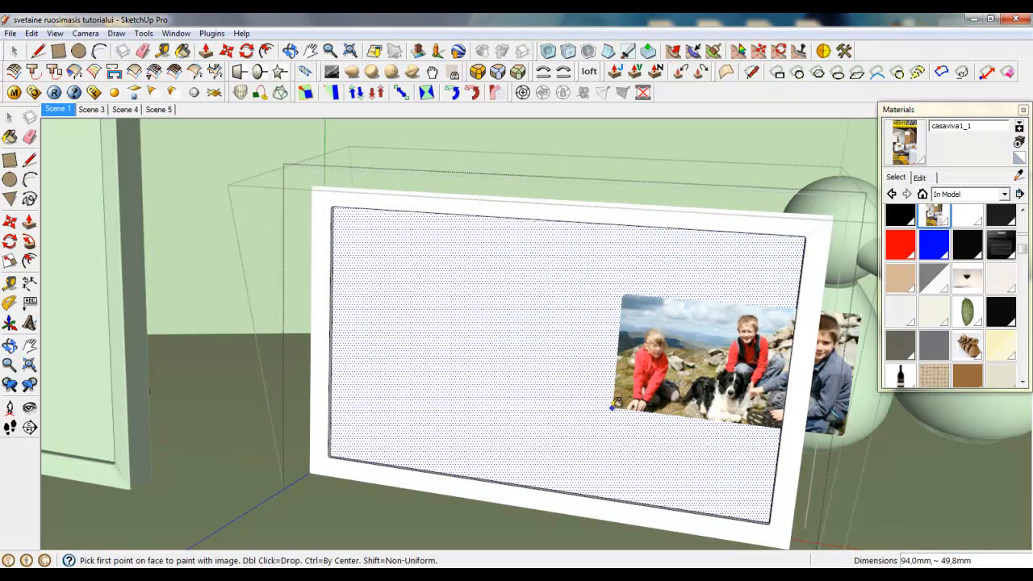
{"action": "left_click", "coordinate": [341, 441]}
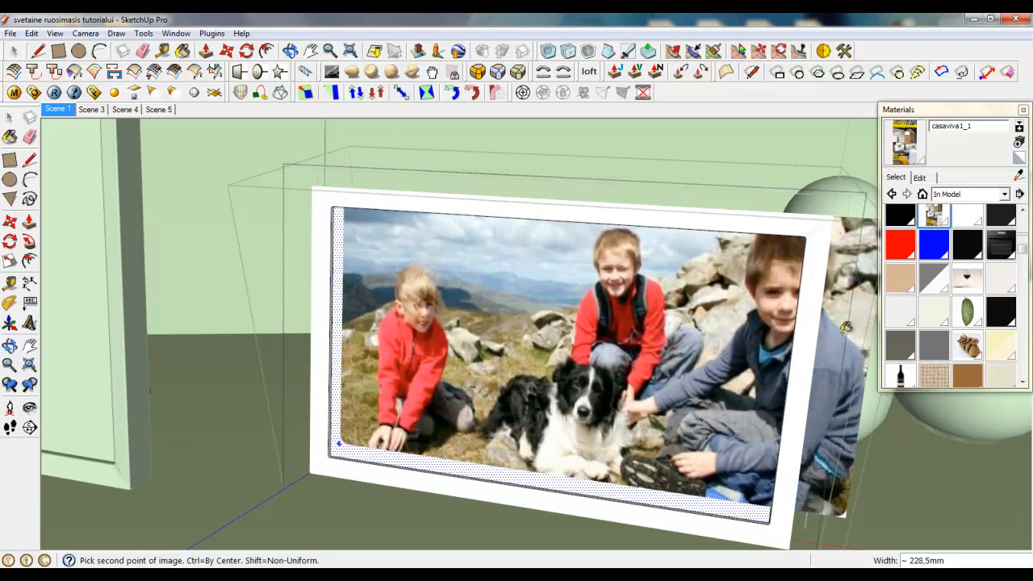
{"action": "left_click", "coordinate": [812, 331]}
- Reposition the family-holidays-walks texture so the photo fills the picture face inside the frame
{"action": "right_click", "coordinate": [490, 311]}
{"action": "mouse_move", "coordinate": [565, 190]}
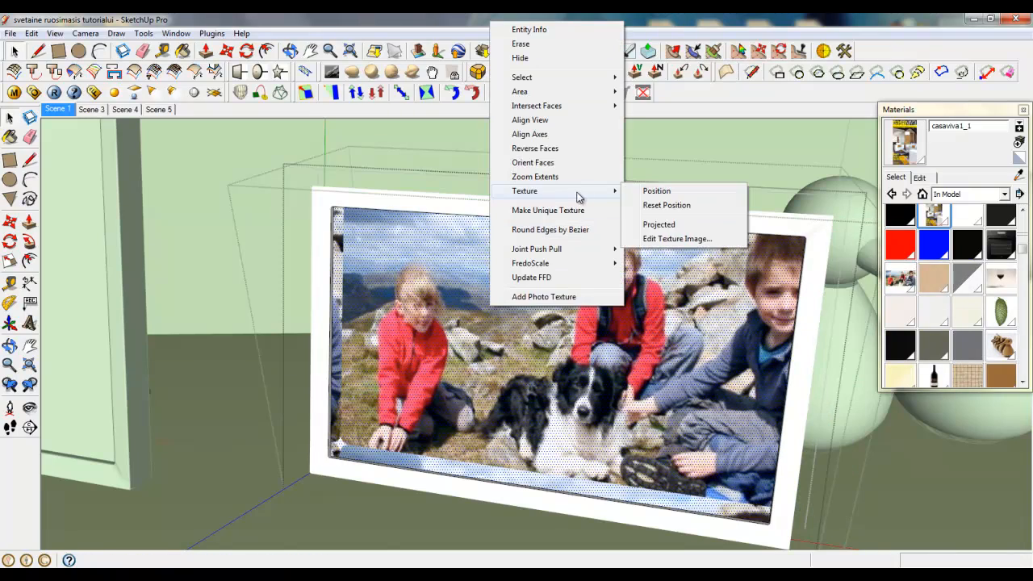
{"action": "left_click", "coordinate": [655, 190]}
{"action": "left_click_drag", "start_coordinate": [603, 289], "coordinate": [539, 303]}
{"action": "right_click", "coordinate": [495, 295]}
{"action": "left_click", "coordinate": [509, 303]}
- Examine the corner of the landscape frame where the picture pane meets the frame's inner rim
{"action": "scroll", "coordinate": [504, 305], "scroll_direction": "down", "scroll_amount": 5}
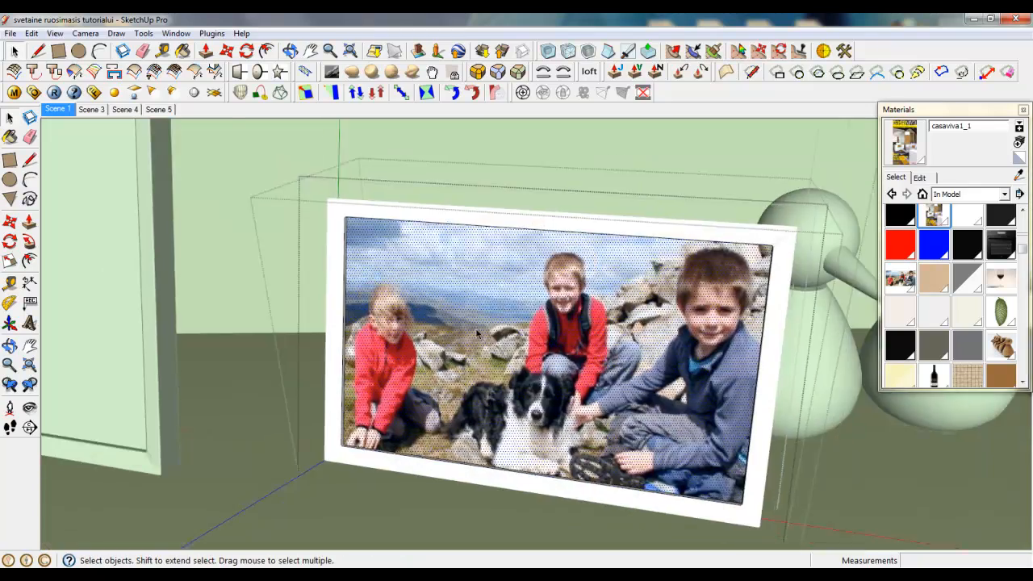
{"action": "scroll", "coordinate": [412, 271], "scroll_direction": "up", "scroll_amount": 7}
{"action": "scroll", "coordinate": [428, 361], "scroll_direction": "down", "scroll_amount": 3}
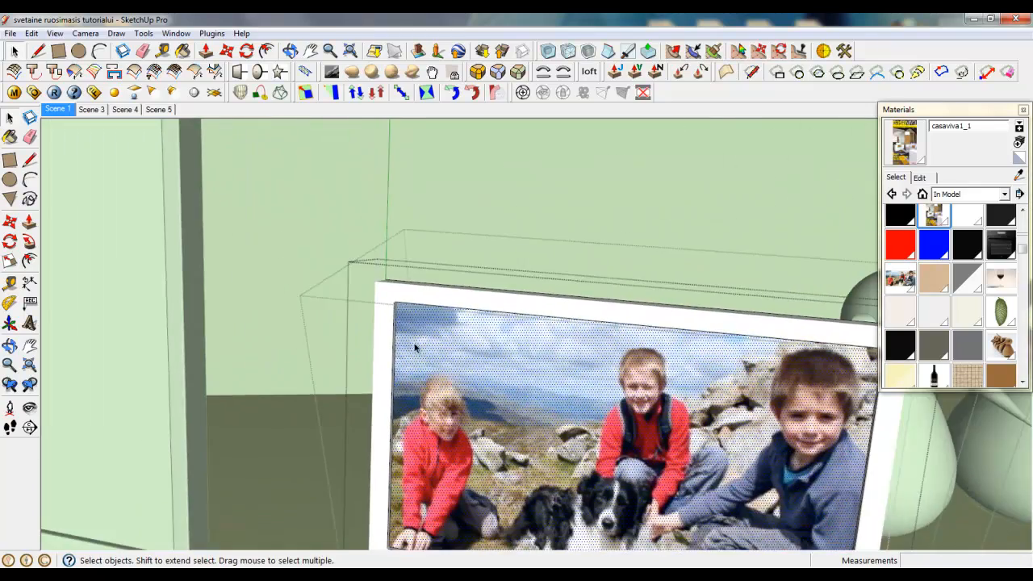
{"action": "scroll", "coordinate": [399, 287], "scroll_direction": "up", "scroll_amount": 8}
{"action": "middle_click_drag", "start_coordinate": [400, 383], "coordinate": [355, 289]}
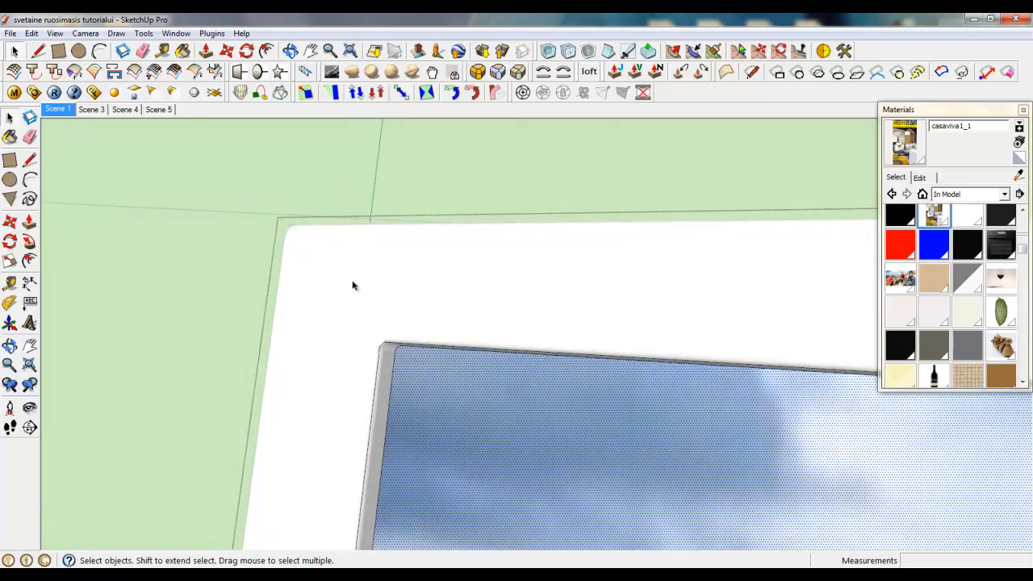
{"action": "scroll", "coordinate": [353, 283], "scroll_direction": "down", "scroll_amount": 3}
{"action": "scroll", "coordinate": [395, 335], "scroll_direction": "up", "scroll_amount": 5}
{"action": "scroll", "coordinate": [294, 290], "scroll_direction": "down", "scroll_amount": 1}
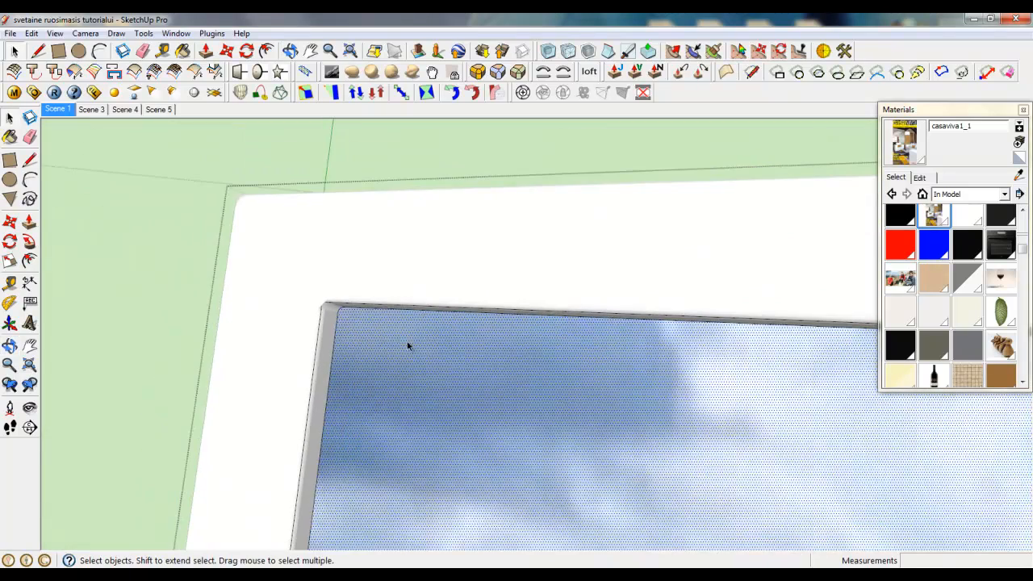
{"action": "scroll", "coordinate": [369, 351], "scroll_direction": "up", "scroll_amount": 2}
{"action": "middle_click_drag", "start_coordinate": [369, 350], "coordinate": [319, 333]}
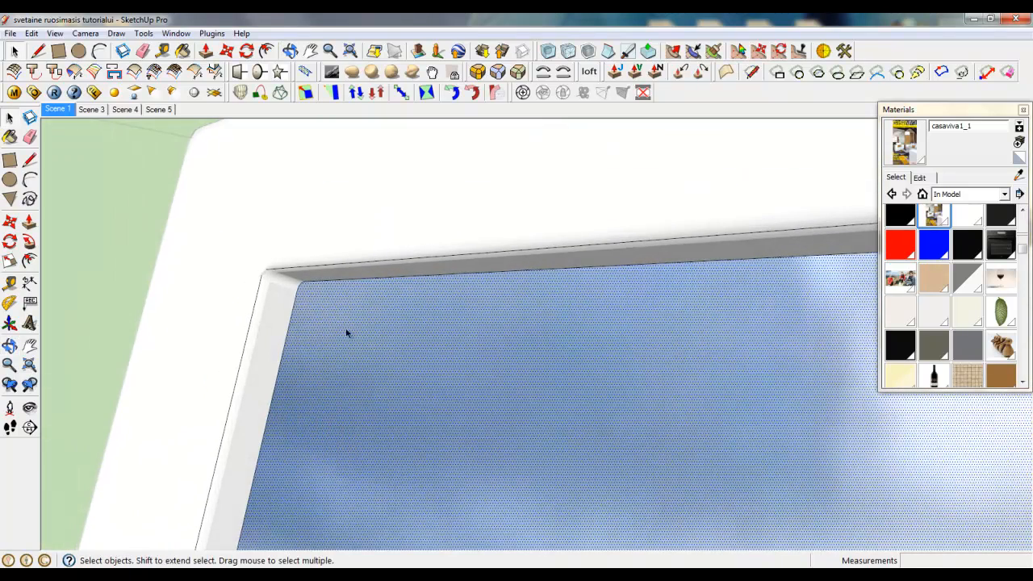
{"action": "mouse_move", "coordinate": [360, 375]}
{"action": "middle_mouse_down"}
{"action": "mouse_move", "coordinate": [185, 348]}
{"action": "mouse_move", "coordinate": [366, 371]}
{"action": "middle_mouse_up"}
{"action": "left_click", "coordinate": [459, 347]}
{"action": "middle_click_drag", "start_coordinate": [433, 364], "coordinate": [464, 253]}
{"action": "scroll", "coordinate": [323, 353], "scroll_direction": "down", "scroll_amount": 5}
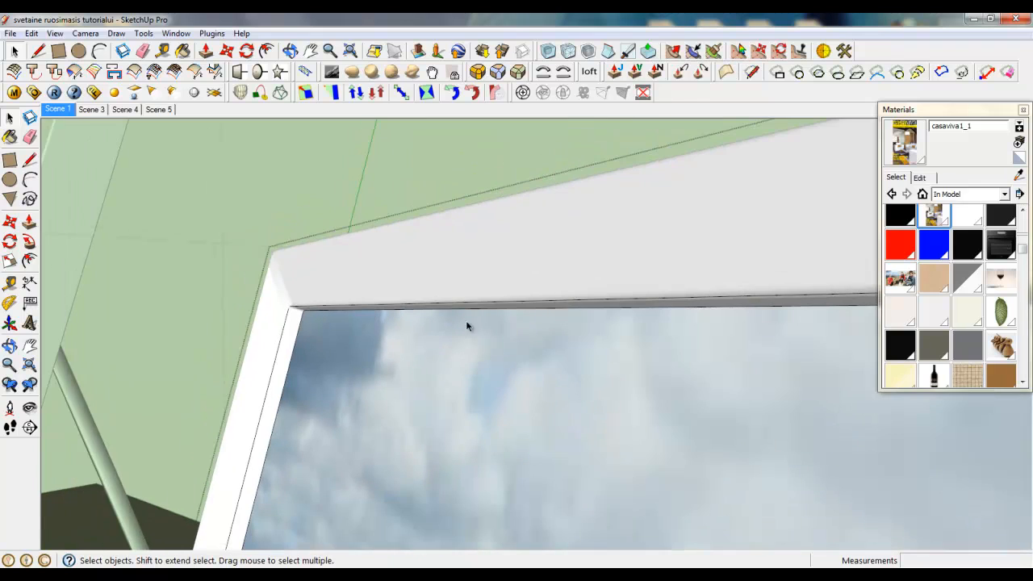
- Sample the family-holidays-walks material from the picture, and apply the Glass material to the pane inside the landscape frame
{"action": "left_click", "coordinate": [1019, 175]}
{"action": "left_click", "coordinate": [522, 339]}
{"action": "mouse_move", "coordinate": [522, 339]}
{"action": "middle_mouse_down"}
{"action": "mouse_move", "coordinate": [415, 357]}
{"action": "mouse_move", "coordinate": [300, 341]}
{"action": "mouse_move", "coordinate": [427, 374]}
{"action": "middle_mouse_up"}
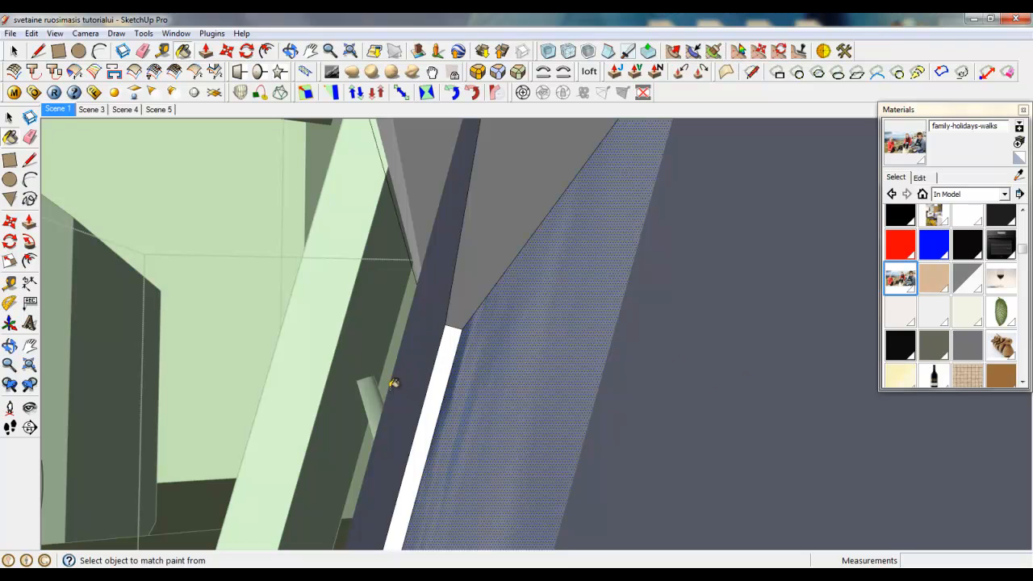
{"action": "left_click", "coordinate": [968, 277]}
{"action": "mouse_move", "coordinate": [438, 393]}
{"action": "middle_mouse_down"}
{"action": "mouse_move", "coordinate": [415, 388]}
{"action": "mouse_move", "coordinate": [536, 421]}
{"action": "mouse_move", "coordinate": [519, 401]}
{"action": "middle_mouse_up"}
{"action": "left_click", "coordinate": [369, 340]}
{"action": "middle_click_drag", "start_coordinate": [369, 340], "coordinate": [508, 351]}
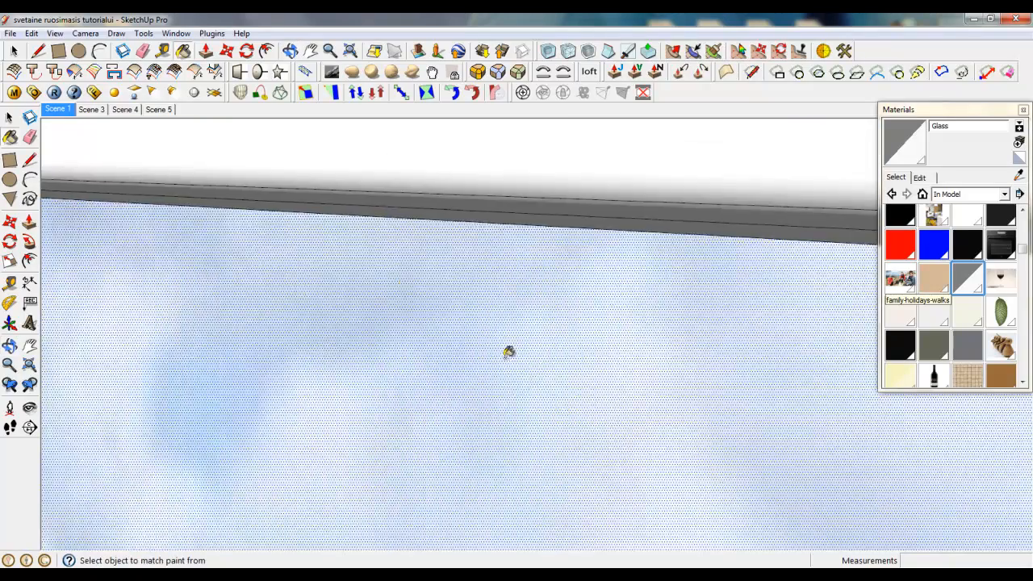
- Paint the border of the landscape photo frame with the Wood dif material
{"action": "scroll", "coordinate": [414, 245], "scroll_direction": "down", "scroll_amount": 4}
{"action": "scroll", "coordinate": [412, 246], "scroll_direction": "down", "scroll_amount": 8}
{"action": "middle_click_drag", "start_coordinate": [588, 199], "coordinate": [401, 287]}
{"action": "scroll", "coordinate": [759, 373], "scroll_direction": "down", "scroll_amount": 3}
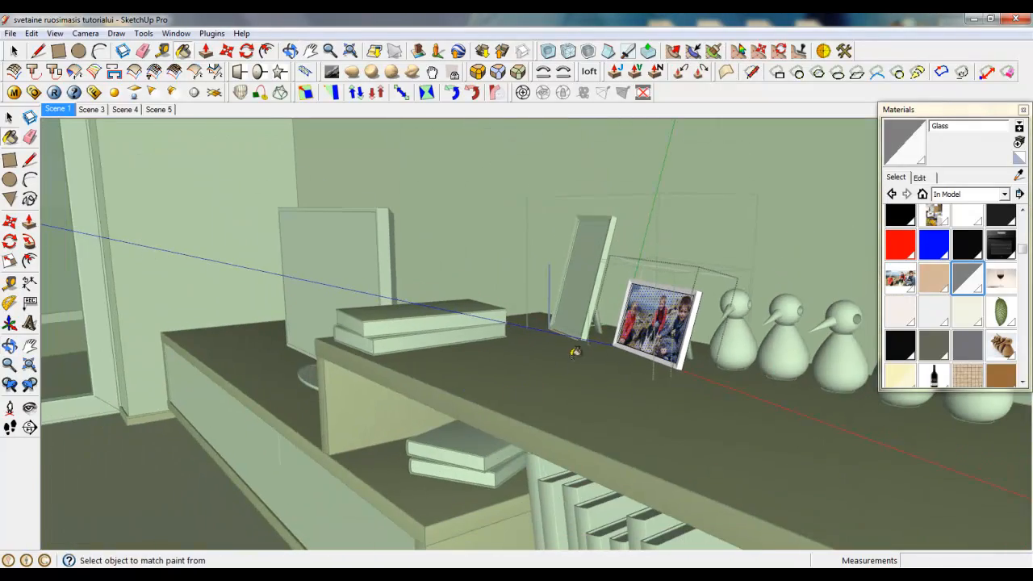
{"action": "scroll", "coordinate": [666, 306], "scroll_direction": "up", "scroll_amount": 4}
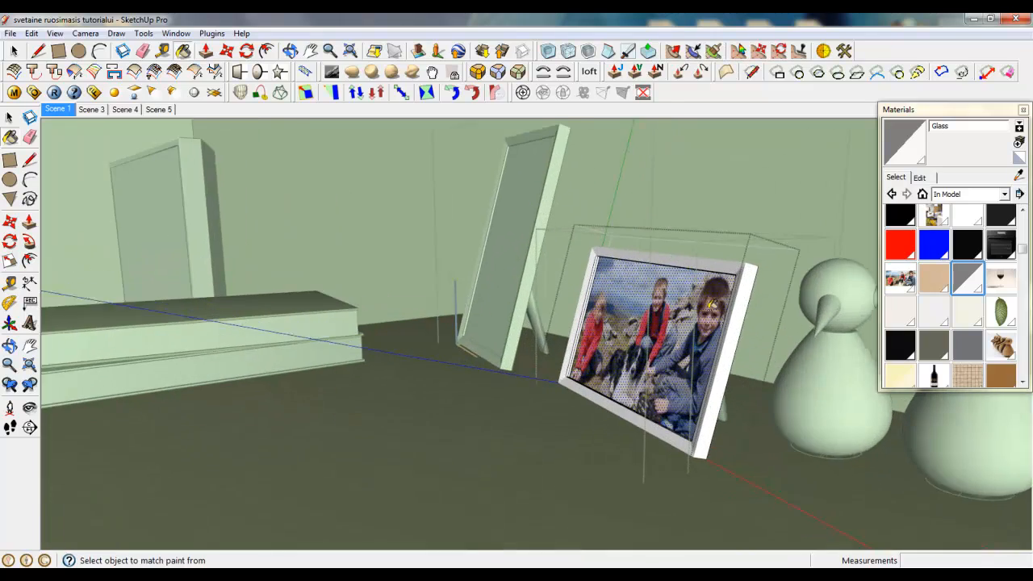
{"action": "middle_click_drag", "start_coordinate": [646, 366], "coordinate": [778, 368]}
{"action": "scroll", "coordinate": [322, 378], "scroll_direction": "down", "scroll_amount": 1}
{"action": "scroll", "coordinate": [323, 377], "scroll_direction": "down", "scroll_amount": 3}
{"action": "scroll", "coordinate": [579, 327], "scroll_direction": "up", "scroll_amount": 7}
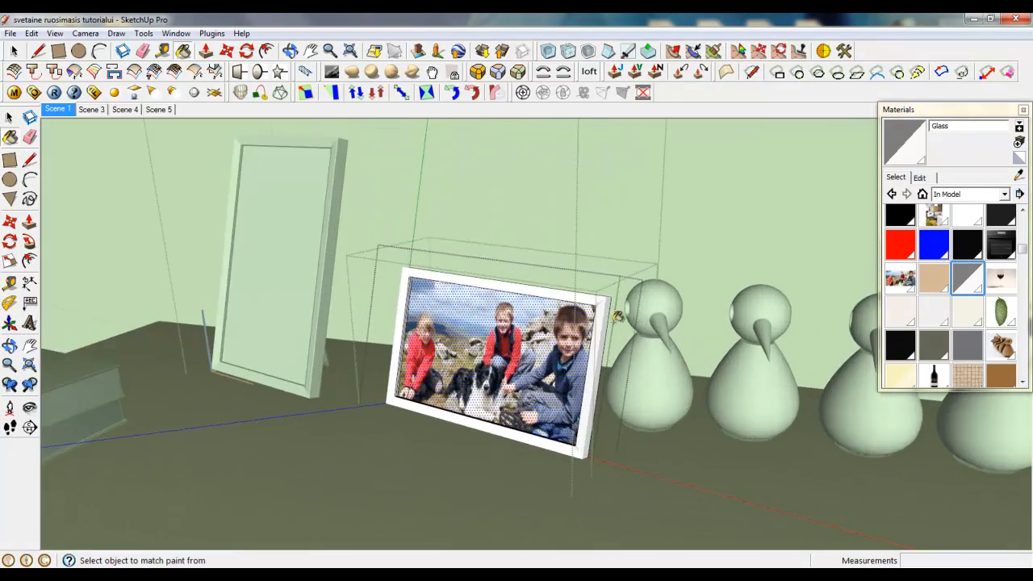
{"action": "scroll", "coordinate": [936, 323], "scroll_direction": "down", "scroll_amount": 3}
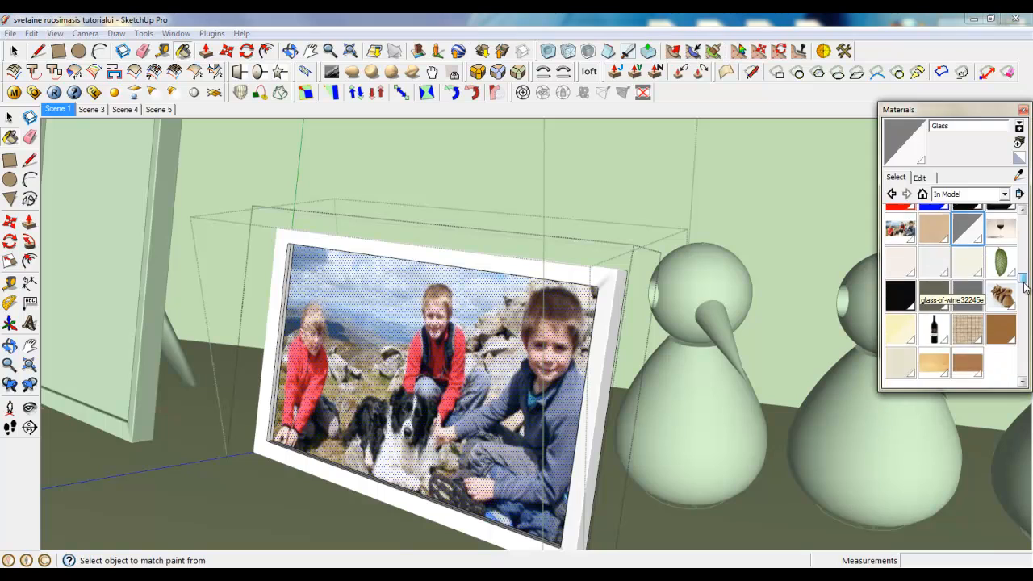
{"action": "left_click", "coordinate": [968, 326]}
{"action": "left_click", "coordinate": [612, 282]}
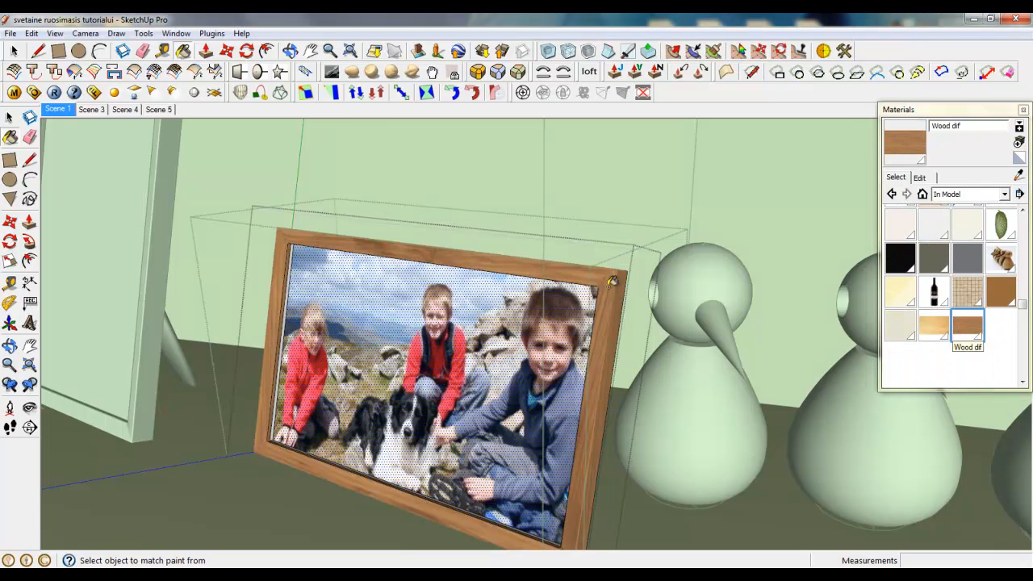
- Close the photo frame's nested groups to leave editing and return to the whole model
{"action": "scroll", "coordinate": [644, 315], "scroll_direction": "down", "scroll_amount": 3}
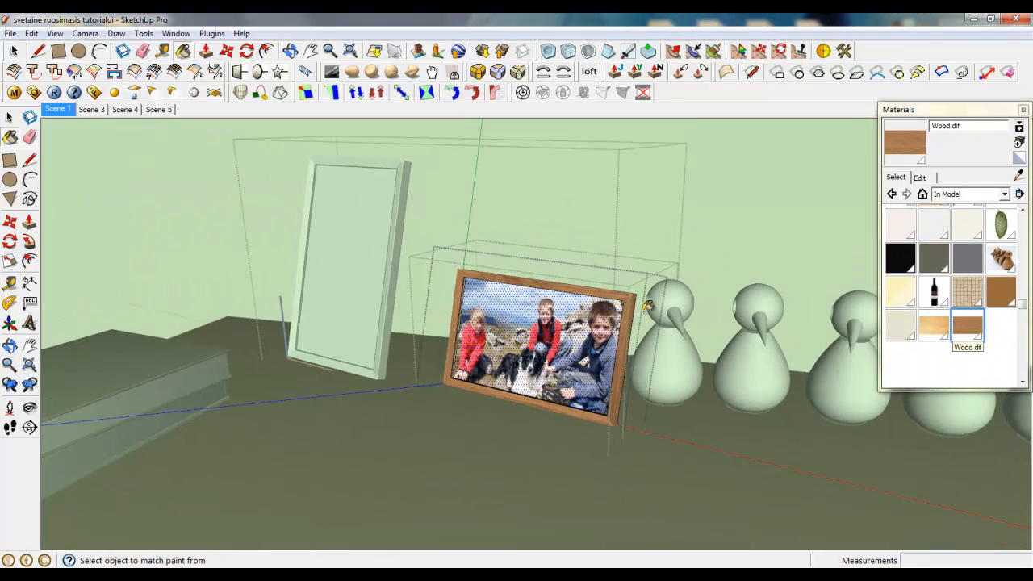
{"action": "right_click", "coordinate": [543, 231]}
{"action": "left_click", "coordinate": [562, 237]}
{"action": "scroll", "coordinate": [711, 315], "scroll_direction": "down", "scroll_amount": 4}
{"action": "right_click", "coordinate": [645, 247]}
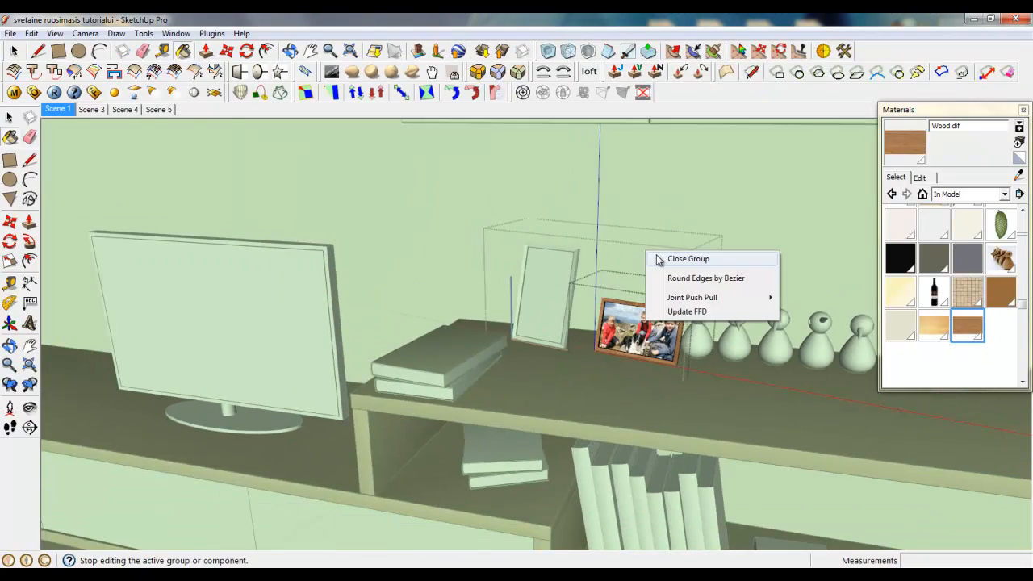
{"action": "left_click", "coordinate": [658, 257]}
{"action": "middle_click_drag", "start_coordinate": [569, 329], "coordinate": [518, 313]}
{"action": "right_click", "coordinate": [580, 245]}
{"action": "left_click", "coordinate": [592, 254]}
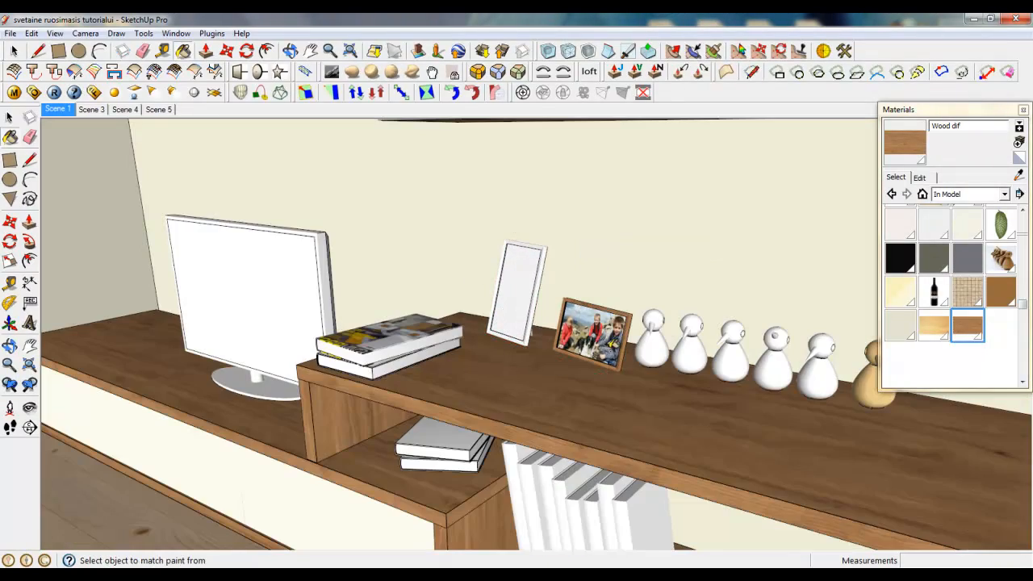
- Look around the living room at the wall pictures, the cabinets and the decorations standing on them
{"action": "scroll", "coordinate": [678, 354], "scroll_direction": "down", "scroll_amount": 3}
{"action": "middle_click_drag", "start_coordinate": [494, 363], "coordinate": [445, 317]}
{"action": "scroll", "coordinate": [500, 307], "scroll_direction": "up", "scroll_amount": 6}
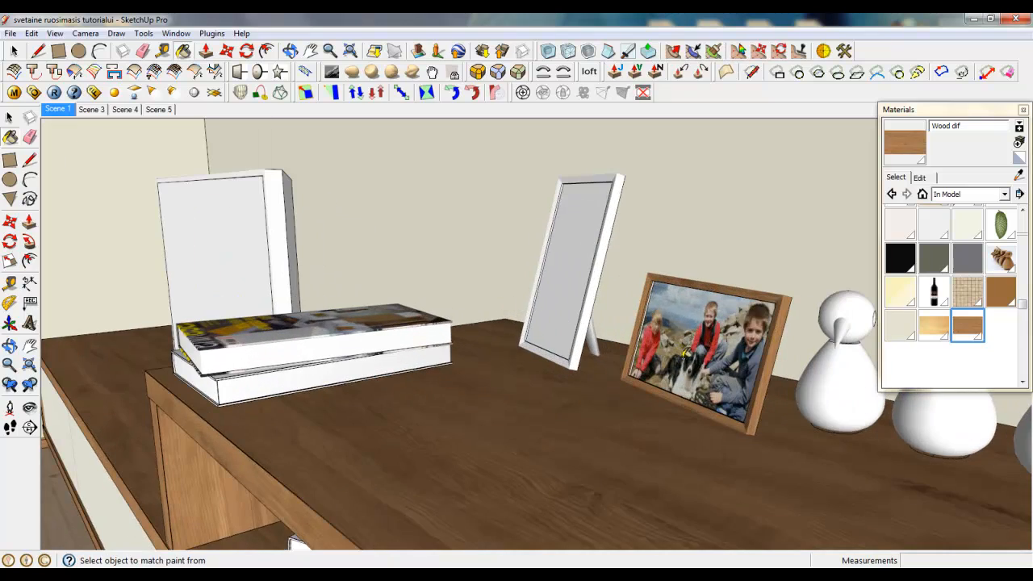
{"action": "scroll", "coordinate": [757, 396], "scroll_direction": "down", "scroll_amount": 5}
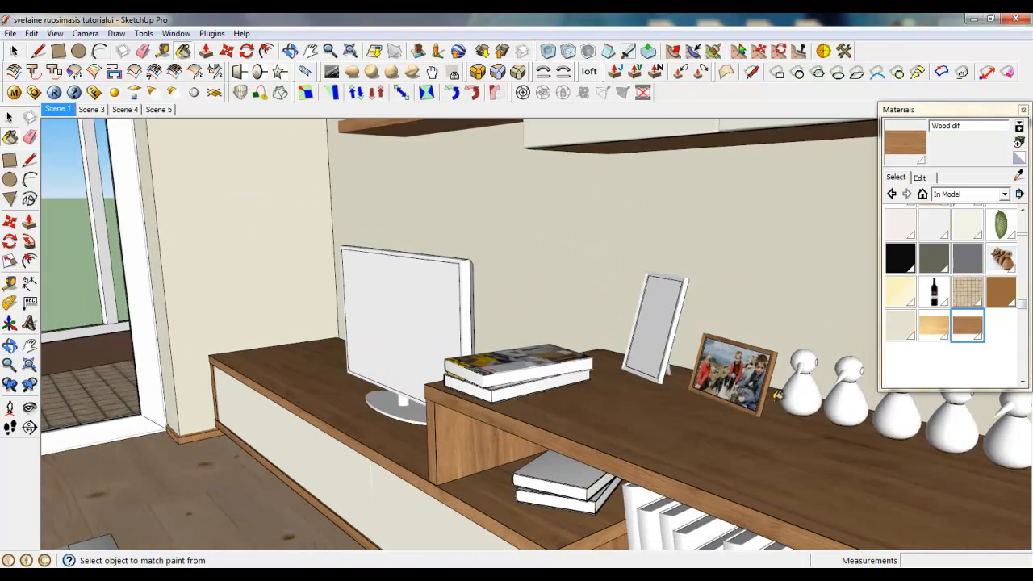
{"action": "left_click", "coordinate": [30, 409]}
{"action": "left_click_drag", "start_coordinate": [210, 380], "coordinate": [65, 332]}
{"action": "left_click_drag", "start_coordinate": [331, 301], "coordinate": [210, 253]}
{"action": "left_click_drag", "start_coordinate": [522, 422], "coordinate": [286, 395]}
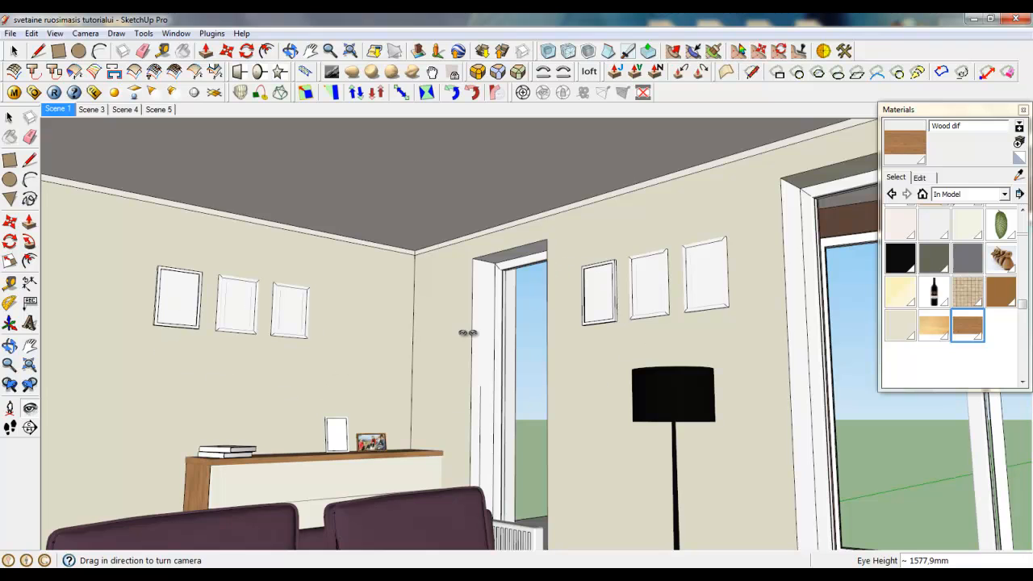
{"action": "scroll", "coordinate": [281, 455], "scroll_direction": "up", "scroll_amount": 3}
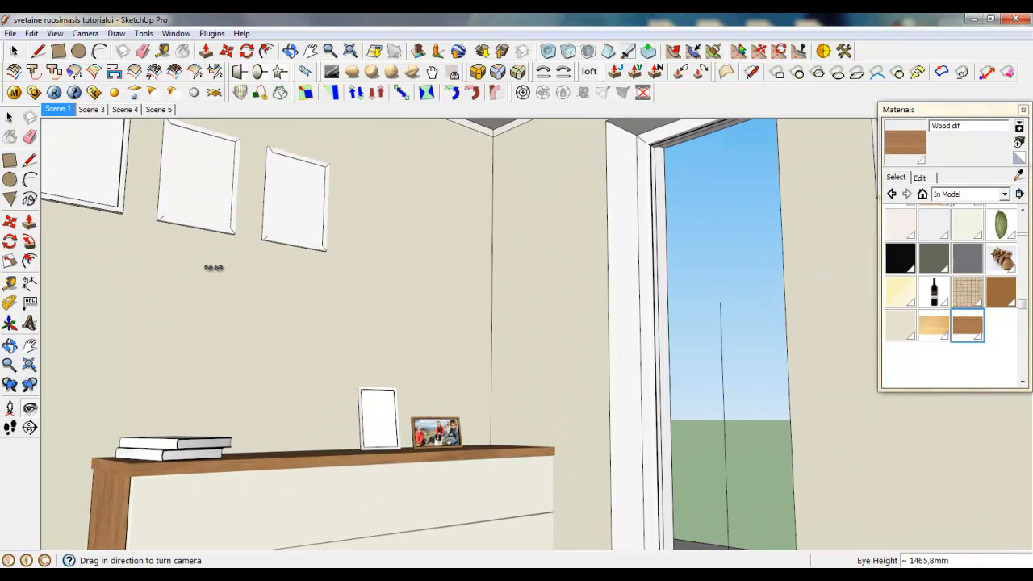
{"action": "scroll", "coordinate": [189, 376], "scroll_direction": "down", "scroll_amount": 5}
{"action": "middle_click_drag", "start_coordinate": [189, 376], "coordinate": [228, 409]}
{"action": "scroll", "coordinate": [267, 294], "scroll_direction": "up", "scroll_amount": 3}
{"action": "scroll", "coordinate": [306, 266], "scroll_direction": "down", "scroll_amount": 3}
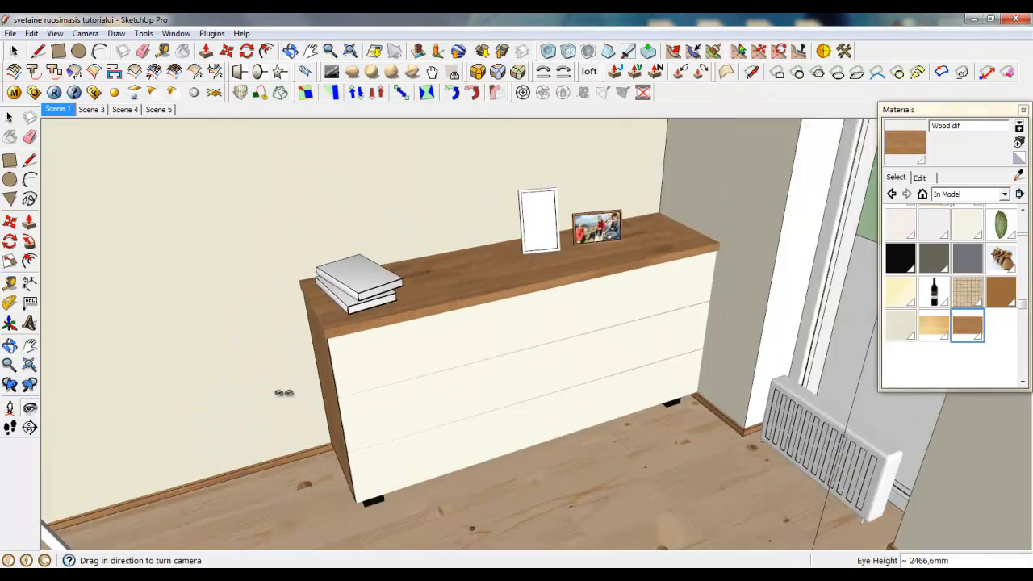
{"action": "left_click_drag", "start_coordinate": [283, 393], "coordinate": [618, 324]}
{"action": "left_click_drag", "start_coordinate": [485, 409], "coordinate": [787, 236]}
{"action": "left_click_drag", "start_coordinate": [469, 339], "coordinate": [645, 396]}
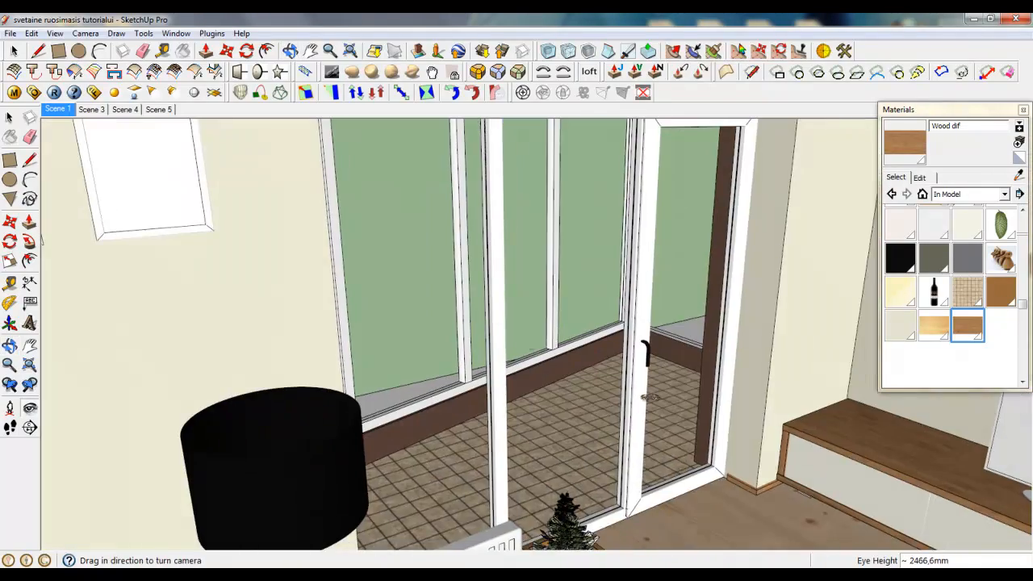
- Open the balcony door's fixed frame for editing and paint it with the Wood dif material
{"action": "left_click_drag", "start_coordinate": [516, 351], "coordinate": [557, 387]}
{"action": "middle_click_drag", "start_coordinate": [557, 387], "coordinate": [493, 445]}
{"action": "left_click_drag", "start_coordinate": [492, 445], "coordinate": [274, 253]}
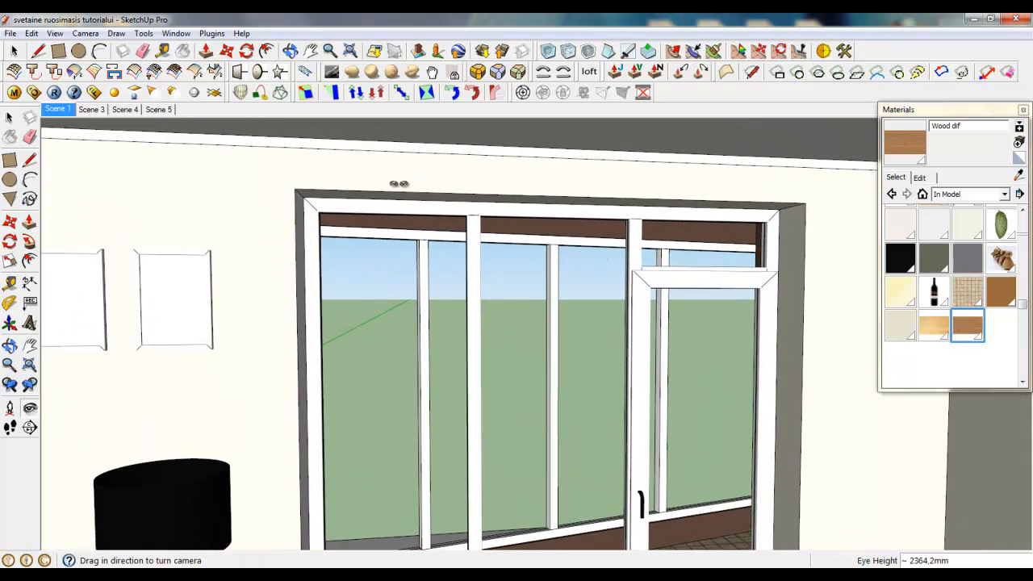
{"action": "left_click", "coordinate": [14, 50]}
{"action": "triple_click", "coordinate": [316, 222]}
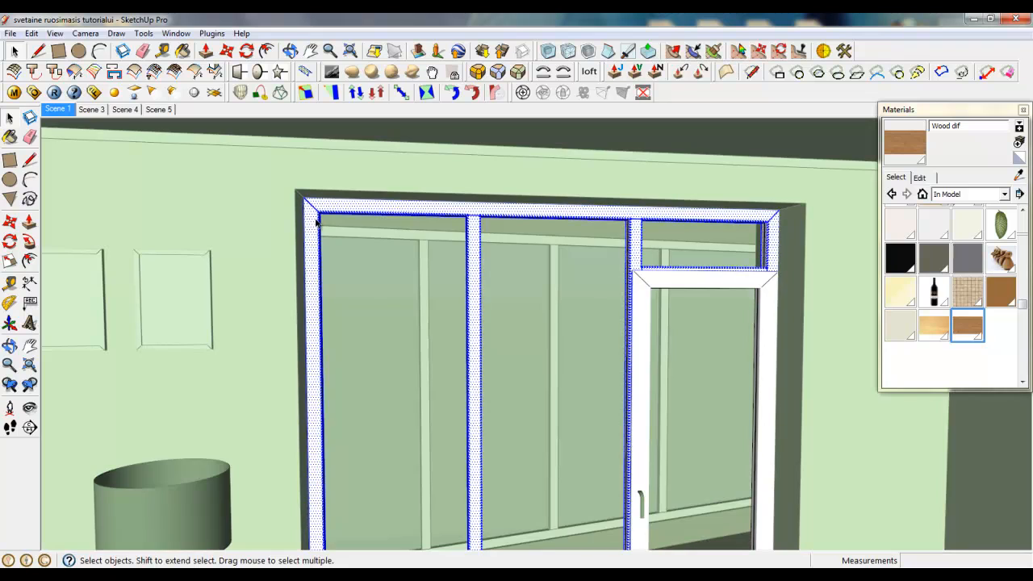
{"action": "scroll", "coordinate": [638, 151], "scroll_direction": "down", "scroll_amount": 5}
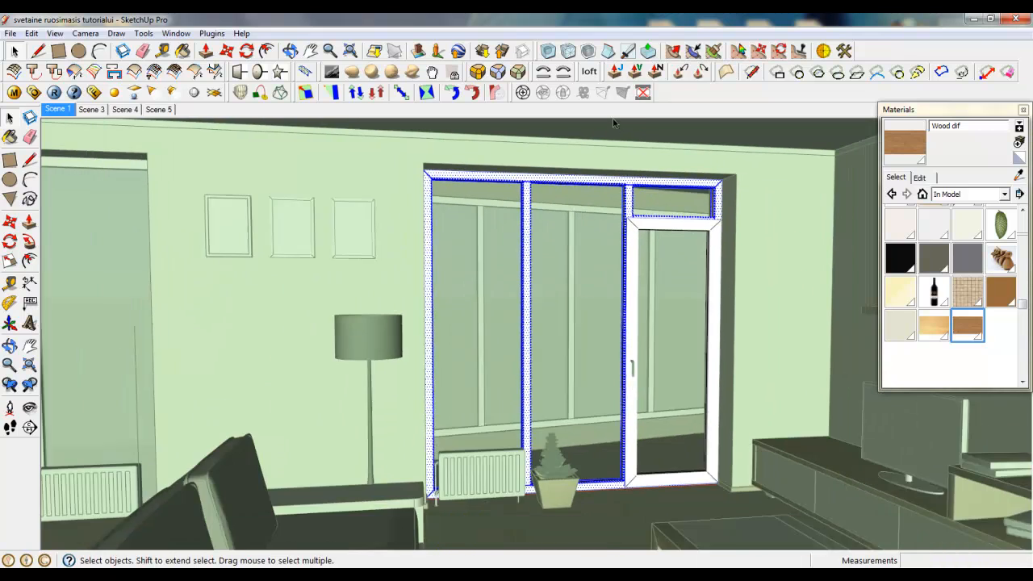
{"action": "scroll", "coordinate": [521, 161], "scroll_direction": "up", "scroll_amount": 3}
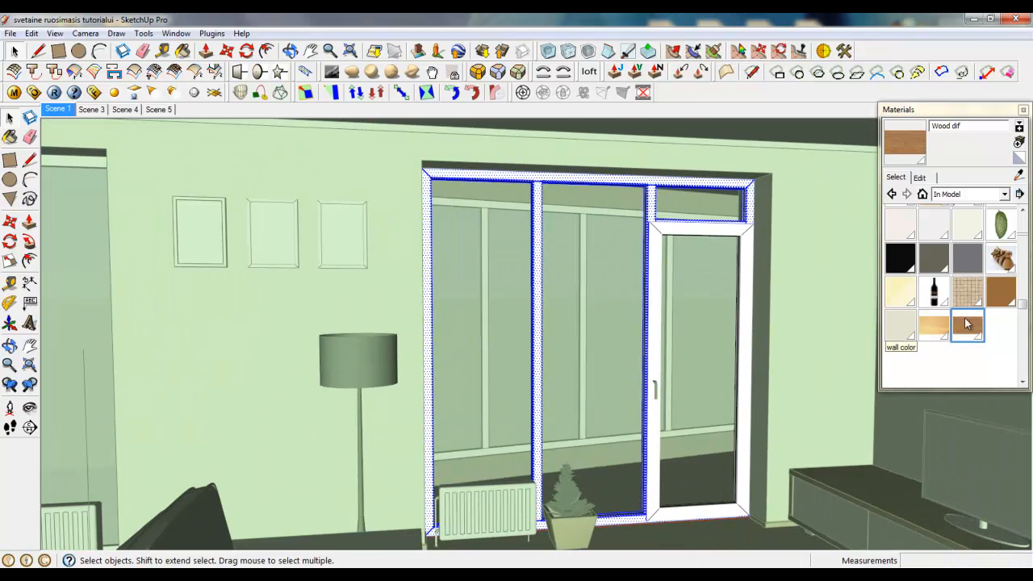
{"action": "left_click", "coordinate": [968, 324]}
{"action": "left_click", "coordinate": [448, 174]}
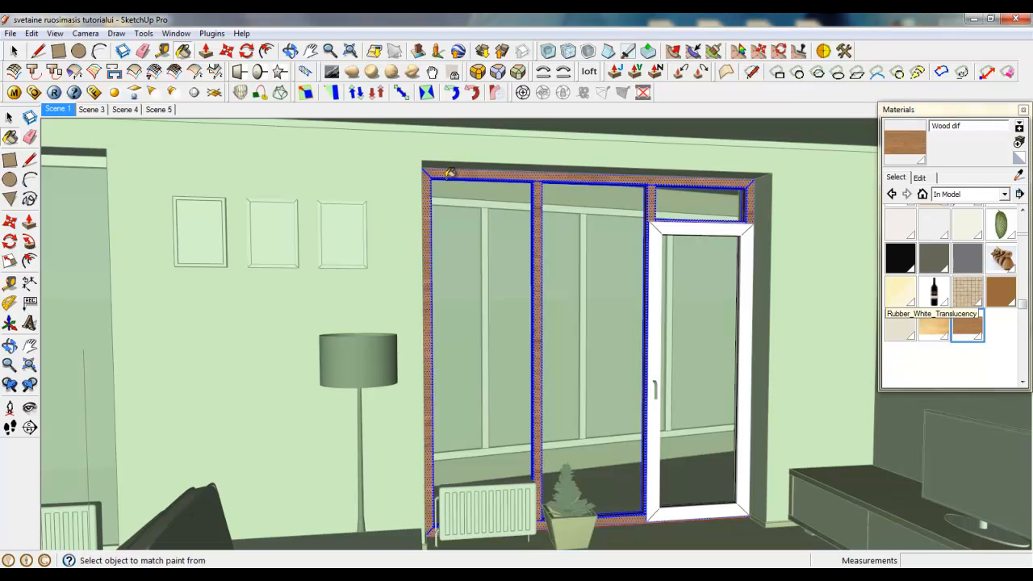
- Show hidden geometry so the mitred members of the balcony door frame can be selected as separate faces
{"action": "left_click", "coordinate": [14, 51]}
{"action": "scroll", "coordinate": [347, 161], "scroll_direction": "up", "scroll_amount": 6}
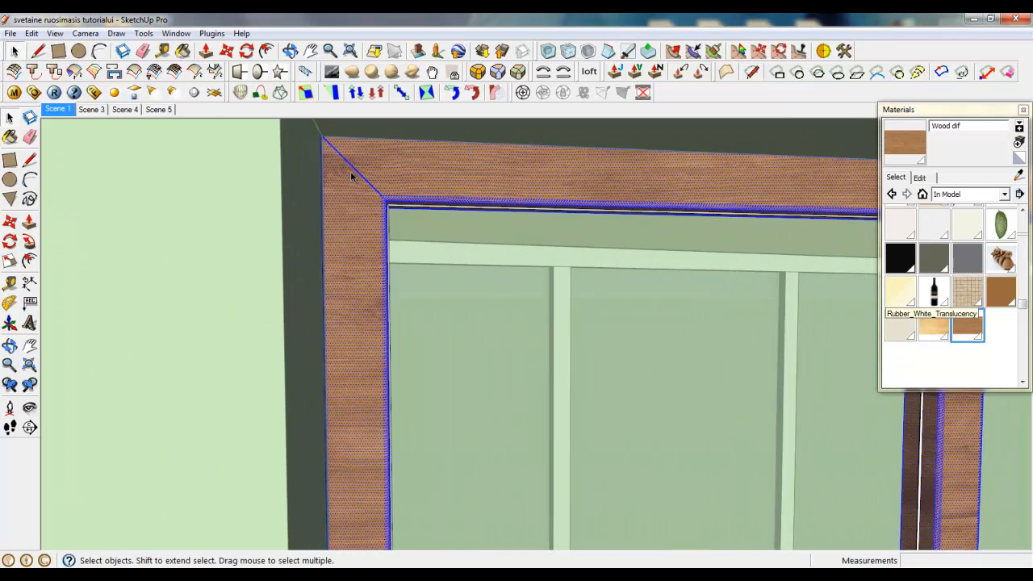
{"action": "left_click", "coordinate": [372, 212]}
{"action": "scroll", "coordinate": [372, 285], "scroll_direction": "down", "scroll_amount": 3}
{"action": "scroll", "coordinate": [375, 223], "scroll_direction": "up", "scroll_amount": 5}
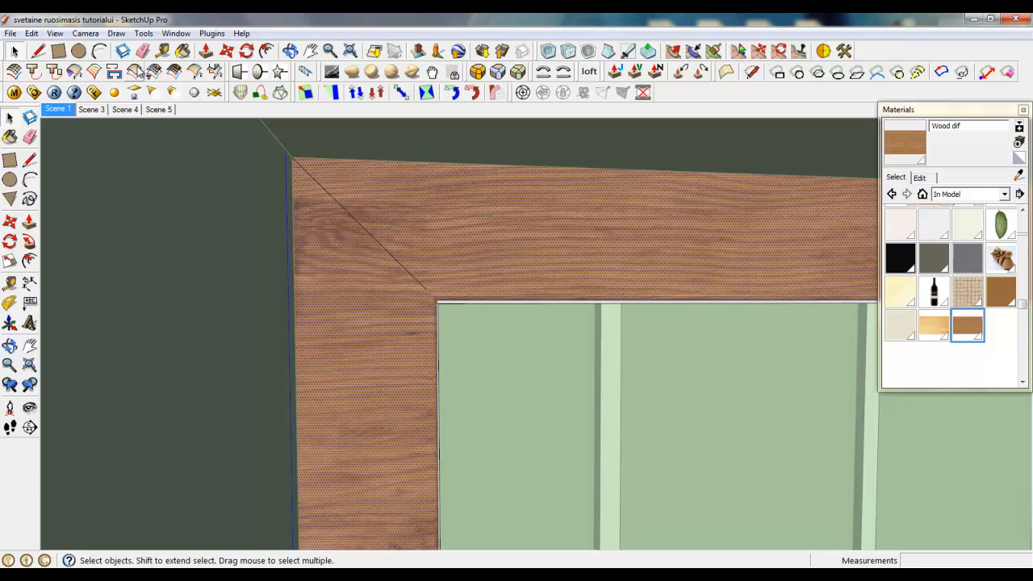
{"action": "left_click", "coordinate": [55, 33]}
{"action": "left_click", "coordinate": [89, 80]}
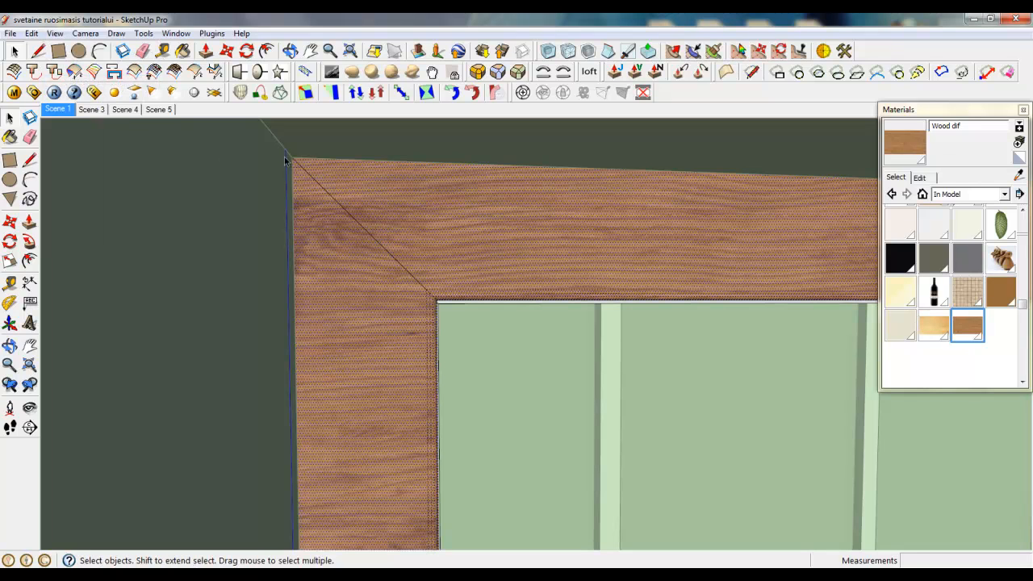
- Rotate the Wood dif texture on the frame's outer vertical member beside the wall pictures so the grain runs vertically
{"action": "left_click", "coordinate": [359, 242]}
{"action": "scroll", "coordinate": [349, 223], "scroll_direction": "down", "scroll_amount": 2}
{"action": "right_click", "coordinate": [345, 253]}
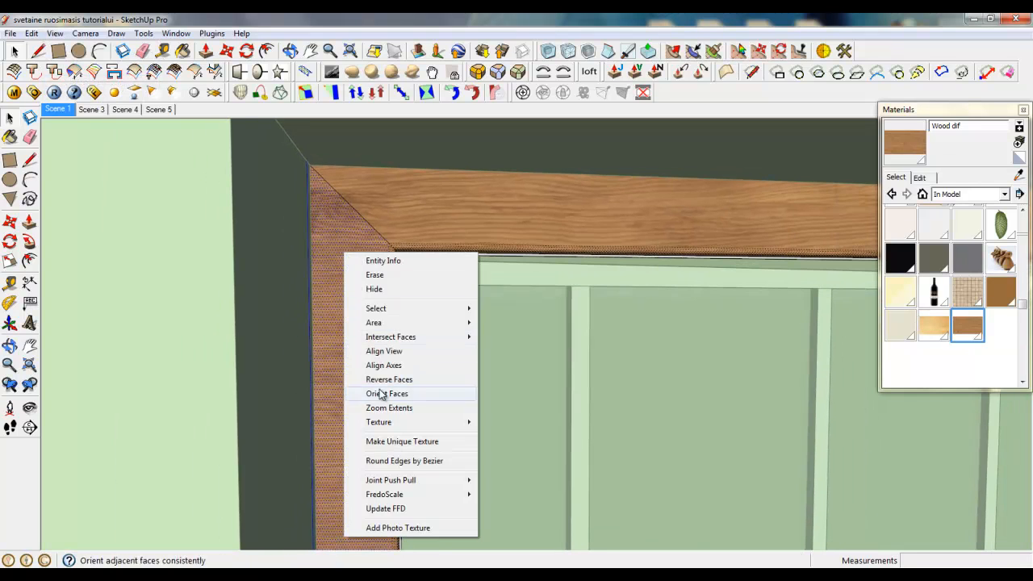
{"action": "mouse_move", "coordinate": [394, 428]}
{"action": "left_click", "coordinate": [505, 422]}
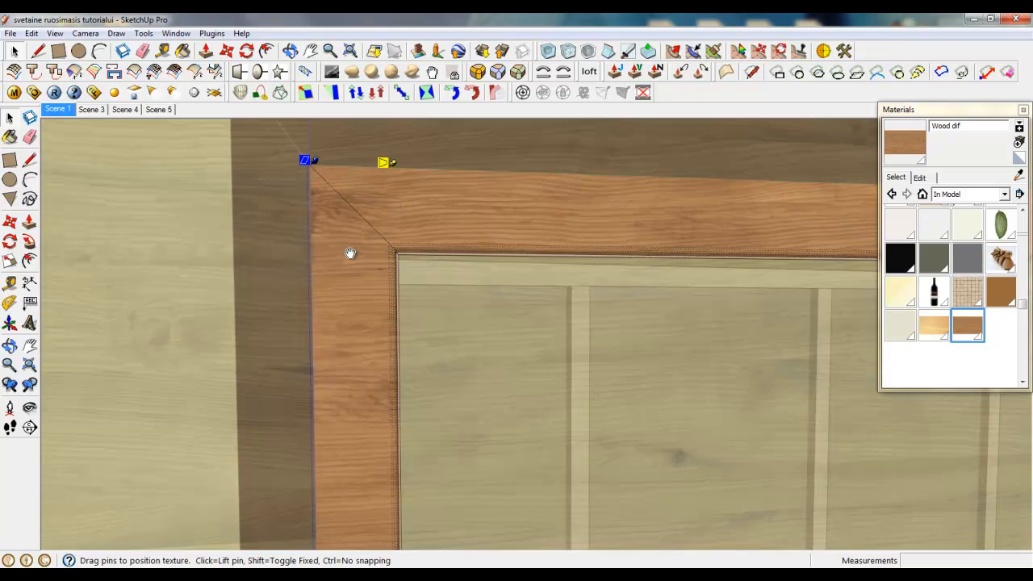
{"action": "right_click", "coordinate": [342, 286]}
{"action": "mouse_move", "coordinate": [362, 337]}
{"action": "left_click", "coordinate": [452, 334]}
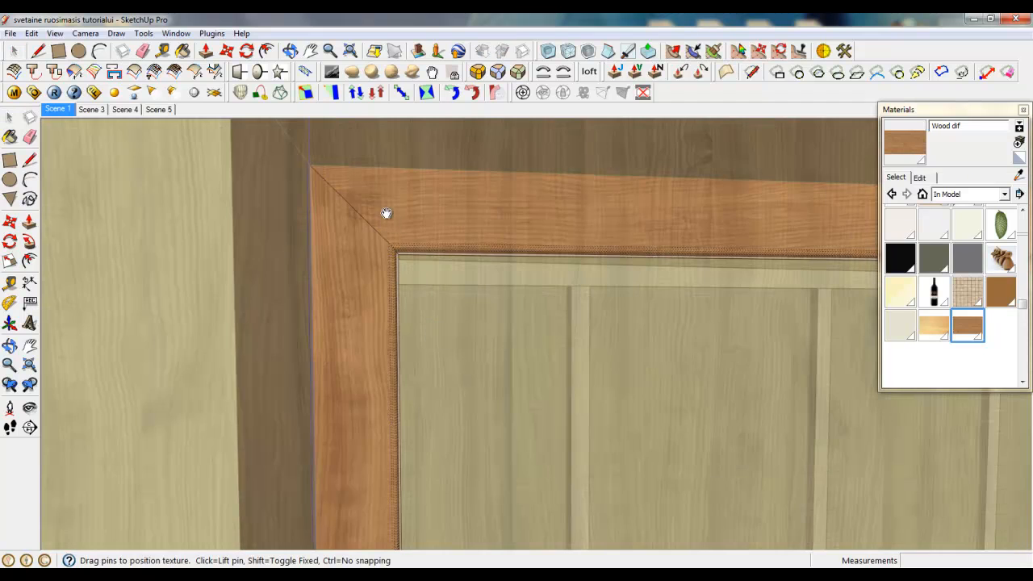
{"action": "scroll", "coordinate": [386, 213], "scroll_direction": "down", "scroll_amount": 2}
{"action": "scroll", "coordinate": [394, 177], "scroll_direction": "down", "scroll_amount": 4}
{"action": "right_click", "coordinate": [392, 230]}
{"action": "left_click", "coordinate": [418, 238]}
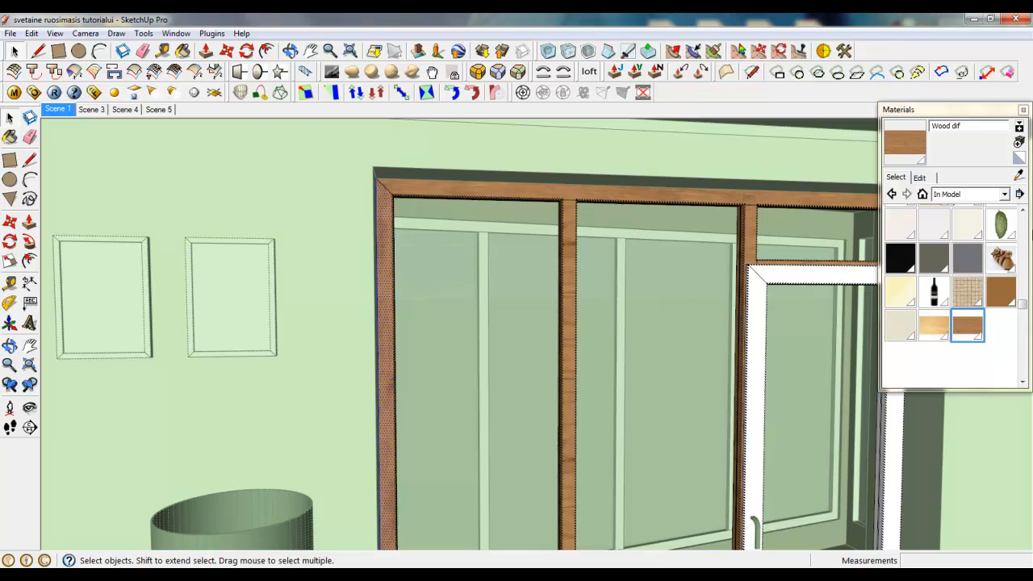
- Examine the wood grain direction on the mullions and upper corners of the balcony door frame
{"action": "left_click", "coordinate": [1019, 176]}
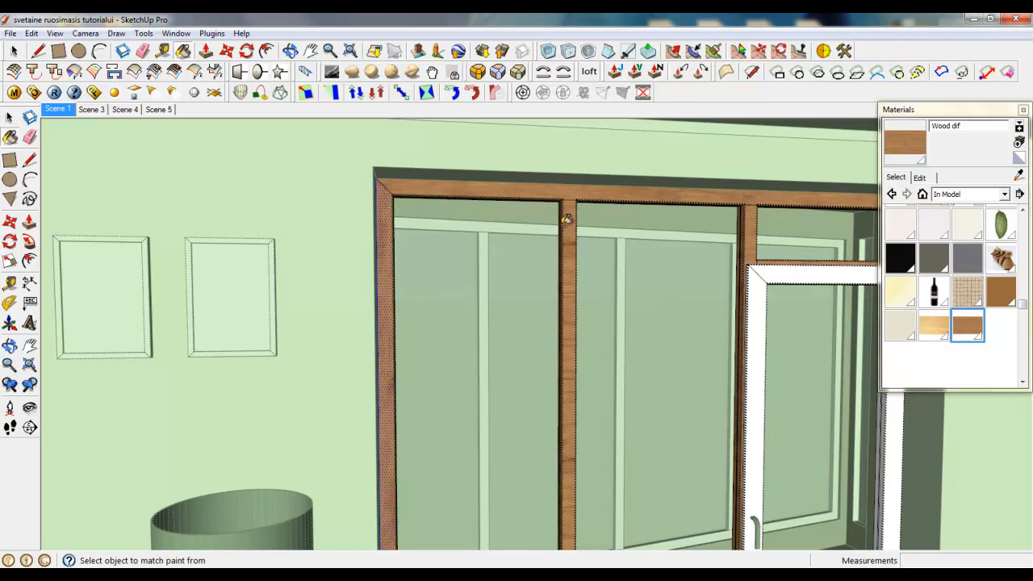
{"action": "scroll", "coordinate": [661, 213], "scroll_direction": "up", "scroll_amount": 5}
{"action": "scroll", "coordinate": [422, 250], "scroll_direction": "down", "scroll_amount": 3}
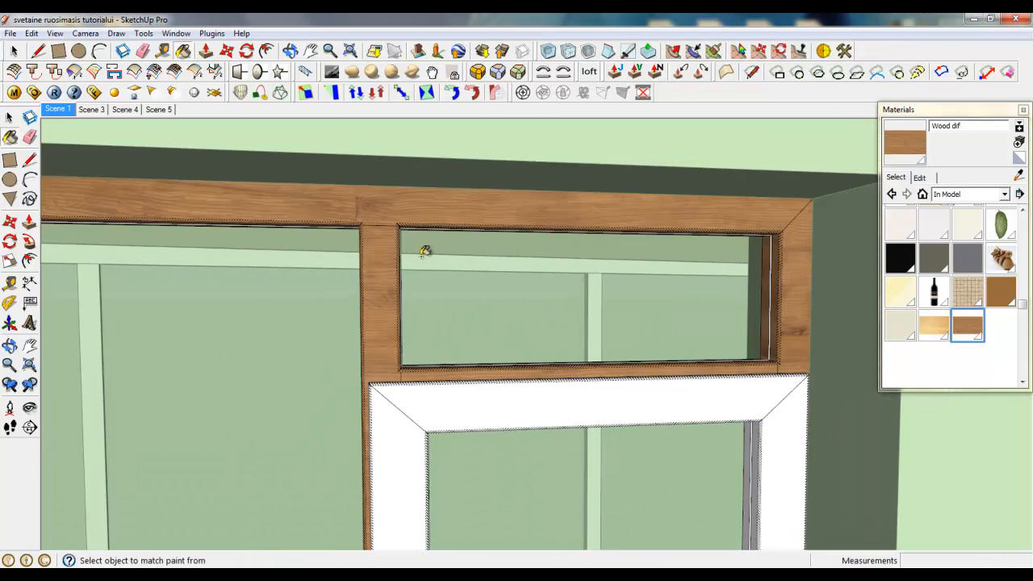
{"action": "scroll", "coordinate": [775, 323], "scroll_direction": "down", "scroll_amount": 8}
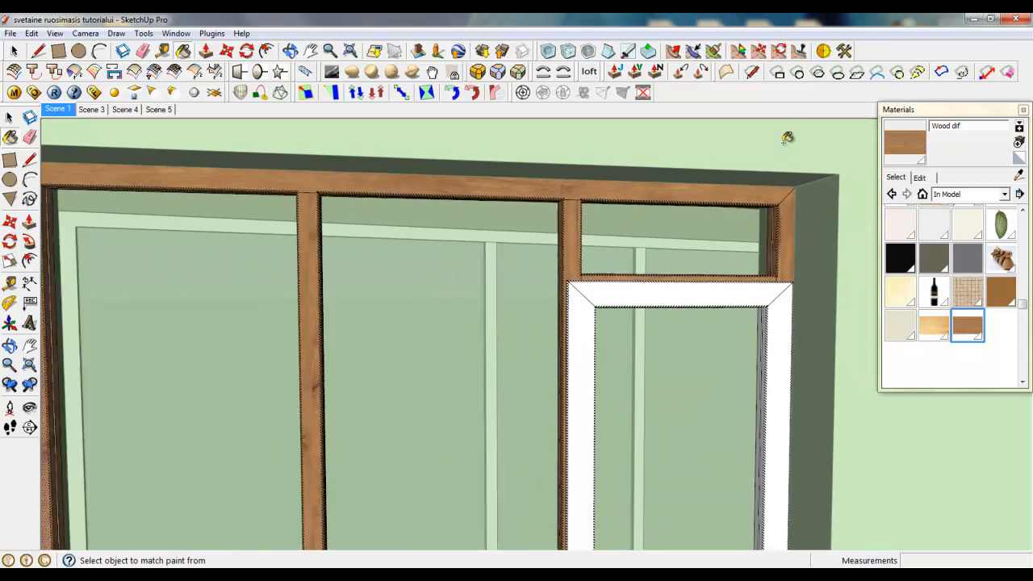
{"action": "scroll", "coordinate": [715, 482], "scroll_direction": "up", "scroll_amount": 5}
{"action": "scroll", "coordinate": [678, 482], "scroll_direction": "up", "scroll_amount": 3}
{"action": "scroll", "coordinate": [775, 461], "scroll_direction": "down", "scroll_amount": 8}
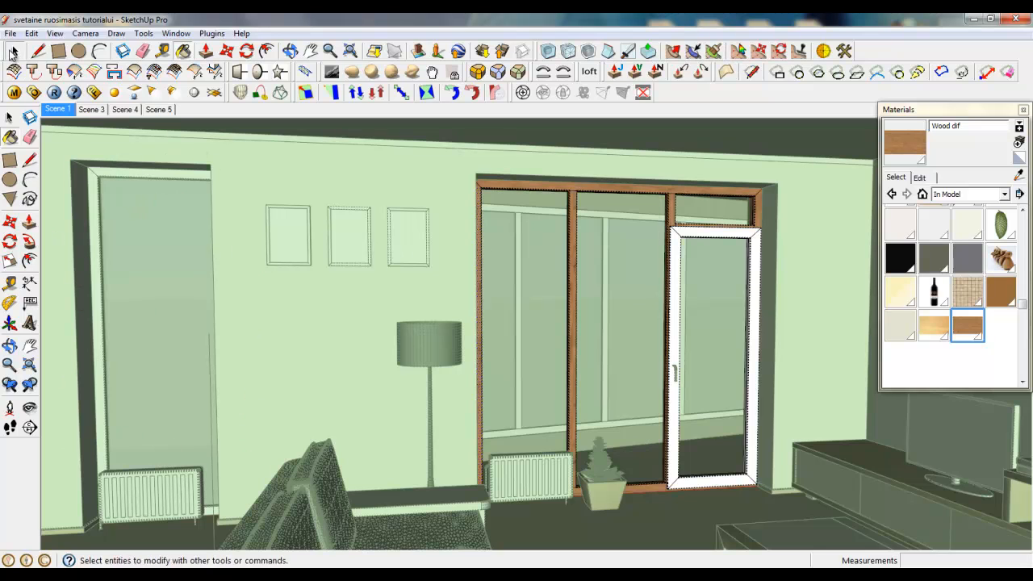
- Close the balcony door frame's group to leave editing
{"action": "left_click", "coordinate": [9, 118]}
{"action": "right_click", "coordinate": [308, 200]}
{"action": "left_click", "coordinate": [339, 208]}
{"action": "right_click", "coordinate": [326, 174]}
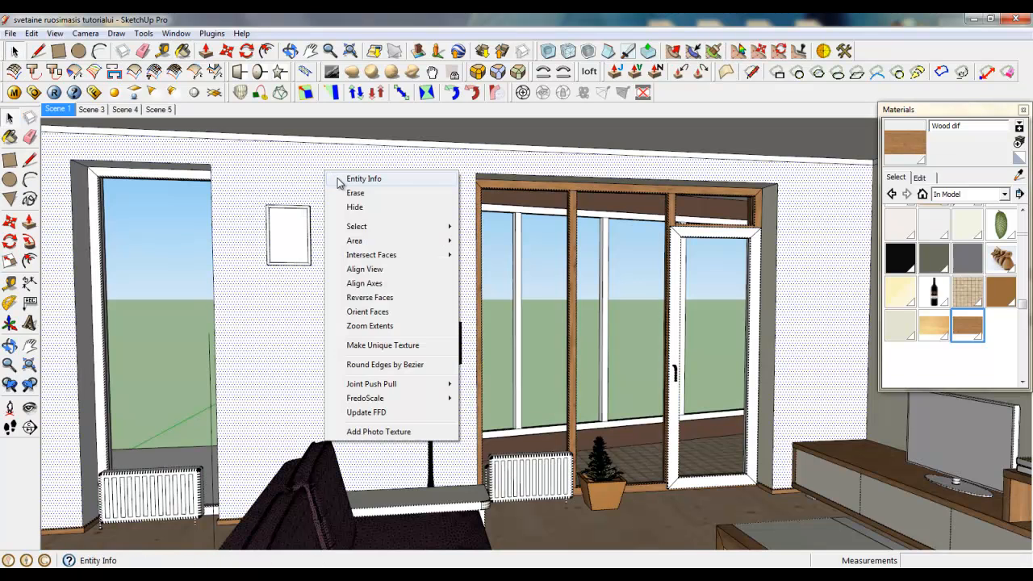
{"action": "left_click", "coordinate": [708, 507]}
- Open the nested groups of the television on the low cabinet and select its front screen face
{"action": "scroll", "coordinate": [928, 473], "scroll_direction": "up", "scroll_amount": 3}
{"action": "scroll", "coordinate": [896, 436], "scroll_direction": "down", "scroll_amount": 5}
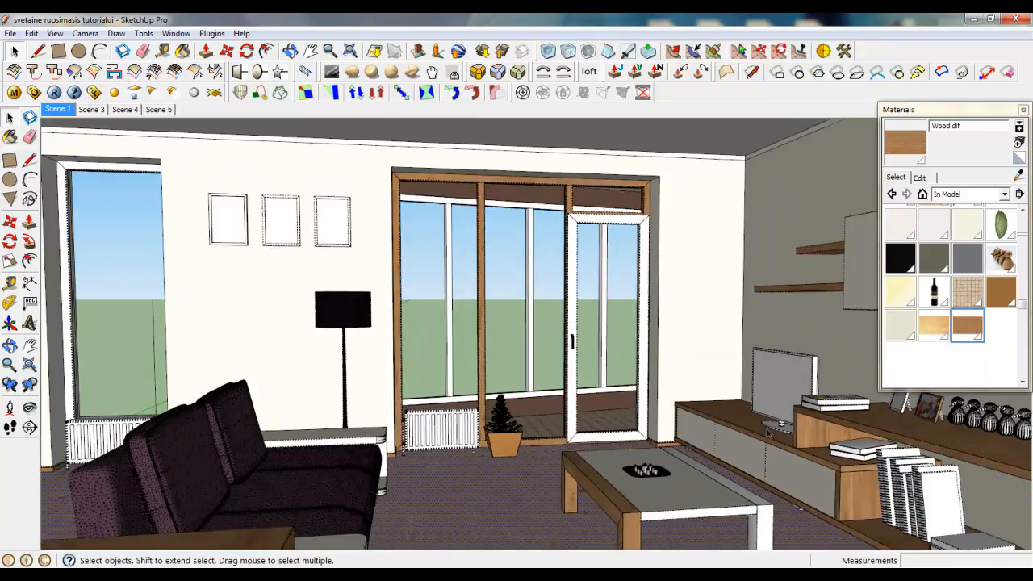
{"action": "scroll", "coordinate": [848, 384], "scroll_direction": "up", "scroll_amount": 6}
{"action": "mouse_move", "coordinate": [757, 463]}
{"action": "middle_mouse_down"}
{"action": "mouse_move", "coordinate": [746, 476]}
{"action": "mouse_move", "coordinate": [904, 414]}
{"action": "middle_mouse_up"}
{"action": "scroll", "coordinate": [905, 414], "scroll_direction": "down", "scroll_amount": 3}
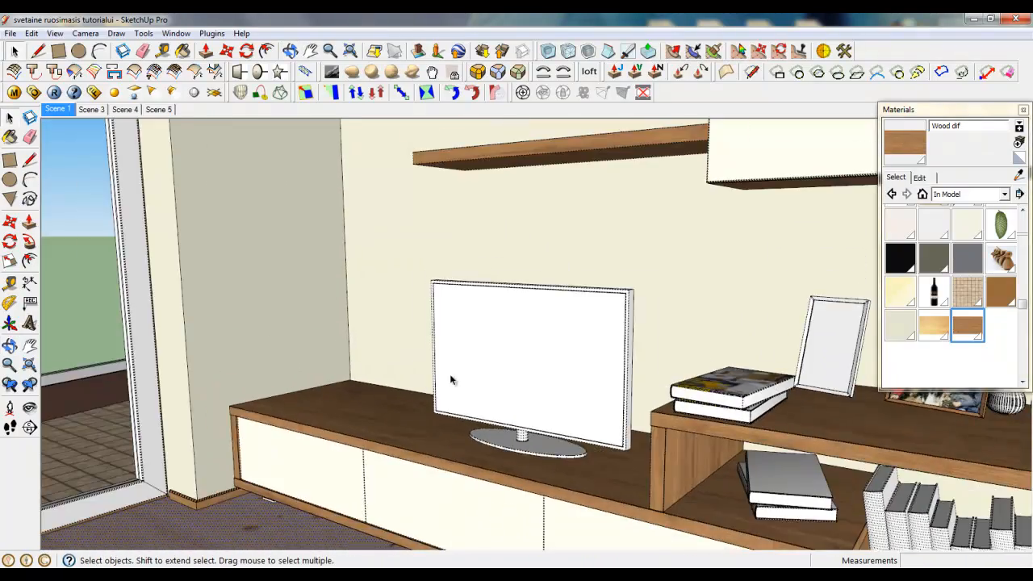
{"action": "scroll", "coordinate": [451, 376], "scroll_direction": "up", "scroll_amount": 5}
{"action": "left_click", "coordinate": [466, 367]}
{"action": "middle_click_drag", "start_coordinate": [508, 383], "coordinate": [511, 384]}
{"action": "scroll", "coordinate": [318, 358], "scroll_direction": "up", "scroll_amount": 3}
{"action": "scroll", "coordinate": [663, 362], "scroll_direction": "down", "scroll_amount": 4}
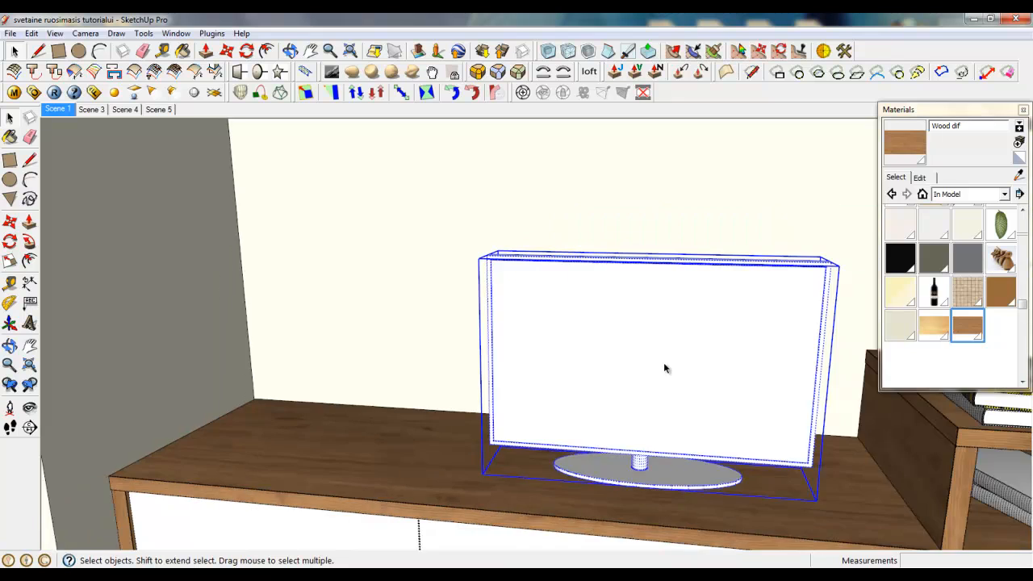
{"action": "double_click", "coordinate": [663, 362]}
{"action": "left_click", "coordinate": [663, 363]}
{"action": "left_click", "coordinate": [841, 364]}
{"action": "scroll", "coordinate": [841, 364], "scroll_direction": "up", "scroll_amount": 2}
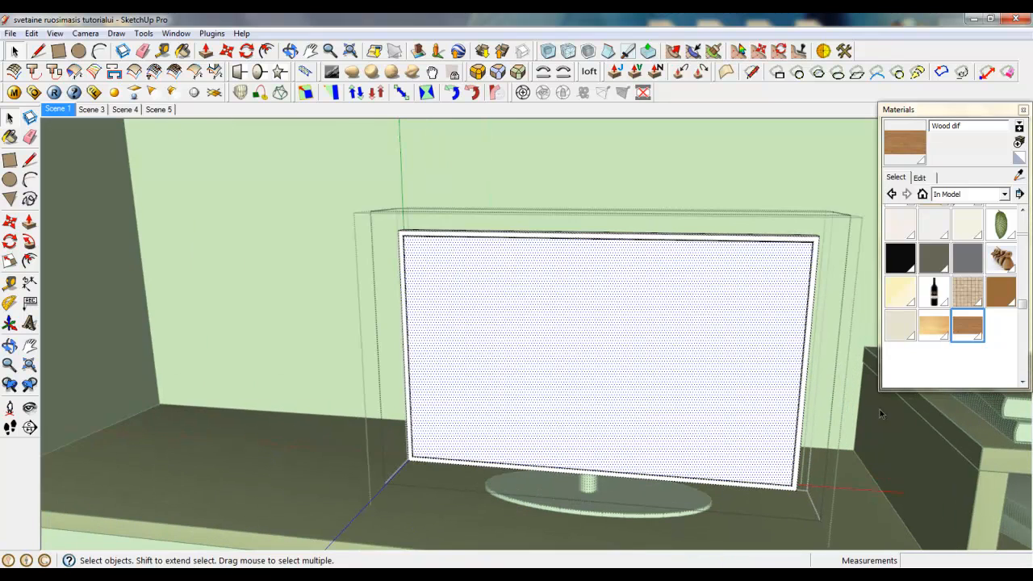
{"action": "scroll", "coordinate": [882, 413], "scroll_direction": "up", "scroll_amount": 2}
{"action": "scroll", "coordinate": [510, 435], "scroll_direction": "down", "scroll_amount": 1}
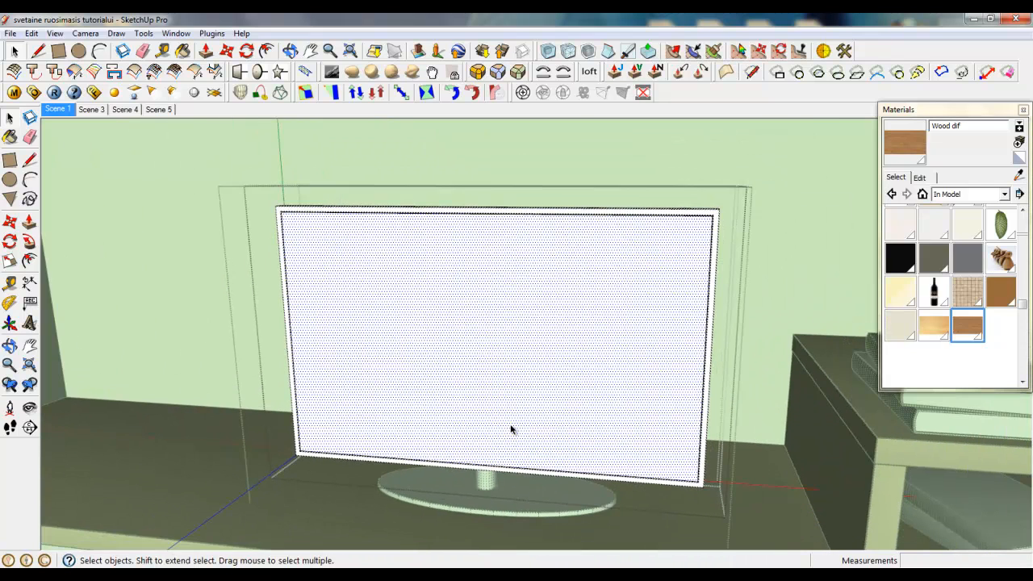
- Import the LG_LCD_TV_LH20 image as a texture and place it on the television's screen face
{"action": "left_click", "coordinate": [10, 33]}
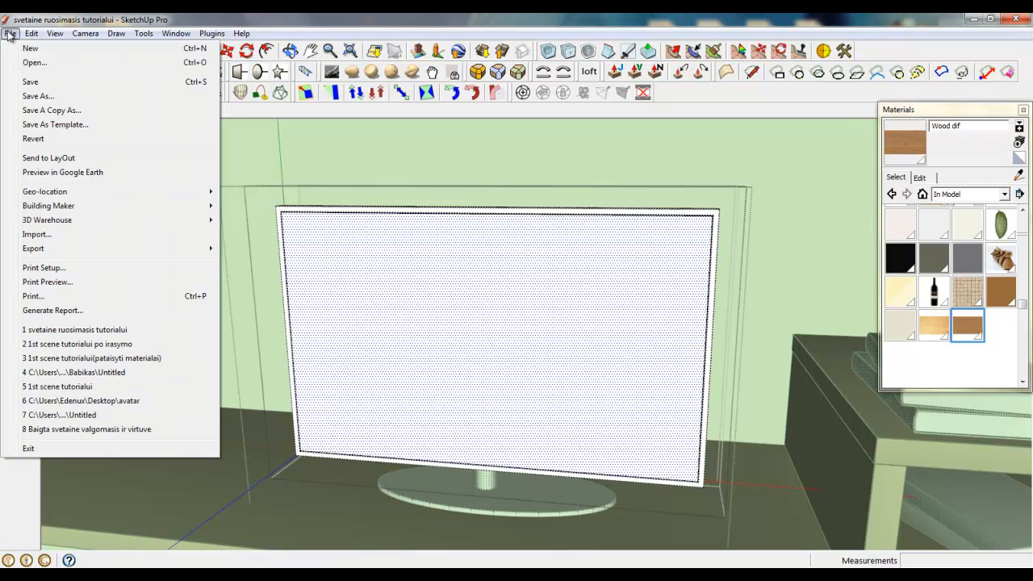
{"action": "left_click", "coordinate": [81, 234]}
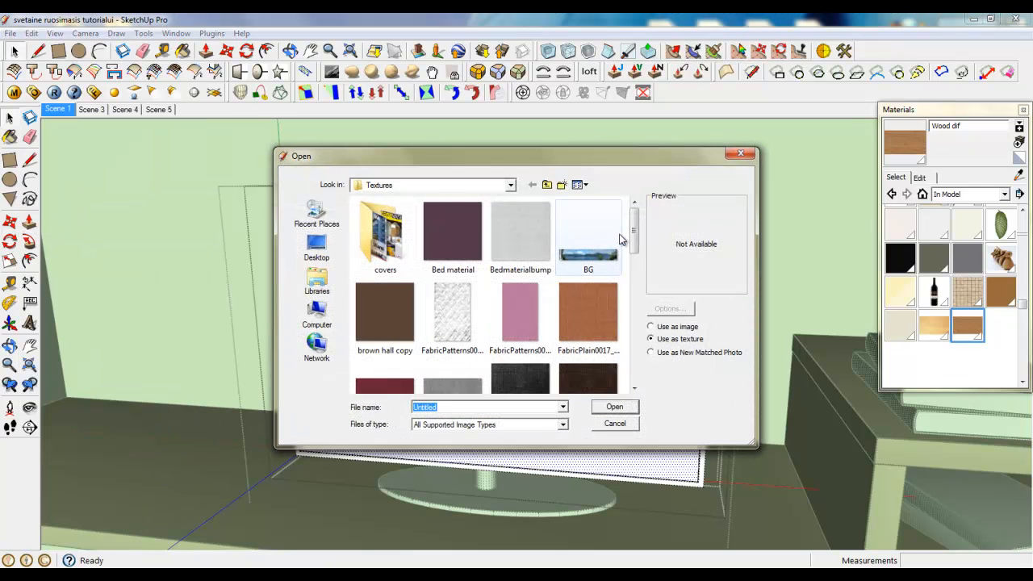
{"action": "left_click_drag", "start_coordinate": [634, 231], "coordinate": [636, 315]}
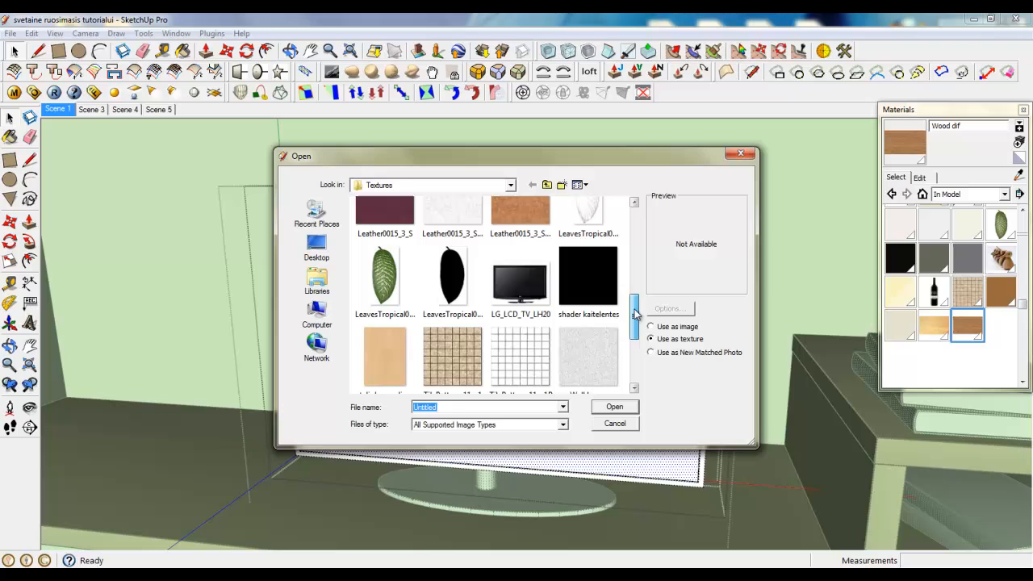
{"action": "left_click", "coordinate": [515, 278]}
{"action": "left_click", "coordinate": [615, 408]}
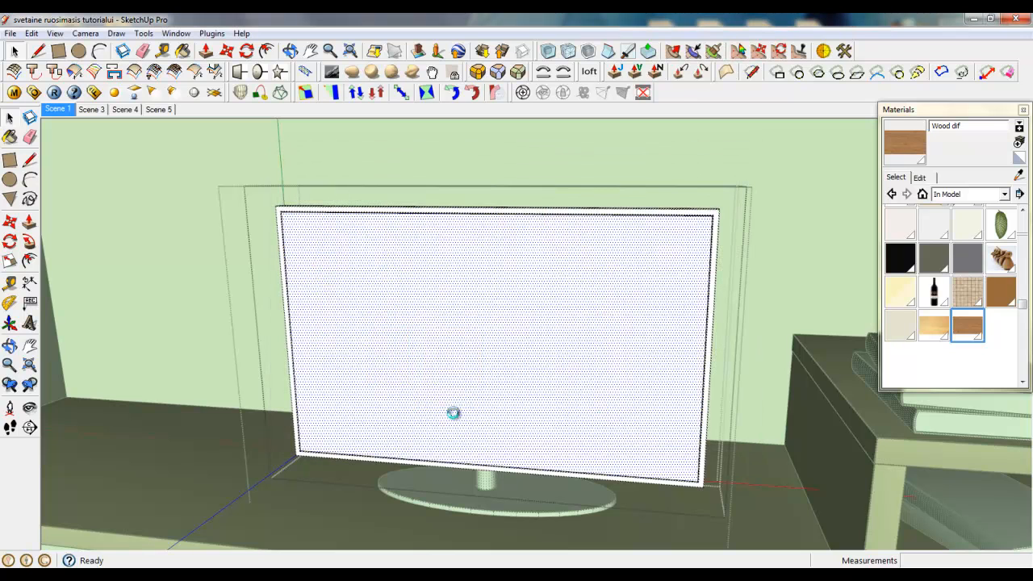
{"action": "left_click", "coordinate": [301, 449]}
{"action": "scroll", "coordinate": [565, 298], "scroll_direction": "down", "scroll_amount": 3}
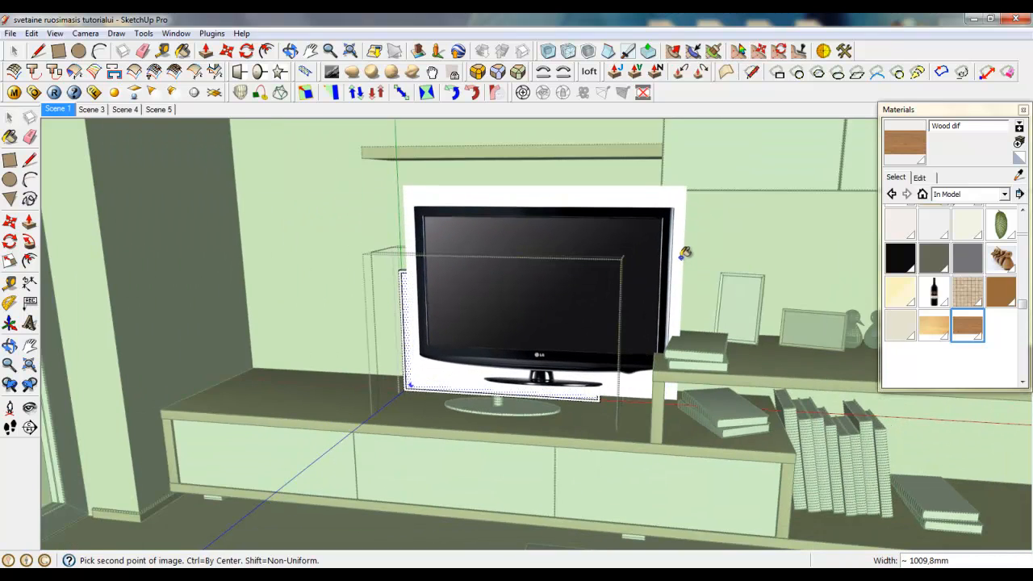
{"action": "left_click", "coordinate": [670, 258]}
- Reposition the television texture so only the dark display area of the image fills the screen face
{"action": "right_click", "coordinate": [473, 326]}
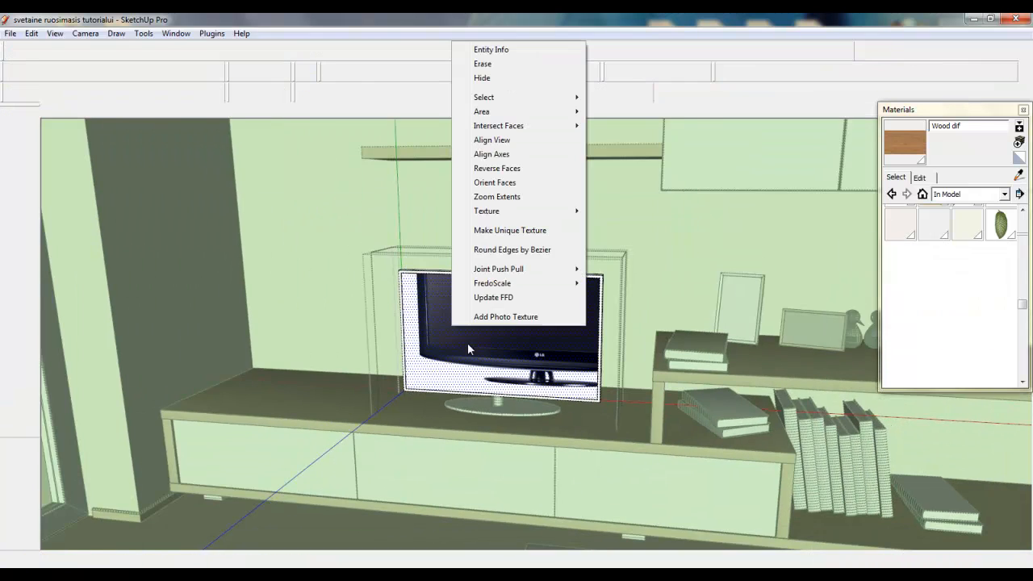
{"action": "mouse_move", "coordinate": [565, 210]}
{"action": "left_click", "coordinate": [614, 211]}
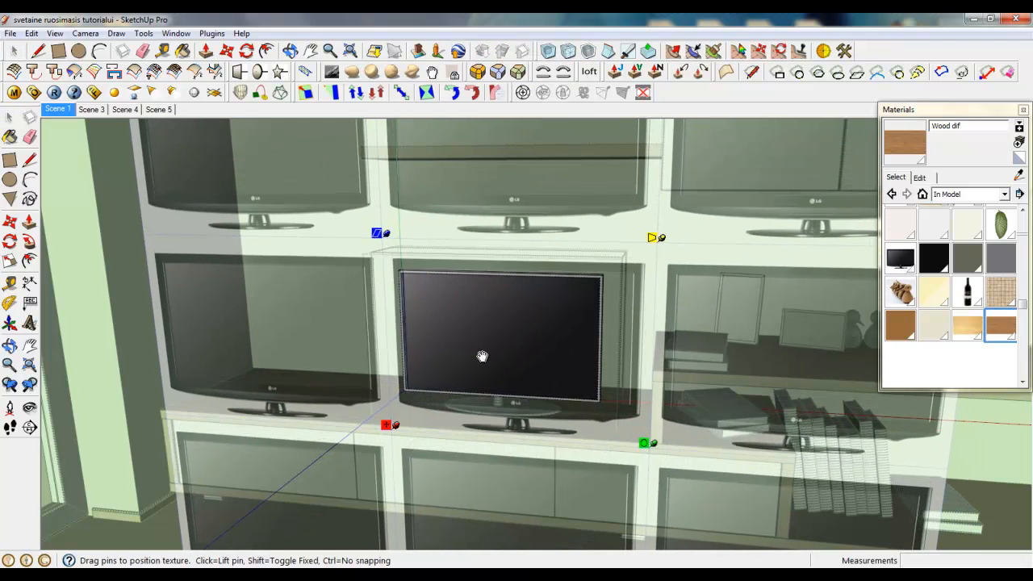
{"action": "right_click", "coordinate": [476, 357]}
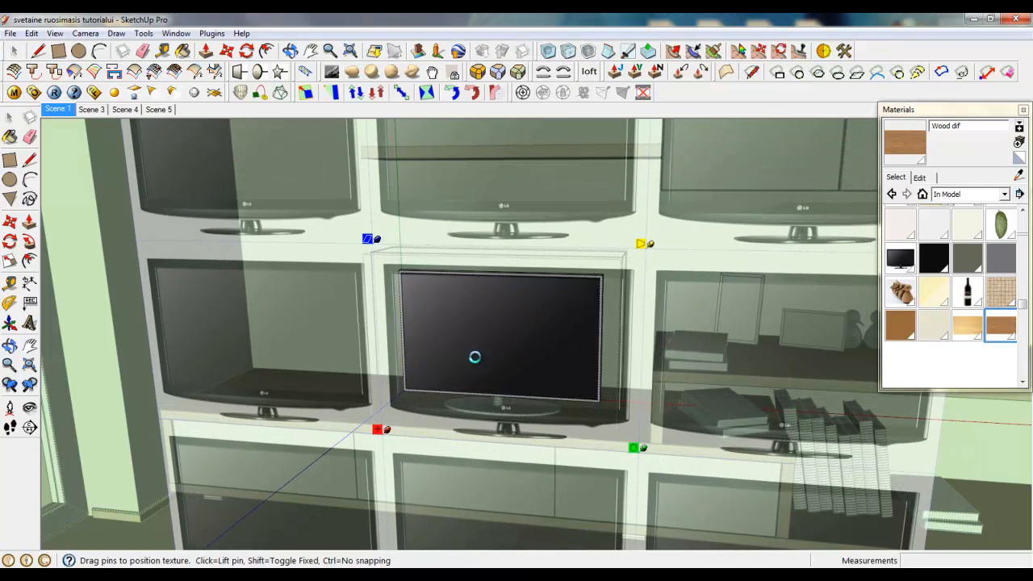
{"action": "left_click", "coordinate": [497, 348]}
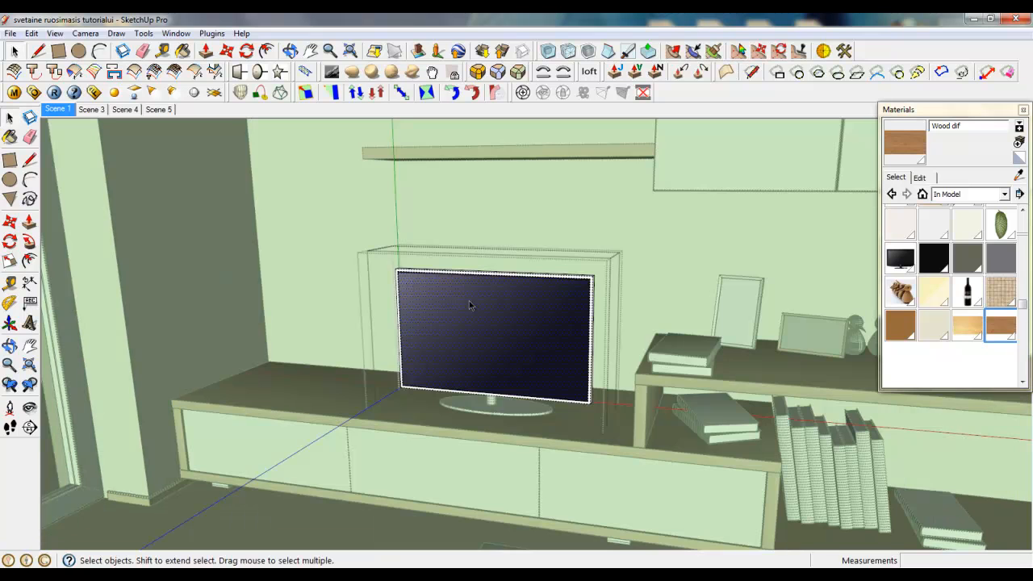
- Add a V-Ray reflection layer to the LG_LCD_TV_LH20 material
{"action": "scroll", "coordinate": [469, 300], "scroll_direction": "up", "scroll_amount": 3}
{"action": "scroll", "coordinate": [341, 262], "scroll_direction": "up", "scroll_amount": 4}
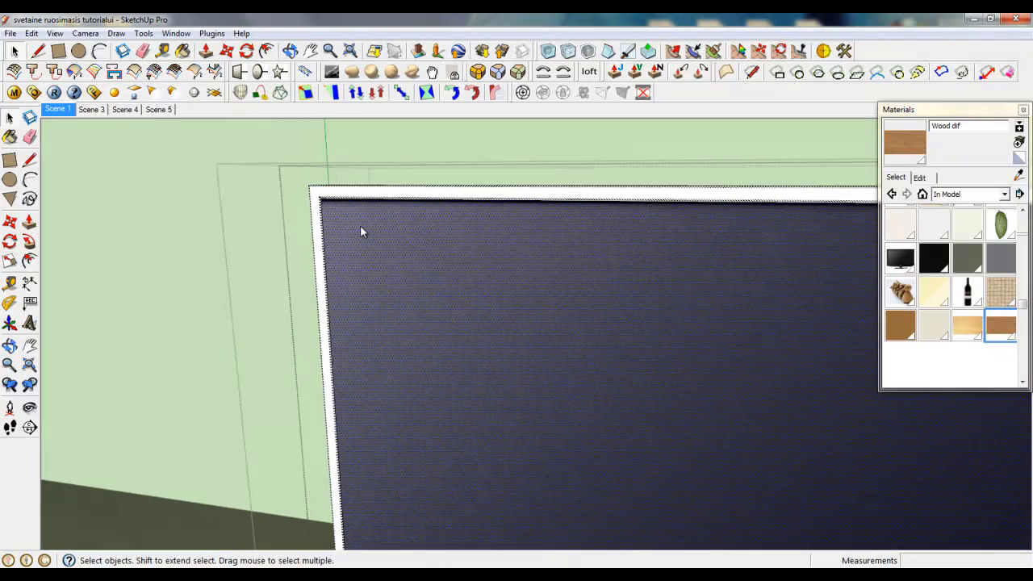
{"action": "scroll", "coordinate": [740, 384], "scroll_direction": "down", "scroll_amount": 2}
{"action": "left_click", "coordinate": [13, 91]}
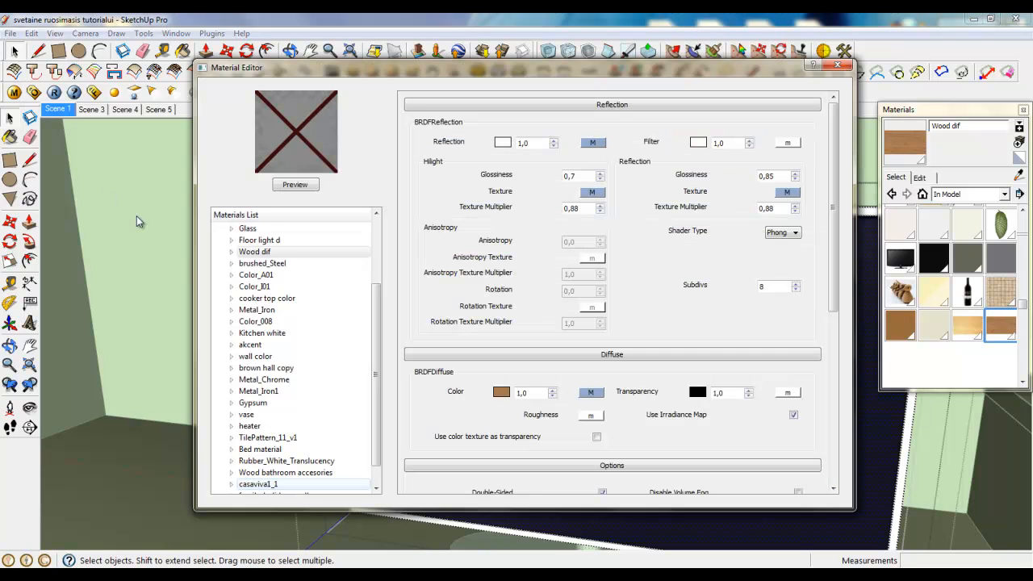
{"action": "left_click_drag", "start_coordinate": [375, 432], "coordinate": [374, 480]}
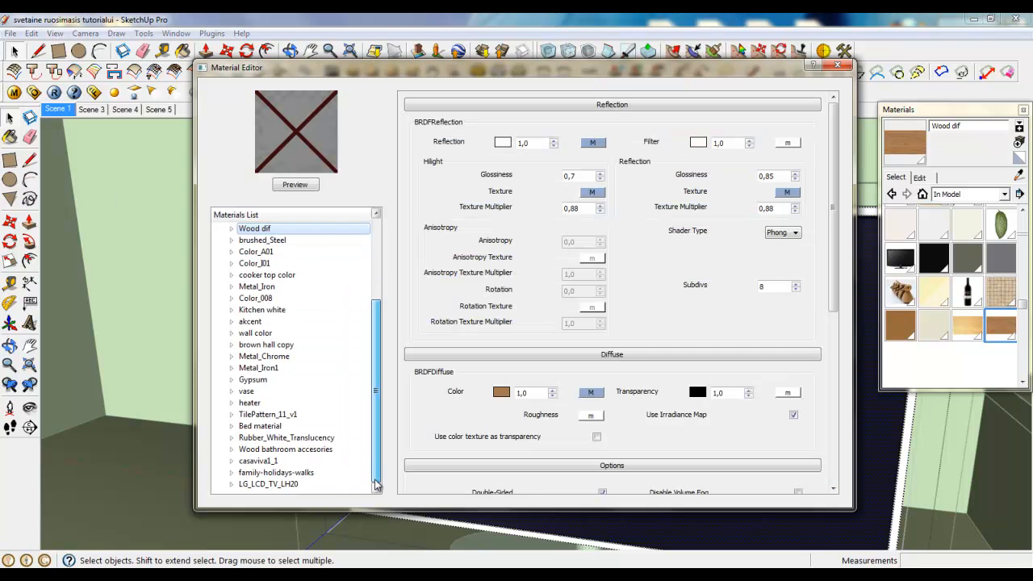
{"action": "right_click", "coordinate": [295, 485]}
{"action": "mouse_move", "coordinate": [335, 351]}
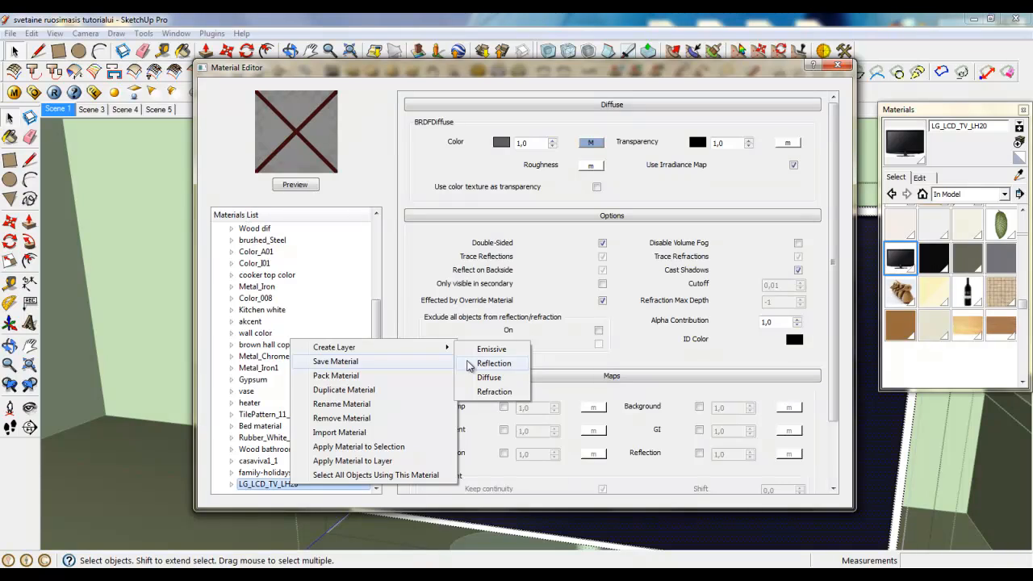
{"action": "left_click", "coordinate": [478, 364]}
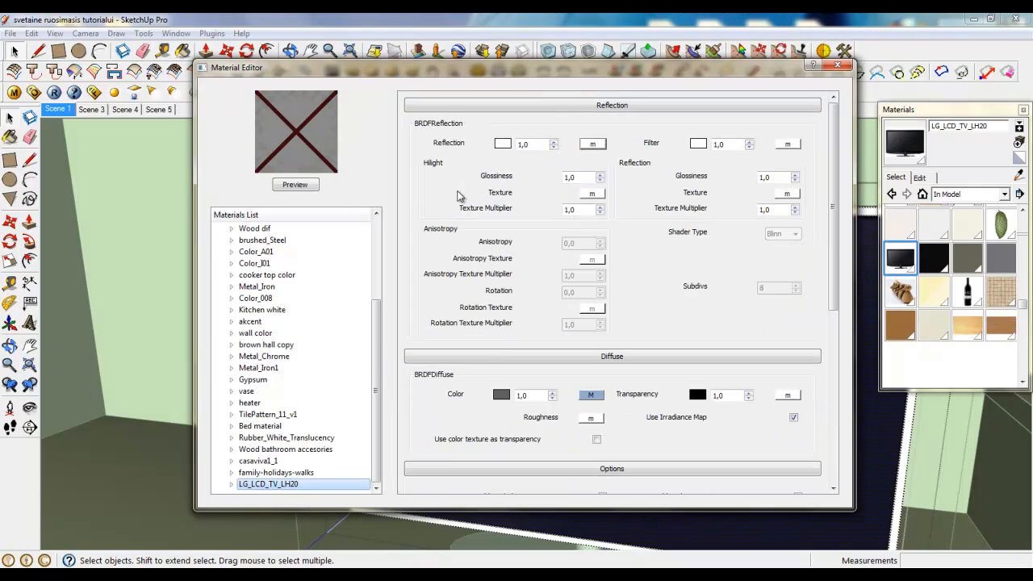
- Assign a TexFresnel map with an IOR of 1,35 to the television screen material's reflection
{"action": "left_click", "coordinate": [592, 194]}
{"action": "left_click", "coordinate": [316, 232]}
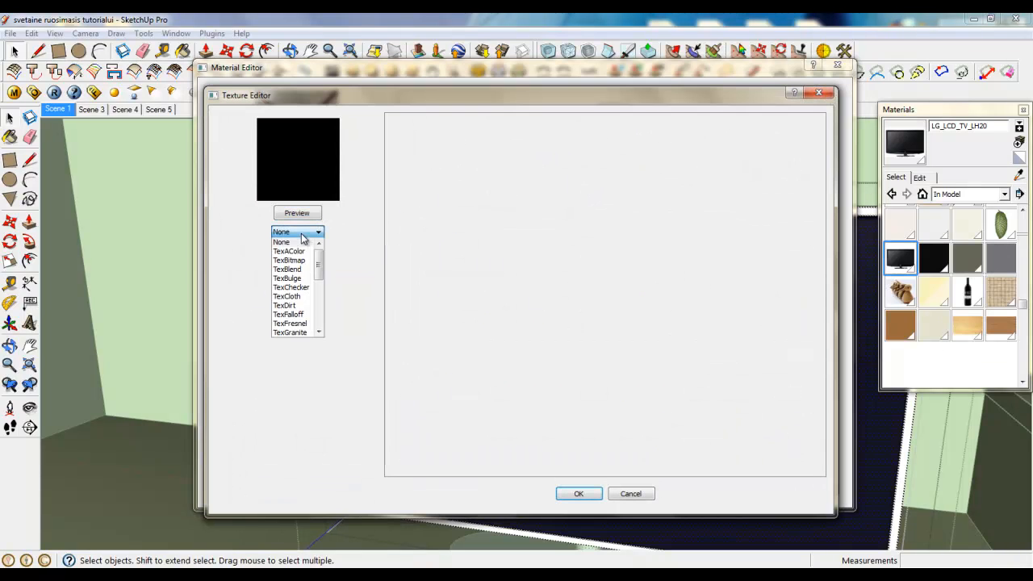
{"action": "left_click", "coordinate": [300, 325]}
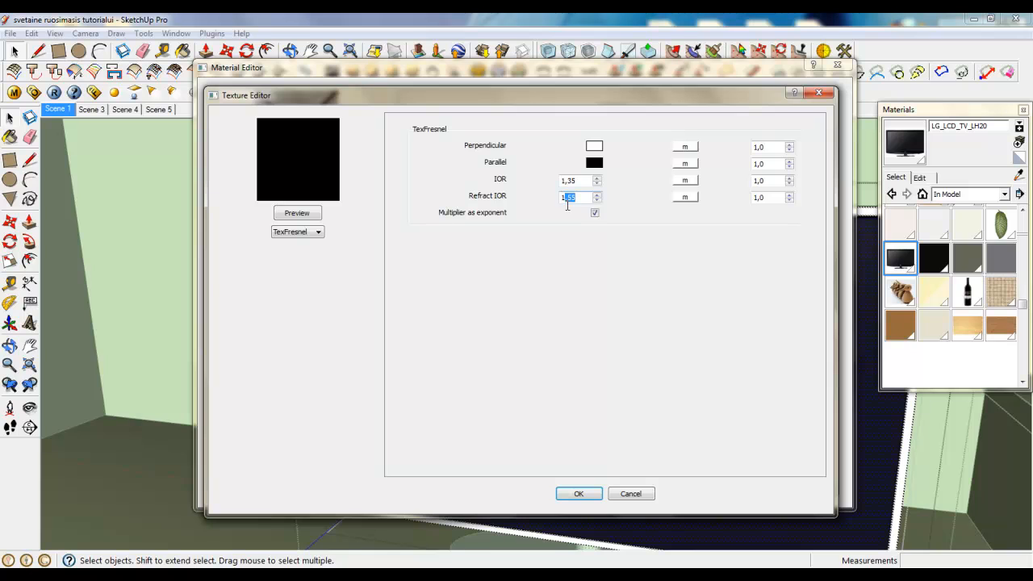
{"action": "left_click", "coordinate": [594, 493]}
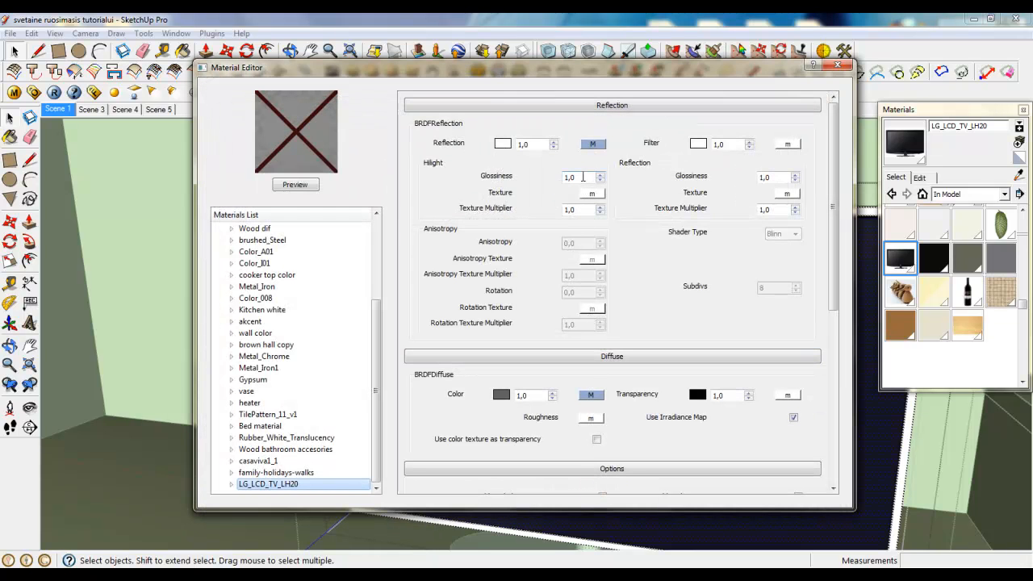
- Set the screen material's highlight and reflection glossiness to 0,25, use the Phong shader, raise the subdivs and close the material settings
{"action": "left_click", "coordinate": [579, 177]}
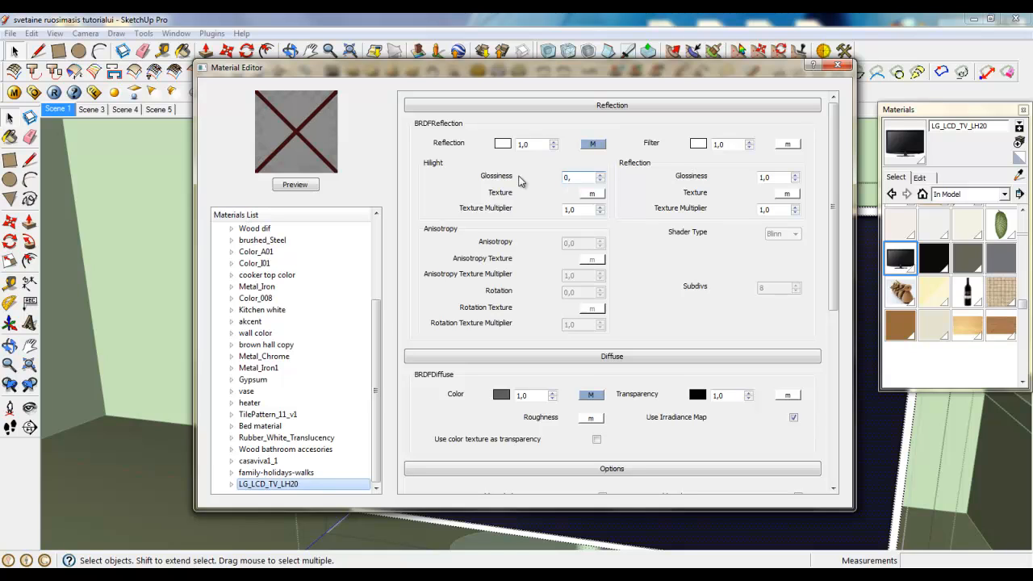
{"action": "left_click_drag", "start_coordinate": [778, 178], "coordinate": [747, 184]}
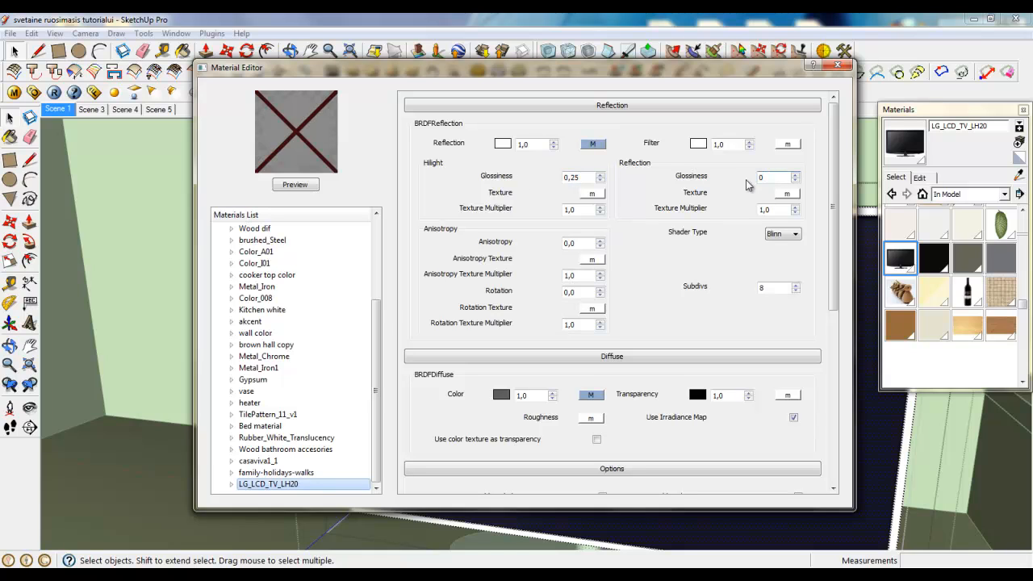
{"action": "left_click", "coordinate": [790, 241]}
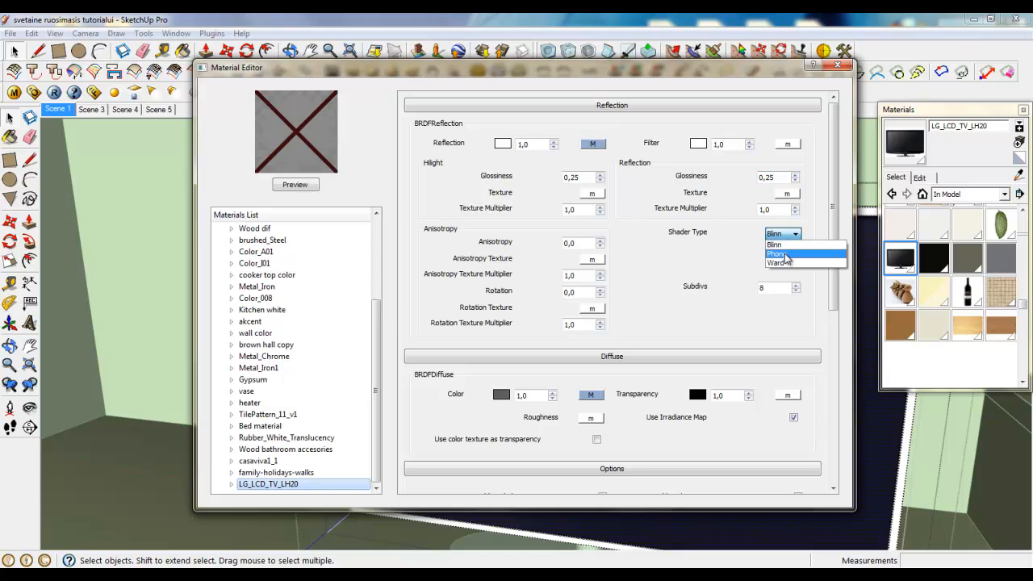
{"action": "left_click", "coordinate": [787, 255]}
{"action": "double_click", "coordinate": [757, 289]}
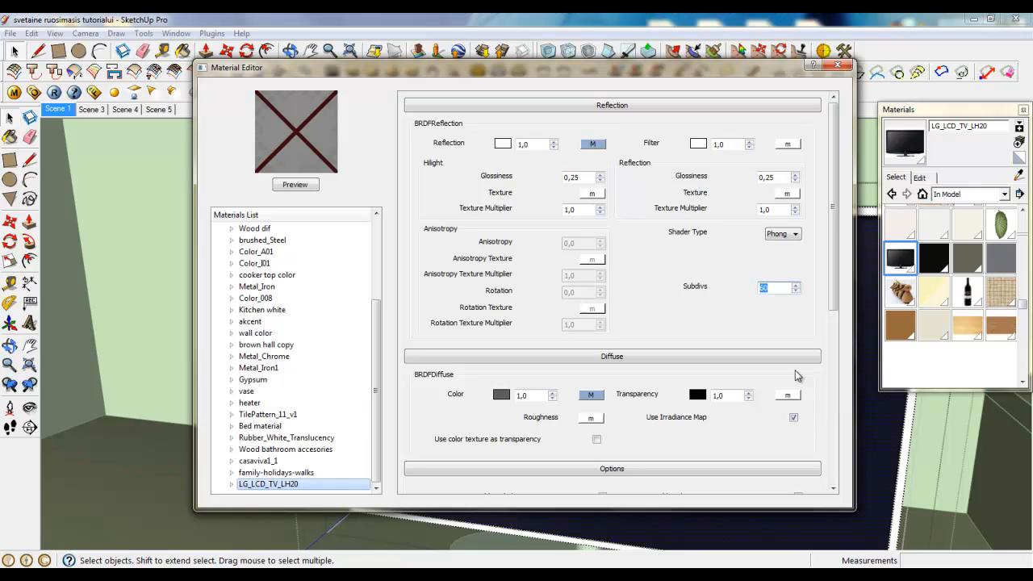
{"action": "left_click", "coordinate": [764, 316]}
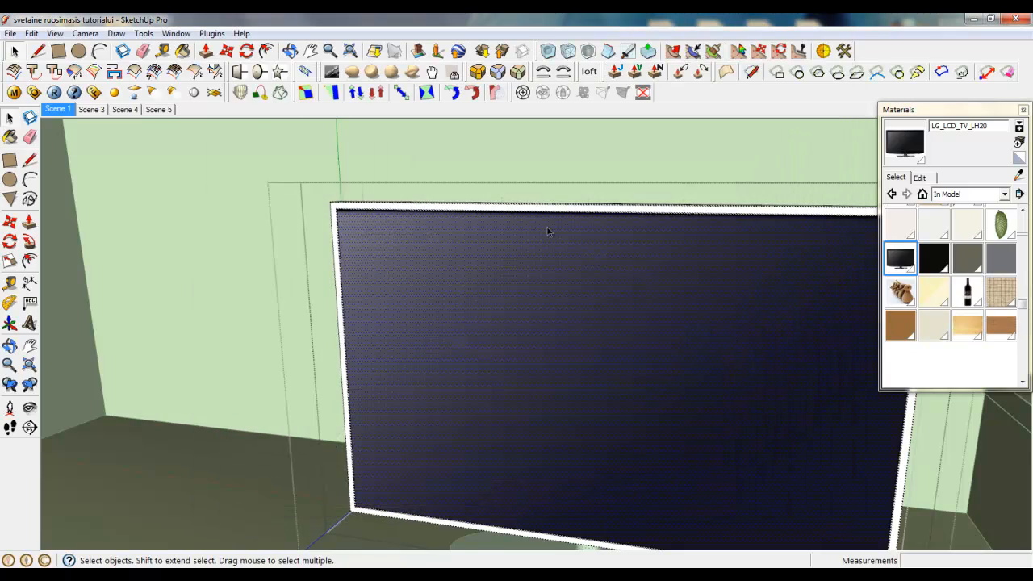
- Restore the Scene 1 view and close the television's nested groups to leave editing
{"action": "middle_click_drag", "start_coordinate": [541, 231], "coordinate": [379, 248]}
{"action": "scroll", "coordinate": [379, 249], "scroll_direction": "down", "scroll_amount": 5}
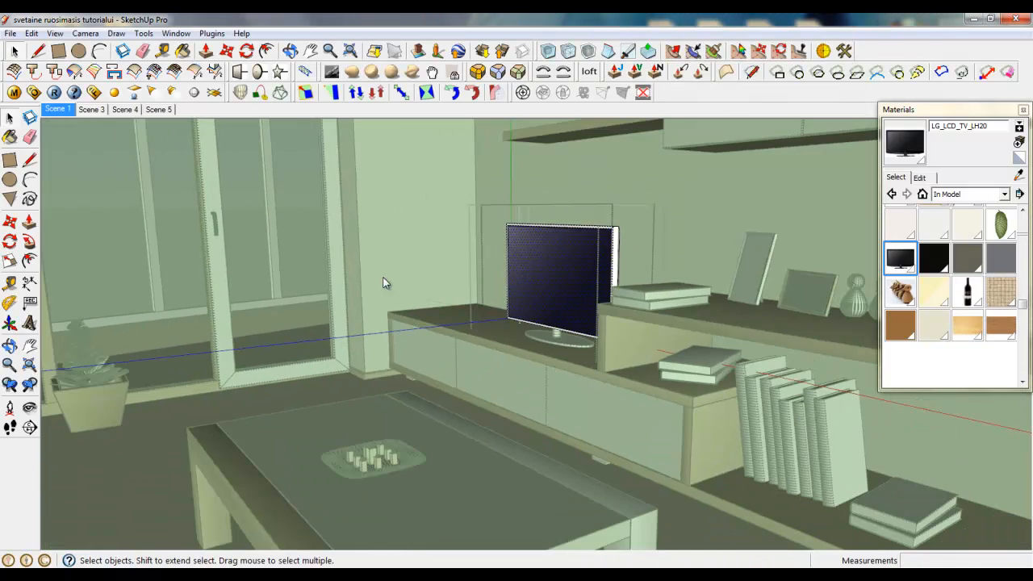
{"action": "left_click", "coordinate": [51, 110]}
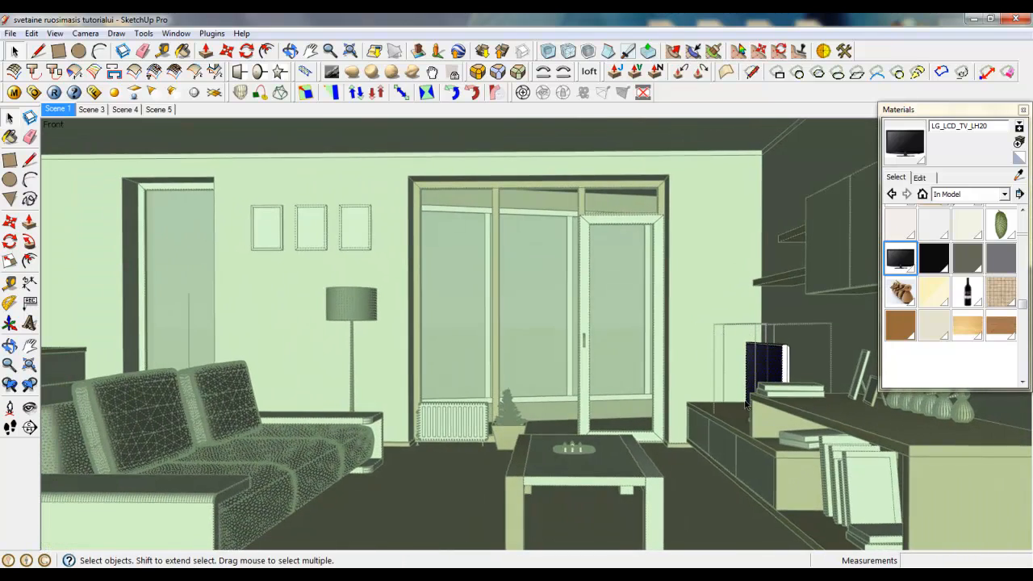
{"action": "right_click", "coordinate": [709, 299]}
{"action": "left_click", "coordinate": [715, 306]}
{"action": "right_click", "coordinate": [695, 309]}
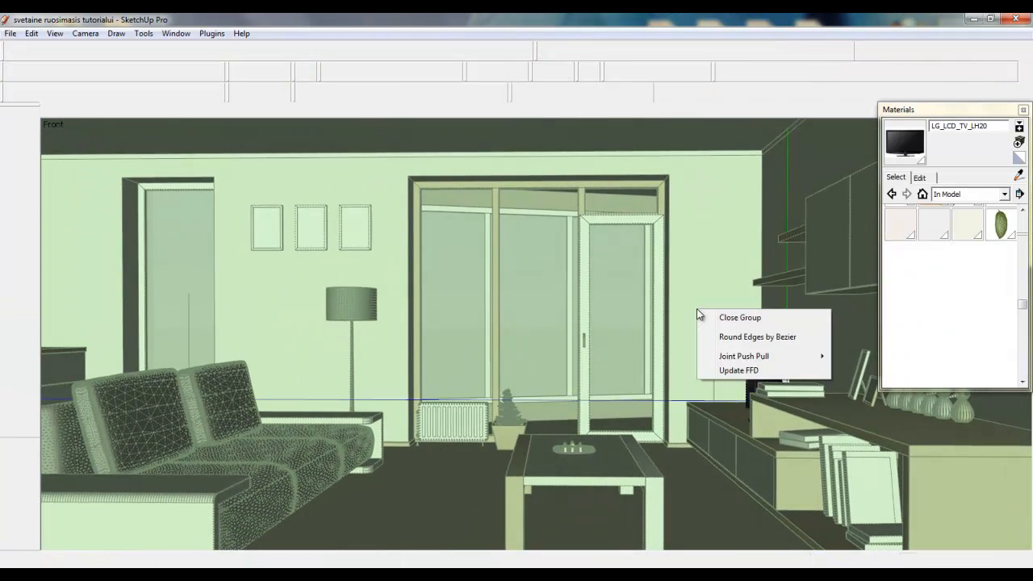
{"action": "left_click", "coordinate": [707, 317]}
- Open the television's groups, select its entire casing and paint it with the cooker top color material
{"action": "scroll", "coordinate": [781, 350], "scroll_direction": "up", "scroll_amount": 7}
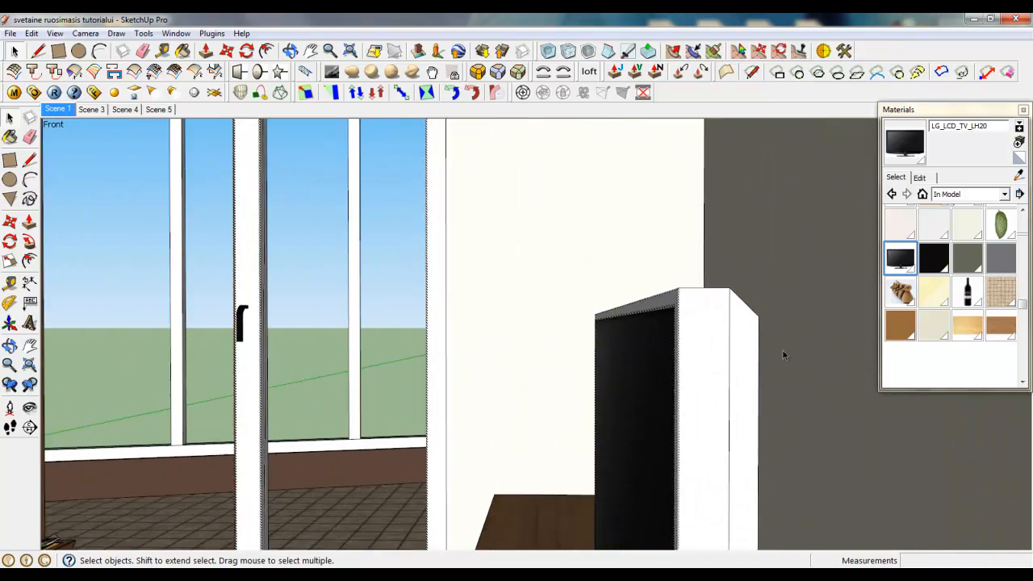
{"action": "double_click", "coordinate": [726, 337]}
{"action": "triple_click", "coordinate": [726, 337]}
{"action": "middle_click_drag", "start_coordinate": [683, 322], "coordinate": [760, 335]}
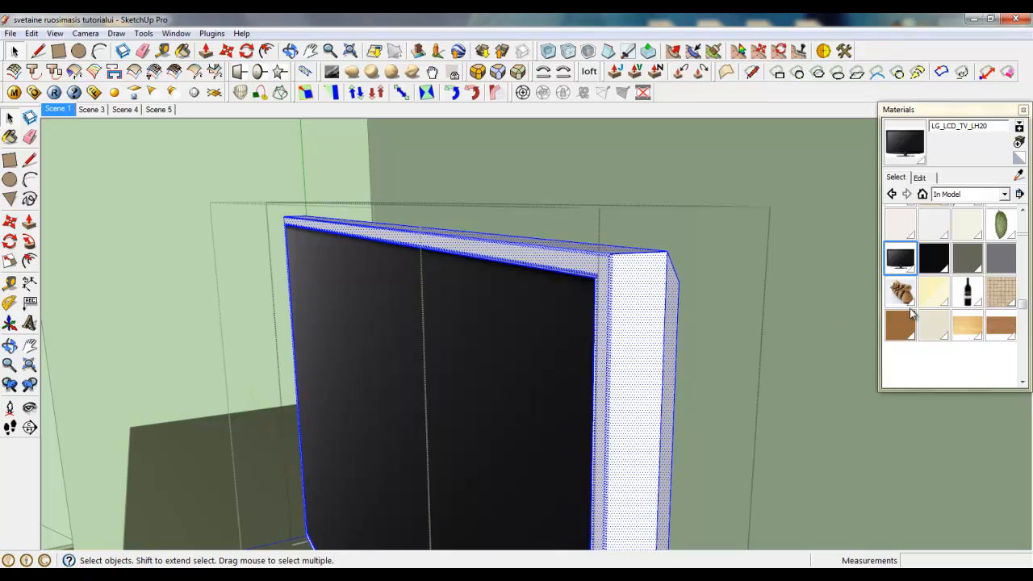
{"action": "scroll", "coordinate": [948, 262], "scroll_direction": "up", "scroll_amount": 3}
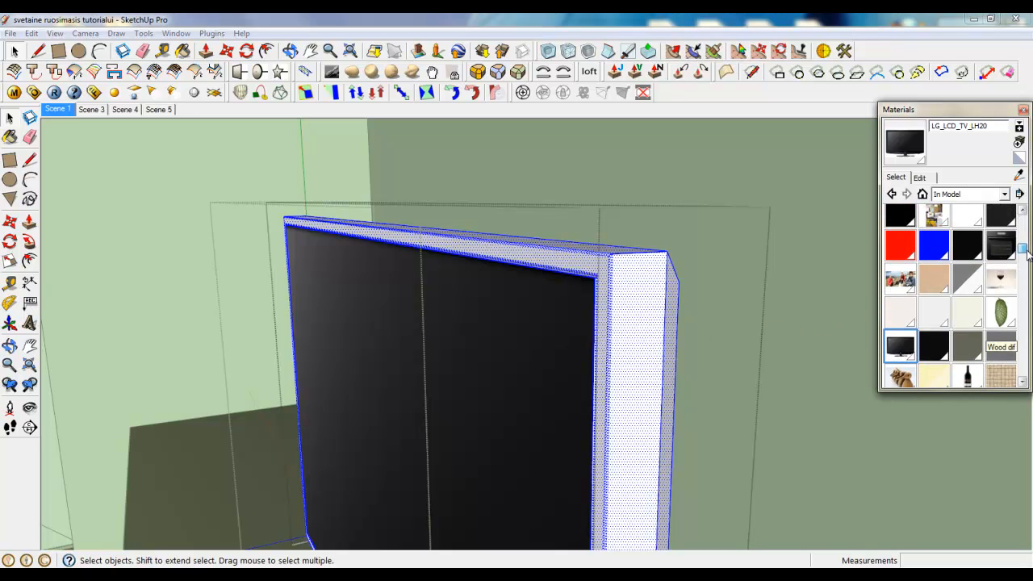
{"action": "left_click", "coordinate": [968, 246]}
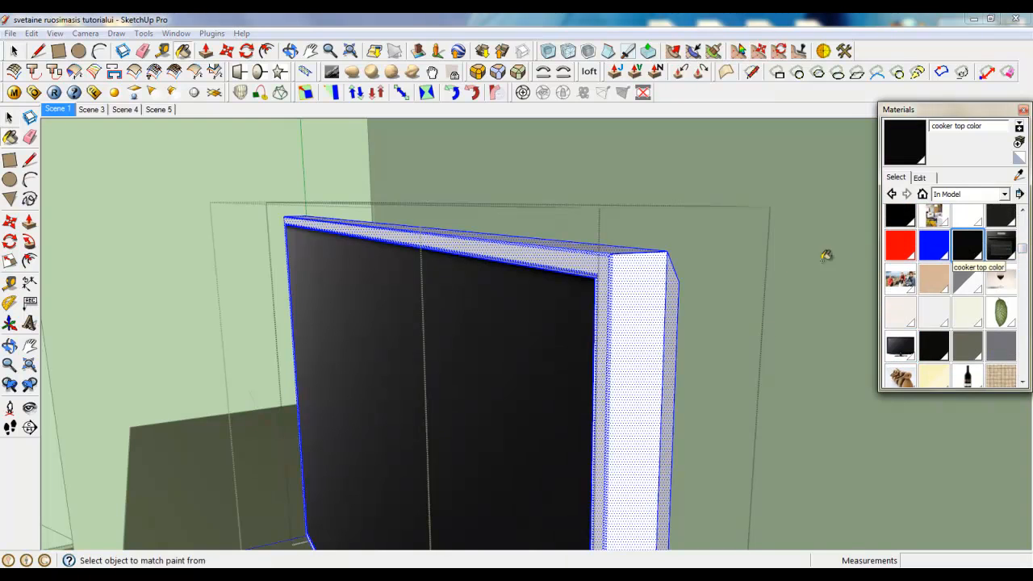
{"action": "left_click", "coordinate": [646, 291]}
- Open the television's oval stand for editing and paint the whole stand with the cooker top color material
{"action": "scroll", "coordinate": [681, 206], "scroll_direction": "down", "scroll_amount": 3}
{"action": "scroll", "coordinate": [680, 206], "scroll_direction": "down", "scroll_amount": 2}
{"action": "scroll", "coordinate": [494, 353], "scroll_direction": "up", "scroll_amount": 4}
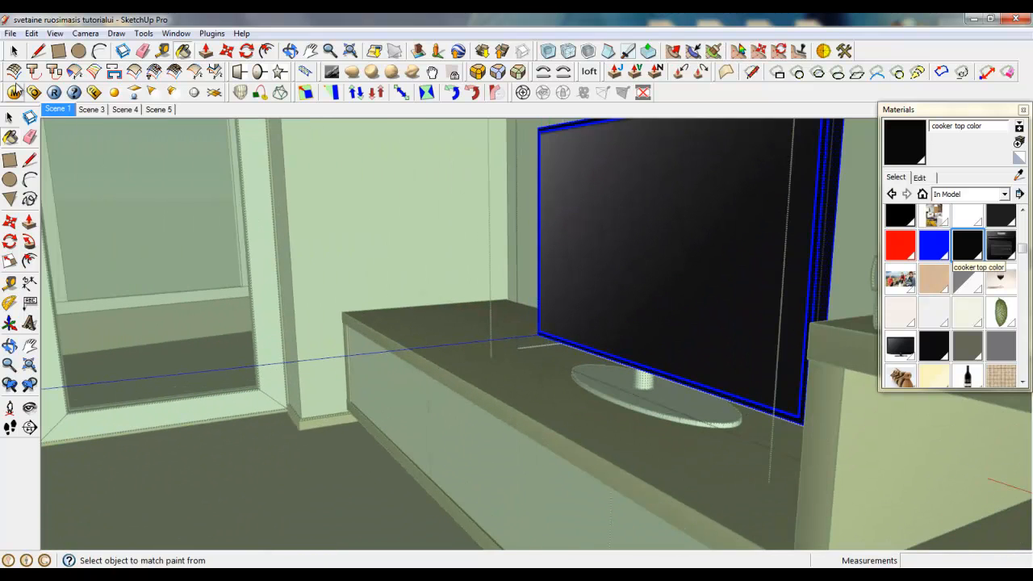
{"action": "left_click", "coordinate": [15, 52]}
{"action": "scroll", "coordinate": [517, 359], "scroll_direction": "up", "scroll_amount": 3}
{"action": "scroll", "coordinate": [770, 422], "scroll_direction": "up", "scroll_amount": 2}
{"action": "double_click", "coordinate": [769, 422]}
{"action": "triple_click", "coordinate": [772, 427]}
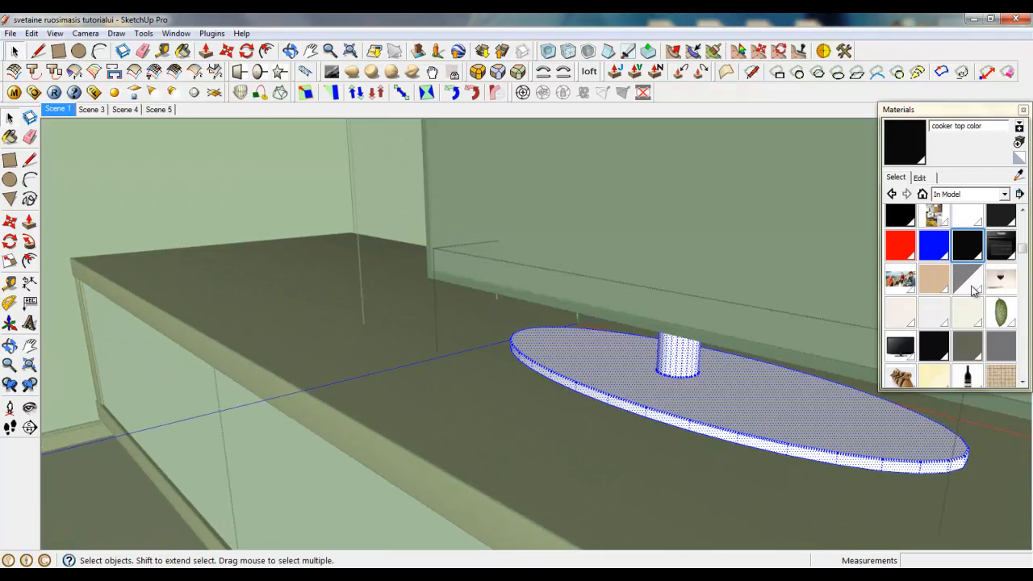
{"action": "left_click", "coordinate": [974, 249]}
{"action": "left_click", "coordinate": [743, 375]}
- Close the nested groups of the television stand and the television to leave editing
{"action": "scroll", "coordinate": [355, 281], "scroll_direction": "down", "scroll_amount": 2}
{"action": "right_click", "coordinate": [333, 283]}
{"action": "left_click", "coordinate": [428, 295]}
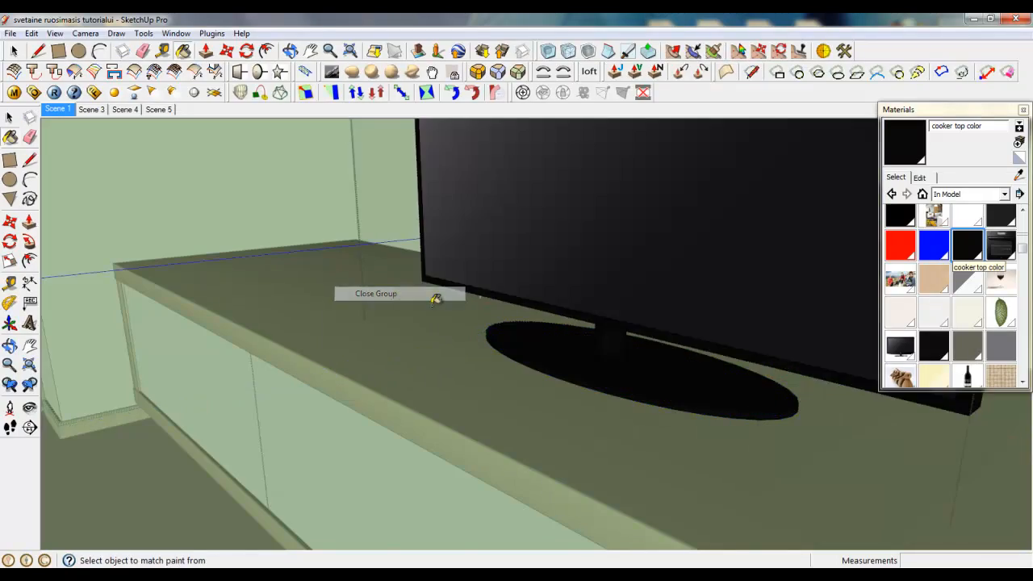
{"action": "scroll", "coordinate": [427, 297], "scroll_direction": "down", "scroll_amount": 4}
{"action": "right_click", "coordinate": [388, 295]}
{"action": "left_click", "coordinate": [408, 304]}
{"action": "scroll", "coordinate": [605, 345], "scroll_direction": "down", "scroll_amount": 3}
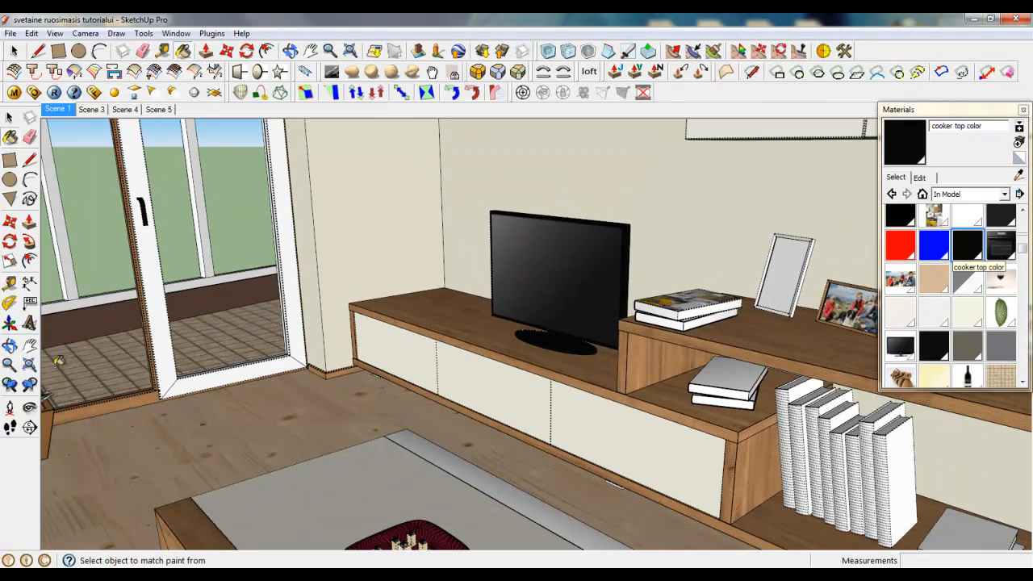
- Look around the living room, balcony and hallway to check which surfaces still need render materials
{"action": "left_click", "coordinate": [30, 407]}
{"action": "left_click_drag", "start_coordinate": [436, 394], "coordinate": [239, 395]}
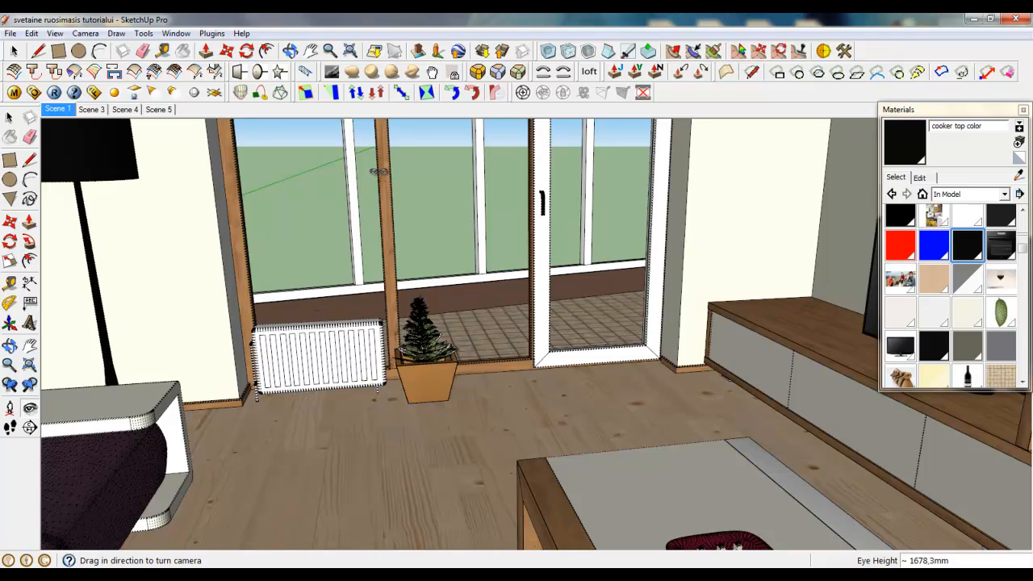
{"action": "scroll", "coordinate": [378, 172], "scroll_direction": "up", "scroll_amount": 2}
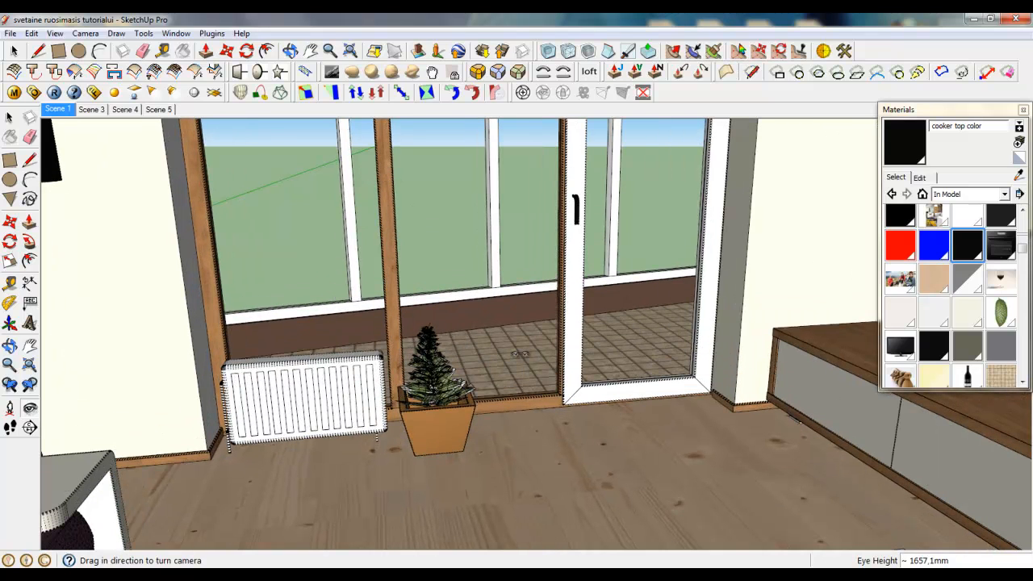
{"action": "scroll", "coordinate": [570, 455], "scroll_direction": "down", "scroll_amount": 2}
{"action": "left_click_drag", "start_coordinate": [544, 472], "coordinate": [336, 315]}
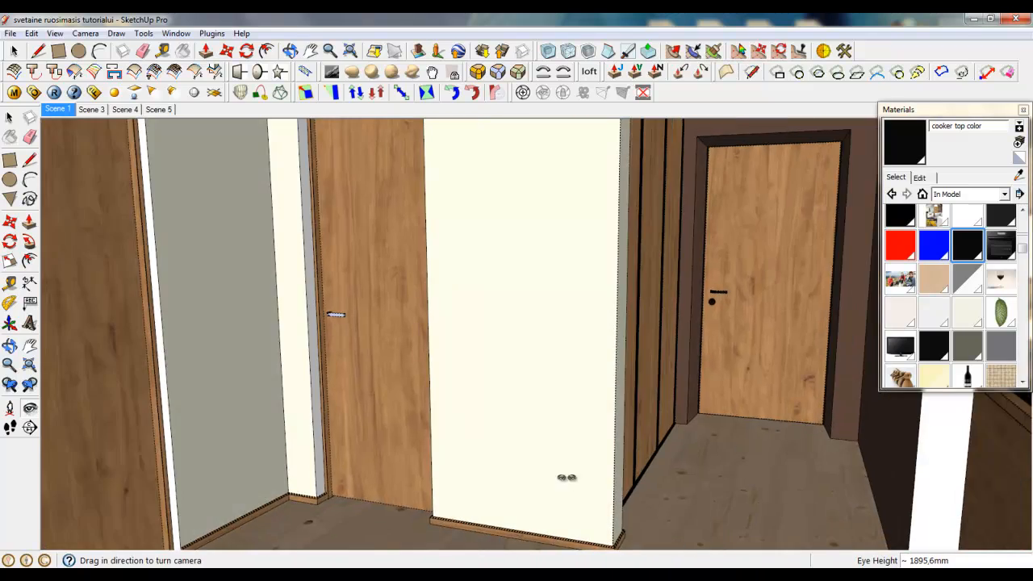
{"action": "mouse_move", "coordinate": [567, 477]}
{"action": "left_mouse_down"}
{"action": "mouse_move", "coordinate": [702, 394]}
{"action": "mouse_move", "coordinate": [272, 461]}
{"action": "mouse_move", "coordinate": [153, 468]}
{"action": "left_mouse_up"}
{"action": "mouse_move", "coordinate": [694, 364]}
{"action": "left_mouse_down"}
{"action": "mouse_move", "coordinate": [366, 373]}
{"action": "mouse_move", "coordinate": [73, 406]}
{"action": "left_mouse_up"}
{"action": "left_click_drag", "start_coordinate": [695, 396], "coordinate": [186, 411]}
{"action": "left_click_drag", "start_coordinate": [582, 467], "coordinate": [71, 286]}
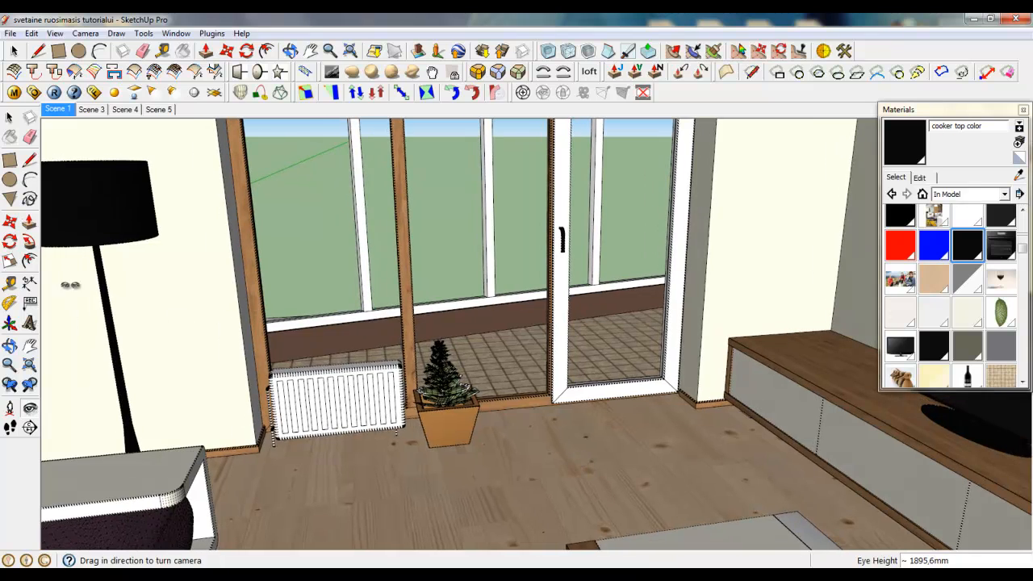
- Add a V-Ray reflection layer to the TilePattern_11_v1 material
{"action": "left_click", "coordinate": [14, 93]}
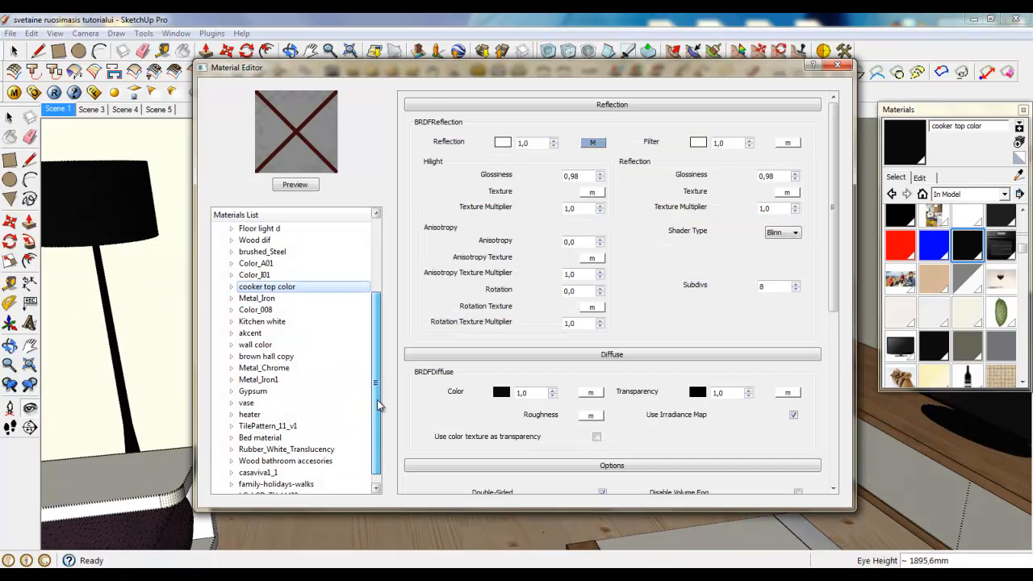
{"action": "left_click", "coordinate": [284, 415]}
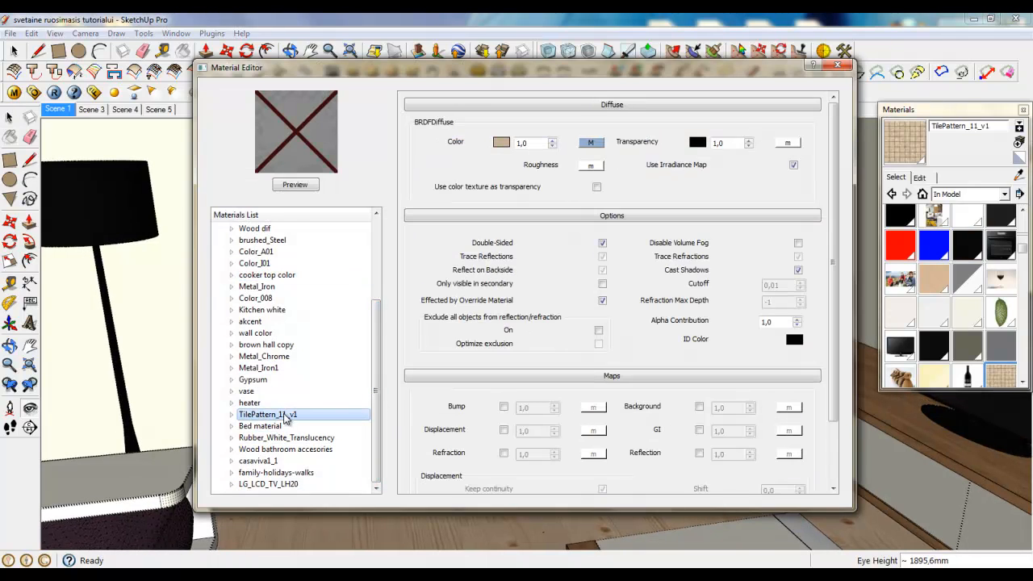
{"action": "right_click", "coordinate": [294, 415]}
{"action": "mouse_move", "coordinate": [318, 426]}
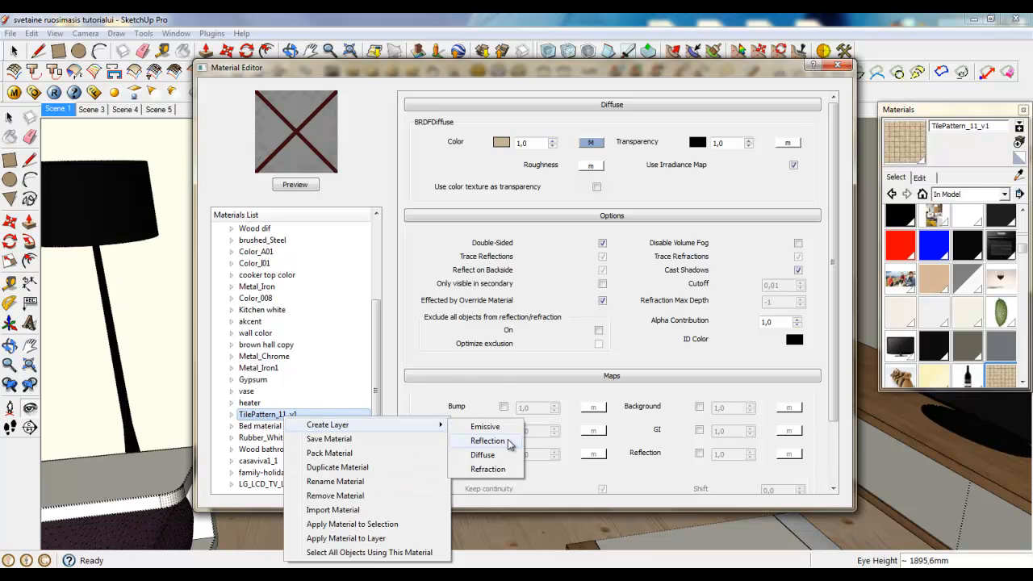
{"action": "left_click", "coordinate": [488, 441]}
- Assign a TexFresnel map to the reflection of the TilePattern_11_v1 material
{"action": "left_click", "coordinate": [593, 145]}
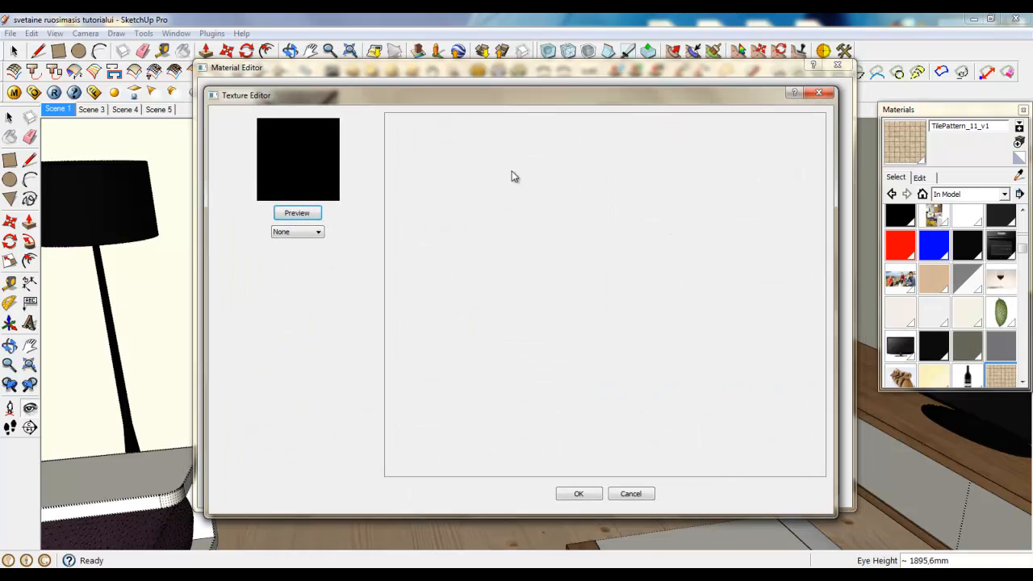
{"action": "left_click", "coordinate": [315, 233]}
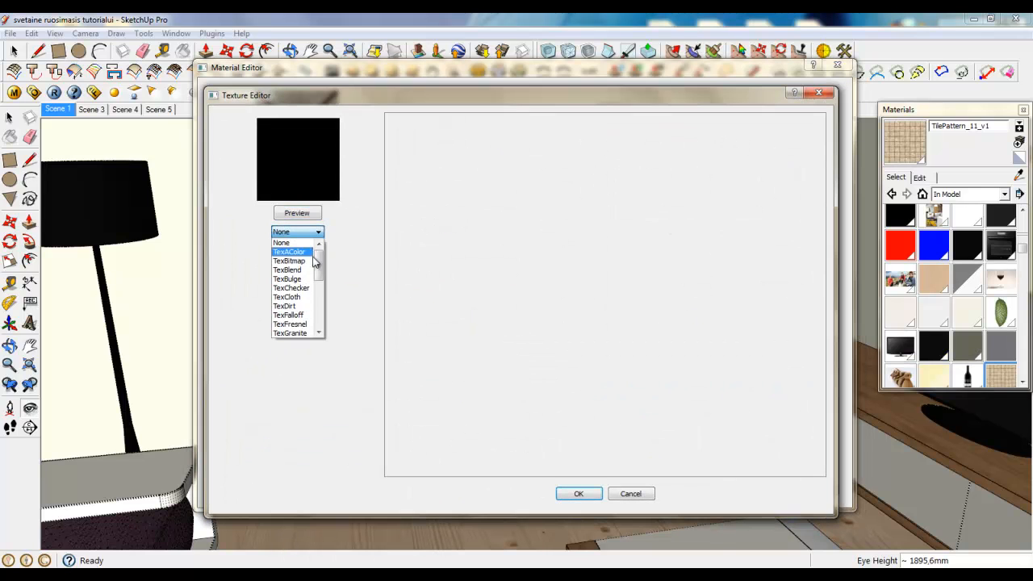
{"action": "left_click", "coordinate": [290, 324]}
{"action": "left_click", "coordinate": [579, 493]}
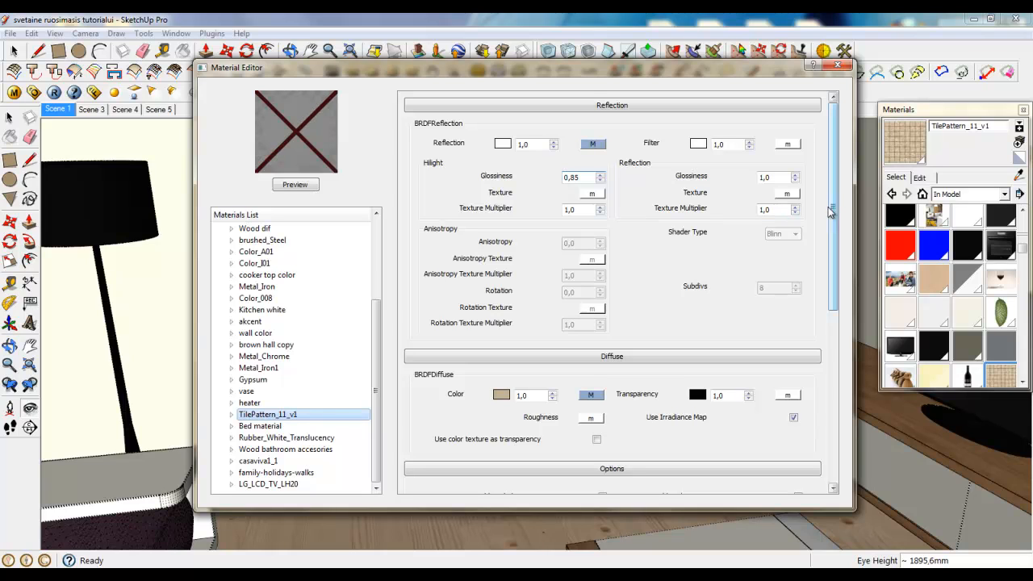
- Set the tile material's highlight and reflection glossiness to 0,85 and its shader type to Ward
{"action": "left_click_drag", "start_coordinate": [778, 177], "coordinate": [700, 180]}
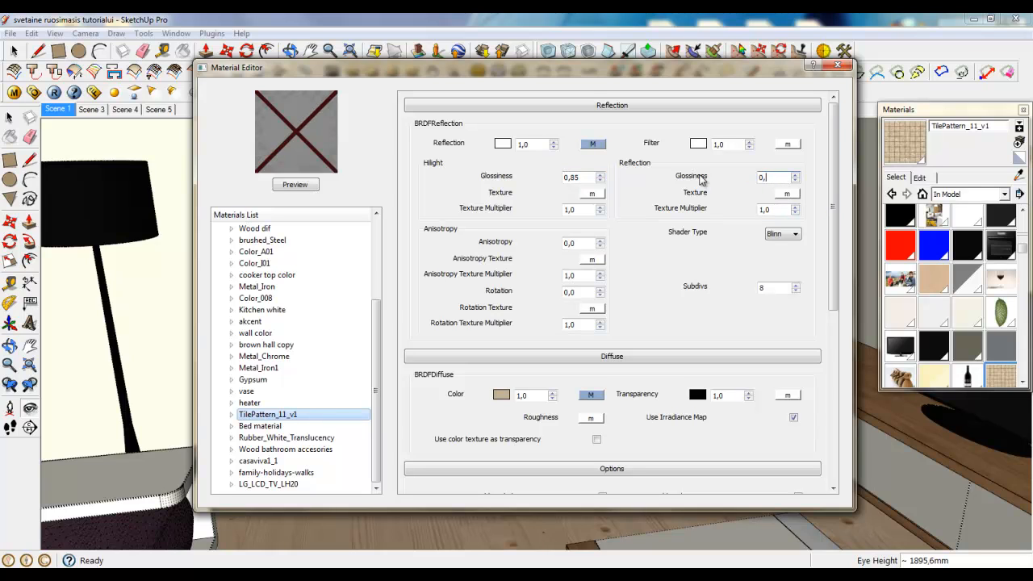
{"action": "left_click", "coordinate": [783, 234]}
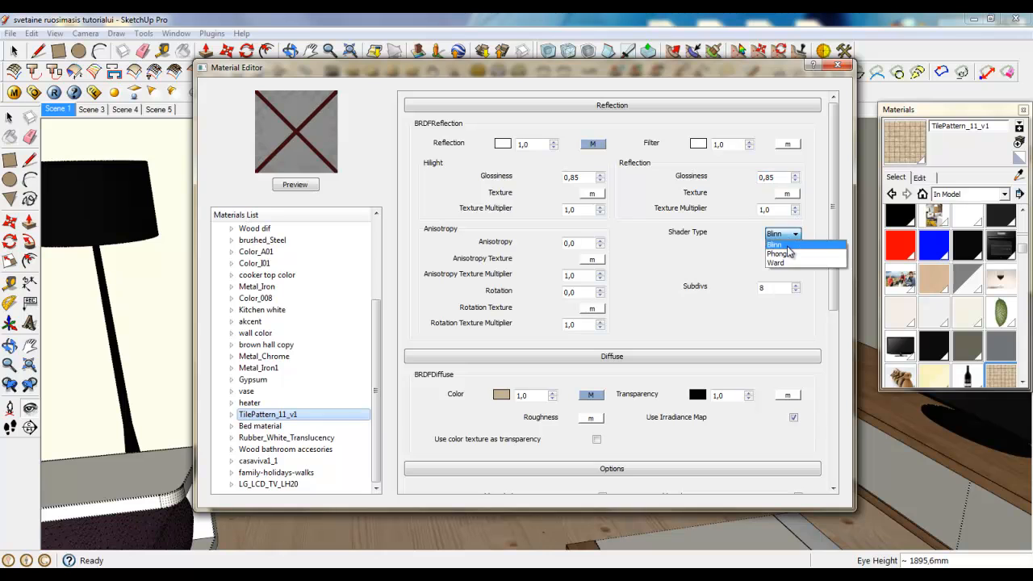
{"action": "left_click", "coordinate": [788, 260]}
- Enable a 0,2 bump on the tile material using the TilePattern_11_v1B bitmap, then close the material editor
{"action": "left_click_drag", "start_coordinate": [837, 225], "coordinate": [836, 404]}
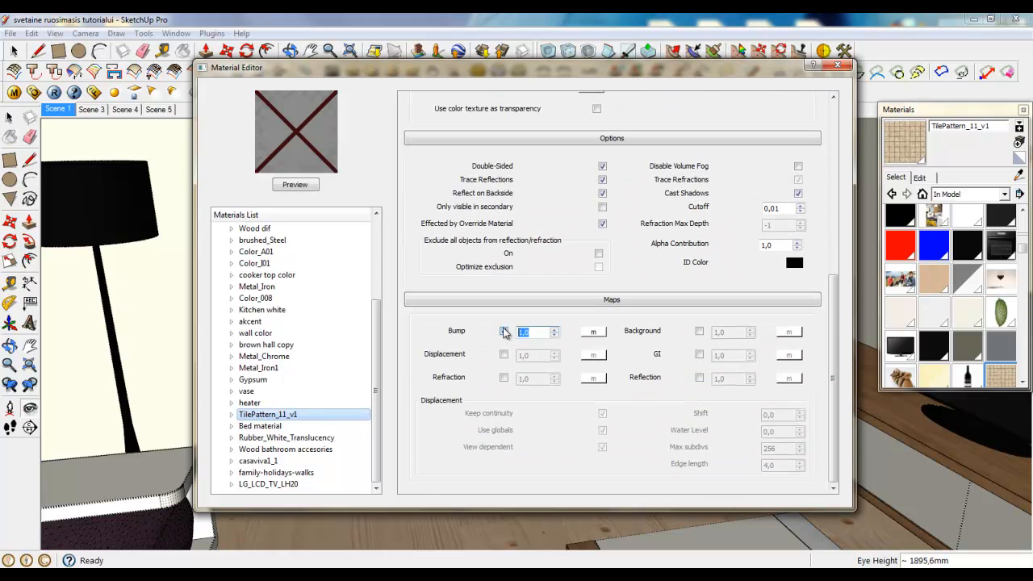
{"action": "left_click", "coordinate": [592, 332]}
{"action": "left_click", "coordinate": [297, 232]}
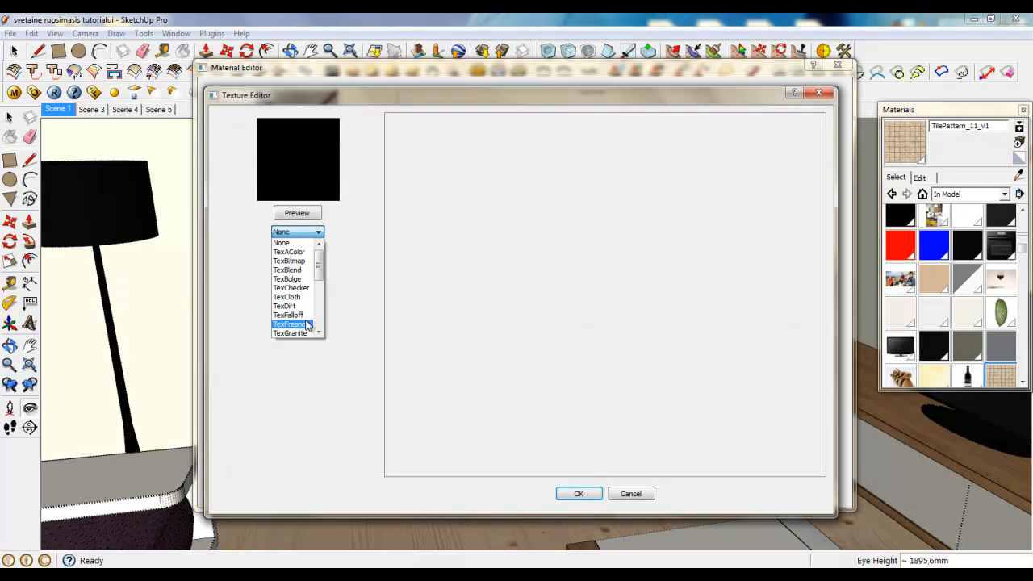
{"action": "left_click", "coordinate": [298, 263]}
{"action": "left_click", "coordinate": [593, 348]}
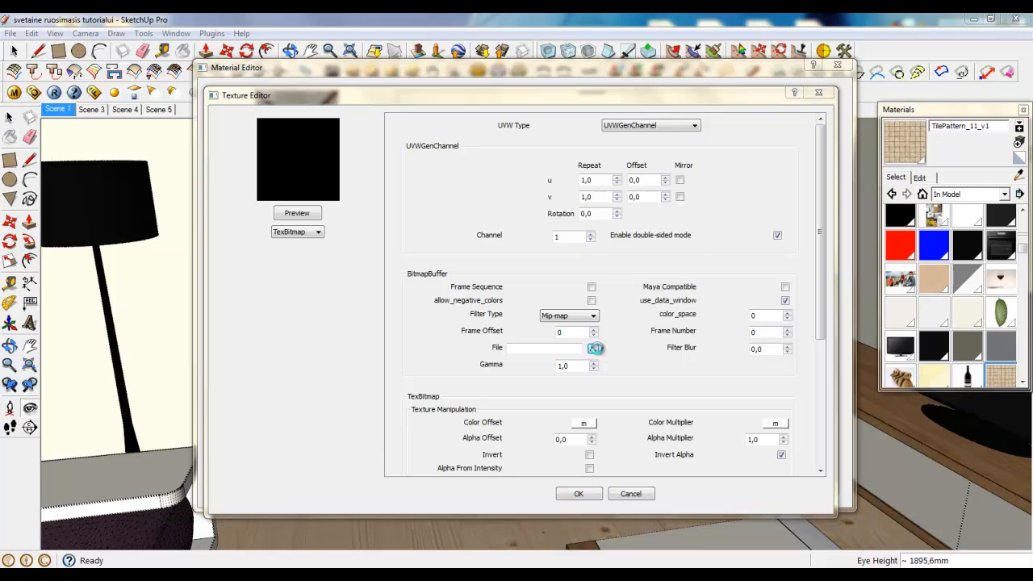
{"action": "left_click_drag", "start_coordinate": [814, 234], "coordinate": [814, 355]}
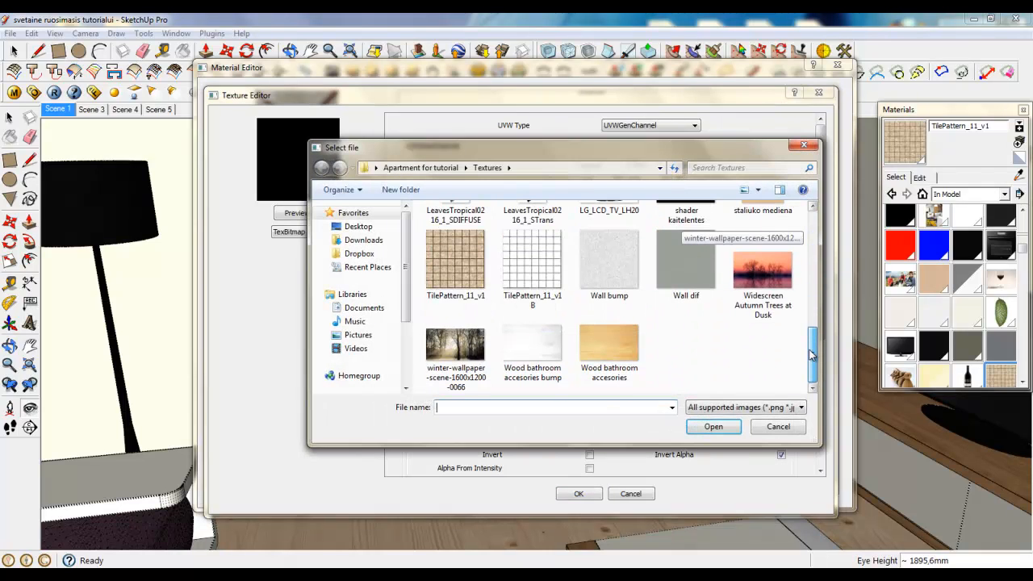
{"action": "left_click", "coordinate": [521, 253]}
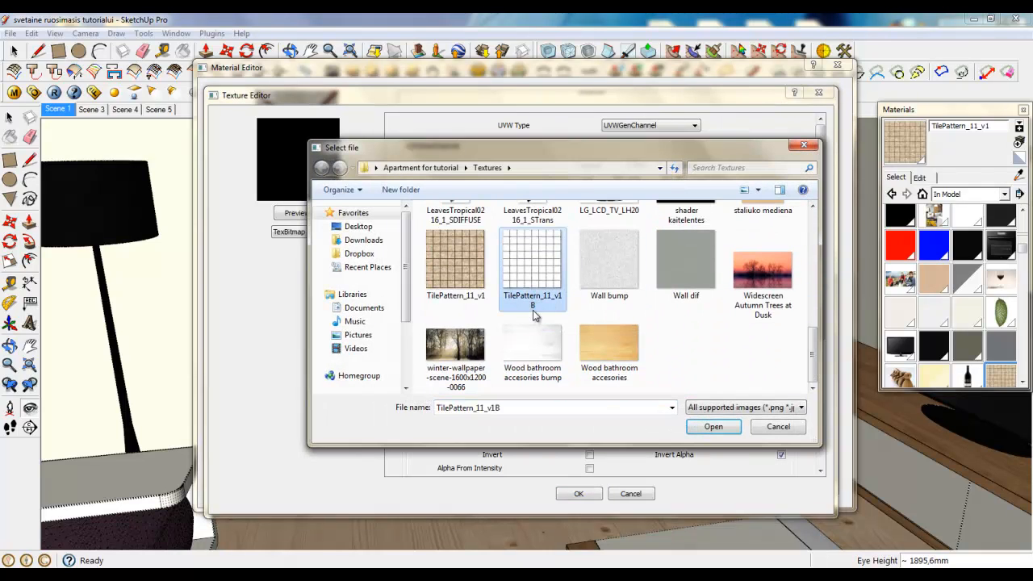
{"action": "left_click", "coordinate": [713, 426]}
{"action": "left_click", "coordinate": [579, 493]}
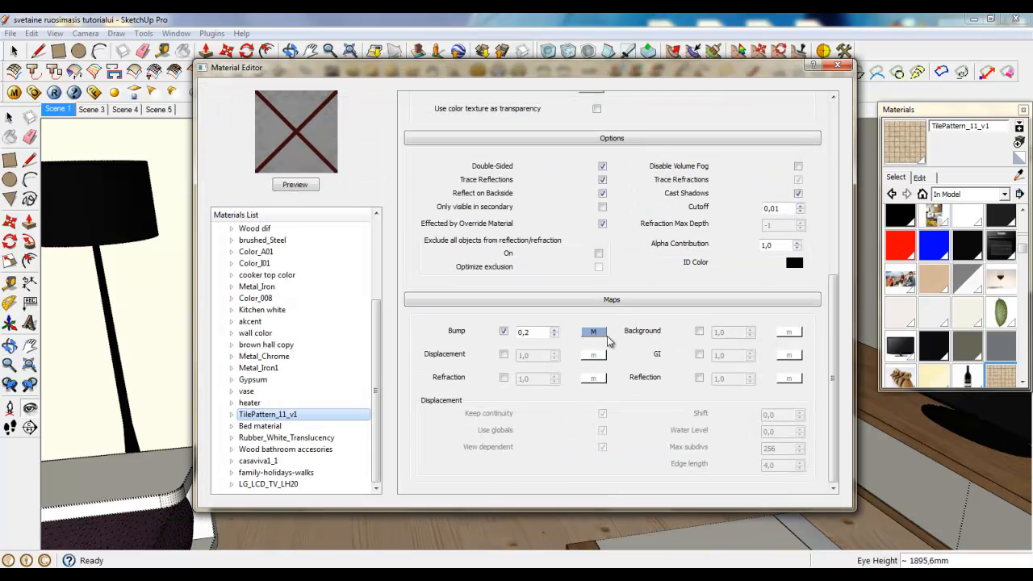
{"action": "left_click", "coordinate": [841, 68]}
- Look around the room from the floor lamp past the balcony door to the television cabinet for surfaces still lacking materials
{"action": "left_click", "coordinate": [30, 408]}
{"action": "left_click_drag", "start_coordinate": [49, 339], "coordinate": [344, 241]}
{"action": "scroll", "coordinate": [482, 202], "scroll_direction": "up", "scroll_amount": 4}
{"action": "middle_click_drag", "start_coordinate": [482, 203], "coordinate": [509, 292]}
{"action": "scroll", "coordinate": [509, 292], "scroll_direction": "up", "scroll_amount": 3}
{"action": "scroll", "coordinate": [508, 130], "scroll_direction": "down", "scroll_amount": 5}
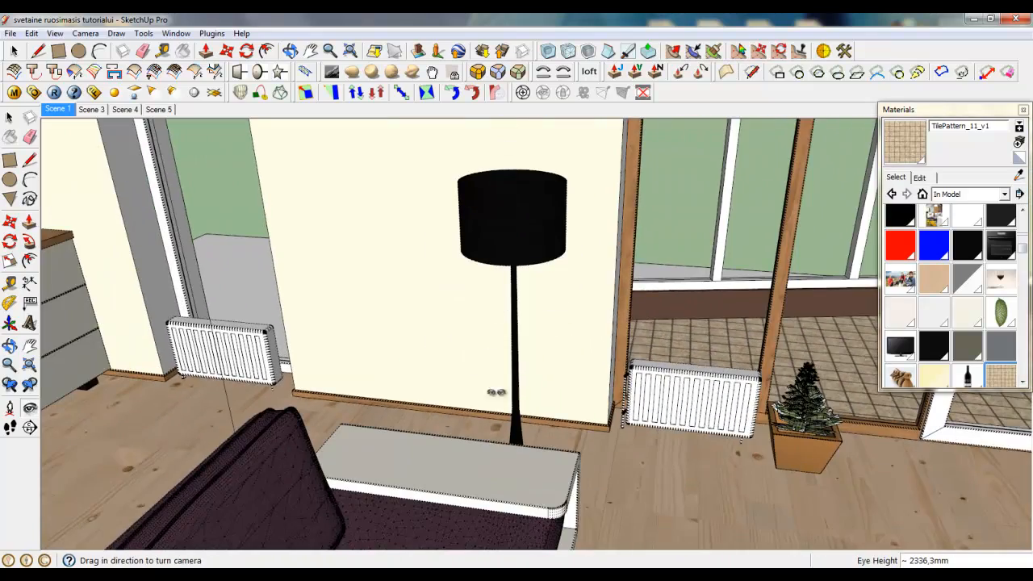
{"action": "middle_click_drag", "start_coordinate": [506, 484], "coordinate": [503, 427]}
{"action": "left_click_drag", "start_coordinate": [504, 427], "coordinate": [836, 429]}
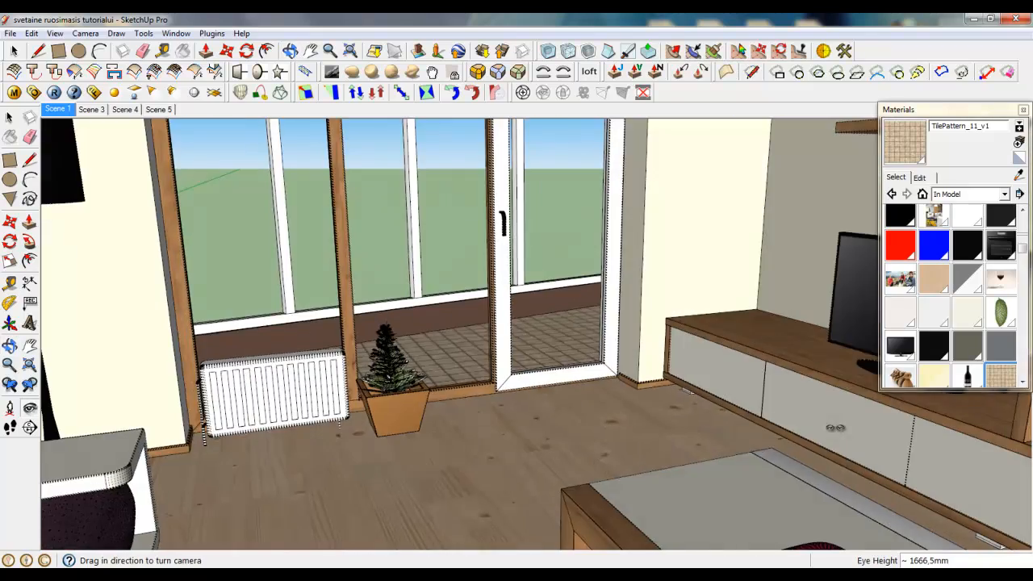
{"action": "left_click_drag", "start_coordinate": [539, 404], "coordinate": [717, 501]}
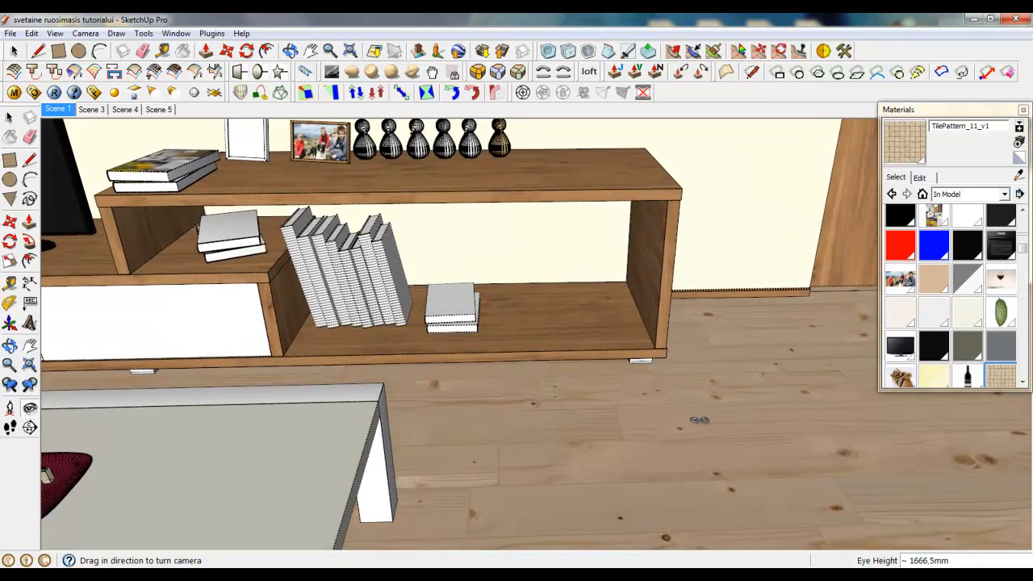
- Open the white foot under the open-shelf end of the television cabinet for editing
{"action": "scroll", "coordinate": [699, 420], "scroll_direction": "up", "scroll_amount": 5}
{"action": "scroll", "coordinate": [649, 310], "scroll_direction": "up", "scroll_amount": 3}
{"action": "middle_click_drag", "start_coordinate": [543, 319], "coordinate": [366, 293]}
{"action": "scroll", "coordinate": [539, 412], "scroll_direction": "up", "scroll_amount": 4}
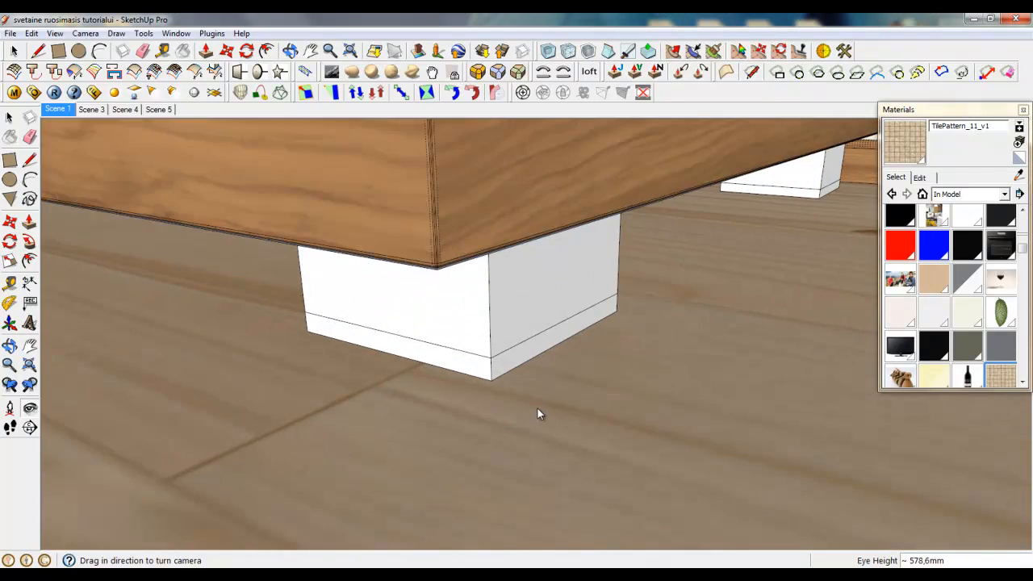
{"action": "key", "text": "space"}
{"action": "middle_click_drag", "start_coordinate": [560, 437], "coordinate": [525, 450]}
{"action": "scroll", "coordinate": [526, 450], "scroll_direction": "up", "scroll_amount": 2}
{"action": "double_click", "coordinate": [514, 339]}
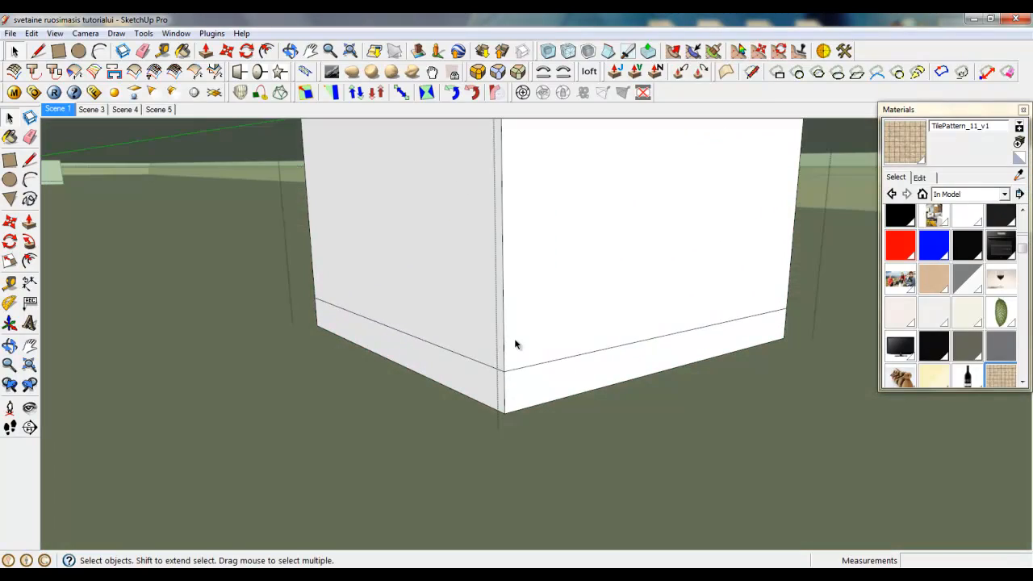
{"action": "triple_click", "coordinate": [514, 339]}
{"action": "scroll", "coordinate": [546, 493], "scroll_direction": "down", "scroll_amount": 2}
{"action": "middle_click_drag", "start_coordinate": [546, 496], "coordinate": [549, 471]}
{"action": "scroll", "coordinate": [546, 469], "scroll_direction": "up", "scroll_amount": 1}
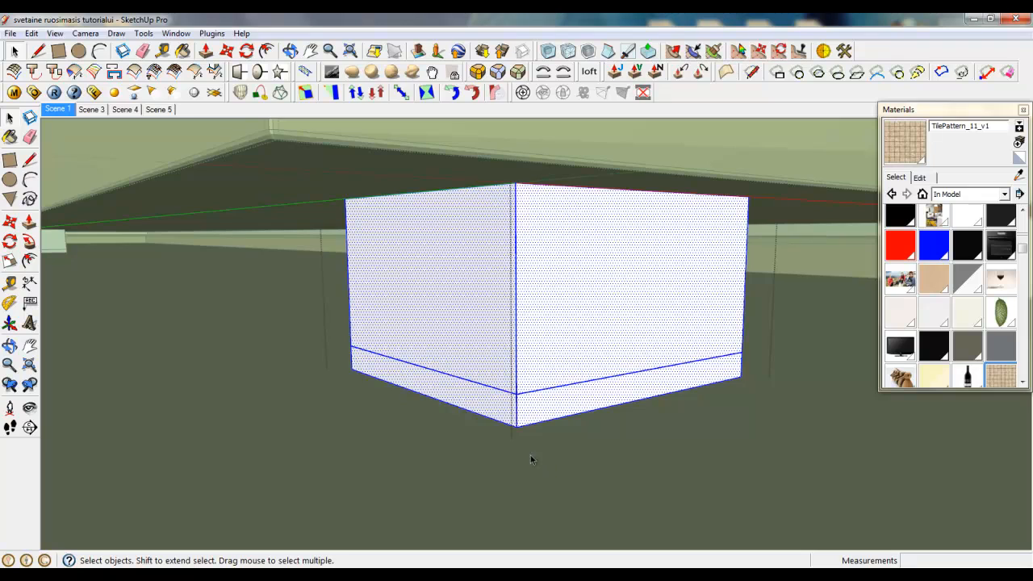
{"action": "scroll", "coordinate": [516, 404], "scroll_direction": "up", "scroll_amount": 1}
- Paint the upper side faces of the cabinet foot with the Metal_Iron material
{"action": "left_click", "coordinate": [528, 377]}
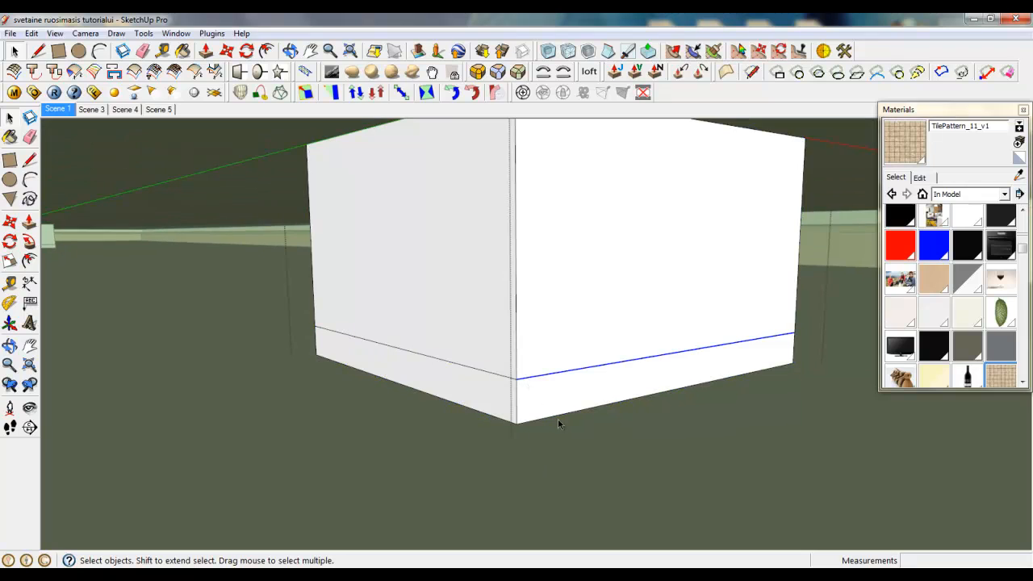
{"action": "scroll", "coordinate": [558, 418], "scroll_direction": "down", "scroll_amount": 1}
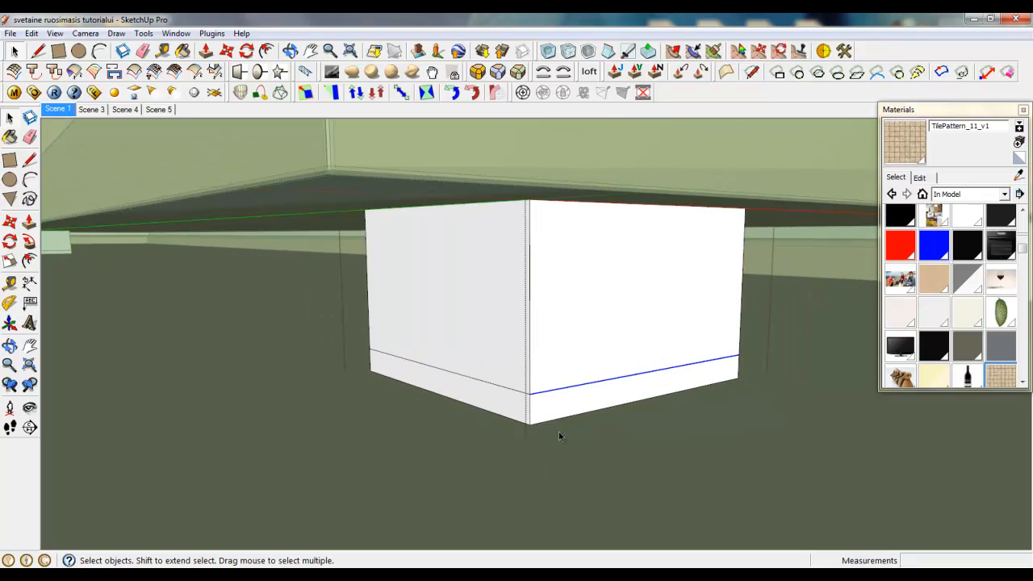
{"action": "scroll", "coordinate": [1019, 252], "scroll_direction": "up", "scroll_amount": 1}
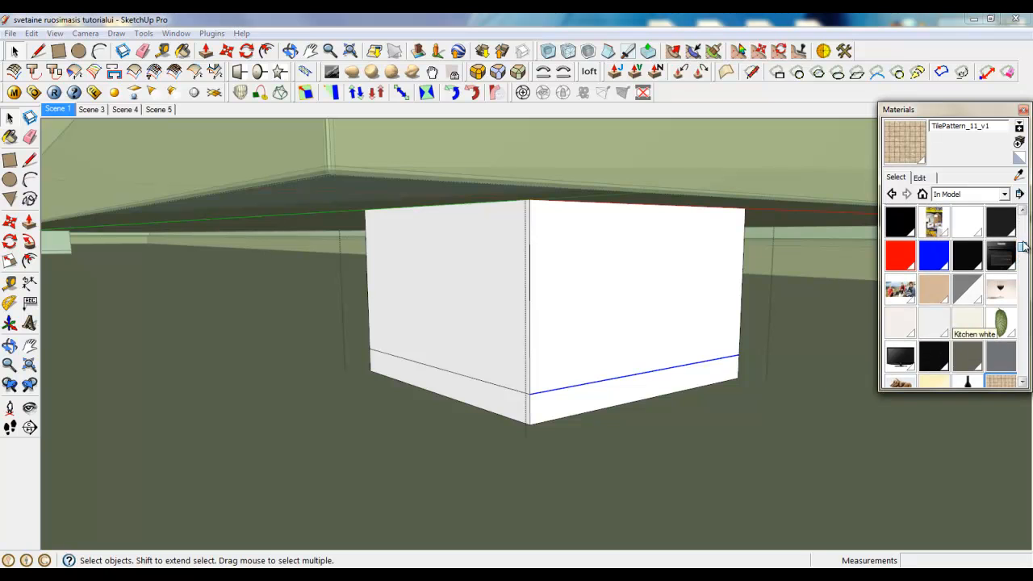
{"action": "scroll", "coordinate": [1022, 235], "scroll_direction": "down", "scroll_amount": 1}
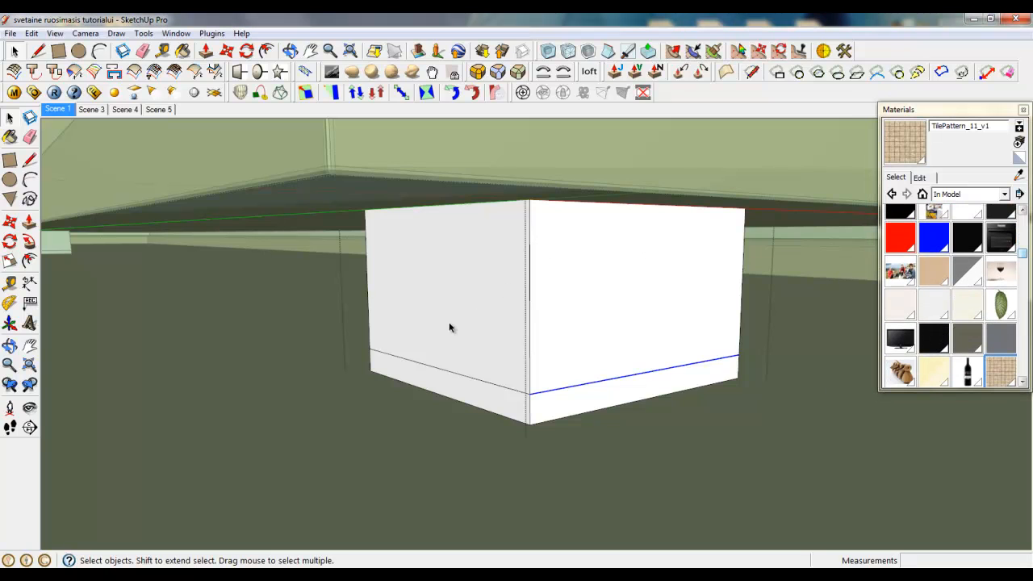
{"action": "left_click", "coordinate": [669, 329]}
{"action": "left_click", "coordinate": [967, 337]}
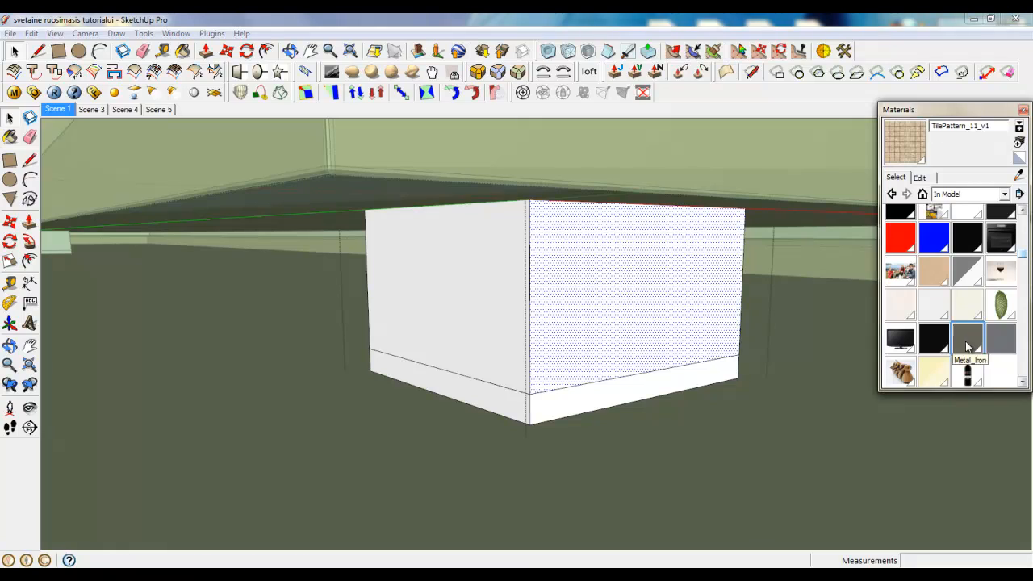
{"action": "left_click", "coordinate": [713, 323]}
{"action": "left_click", "coordinate": [433, 334]}
{"action": "mouse_move", "coordinate": [434, 334]}
{"action": "middle_mouse_down"}
{"action": "mouse_move", "coordinate": [749, 342]}
{"action": "mouse_move", "coordinate": [302, 324]}
{"action": "mouse_move", "coordinate": [740, 390]}
{"action": "mouse_move", "coordinate": [477, 383]}
{"action": "middle_mouse_up"}
{"action": "left_click", "coordinate": [477, 383]}
{"action": "middle_click_drag", "start_coordinate": [686, 385], "coordinate": [111, 380]}
{"action": "middle_click_drag", "start_coordinate": [710, 428], "coordinate": [427, 452]}
- Paint the narrow band around the base of the cabinet foot with the Color_008 material
{"action": "scroll", "coordinate": [546, 467], "scroll_direction": "up", "scroll_amount": 1}
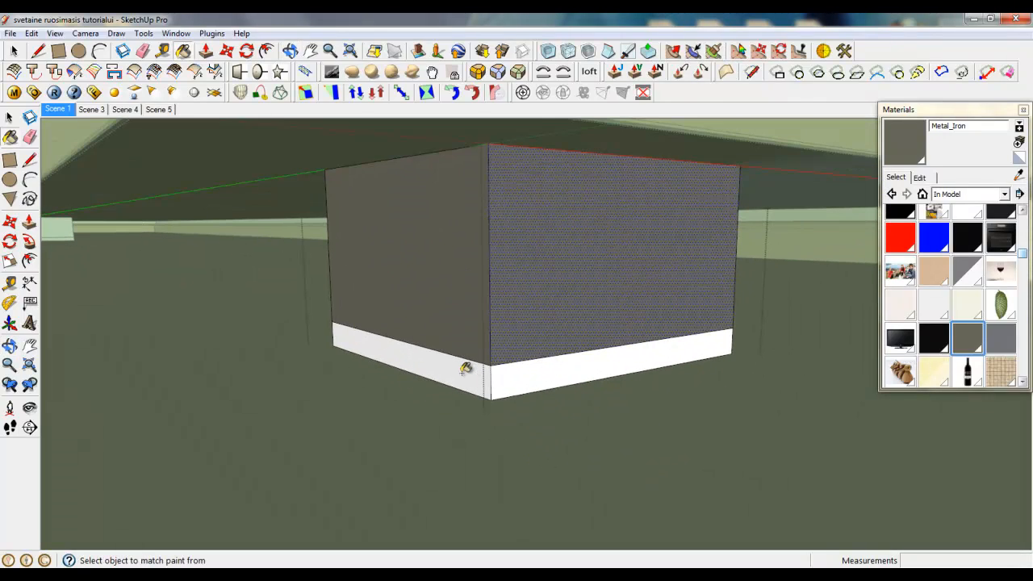
{"action": "scroll", "coordinate": [525, 352], "scroll_direction": "up", "scroll_amount": 2}
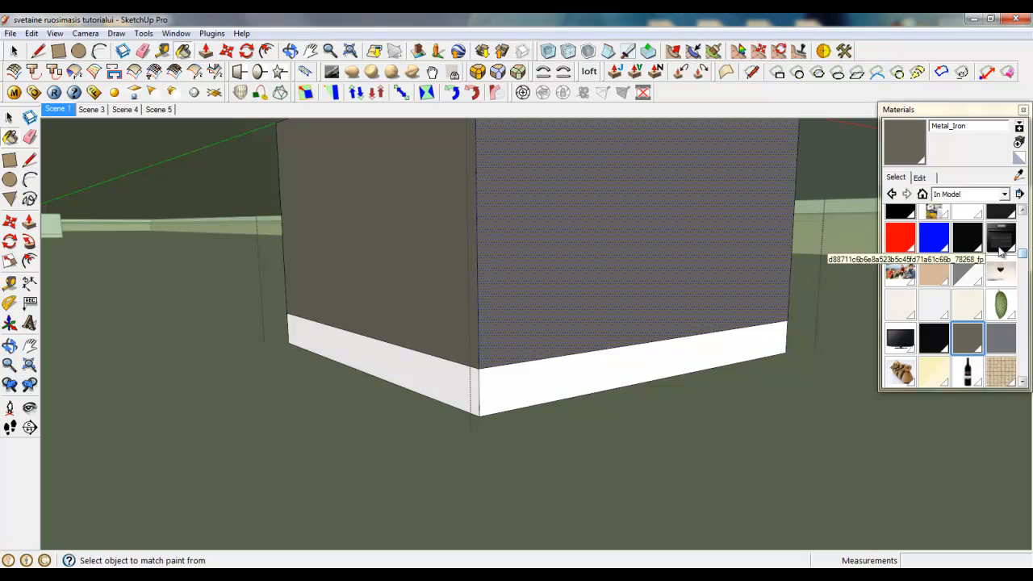
{"action": "left_click_drag", "start_coordinate": [1023, 253], "coordinate": [1022, 218]}
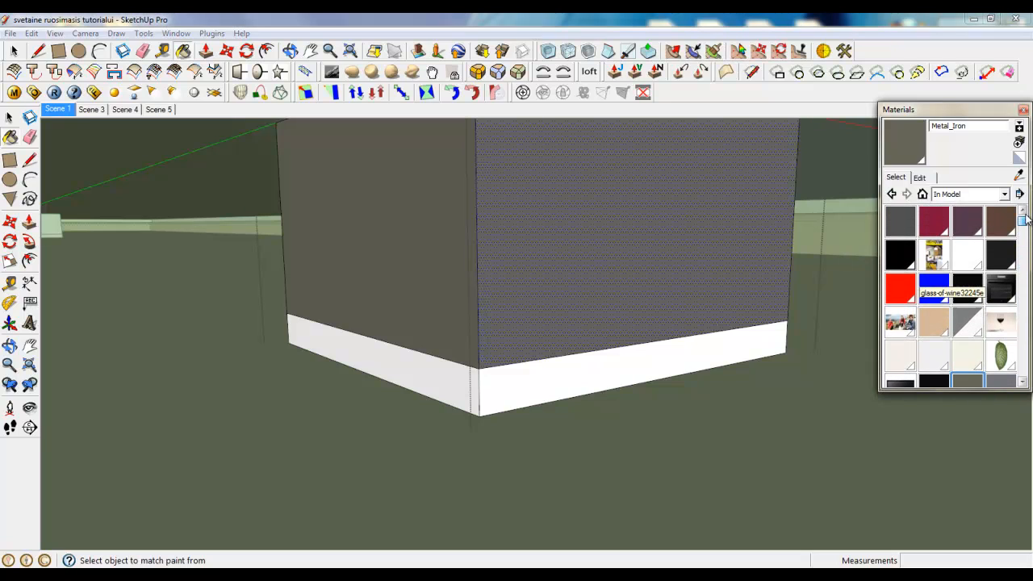
{"action": "left_click", "coordinate": [1003, 259]}
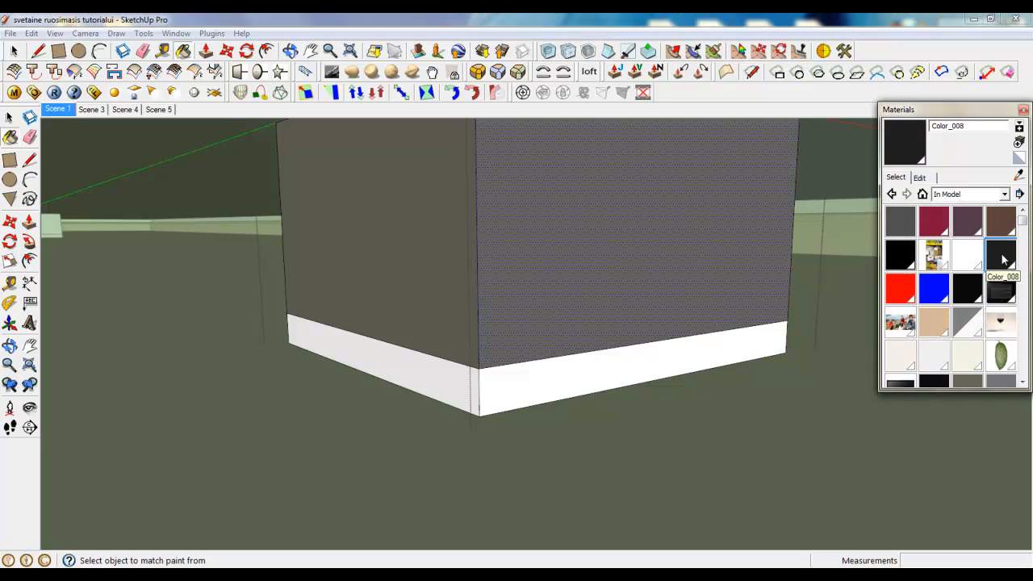
{"action": "left_click", "coordinate": [556, 353]}
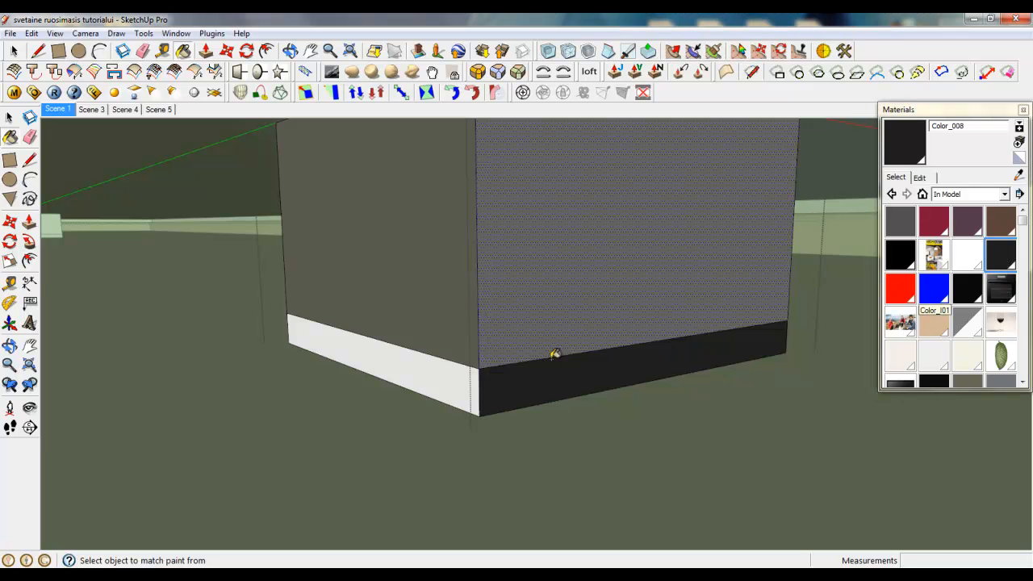
{"action": "left_click", "coordinate": [432, 367]}
{"action": "scroll", "coordinate": [400, 373], "scroll_direction": "down", "scroll_amount": 3}
{"action": "middle_click_drag", "start_coordinate": [400, 374], "coordinate": [888, 394]}
{"action": "scroll", "coordinate": [325, 424], "scroll_direction": "up", "scroll_amount": 4}
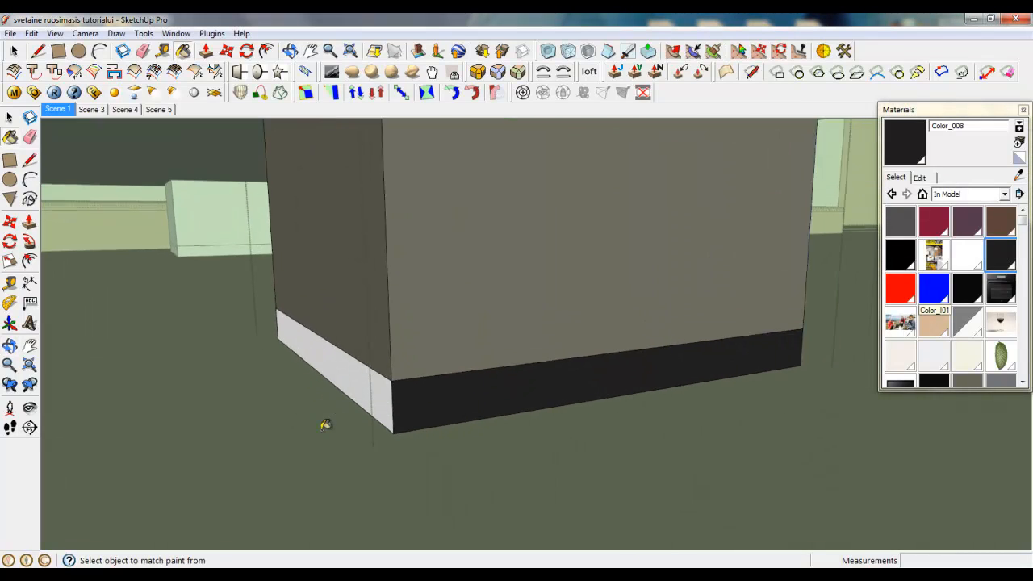
{"action": "scroll", "coordinate": [419, 390], "scroll_direction": "down", "scroll_amount": 4}
{"action": "mouse_move", "coordinate": [397, 352]}
{"action": "middle_mouse_down"}
{"action": "mouse_move", "coordinate": [551, 376]}
{"action": "mouse_move", "coordinate": [475, 358]}
{"action": "middle_mouse_up"}
{"action": "left_click", "coordinate": [443, 386]}
{"action": "mouse_move", "coordinate": [443, 387]}
{"action": "middle_mouse_down"}
{"action": "mouse_move", "coordinate": [390, 406]}
{"action": "mouse_move", "coordinate": [733, 369]}
{"action": "middle_mouse_up"}
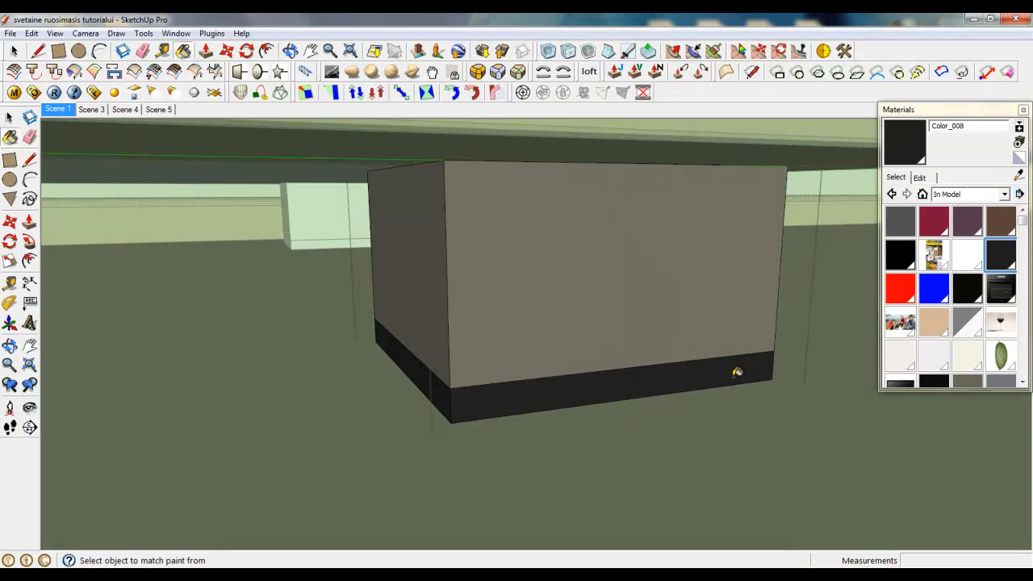
- Close the cabinet foot's group to leave editing
{"action": "scroll", "coordinate": [745, 387], "scroll_direction": "down", "scroll_amount": 3}
{"action": "right_click", "coordinate": [838, 394]}
{"action": "left_click", "coordinate": [854, 398]}
{"action": "middle_click_drag", "start_coordinate": [650, 401], "coordinate": [500, 408]}
{"action": "scroll", "coordinate": [796, 433], "scroll_direction": "down", "scroll_amount": 4}
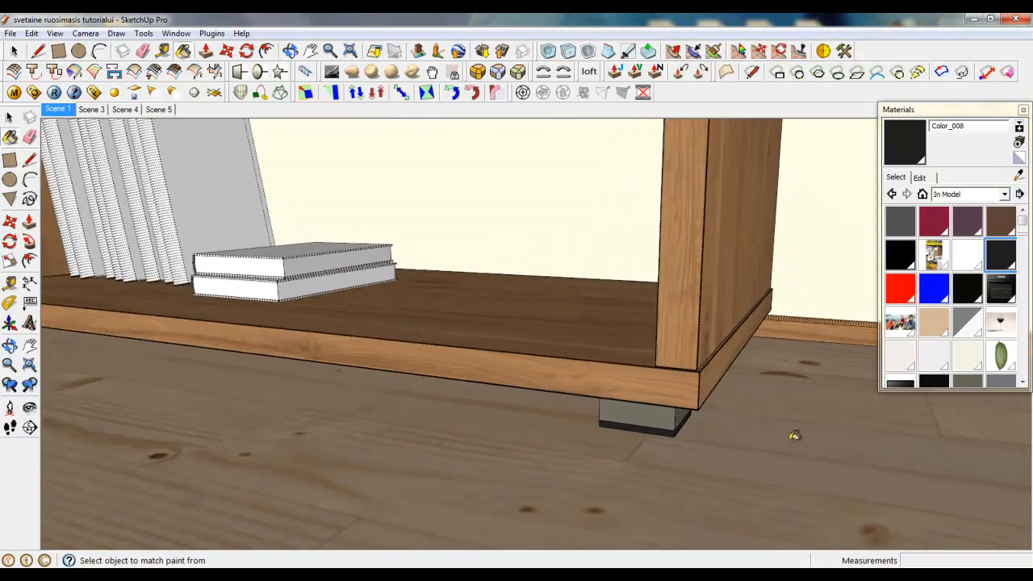
- Open the balcony door's nested groups down to the thin strip around the glass and select the whole strip
{"action": "middle_click_drag", "start_coordinate": [795, 434], "coordinate": [450, 411]}
{"action": "scroll", "coordinate": [590, 470], "scroll_direction": "down", "scroll_amount": 2}
{"action": "scroll", "coordinate": [204, 316], "scroll_direction": "up", "scroll_amount": 3}
{"action": "middle_click_drag", "start_coordinate": [204, 316], "coordinate": [582, 481], "text": "shift"}
{"action": "scroll", "coordinate": [584, 480], "scroll_direction": "down", "scroll_amount": 3}
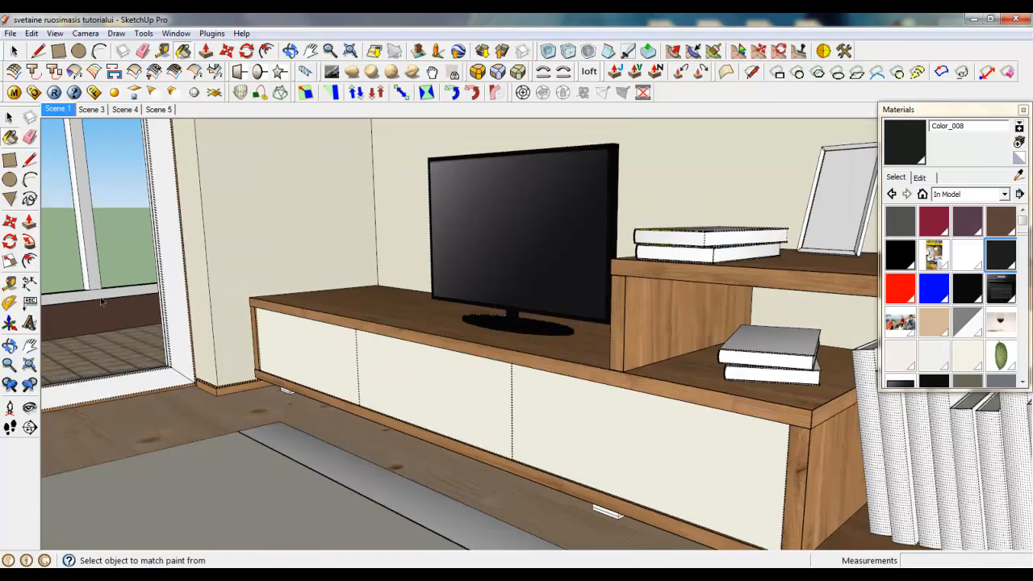
{"action": "scroll", "coordinate": [101, 349], "scroll_direction": "up", "scroll_amount": 5}
{"action": "left_click", "coordinate": [12, 53]}
{"action": "scroll", "coordinate": [498, 256], "scroll_direction": "down", "scroll_amount": 2}
{"action": "scroll", "coordinate": [438, 448], "scroll_direction": "up", "scroll_amount": 5}
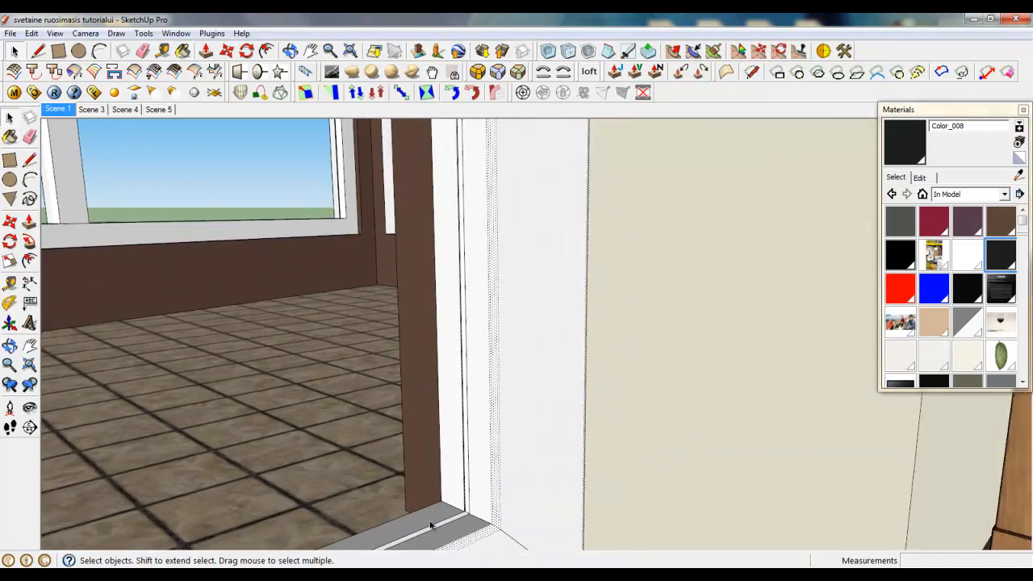
{"action": "scroll", "coordinate": [489, 440], "scroll_direction": "down", "scroll_amount": 3}
{"action": "scroll", "coordinate": [466, 496], "scroll_direction": "up", "scroll_amount": 2}
{"action": "double_click", "coordinate": [465, 487]}
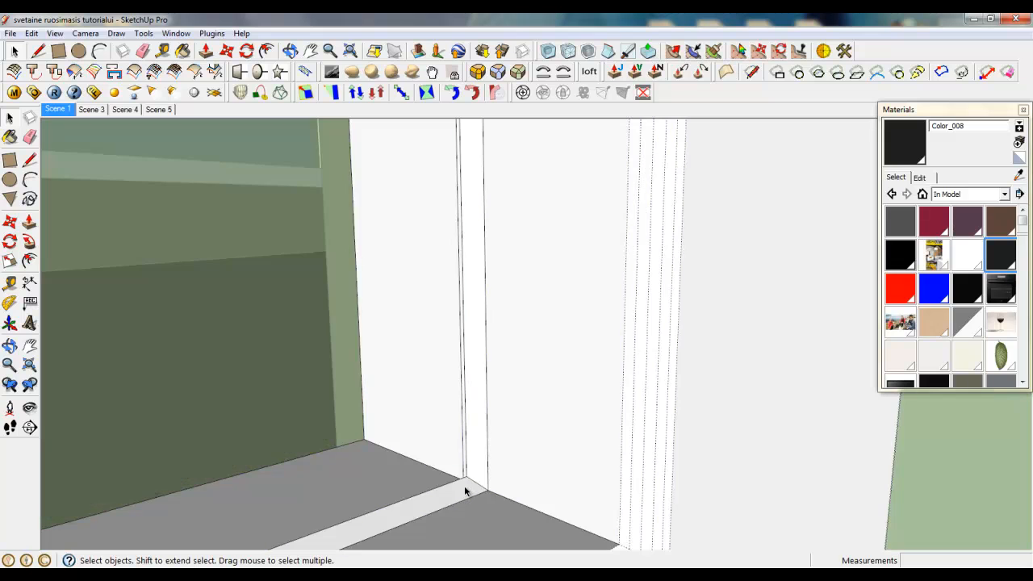
{"action": "triple_click", "coordinate": [465, 487]}
- Paint the selected strip around the balcony door's glass with the Color_008 material
{"action": "scroll", "coordinate": [464, 486], "scroll_direction": "up", "scroll_amount": 1}
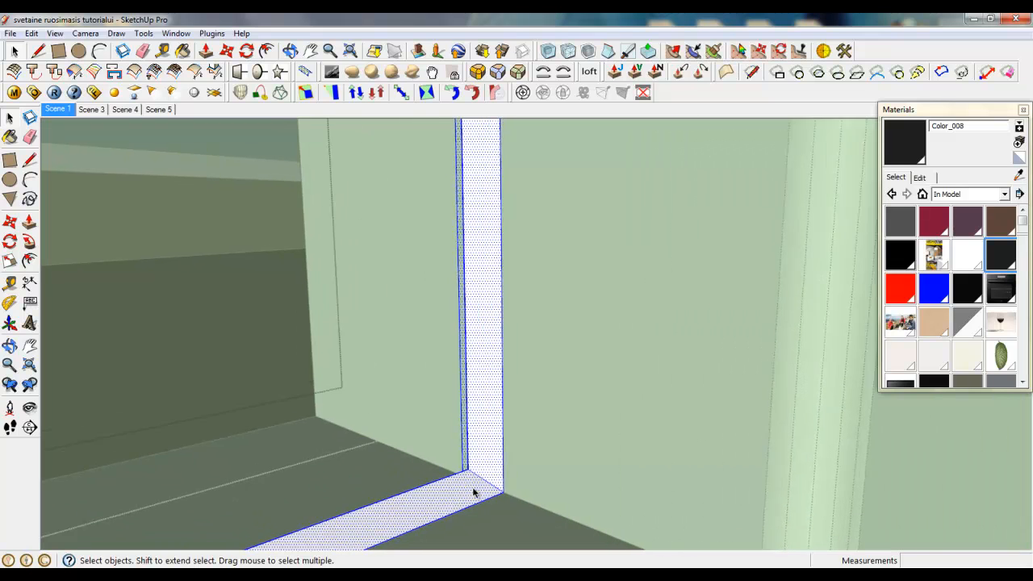
{"action": "middle_click_drag", "start_coordinate": [464, 486], "coordinate": [613, 485]}
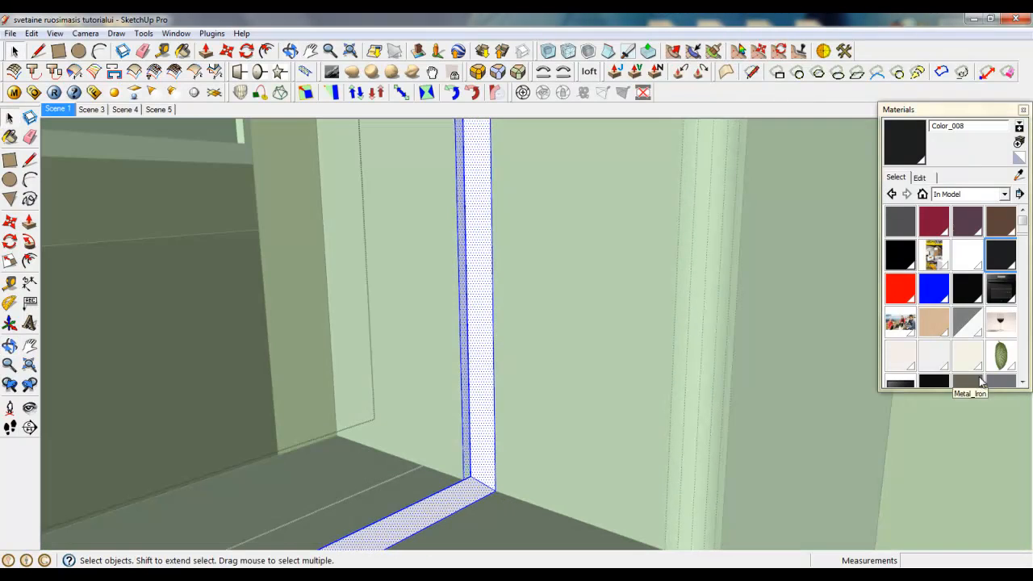
{"action": "left_click", "coordinate": [997, 258]}
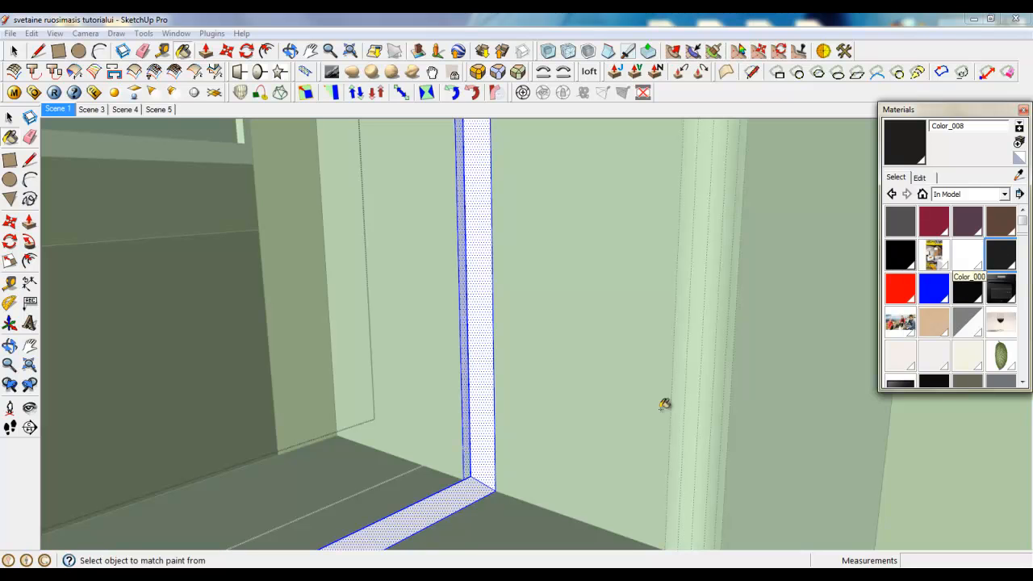
{"action": "left_click", "coordinate": [490, 414]}
{"action": "mouse_move", "coordinate": [492, 417]}
{"action": "middle_mouse_down"}
{"action": "mouse_move", "coordinate": [504, 463]}
{"action": "mouse_move", "coordinate": [542, 319]}
{"action": "middle_mouse_up"}
{"action": "scroll", "coordinate": [549, 325], "scroll_direction": "down", "scroll_amount": 7}
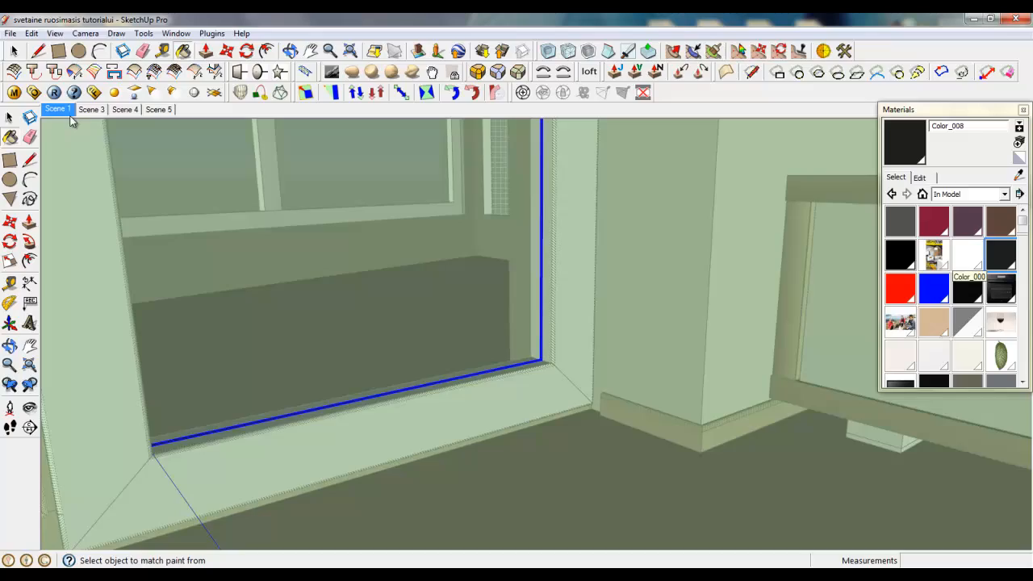
- Return to the Scene 1 view and close the balcony door's nested groups
{"action": "left_click", "coordinate": [65, 112]}
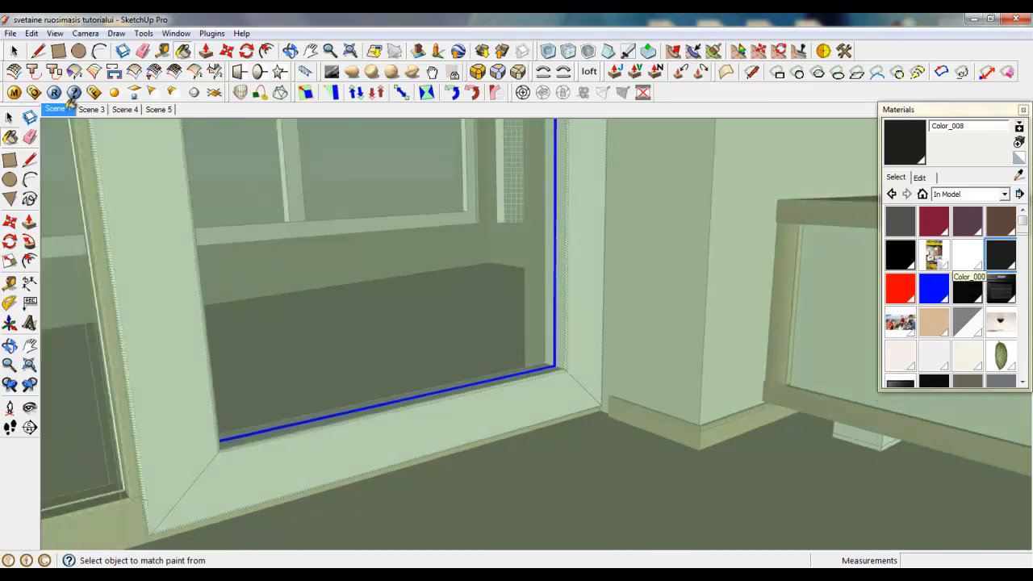
{"action": "right_click", "coordinate": [261, 279]}
{"action": "left_click", "coordinate": [272, 292]}
{"action": "right_click", "coordinate": [305, 233]}
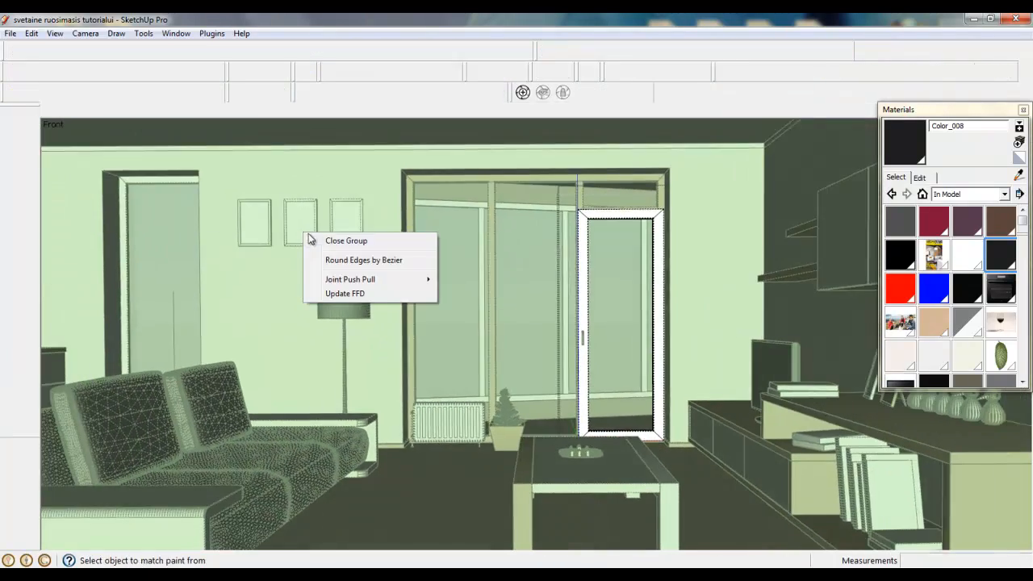
{"action": "left_click", "coordinate": [327, 238]}
{"action": "right_click", "coordinate": [367, 191]}
{"action": "left_click", "coordinate": [388, 197]}
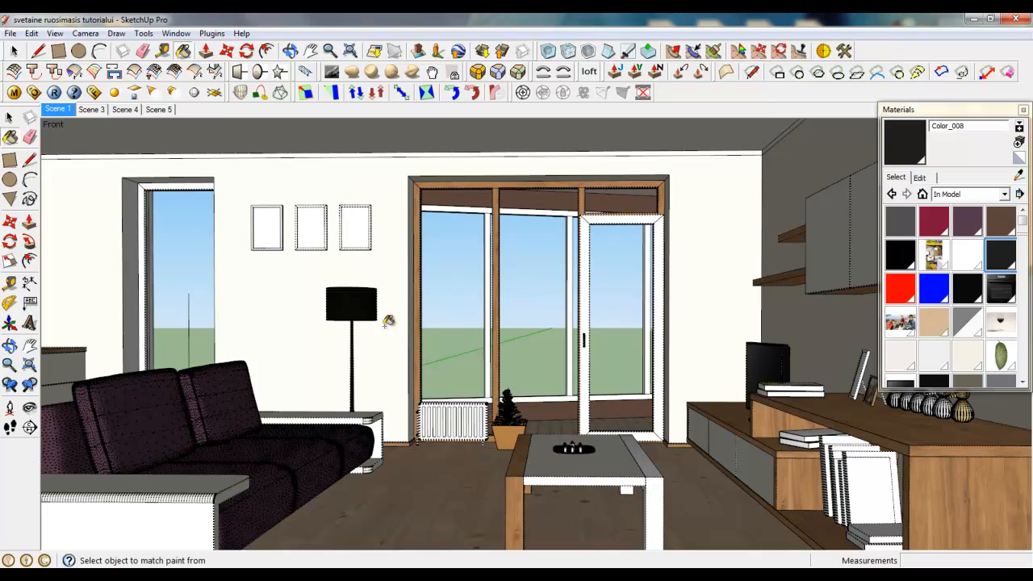